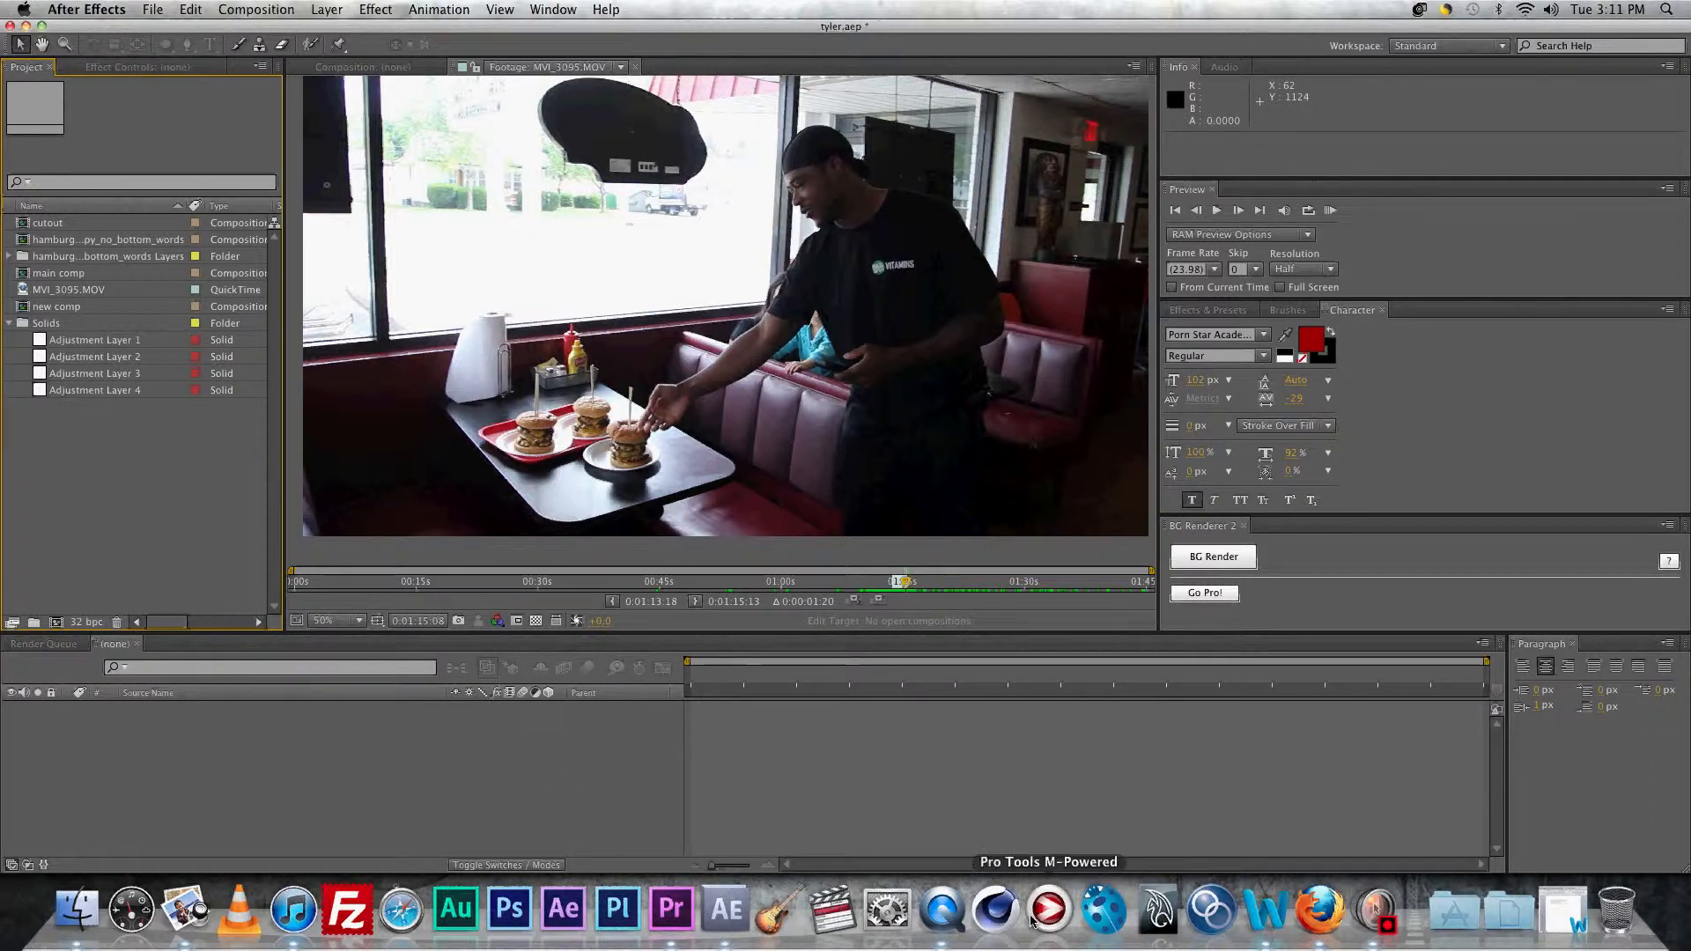
Step: Bring the finished 'the competitor.mov' movie to the front in QuickTime Player
{"action": "left_click", "coordinate": [939, 909]}
Step: Play the finished competitor movie, then return to the tyler.aep project in After Effects
{"action": "left_click", "coordinate": [835, 754]}
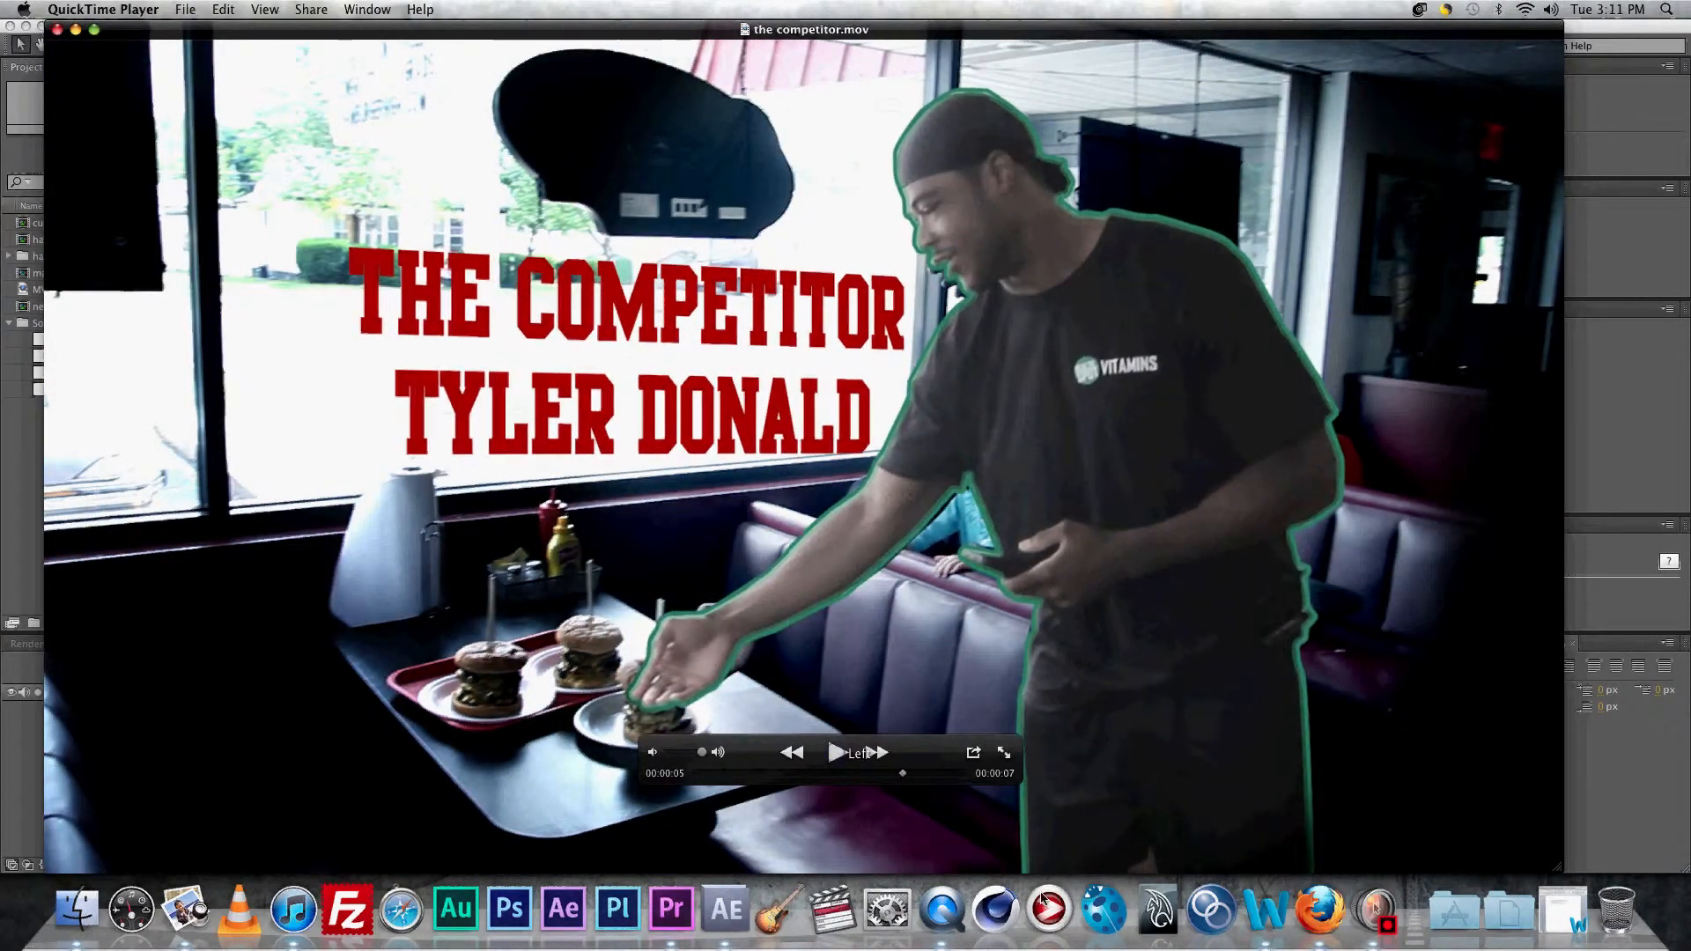
{"action": "left_click", "coordinate": [727, 908]}
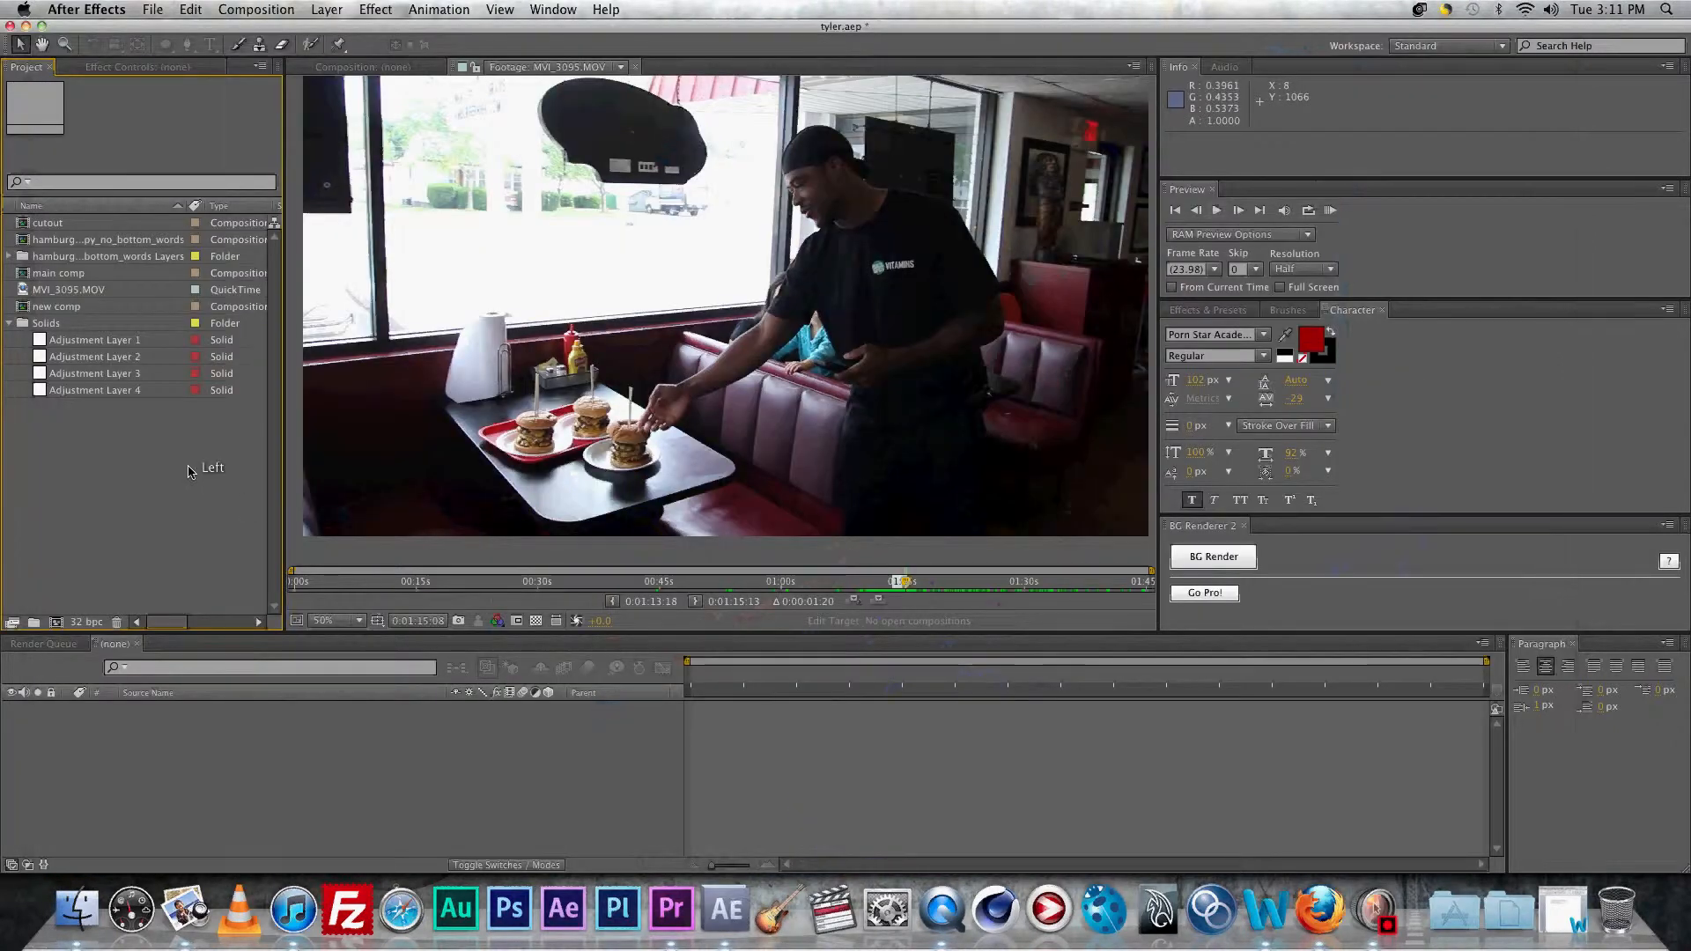
Step: Create a new 1920×1080 composition named 'storage wars'
{"action": "left_click", "coordinate": [56, 623]}
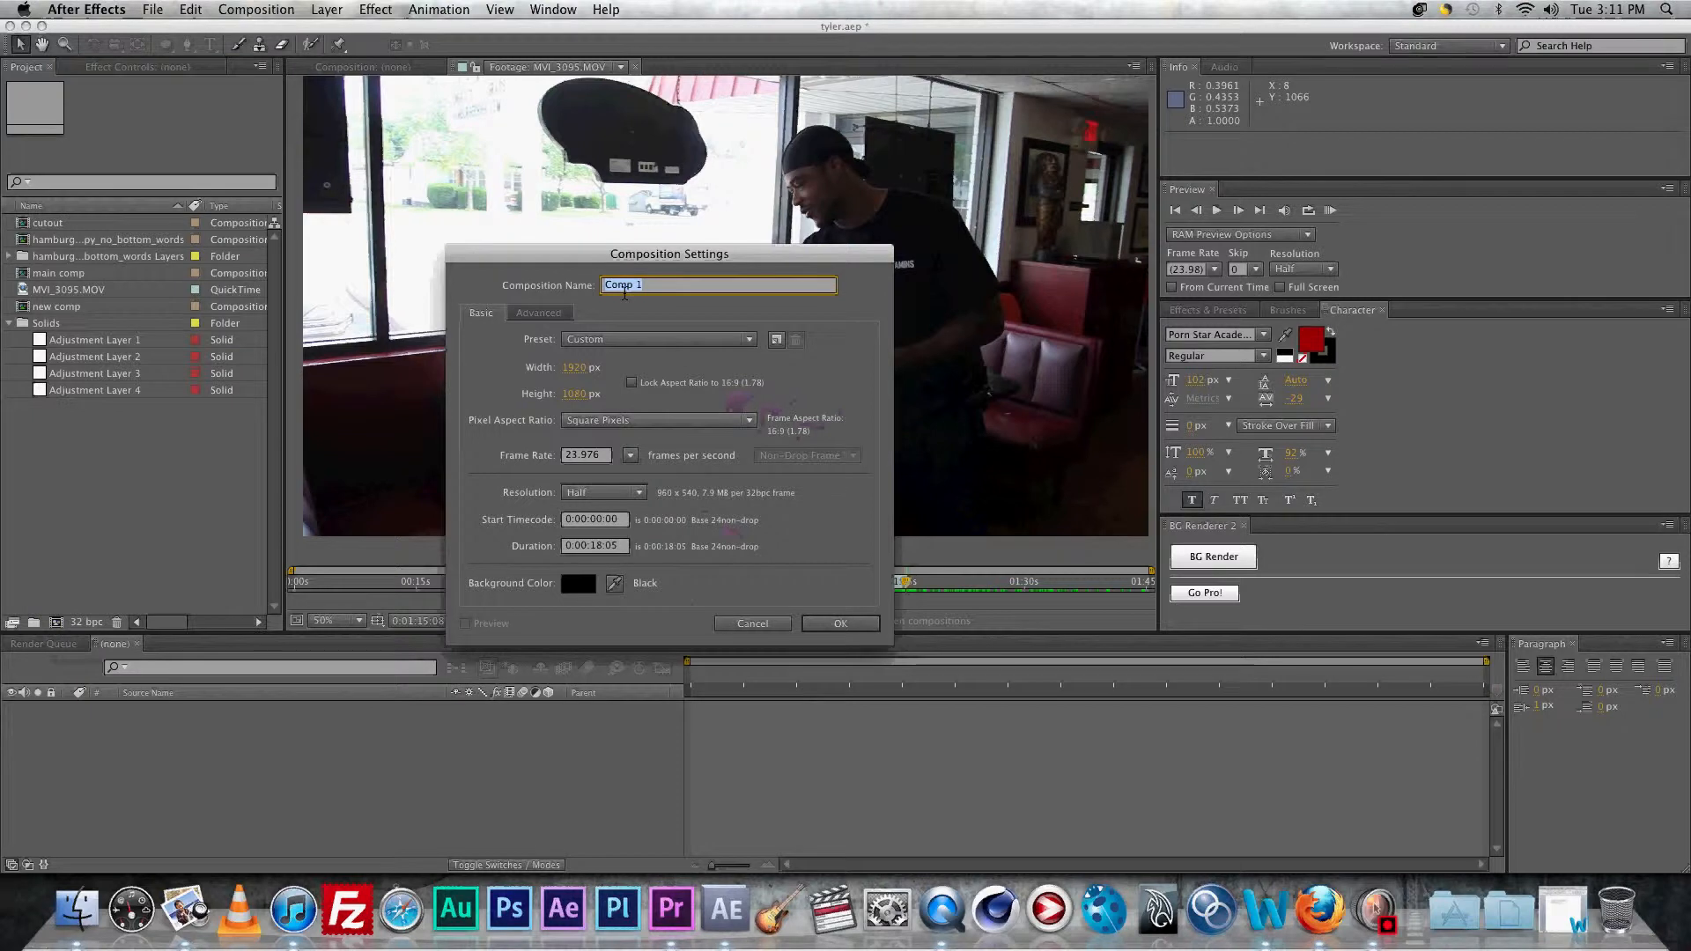
{"action": "type", "text": "storage wars"}
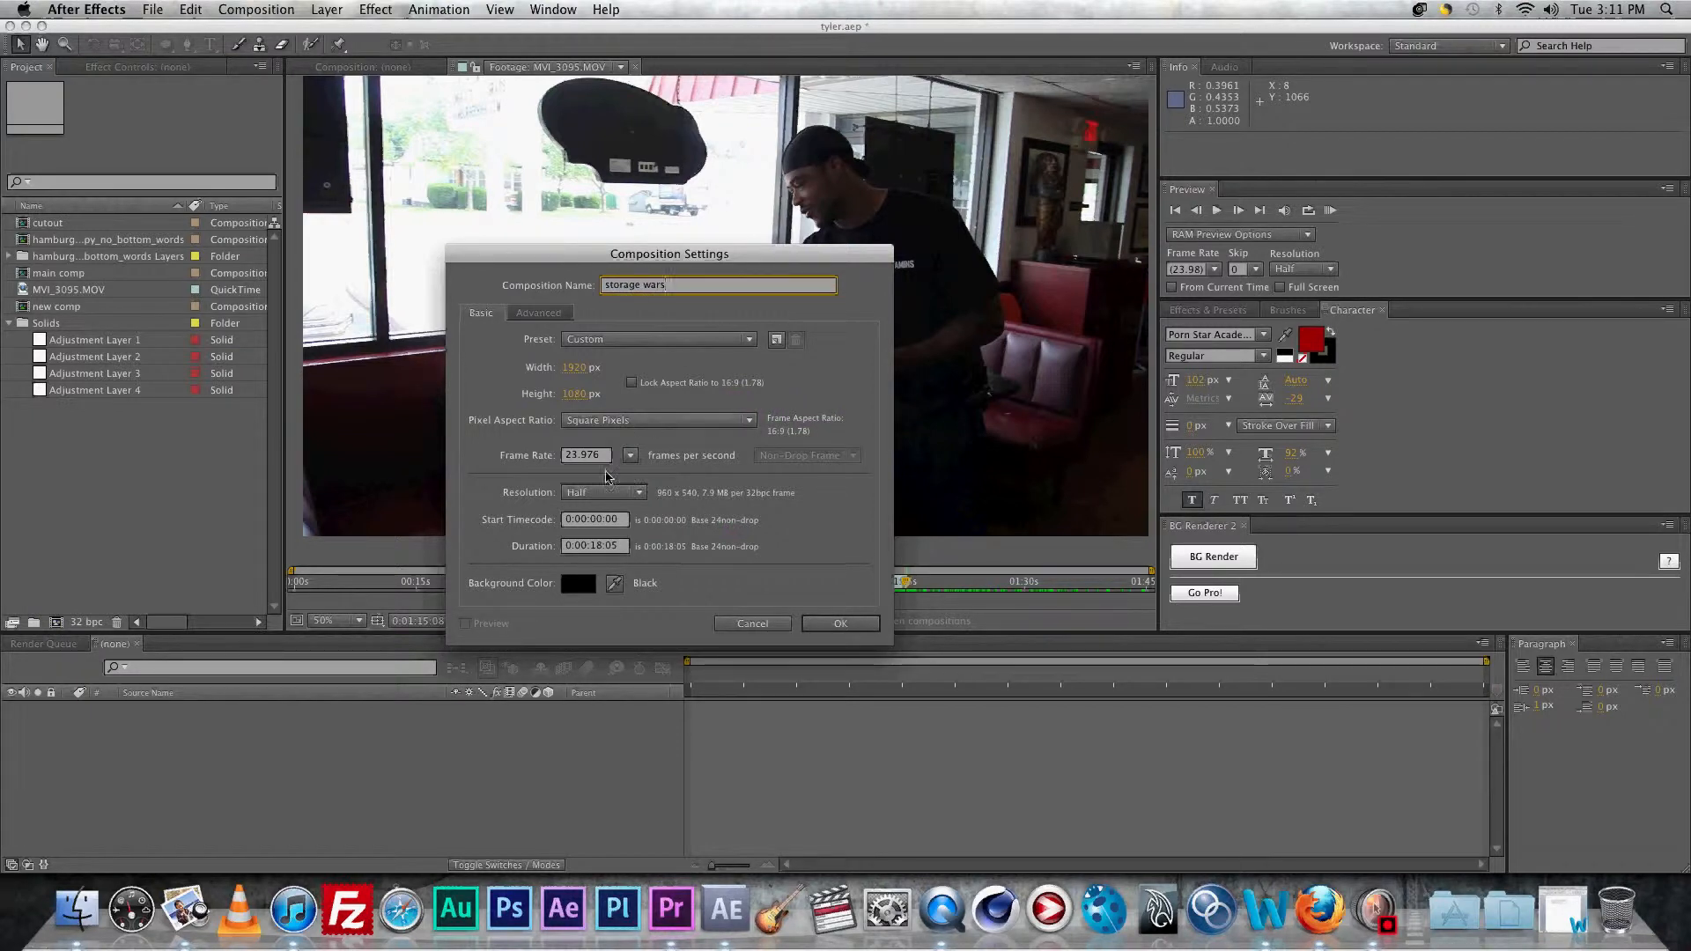
{"action": "left_click", "coordinate": [865, 627]}
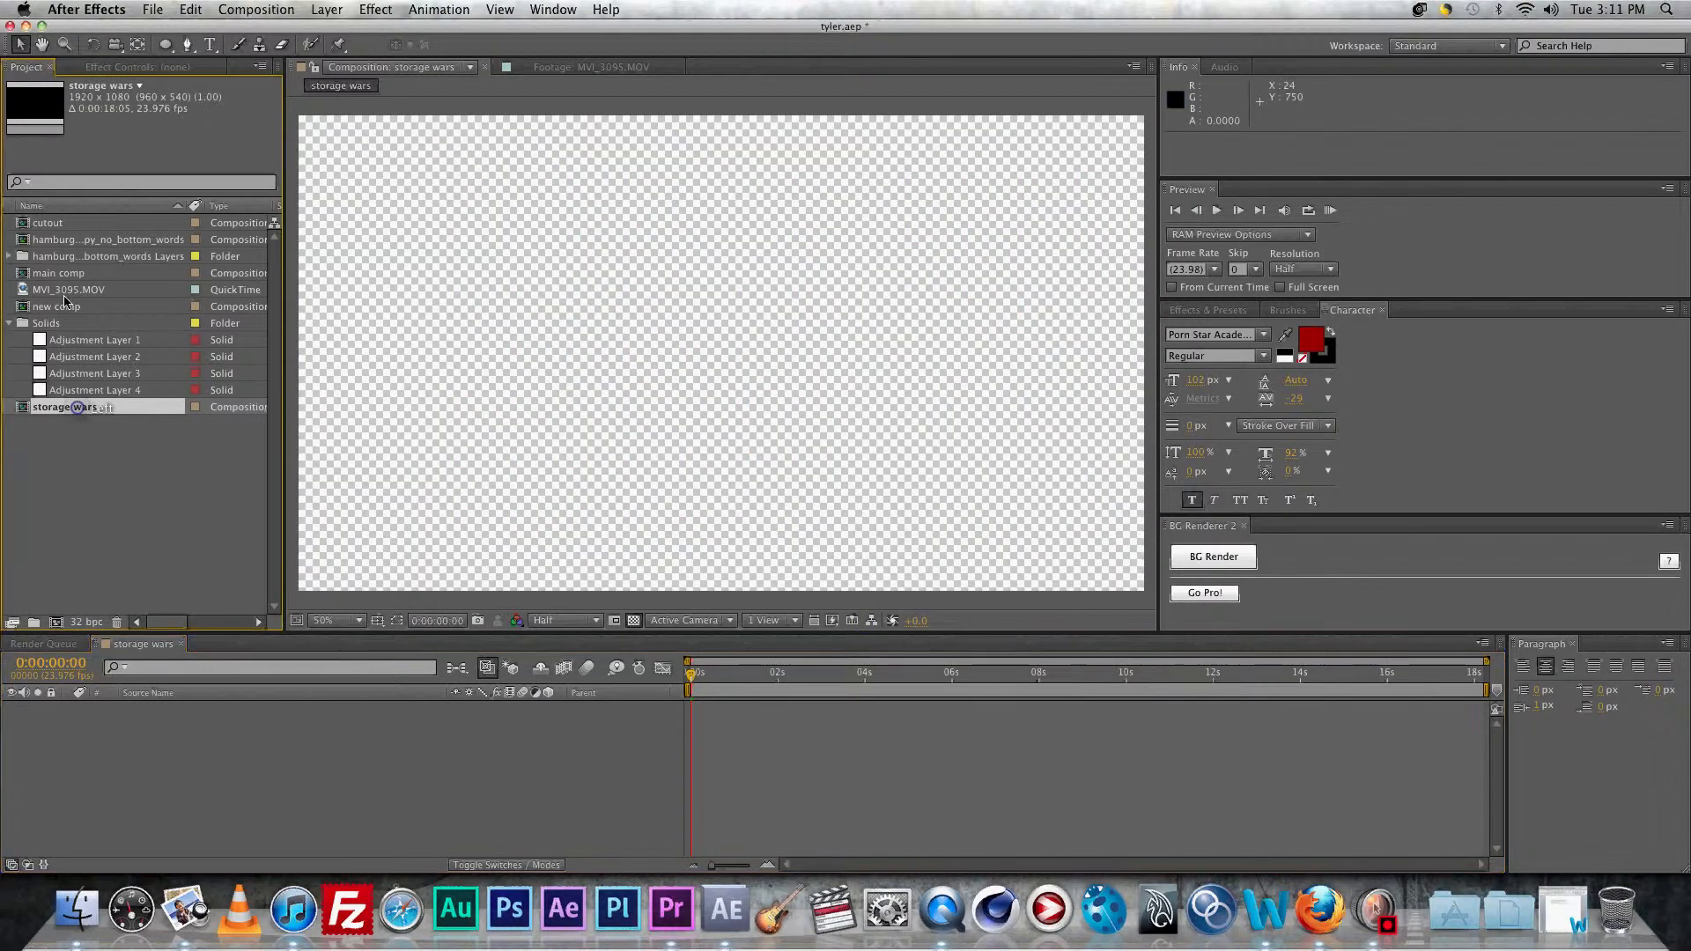
Step: Add the MVI_3095.MOV shot of the man reaching for the burgers and find the freeze frame
{"action": "double_click", "coordinate": [34, 289]}
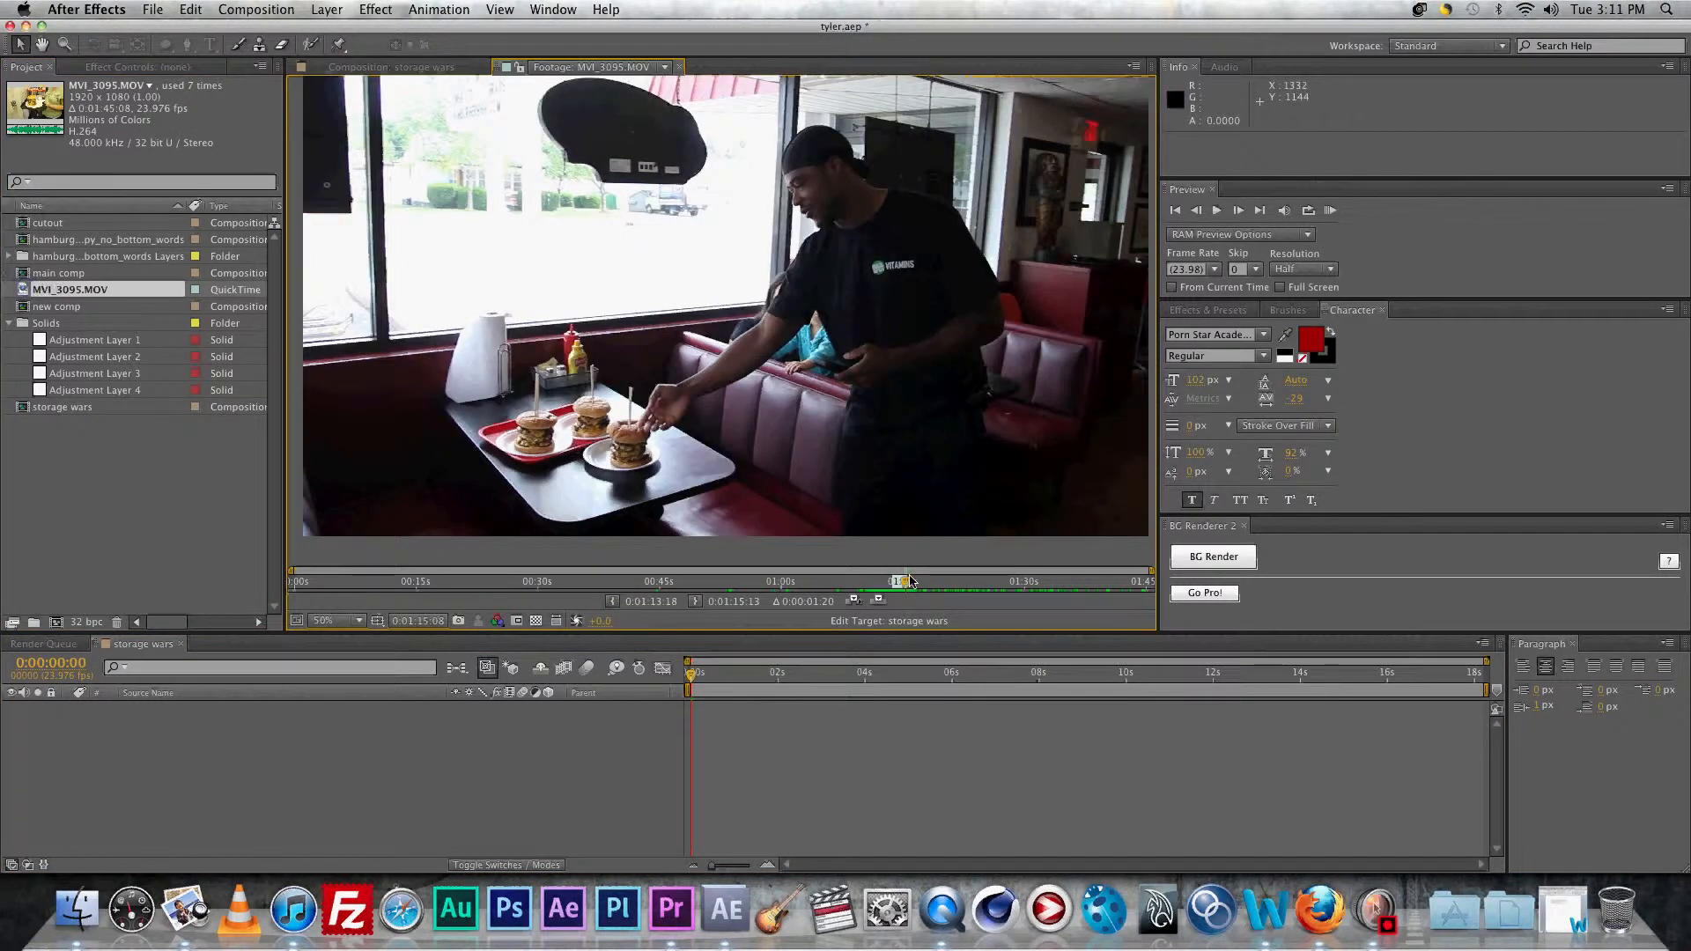
{"action": "left_click_drag", "start_coordinate": [907, 584], "coordinate": [906, 584]}
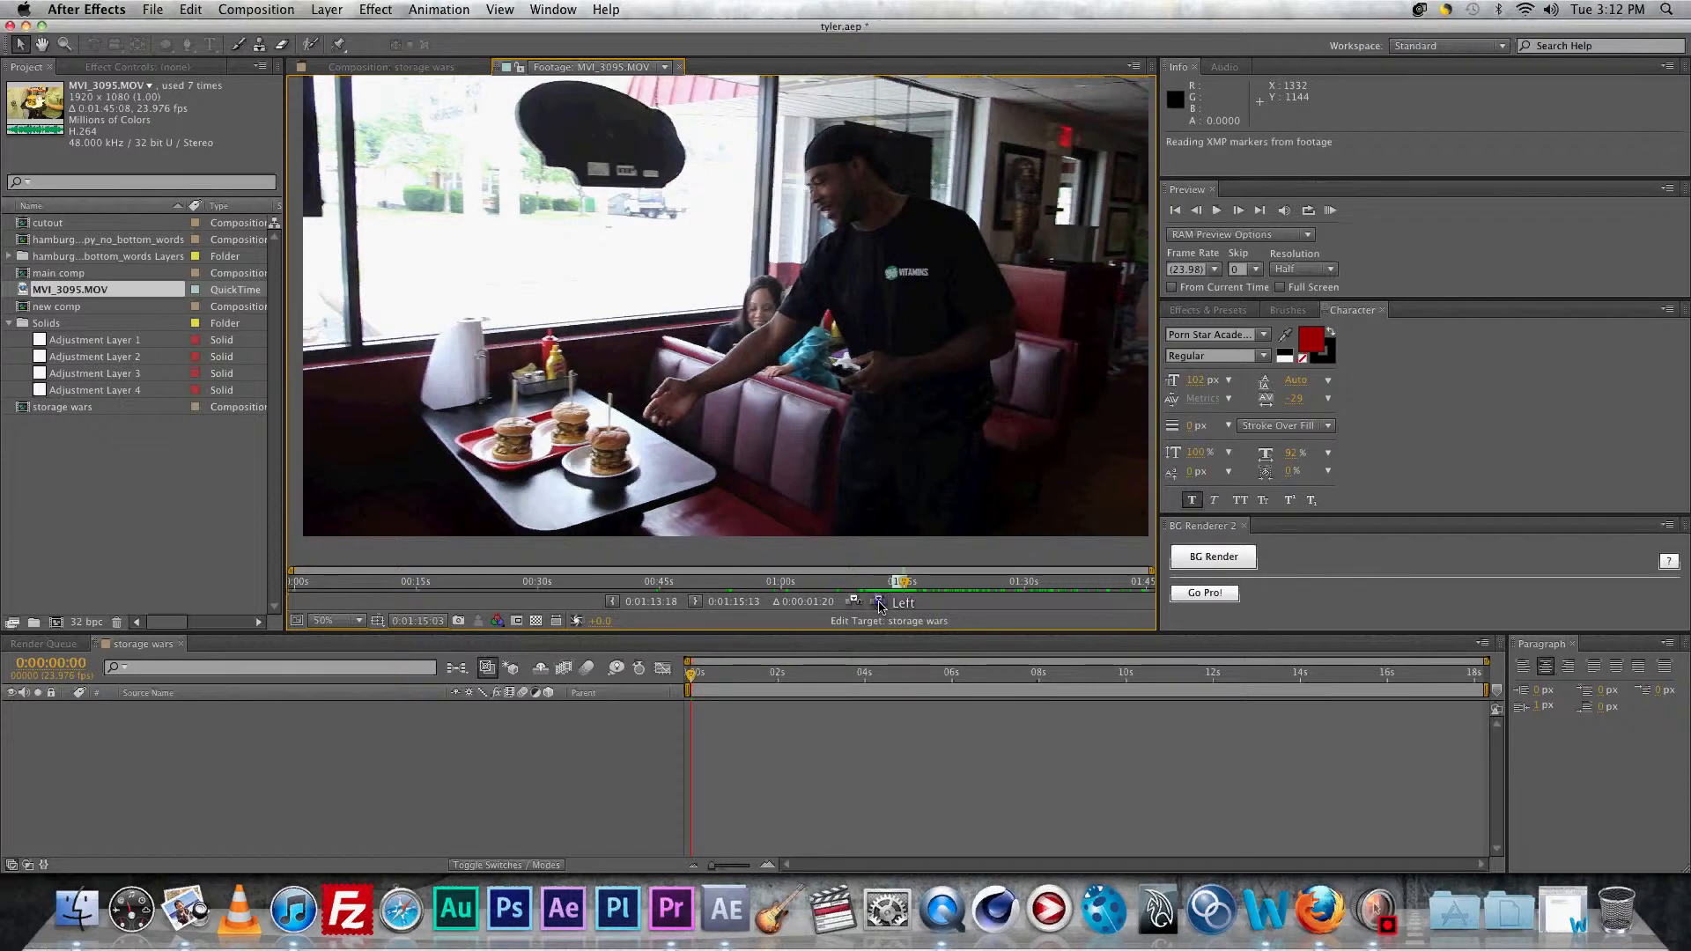
{"action": "left_click", "coordinate": [878, 600]}
{"action": "left_click_drag", "start_coordinate": [693, 678], "coordinate": [765, 676]}
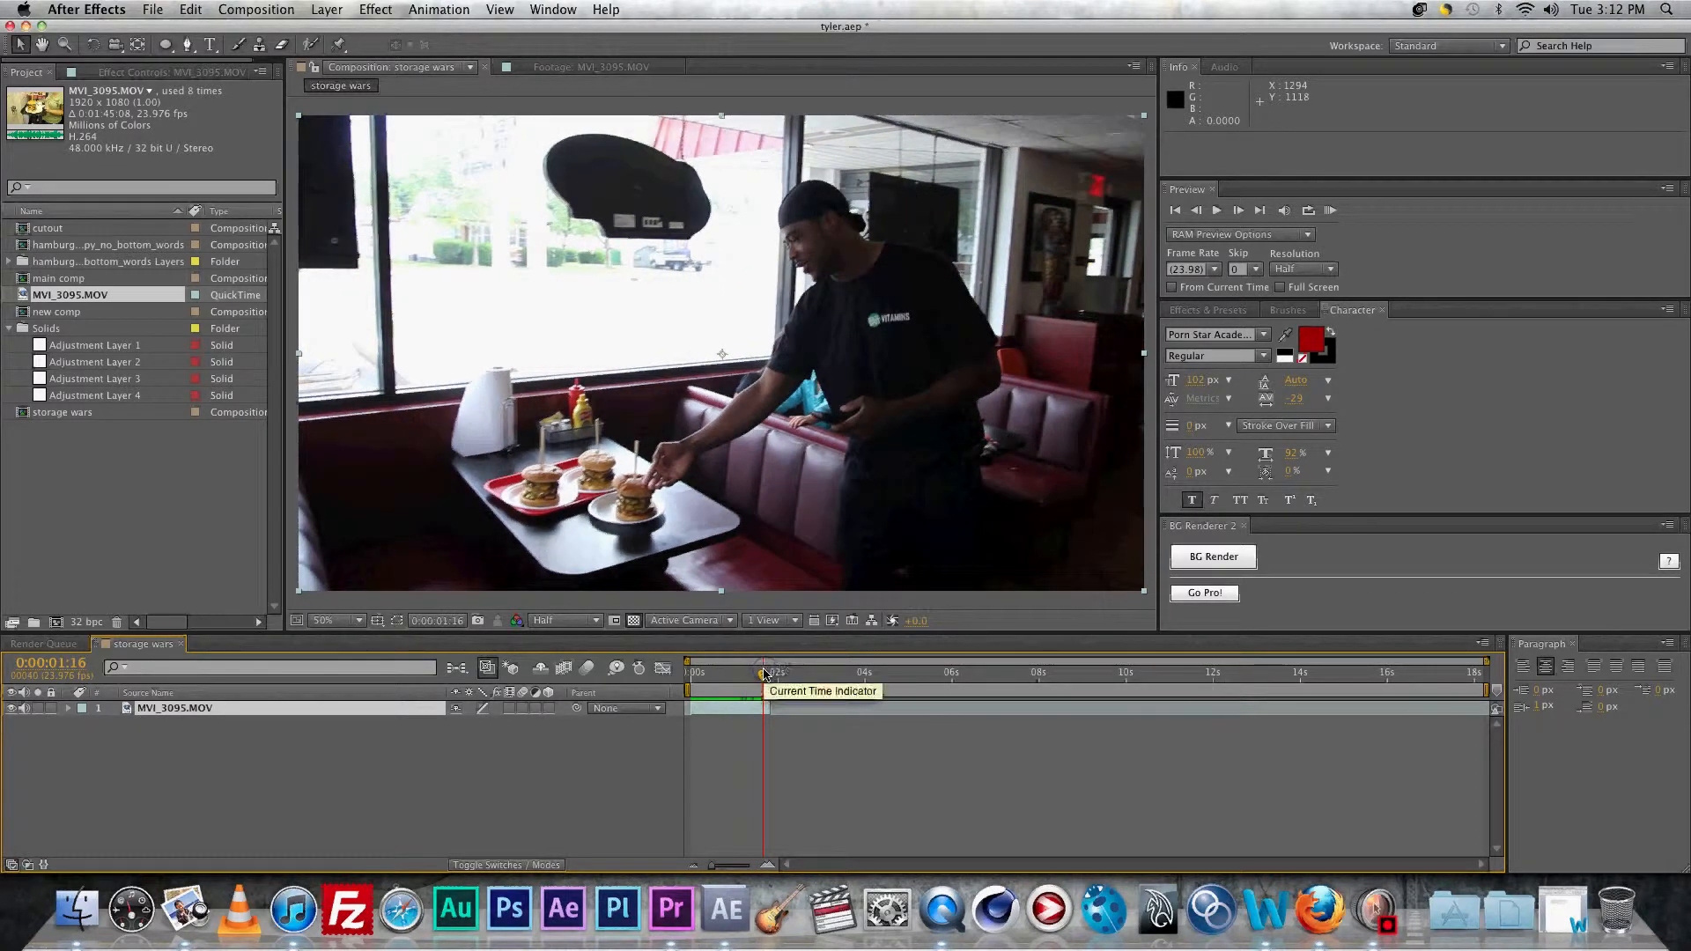
Step: Split the clip and freeze the upper part, extending the held frame to about 6 seconds
{"action": "key", "text": "super+shift+d"}
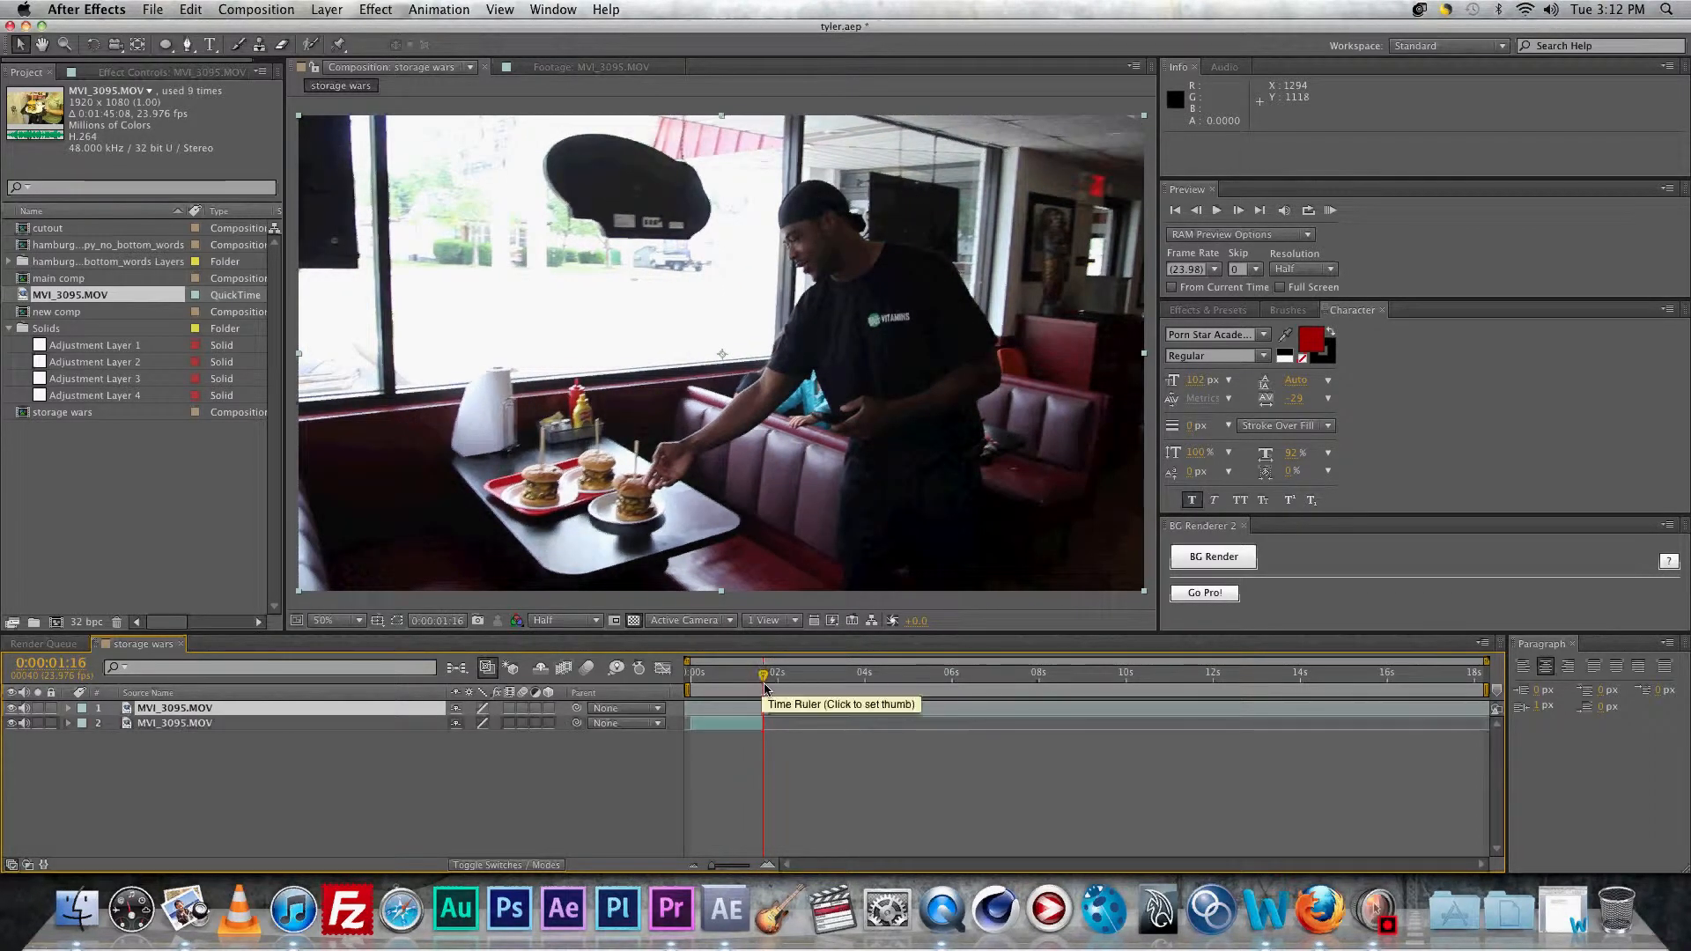
{"action": "right_click", "coordinate": [767, 707]}
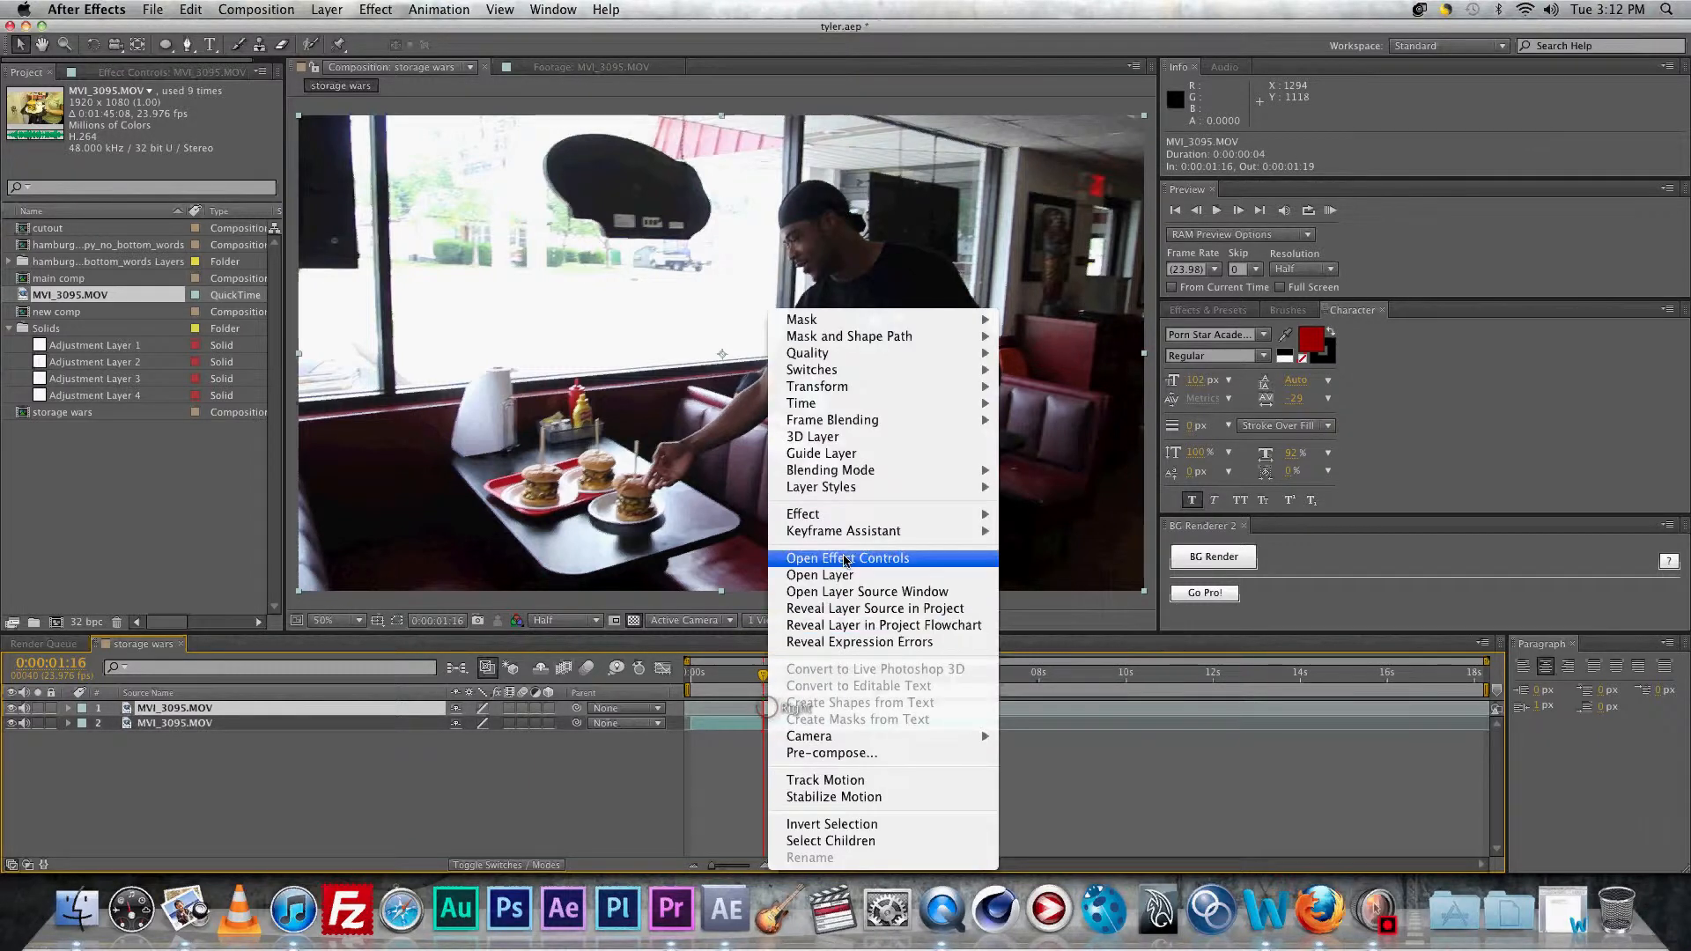
{"action": "mouse_move", "coordinate": [852, 411]}
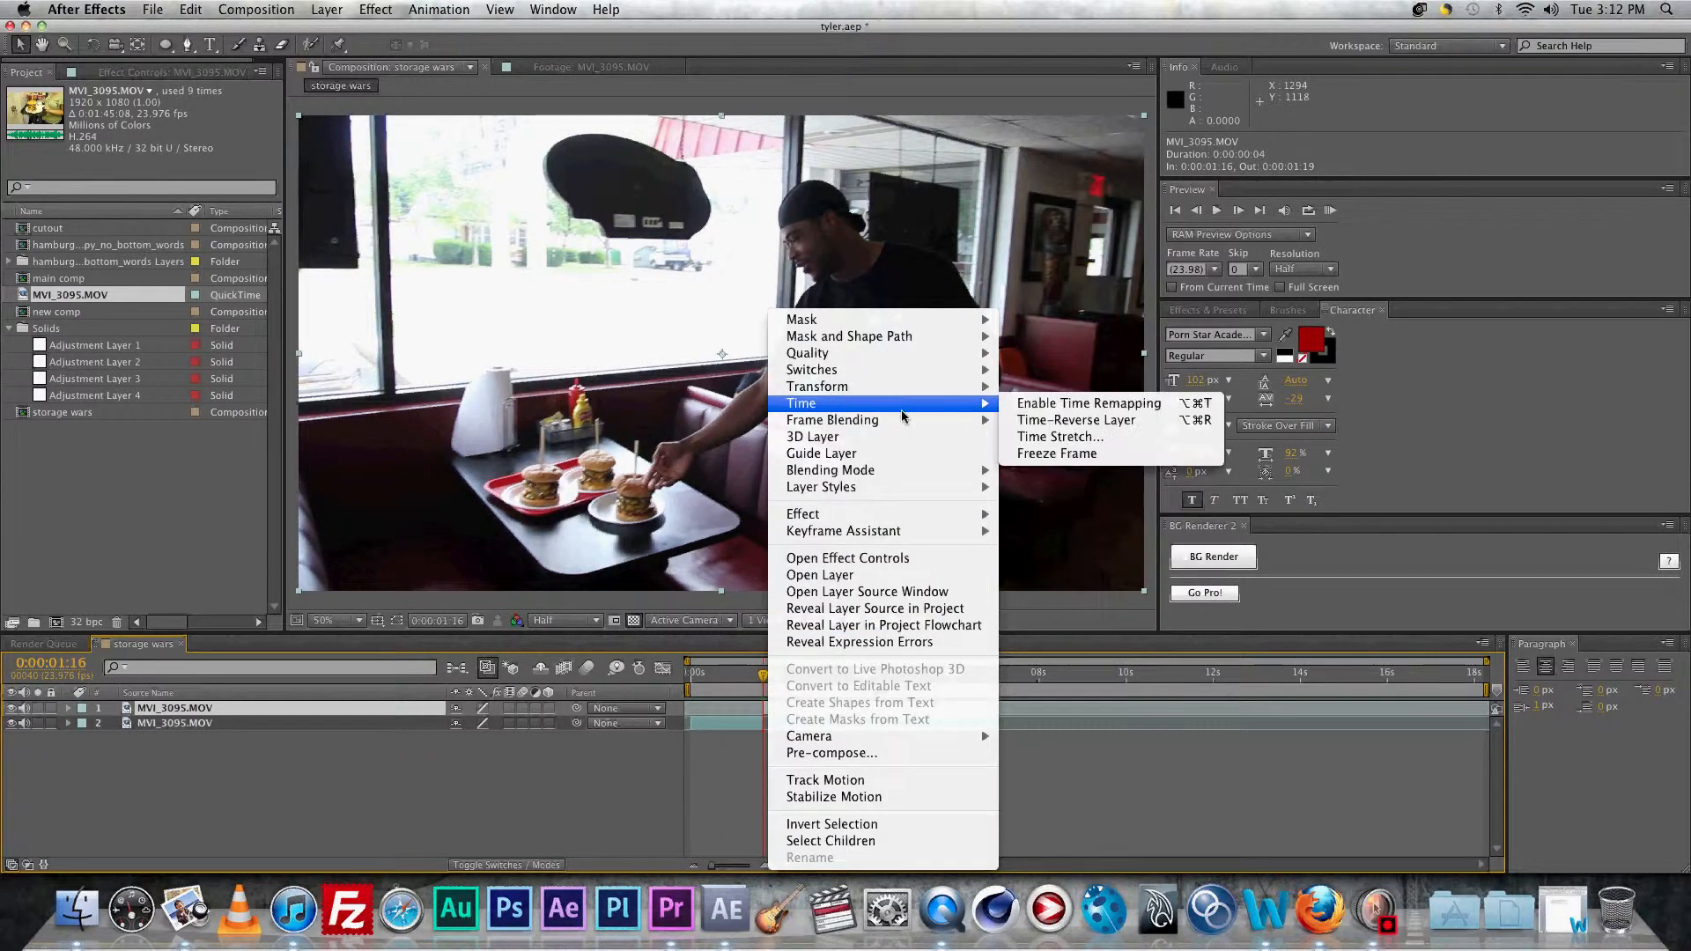
{"action": "left_click", "coordinate": [1056, 452]}
{"action": "left_click_drag", "start_coordinate": [766, 707], "coordinate": [966, 710]}
{"action": "mouse_move", "coordinate": [764, 675]}
{"action": "left_mouse_down"}
{"action": "mouse_move", "coordinate": [911, 676]}
{"action": "mouse_move", "coordinate": [764, 679]}
{"action": "left_mouse_up"}
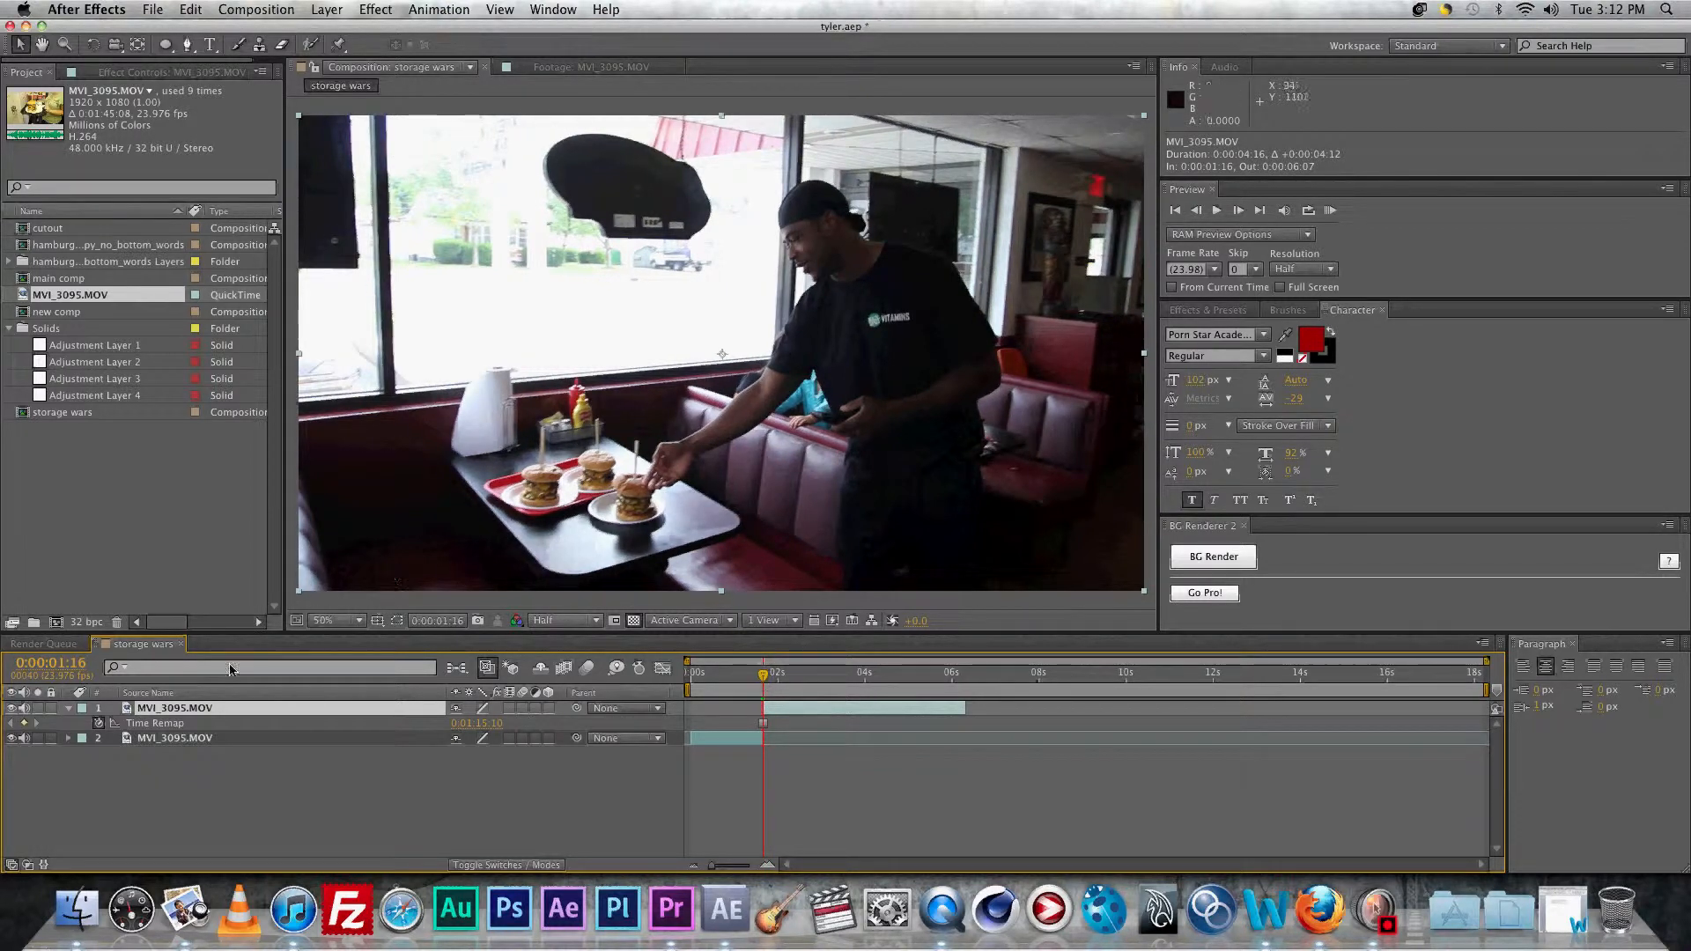
Step: Duplicate the frozen layer and name the copies bg and character
{"action": "left_click", "coordinate": [185, 709]}
{"action": "key", "text": "super+d"}
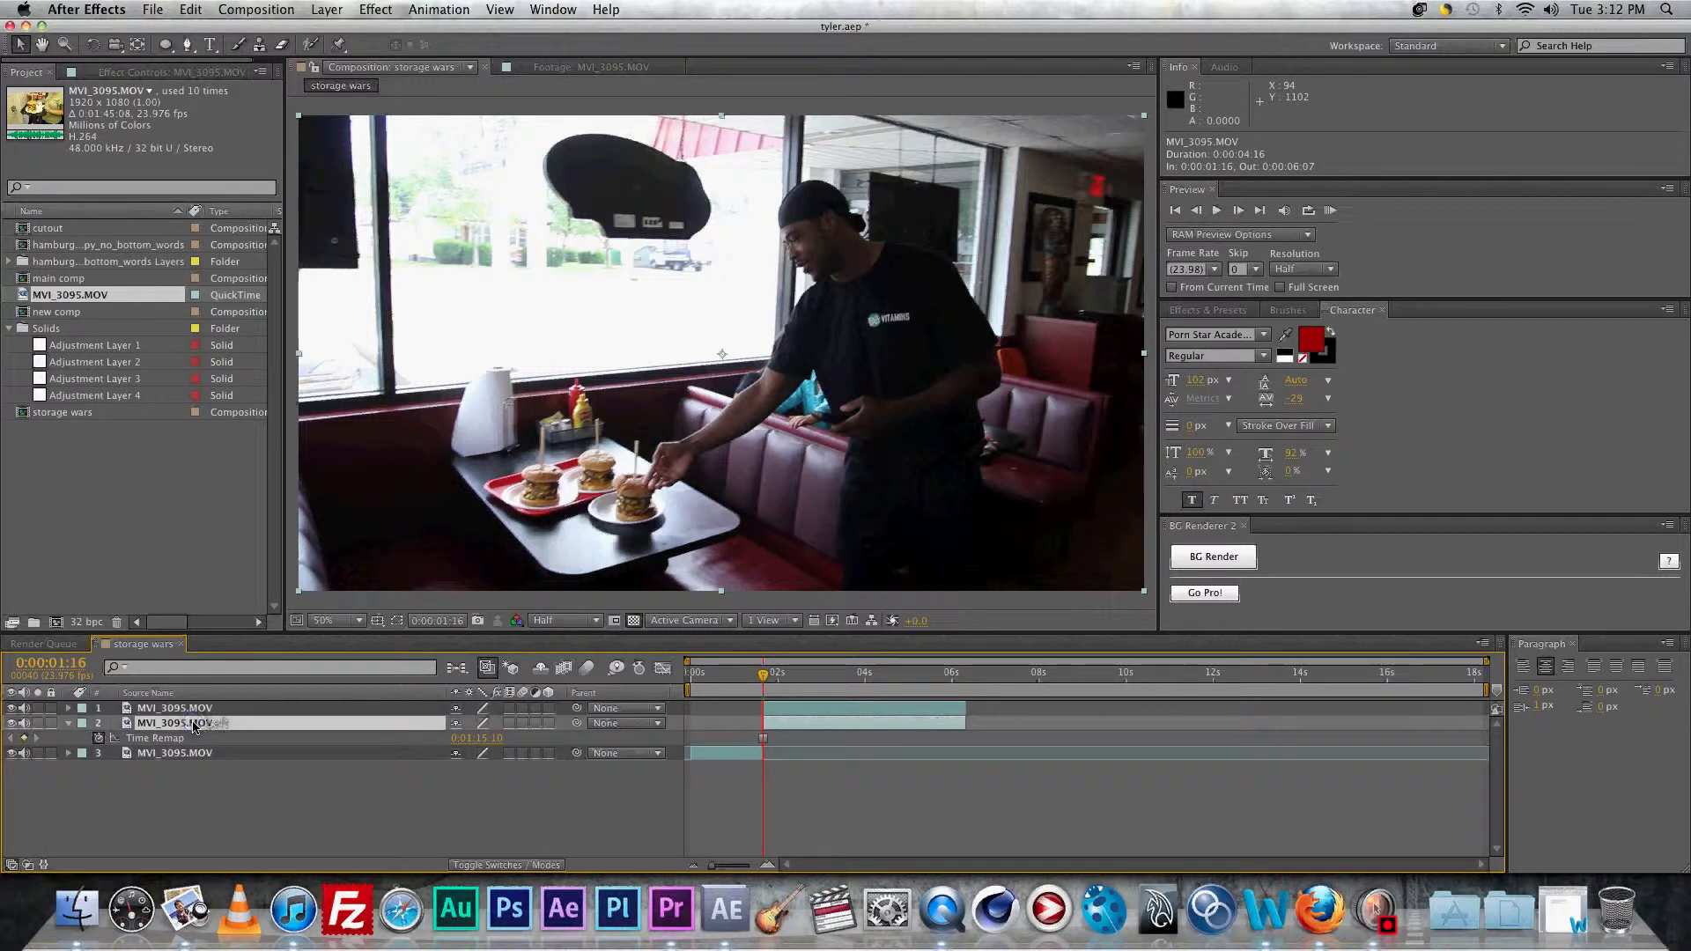
{"action": "key", "text": "Return"}
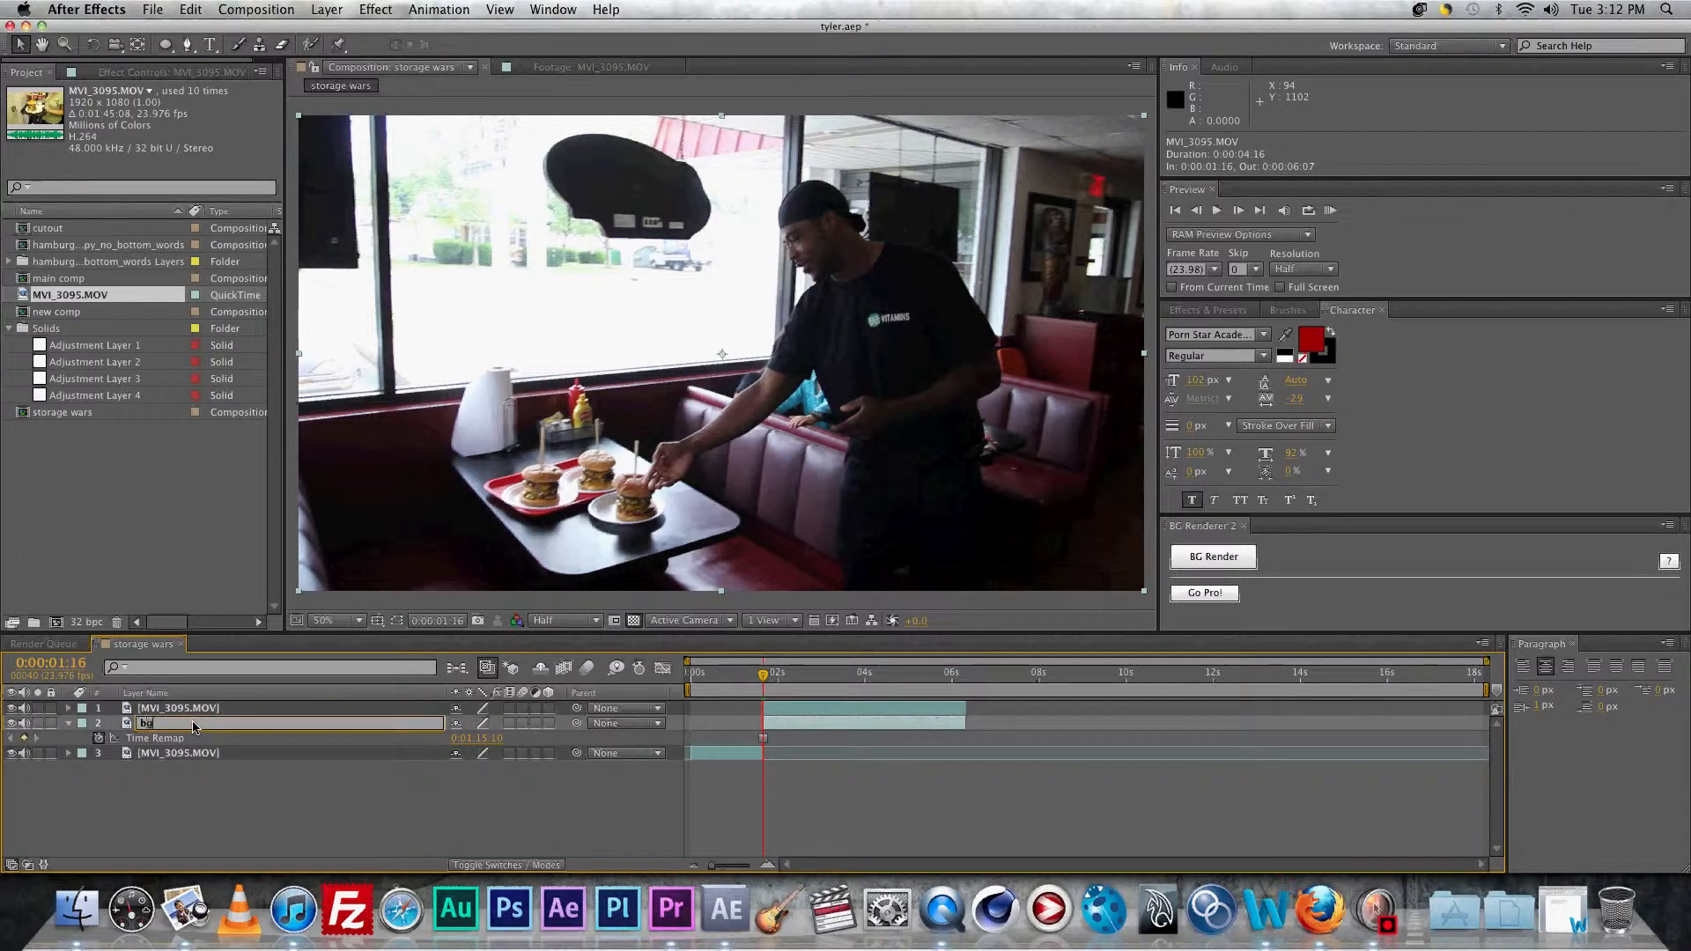
{"action": "key", "text": "Return"}
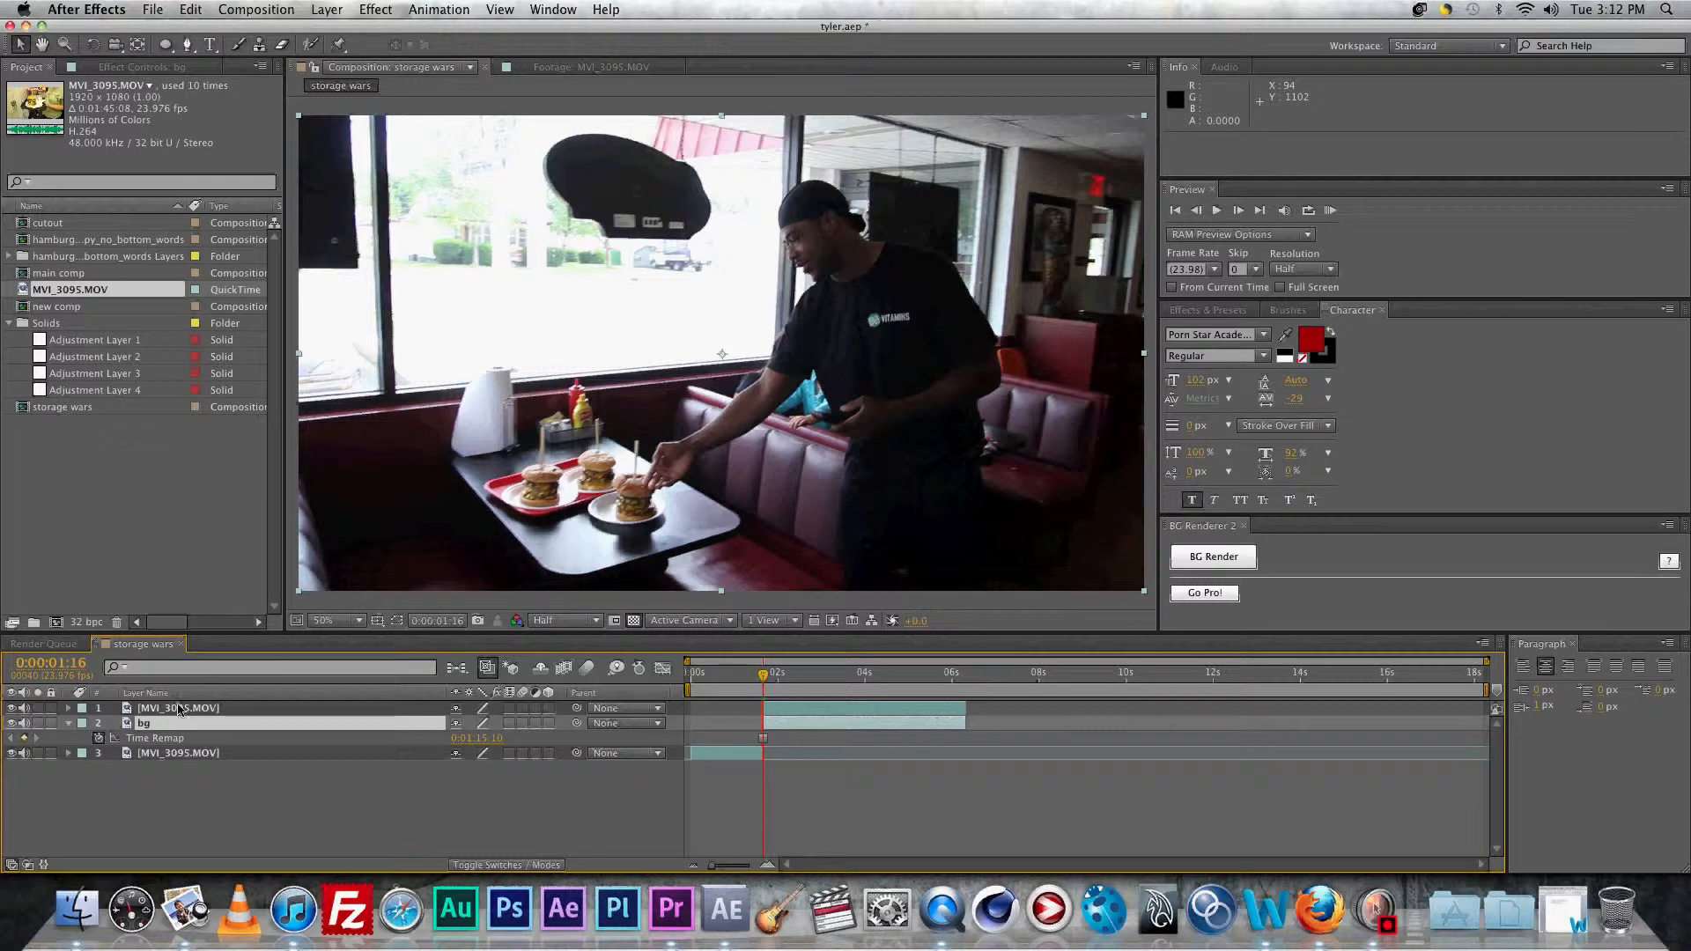
{"action": "left_click", "coordinate": [177, 708]}
{"action": "key", "text": "Return"}
{"action": "type", "text": "character"}
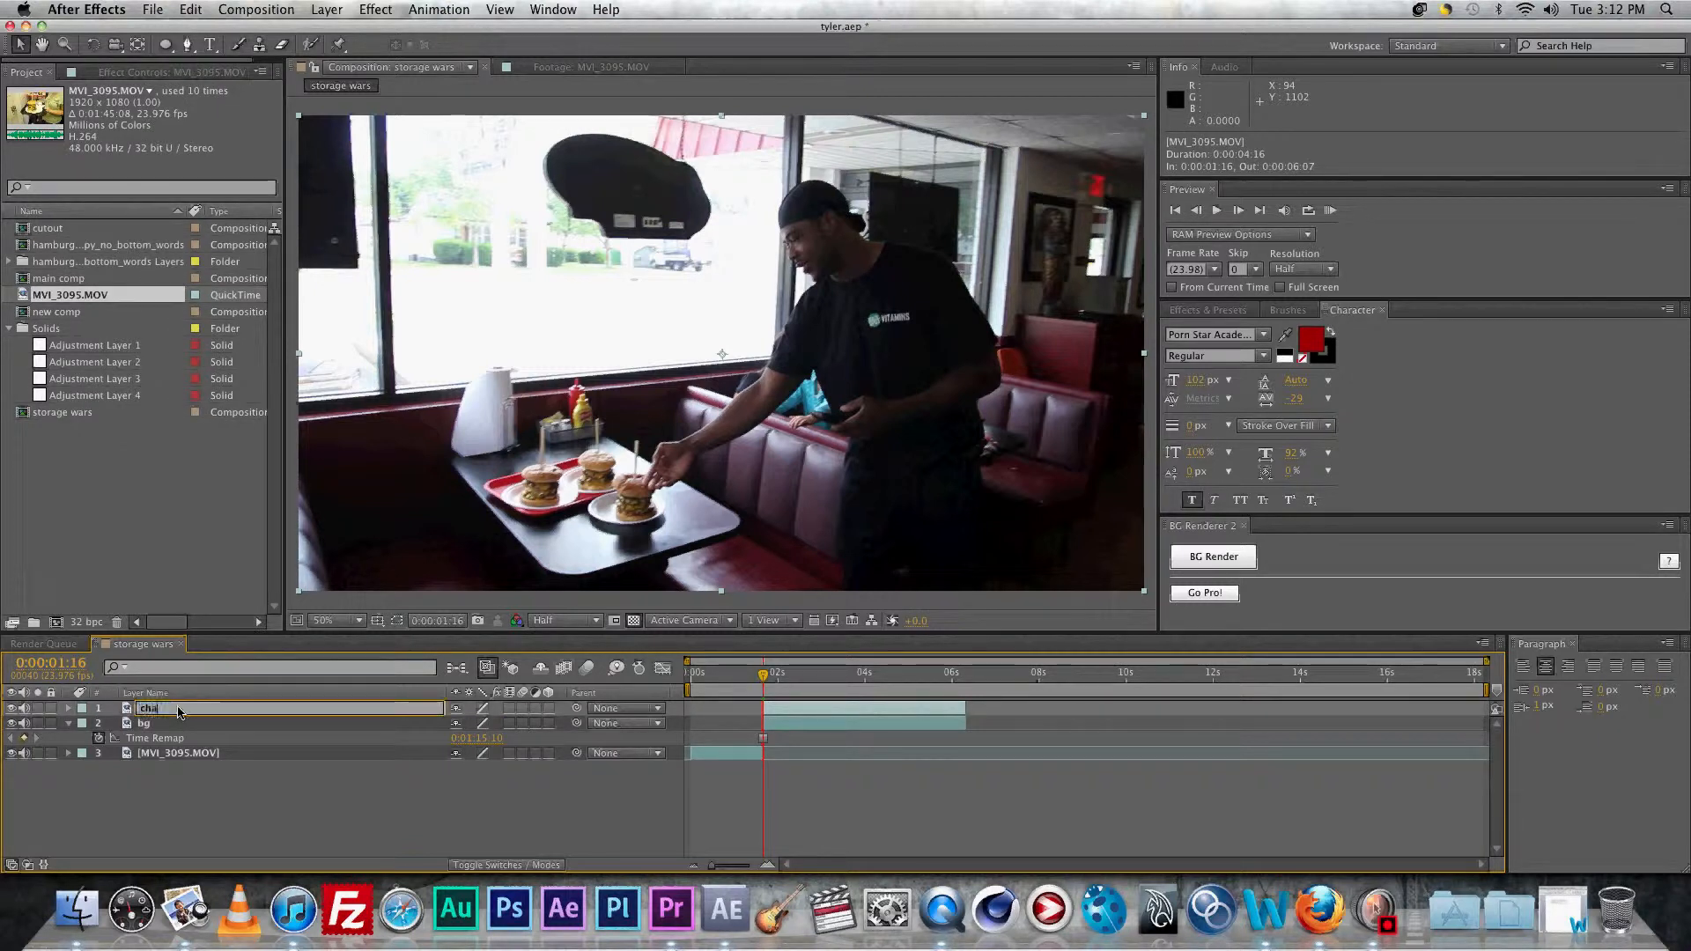
{"action": "key", "text": "Return"}
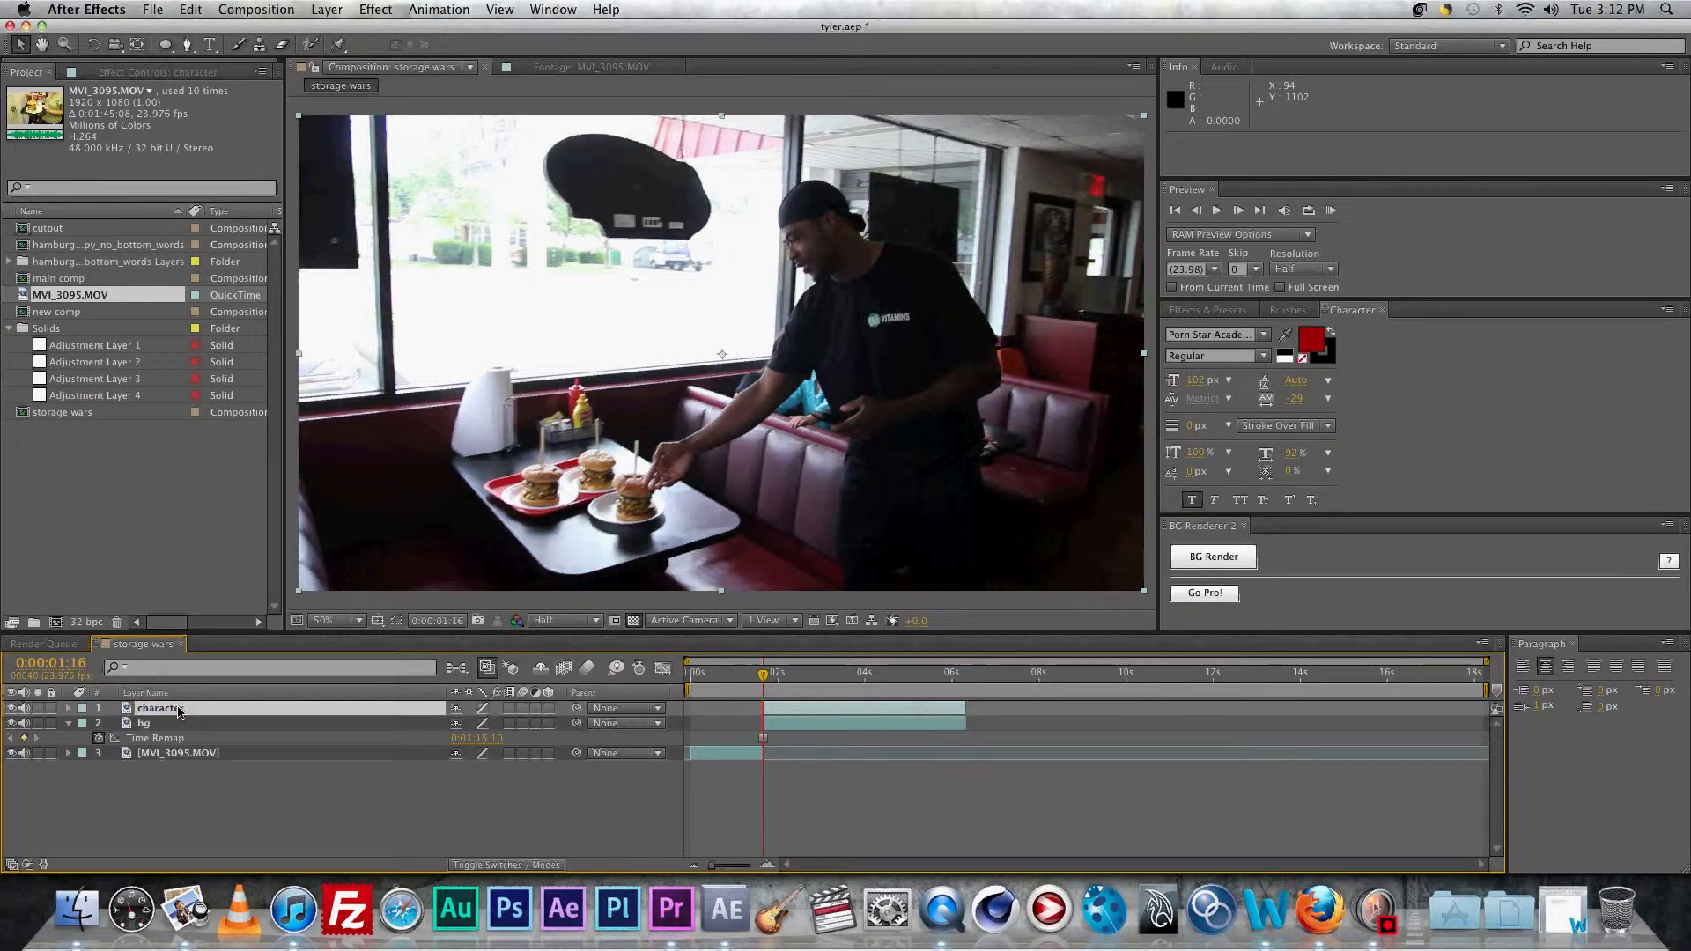
Step: Start a Pen-tool mask on the character layer, placing points down the cap and face outline
{"action": "key", "text": "g"}
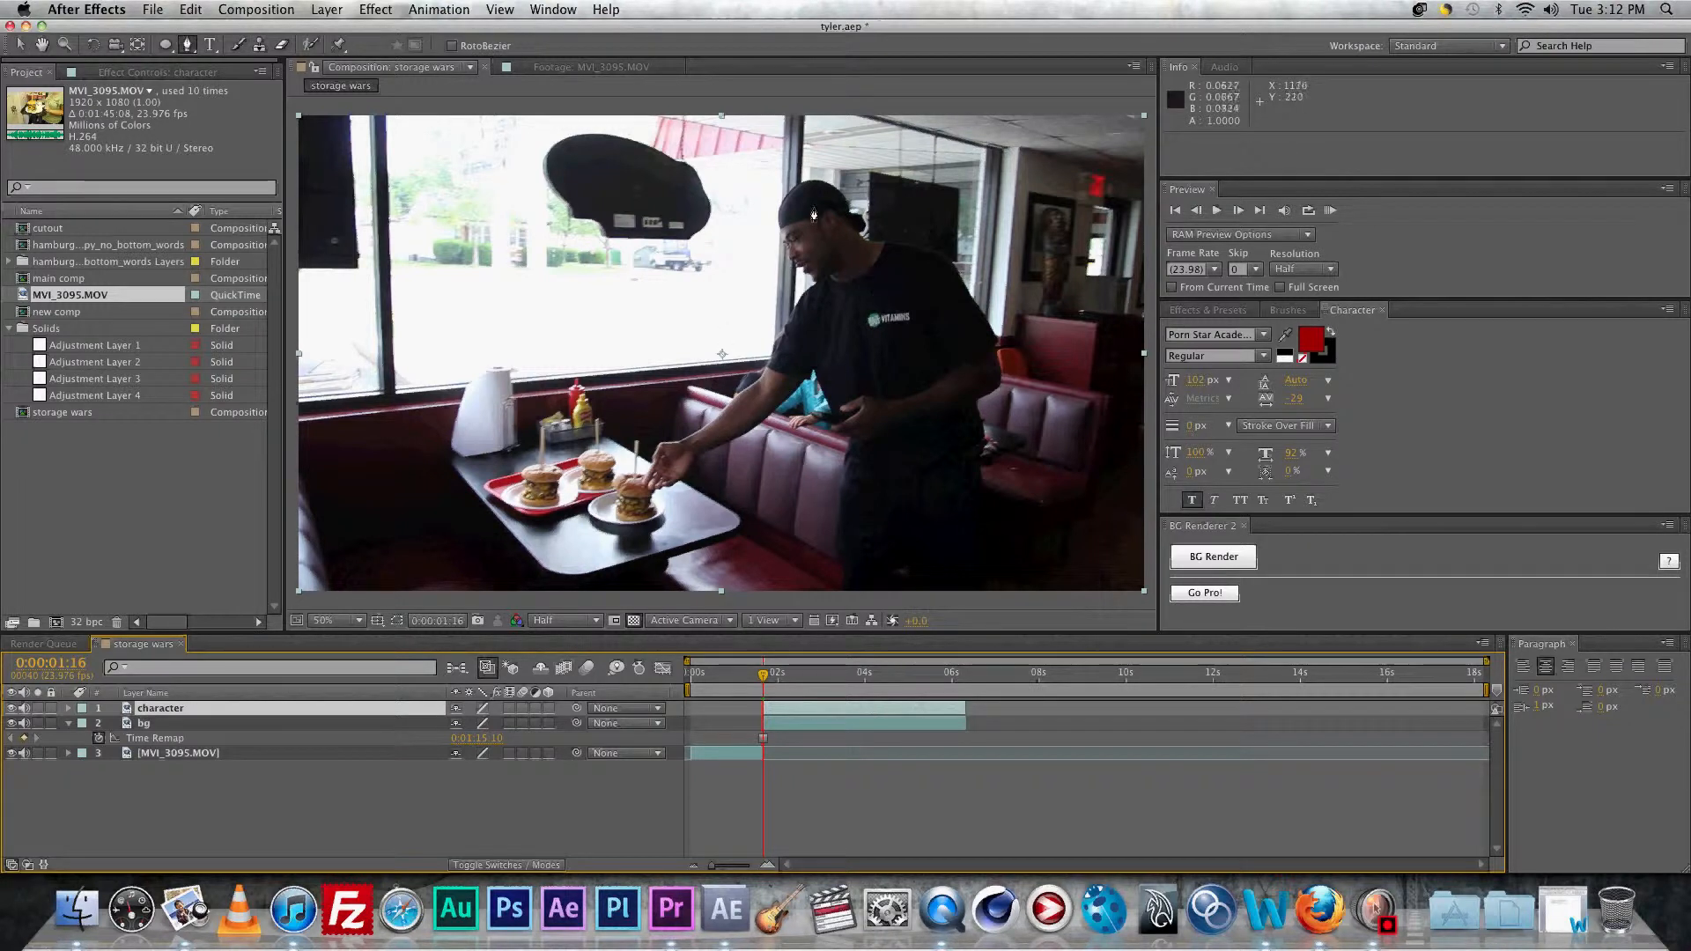
{"action": "scroll", "coordinate": [806, 194], "scroll_direction": "up", "scroll_amount": 2}
{"action": "left_click", "coordinate": [761, 261]}
{"action": "left_click", "coordinate": [728, 292]}
{"action": "left_click", "coordinate": [718, 322]}
{"action": "left_click", "coordinate": [723, 353]}
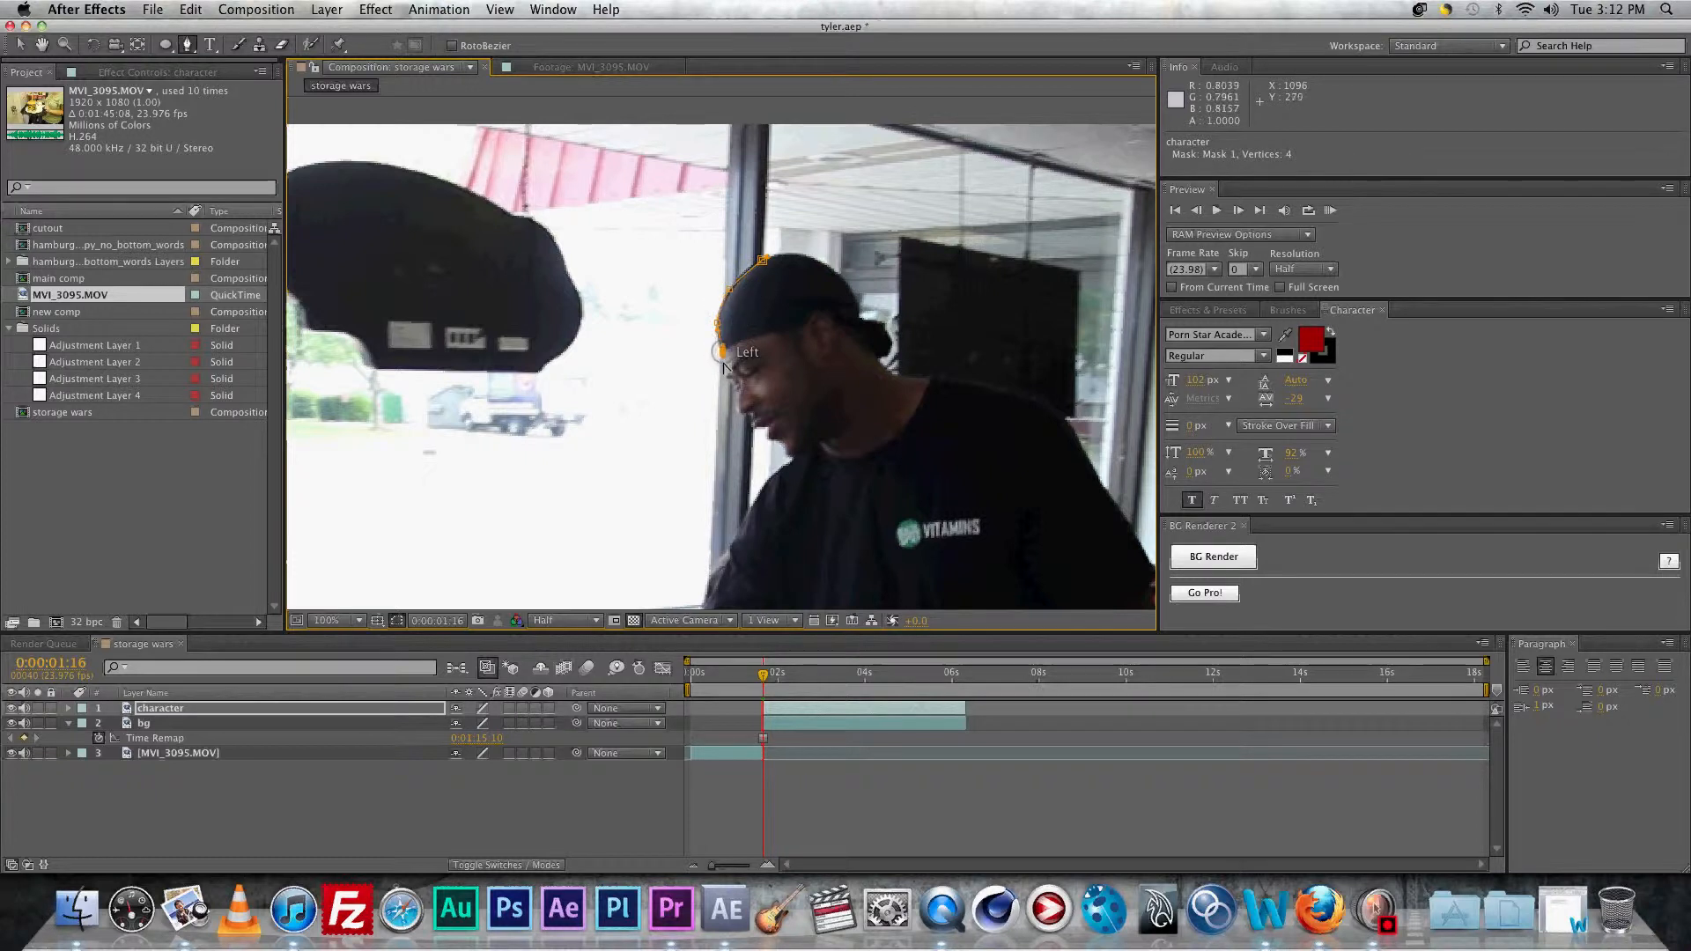
{"action": "scroll", "coordinate": [724, 357], "scroll_direction": "up", "scroll_amount": 1}
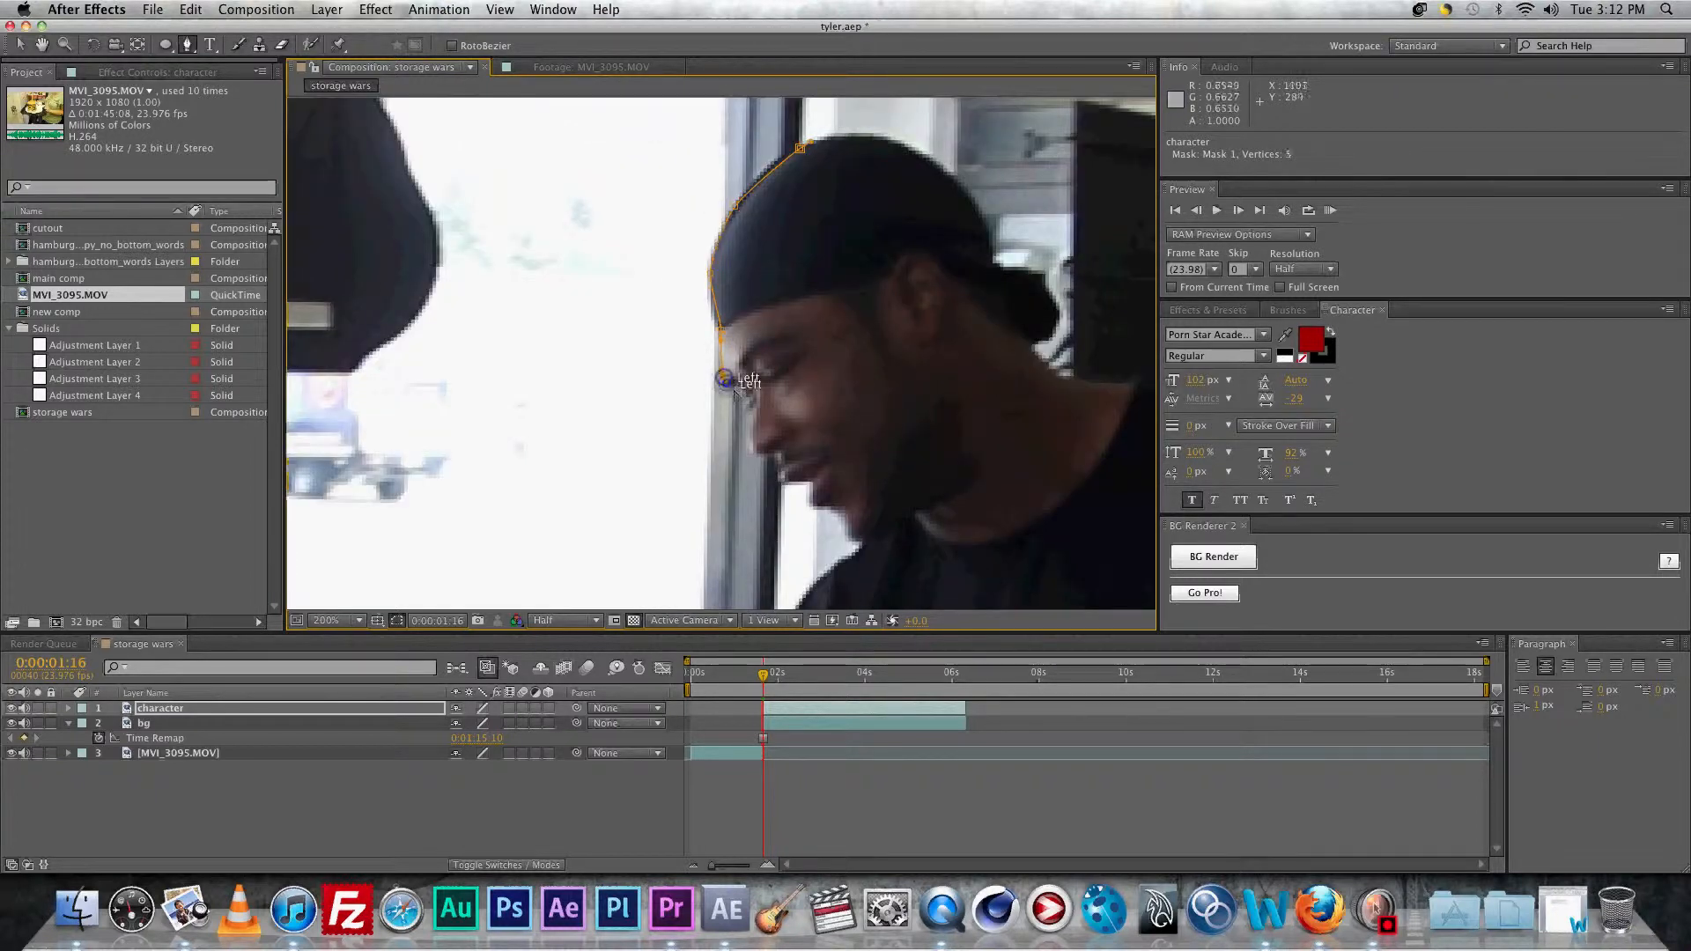
{"action": "left_click_drag", "start_coordinate": [723, 380], "coordinate": [831, 363]}
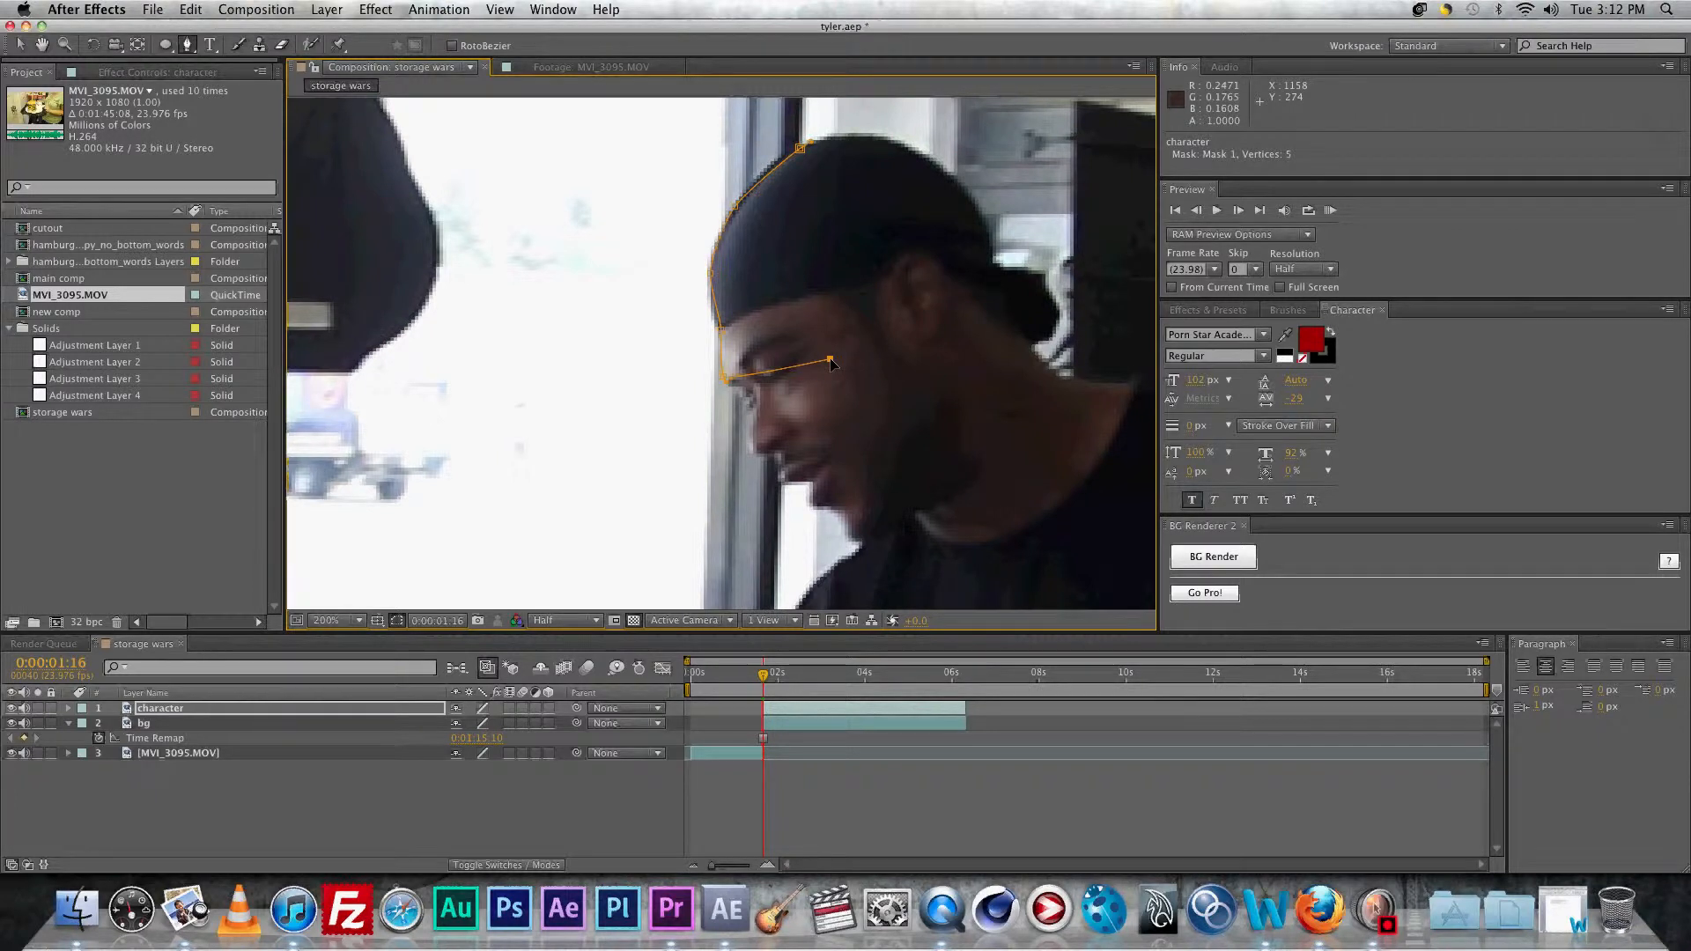
{"action": "left_click_drag", "start_coordinate": [830, 363], "coordinate": [775, 405]}
{"action": "left_click", "coordinate": [743, 409]}
Step: Continue the mask below the chin, along the neck and down the shirt and body
{"action": "left_click", "coordinate": [778, 458]}
{"action": "left_click", "coordinate": [786, 482]}
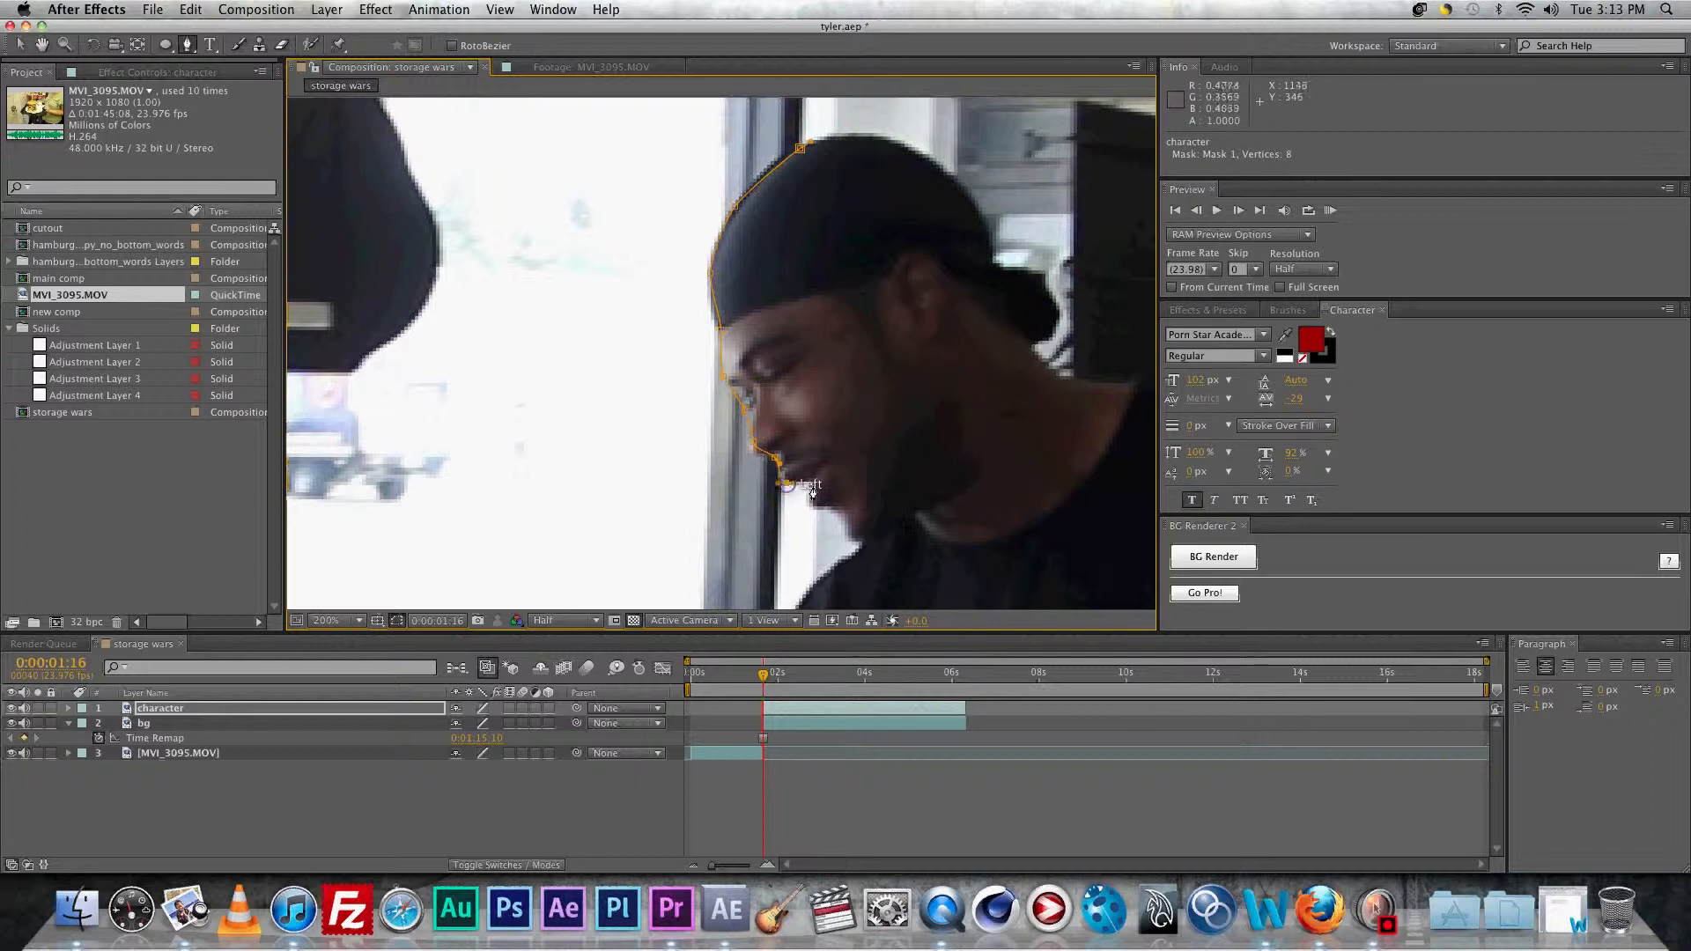
{"action": "left_click", "coordinate": [810, 484]}
{"action": "left_click", "coordinate": [836, 509]}
{"action": "left_click", "coordinate": [850, 536]}
{"action": "left_click", "coordinate": [860, 543]}
{"action": "middle_click", "coordinate": [879, 617]}
{"action": "left_click_drag", "start_coordinate": [893, 489], "coordinate": [889, 319]}
{"action": "key", "text": "super+z"}
{"action": "left_click_drag", "start_coordinate": [926, 479], "coordinate": [905, 147]}
{"action": "left_click", "coordinate": [777, 280]}
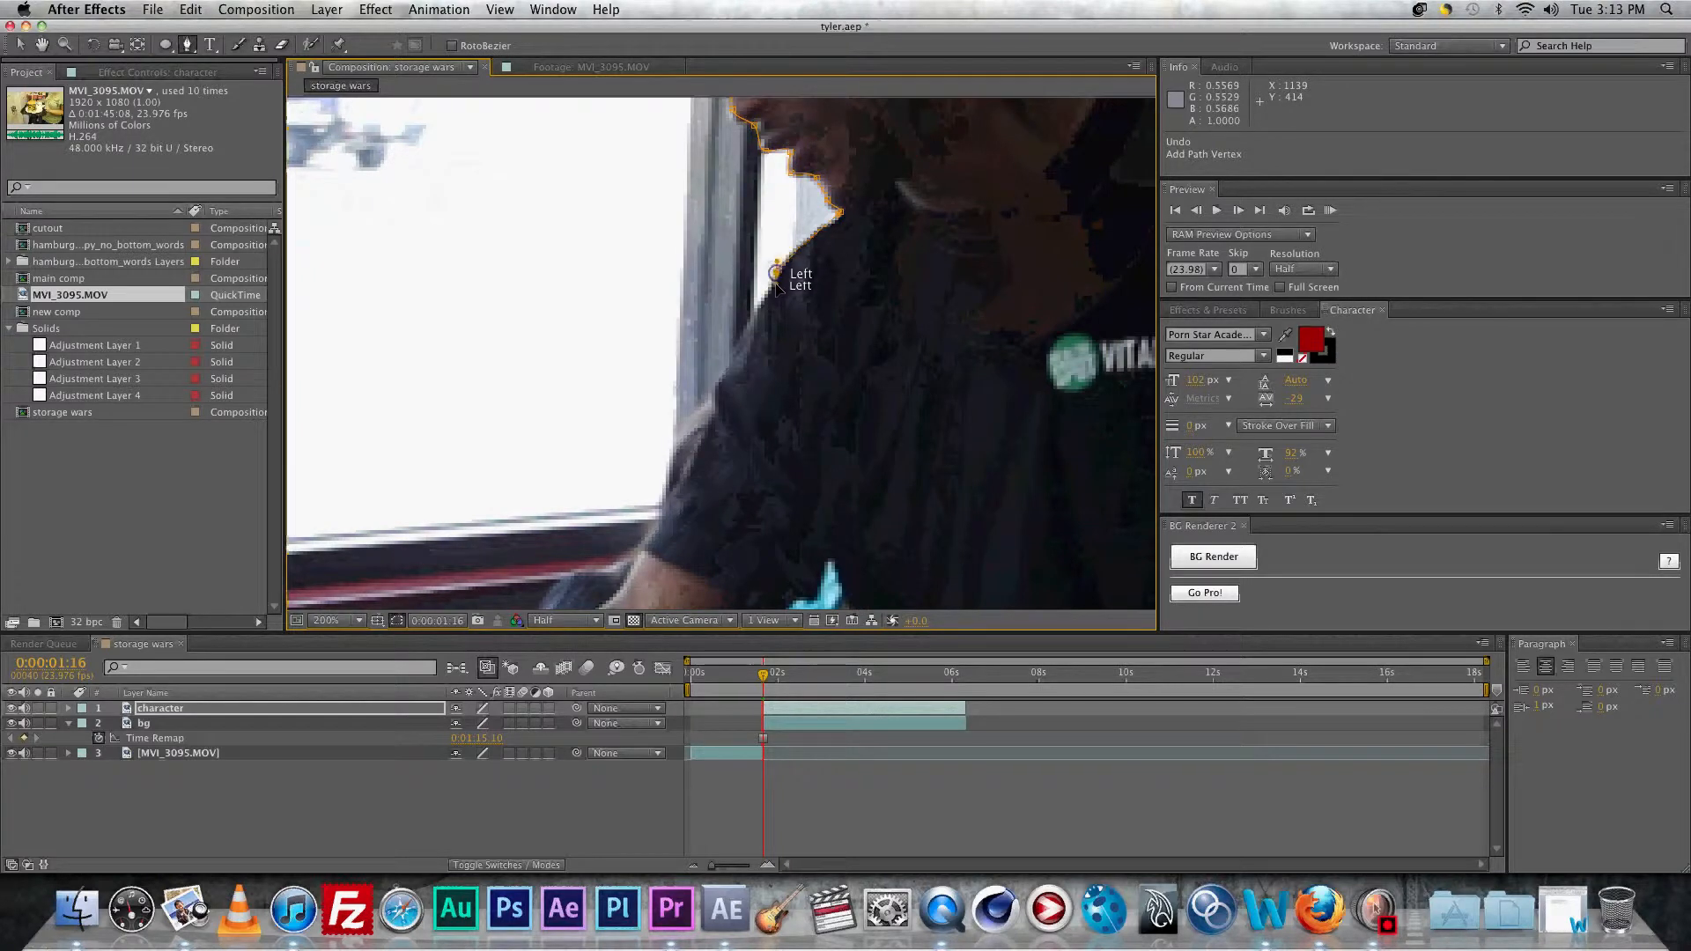
{"action": "left_click", "coordinate": [713, 401]}
{"action": "left_click_drag", "start_coordinate": [751, 476], "coordinate": [847, 333]}
{"action": "left_click_drag", "start_coordinate": [753, 384], "coordinate": [847, 367]}
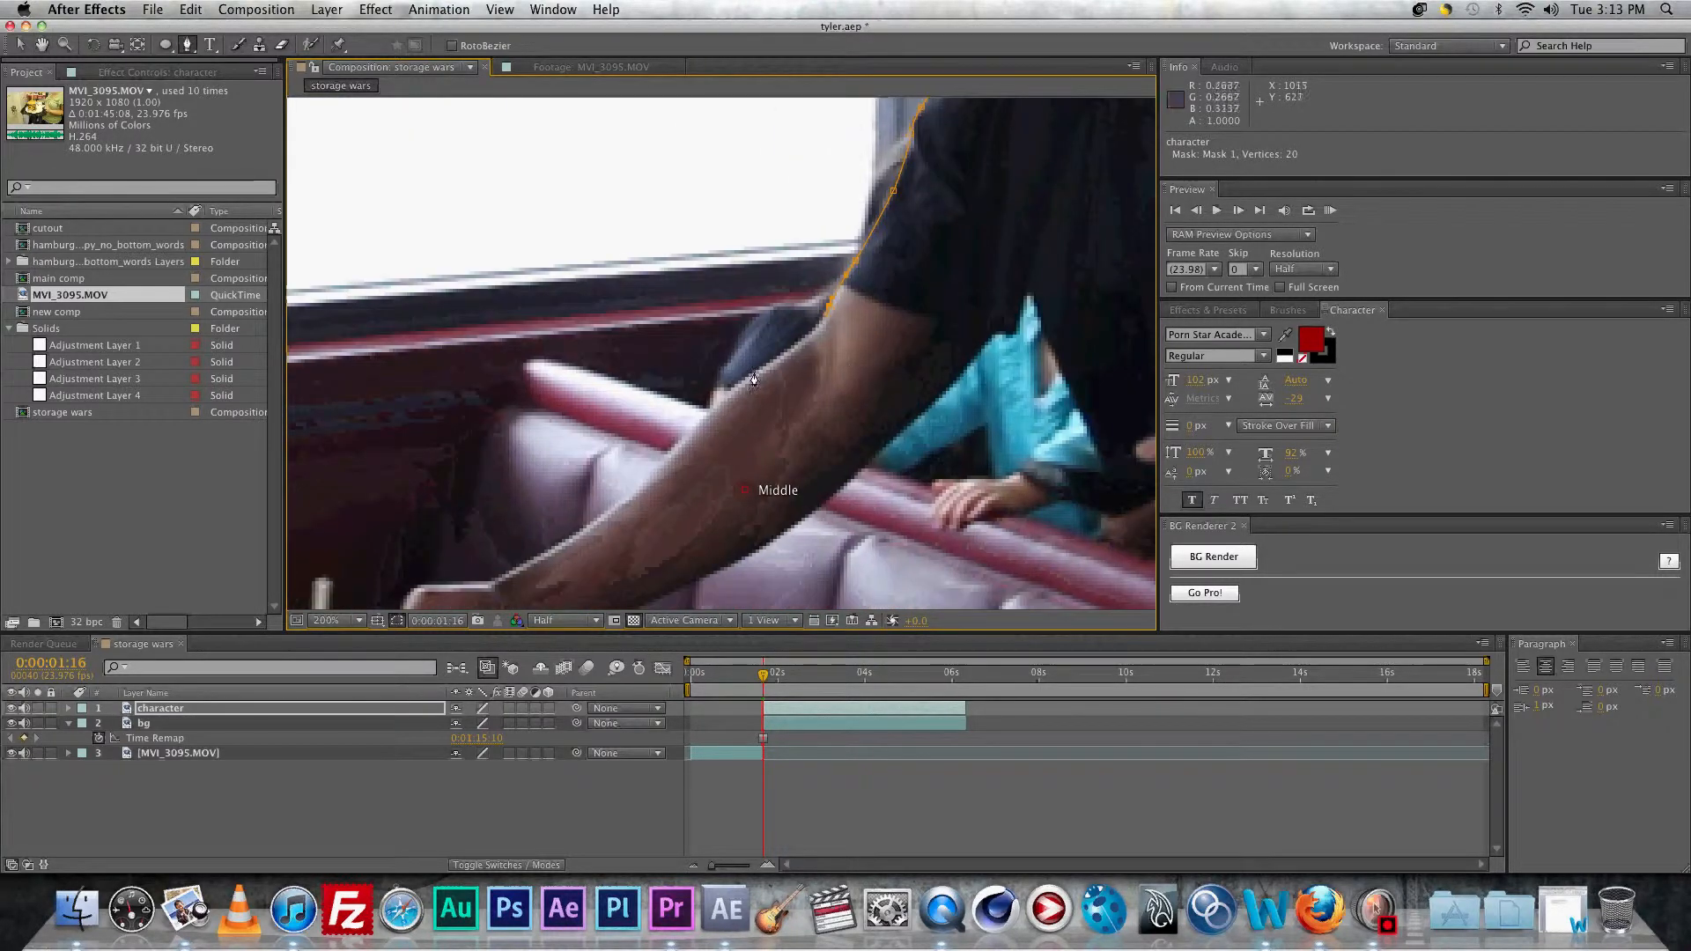
Step: Extend the mask along the arm to the wrist and back toward the shoulder
{"action": "left_click", "coordinate": [702, 419]}
{"action": "left_click_drag", "start_coordinate": [679, 460], "coordinate": [822, 340]}
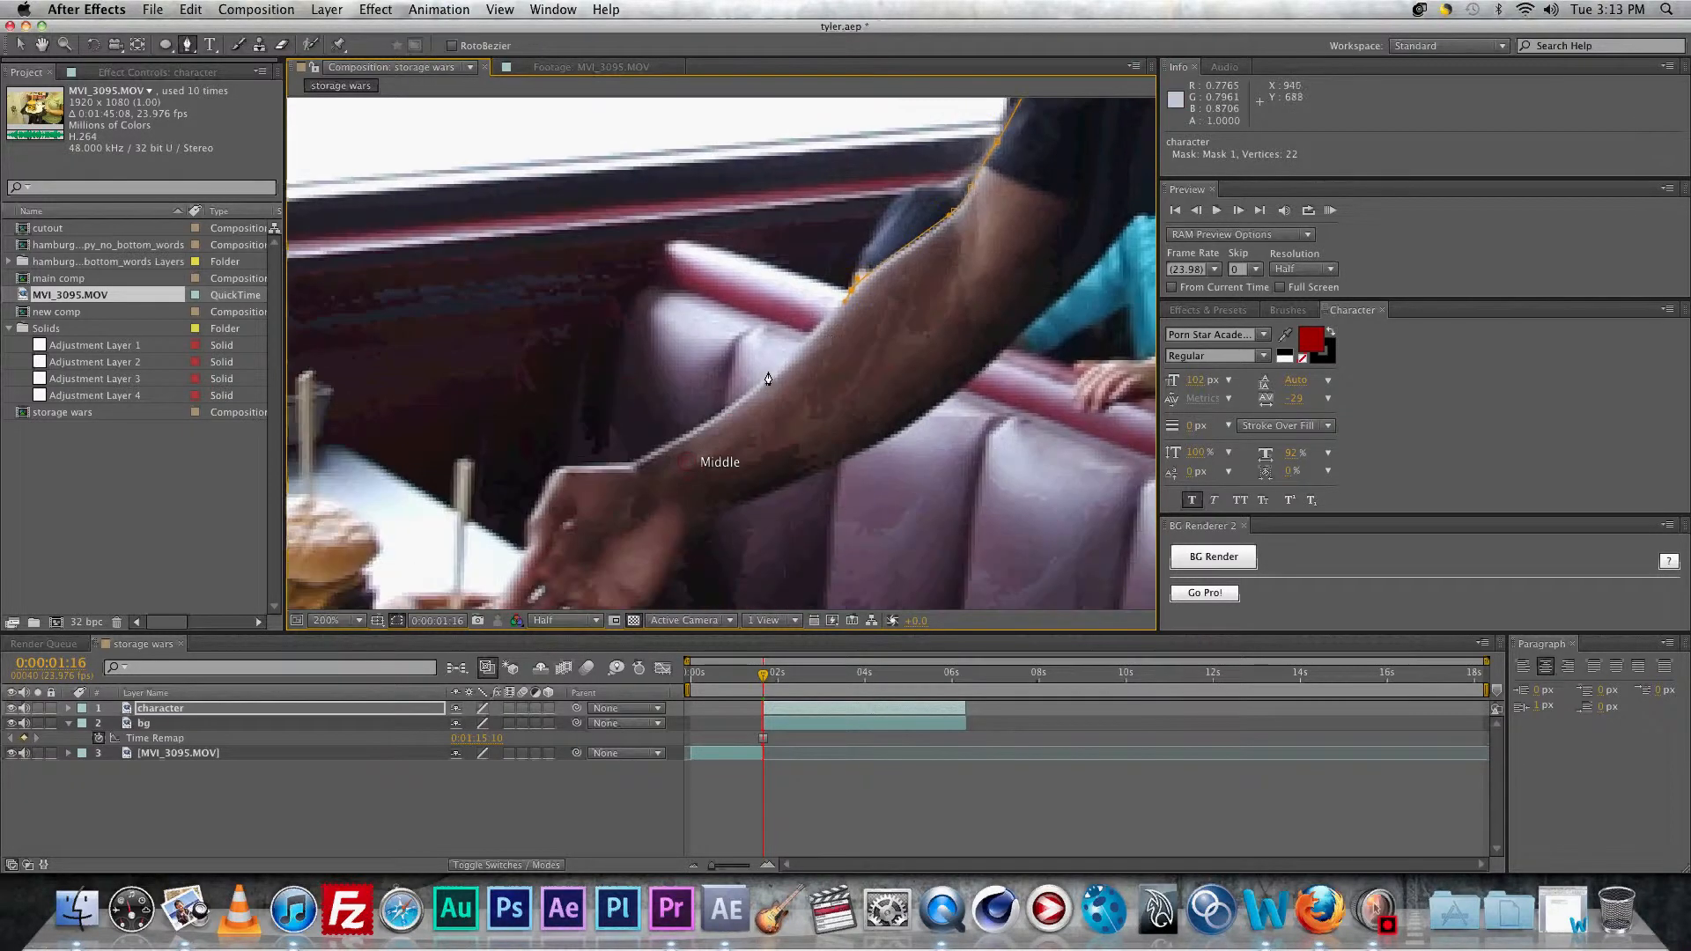
{"action": "left_click_drag", "start_coordinate": [745, 392], "coordinate": [738, 402]}
{"action": "left_click", "coordinate": [633, 468]}
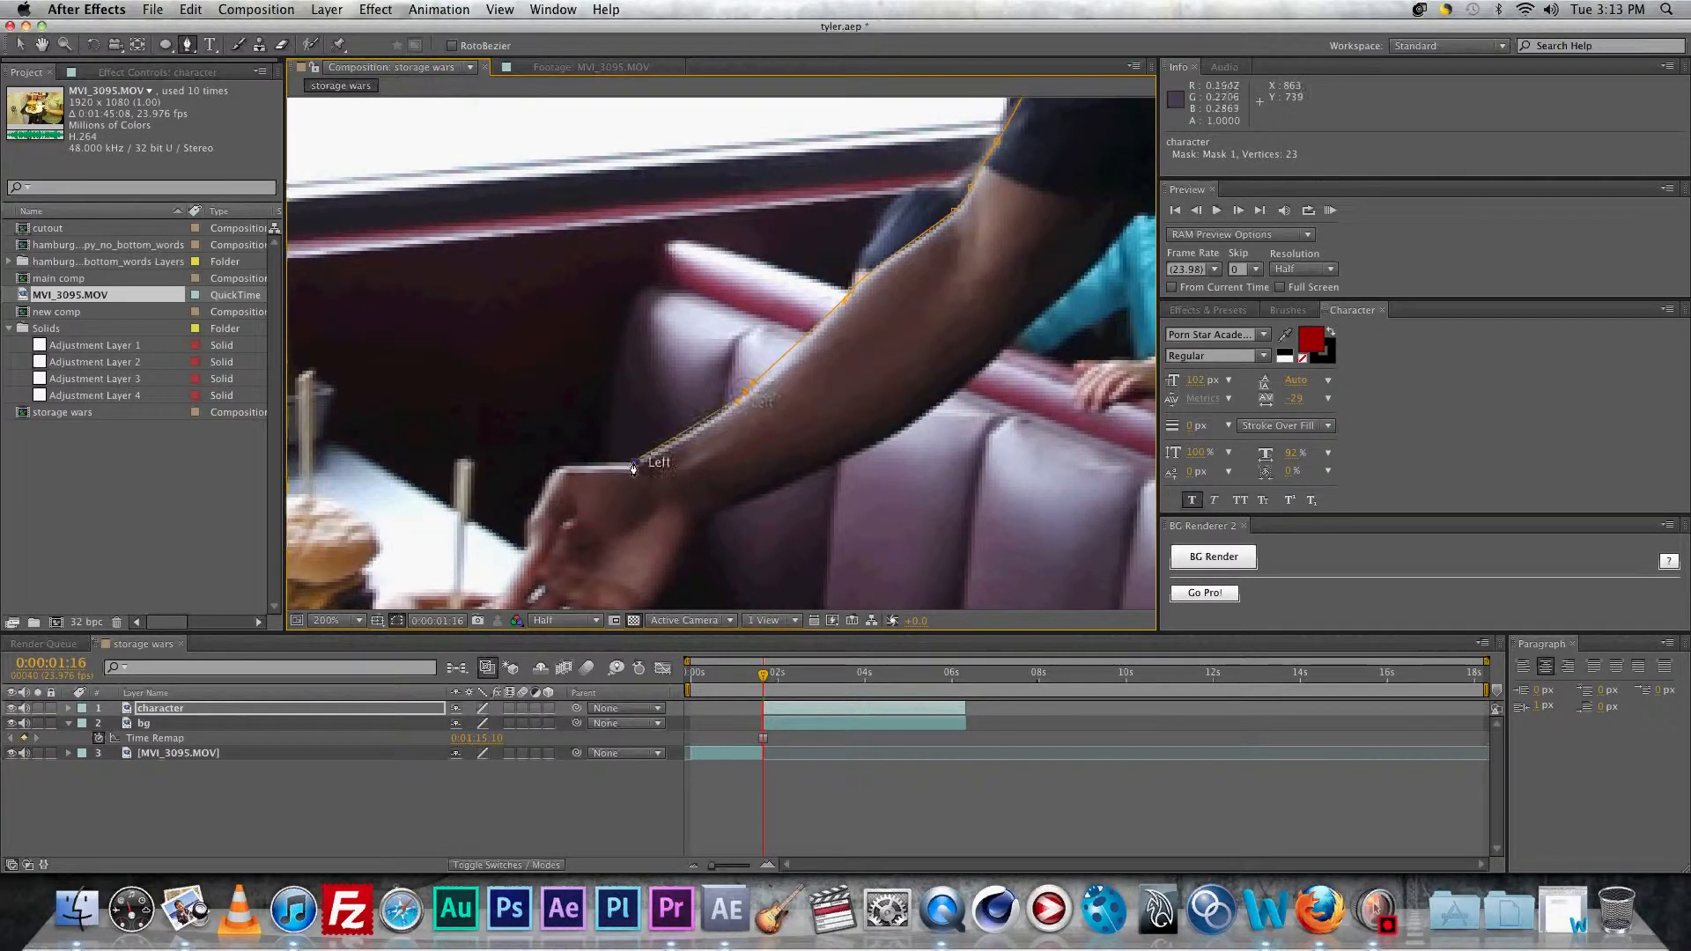
{"action": "left_click_drag", "start_coordinate": [564, 388], "coordinate": [836, 309]}
{"action": "left_click", "coordinate": [832, 388]}
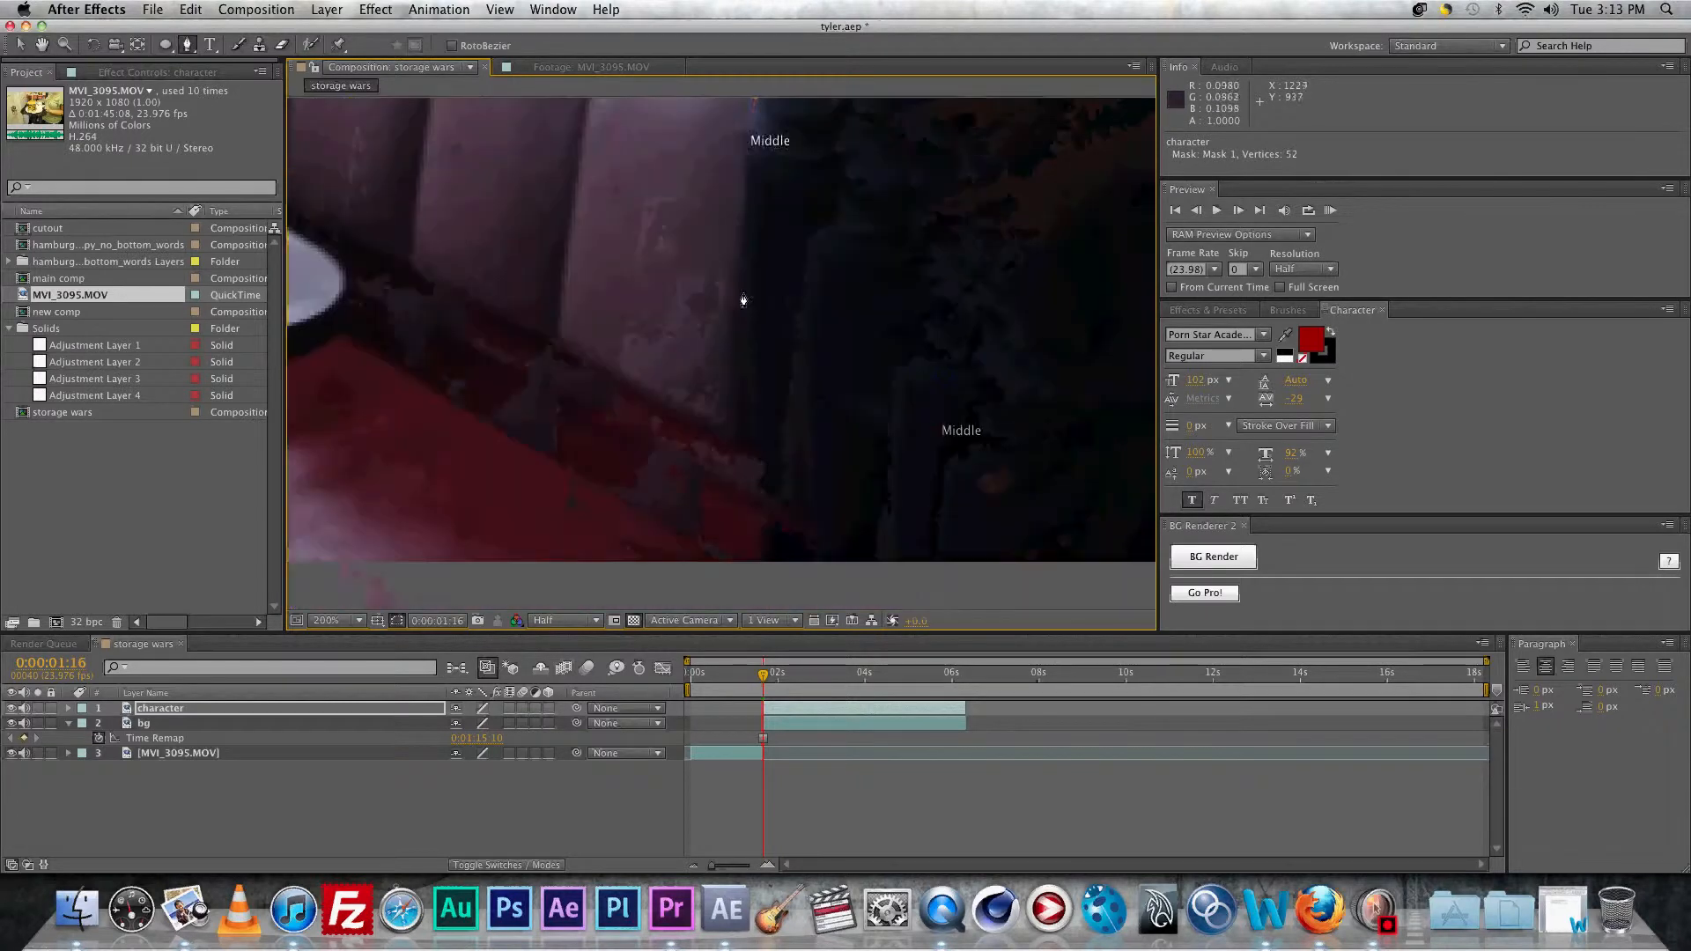
{"action": "left_click_drag", "start_coordinate": [881, 424], "coordinate": [945, 483]}
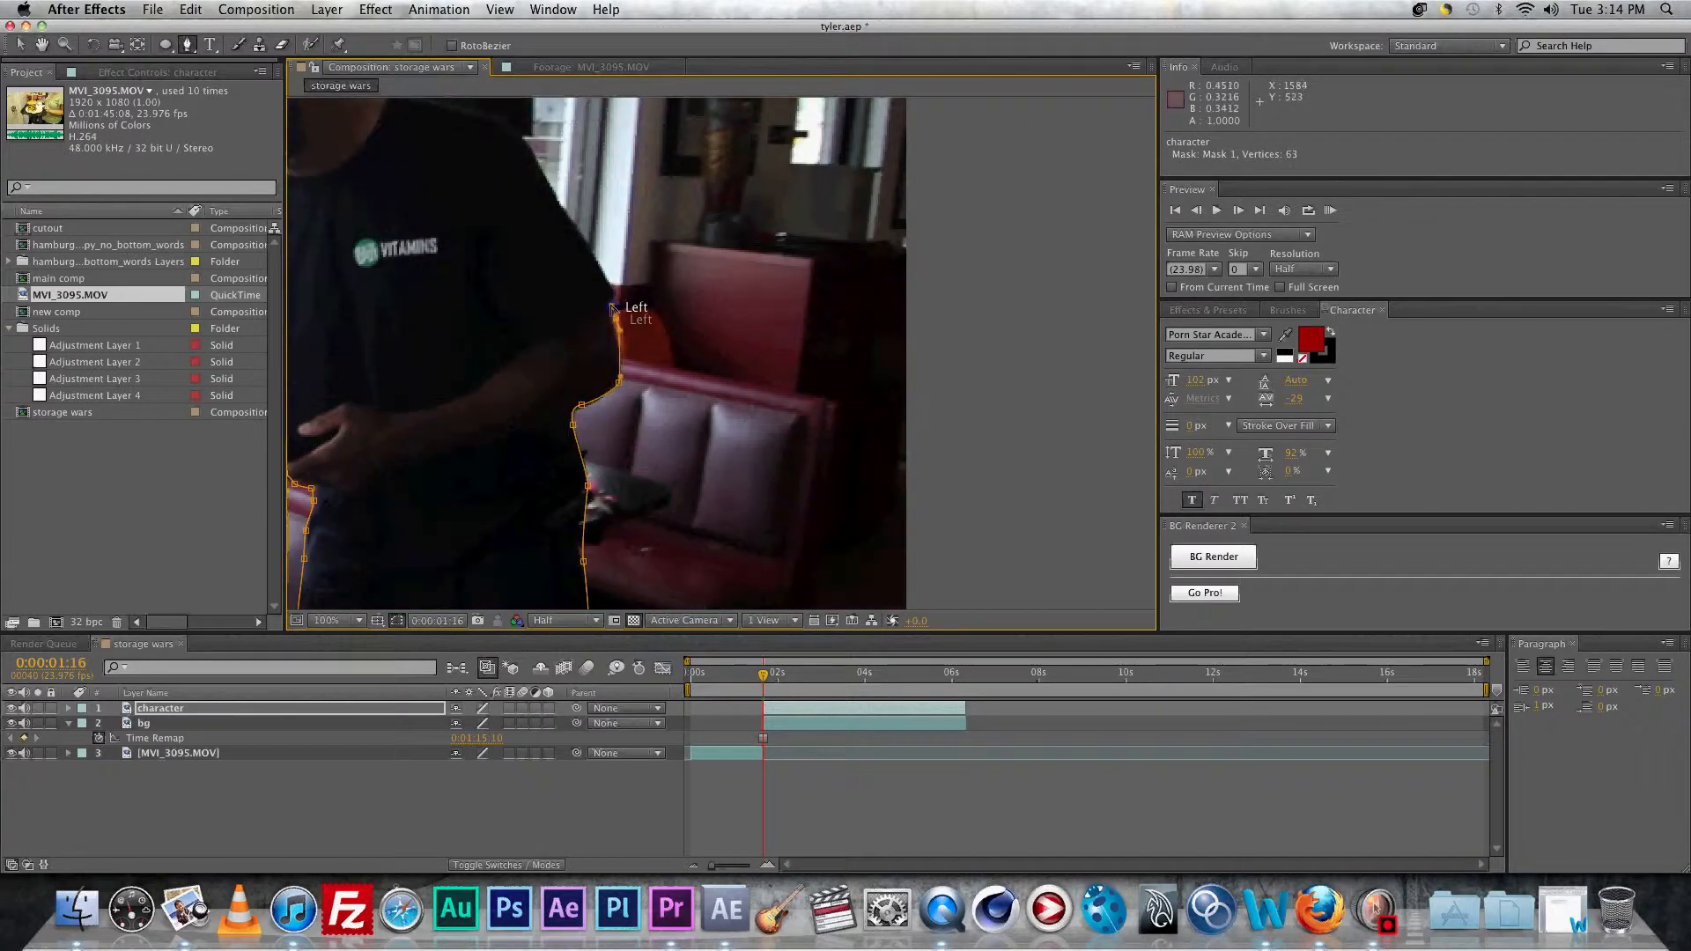
{"action": "left_click", "coordinate": [736, 352]}
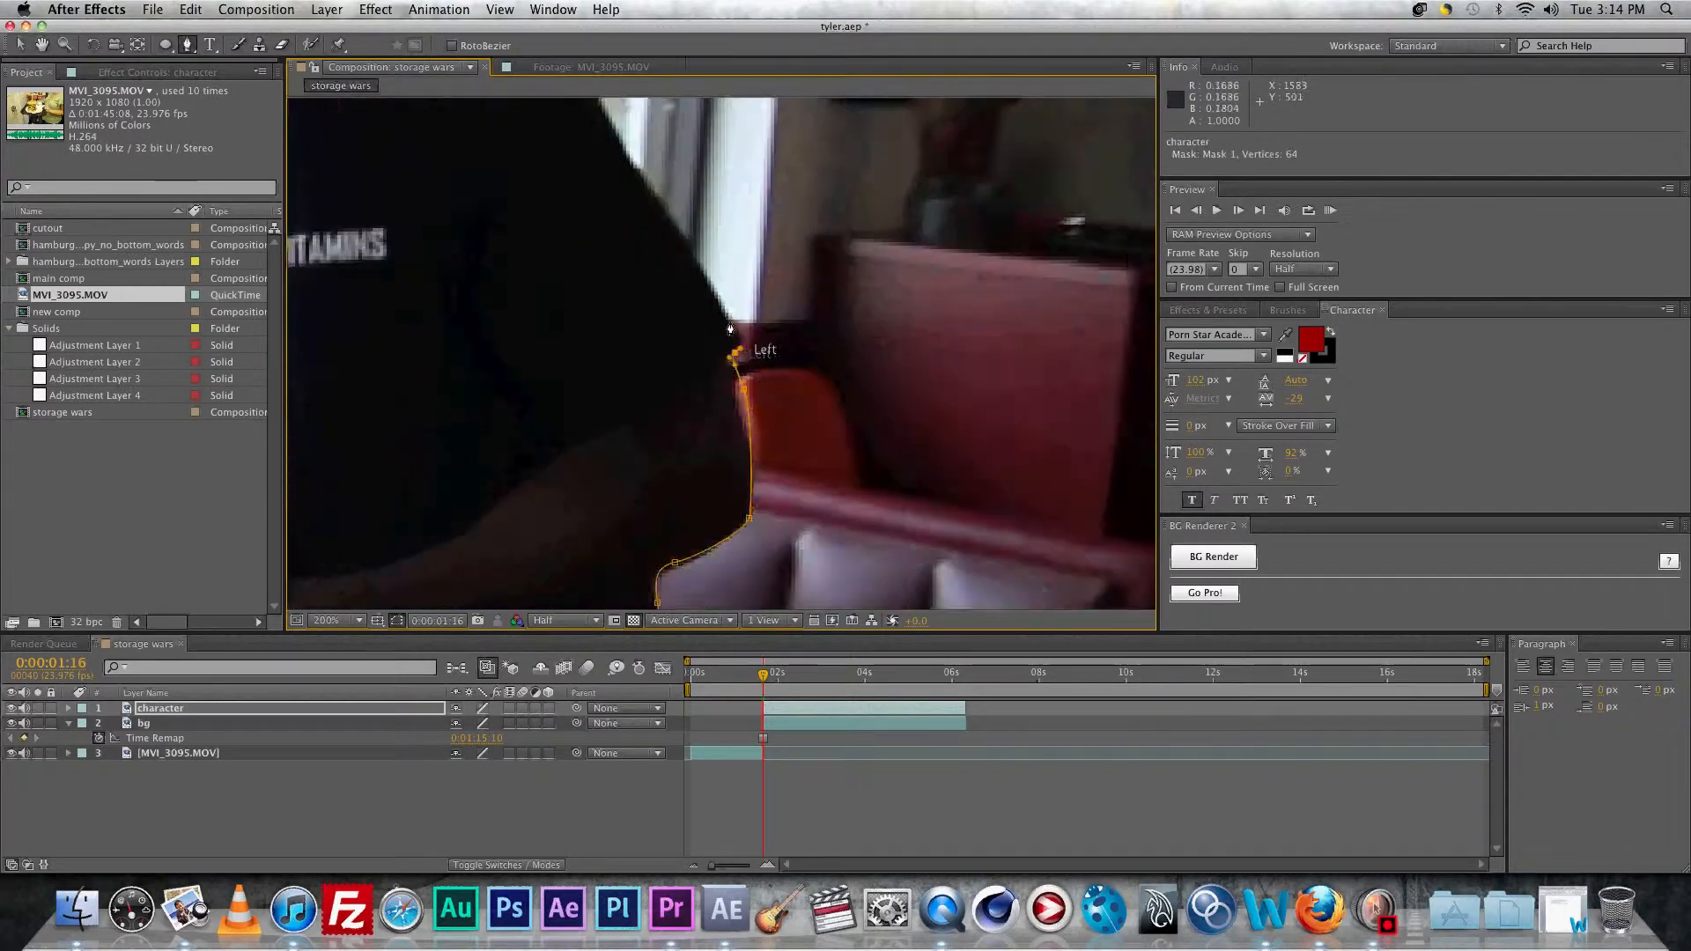
{"action": "left_click", "coordinate": [538, 217]}
{"action": "left_click", "coordinate": [531, 321]}
Step: Add mask points around the shoulder and cap, closing the mask at its first vertex
{"action": "left_click", "coordinate": [456, 318]}
{"action": "left_click", "coordinate": [435, 283]}
{"action": "left_click", "coordinate": [456, 254]}
{"action": "left_click", "coordinate": [396, 200]}
{"action": "left_click", "coordinate": [355, 247]}
{"action": "left_click_drag", "start_coordinate": [561, 296], "coordinate": [536, 296]}
{"action": "left_click", "coordinate": [498, 308]}
Step: Bend the mask curve around the cap, then review the full outline at 50% zoom
{"action": "key", "text": "v"}
{"action": "left_click", "coordinate": [674, 349]}
{"action": "left_click_drag", "start_coordinate": [657, 337], "coordinate": [682, 343]}
{"action": "middle_click", "coordinate": [920, 514]}
{"action": "left_click_drag", "start_coordinate": [889, 461], "coordinate": [767, 231]}
{"action": "left_click_drag", "start_coordinate": [946, 486], "coordinate": [903, 282]}
{"action": "left_click_drag", "start_coordinate": [846, 470], "coordinate": [880, 380]}
{"action": "left_click_drag", "start_coordinate": [567, 340], "coordinate": [900, 246]}
{"action": "scroll", "coordinate": [864, 370], "scroll_direction": "down", "scroll_amount": 1}
{"action": "left_click_drag", "start_coordinate": [603, 292], "coordinate": [717, 510]}
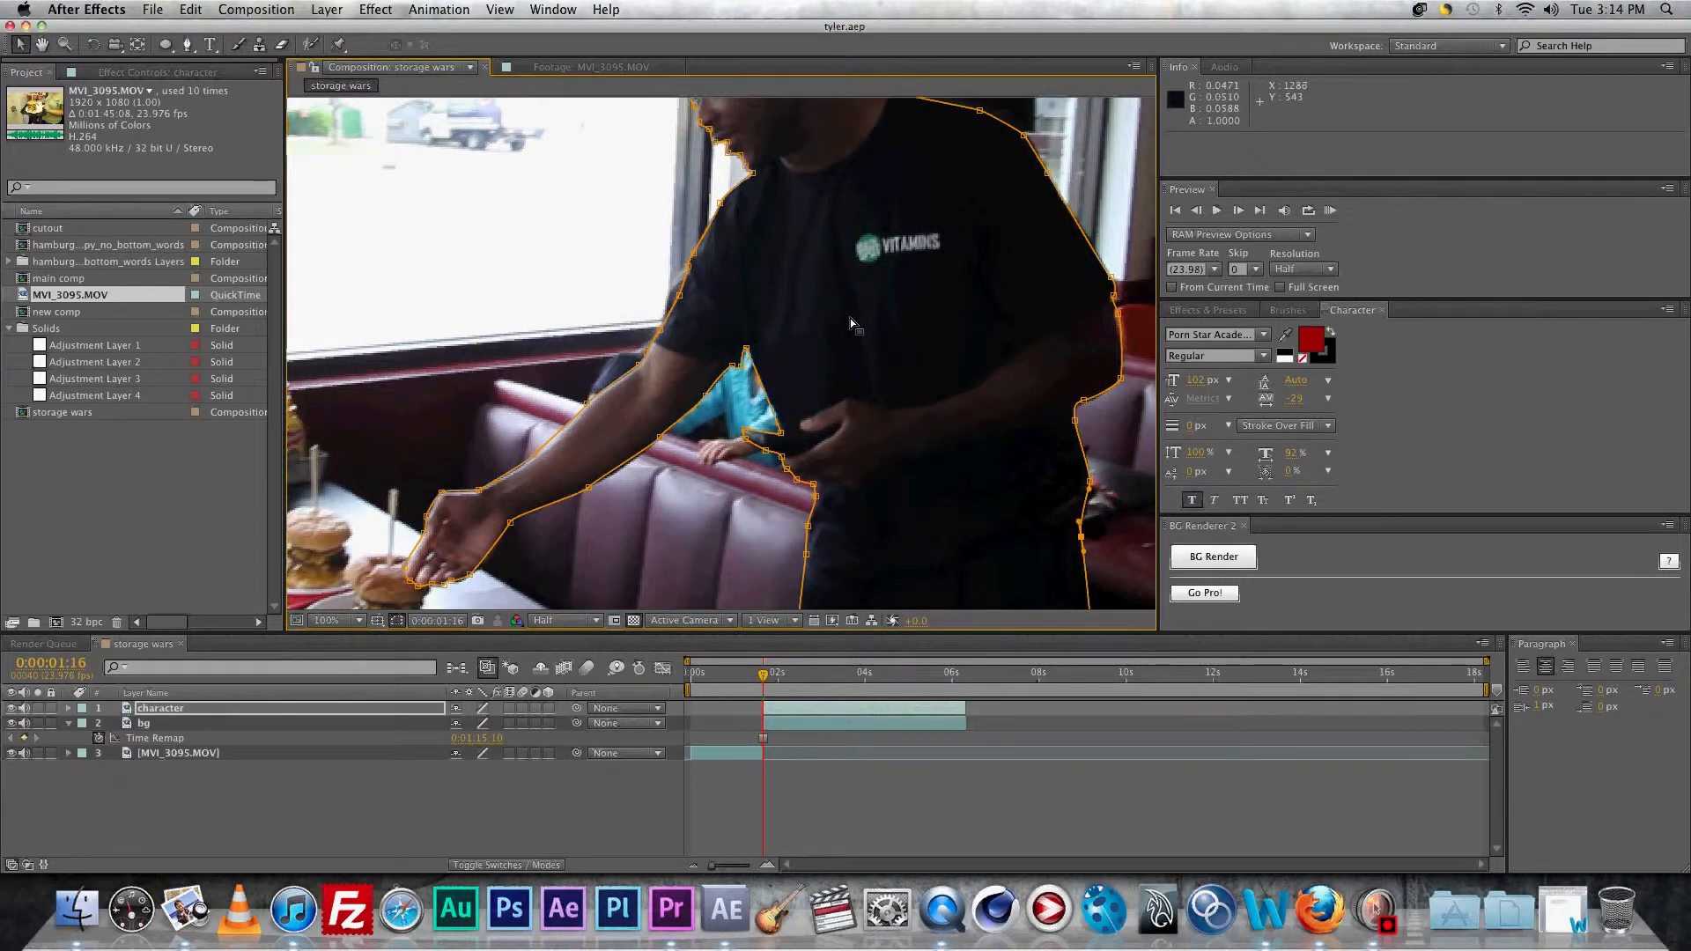
{"action": "scroll", "coordinate": [849, 319], "scroll_direction": "down", "scroll_amount": 2}
{"action": "left_click_drag", "start_coordinate": [849, 319], "coordinate": [801, 347]}
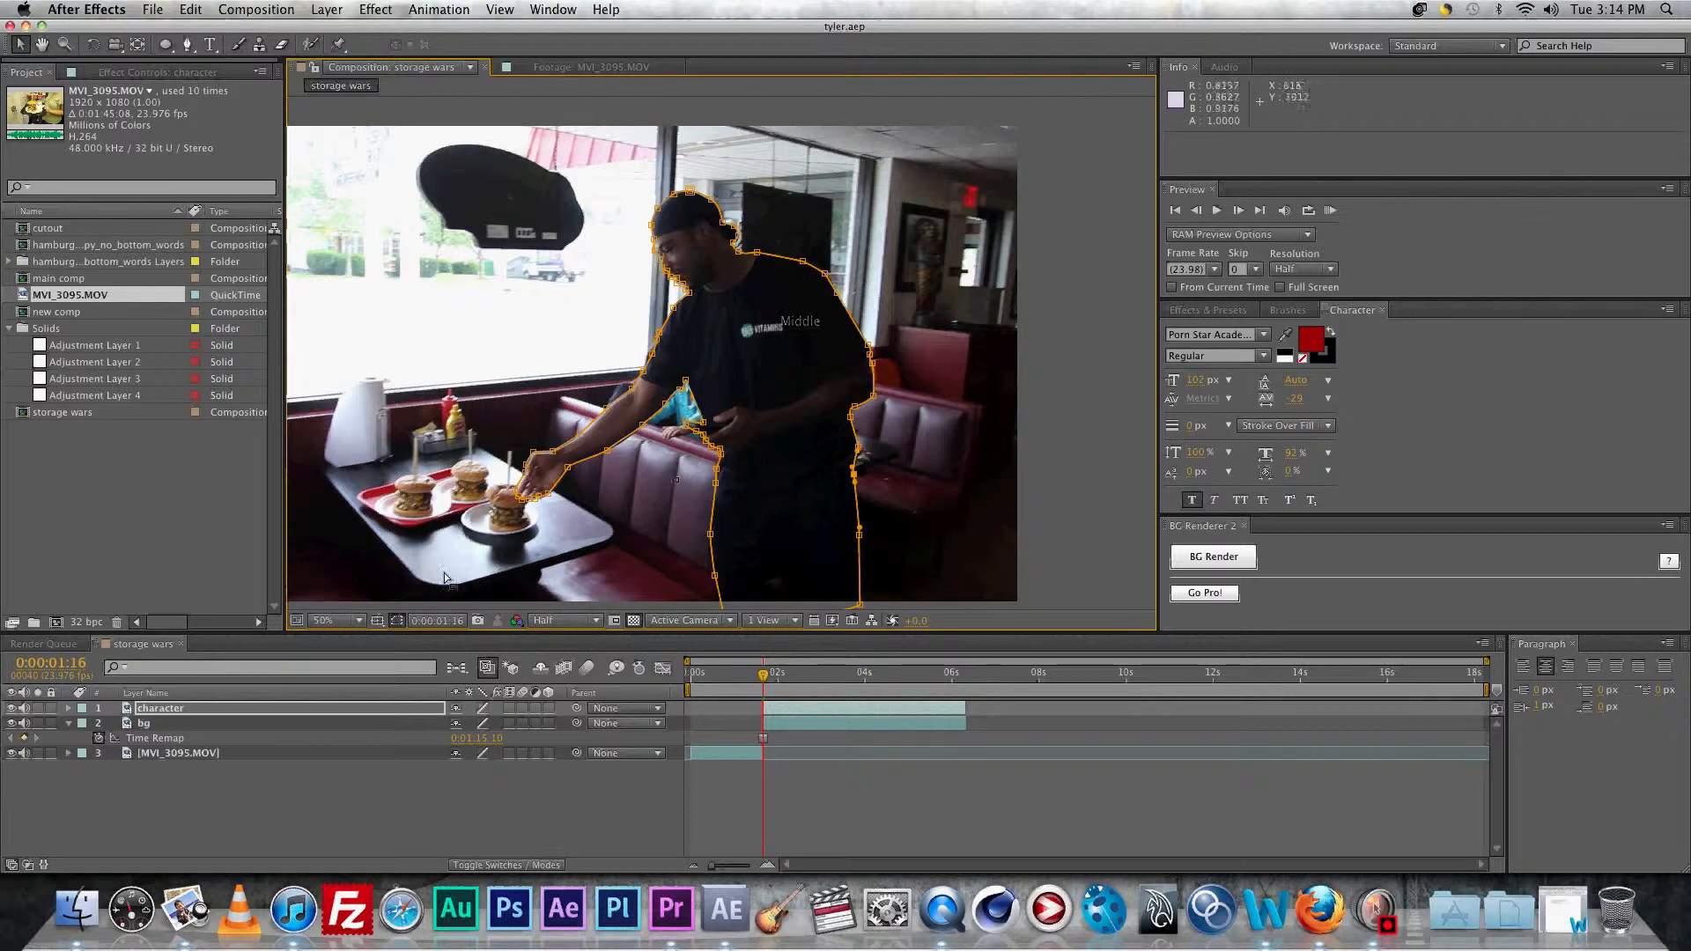
Step: Hide the mask outline and set a starting 100% Scale keyframe on the character layer
{"action": "left_click", "coordinate": [164, 709]}
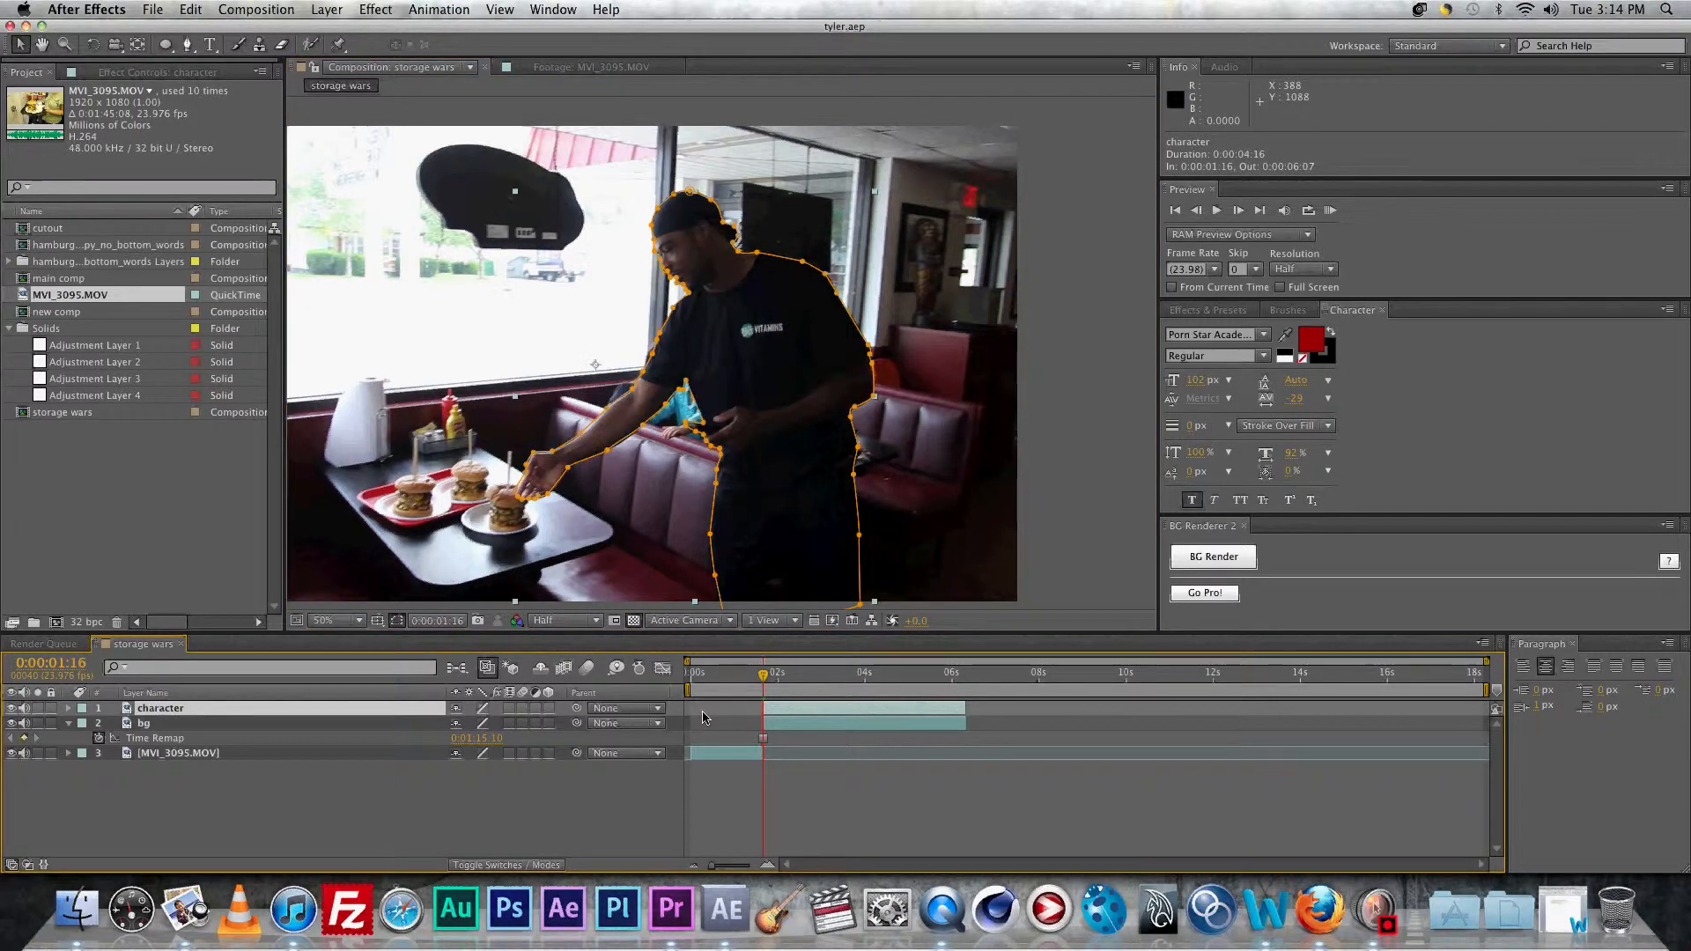
{"action": "left_click", "coordinate": [401, 620]}
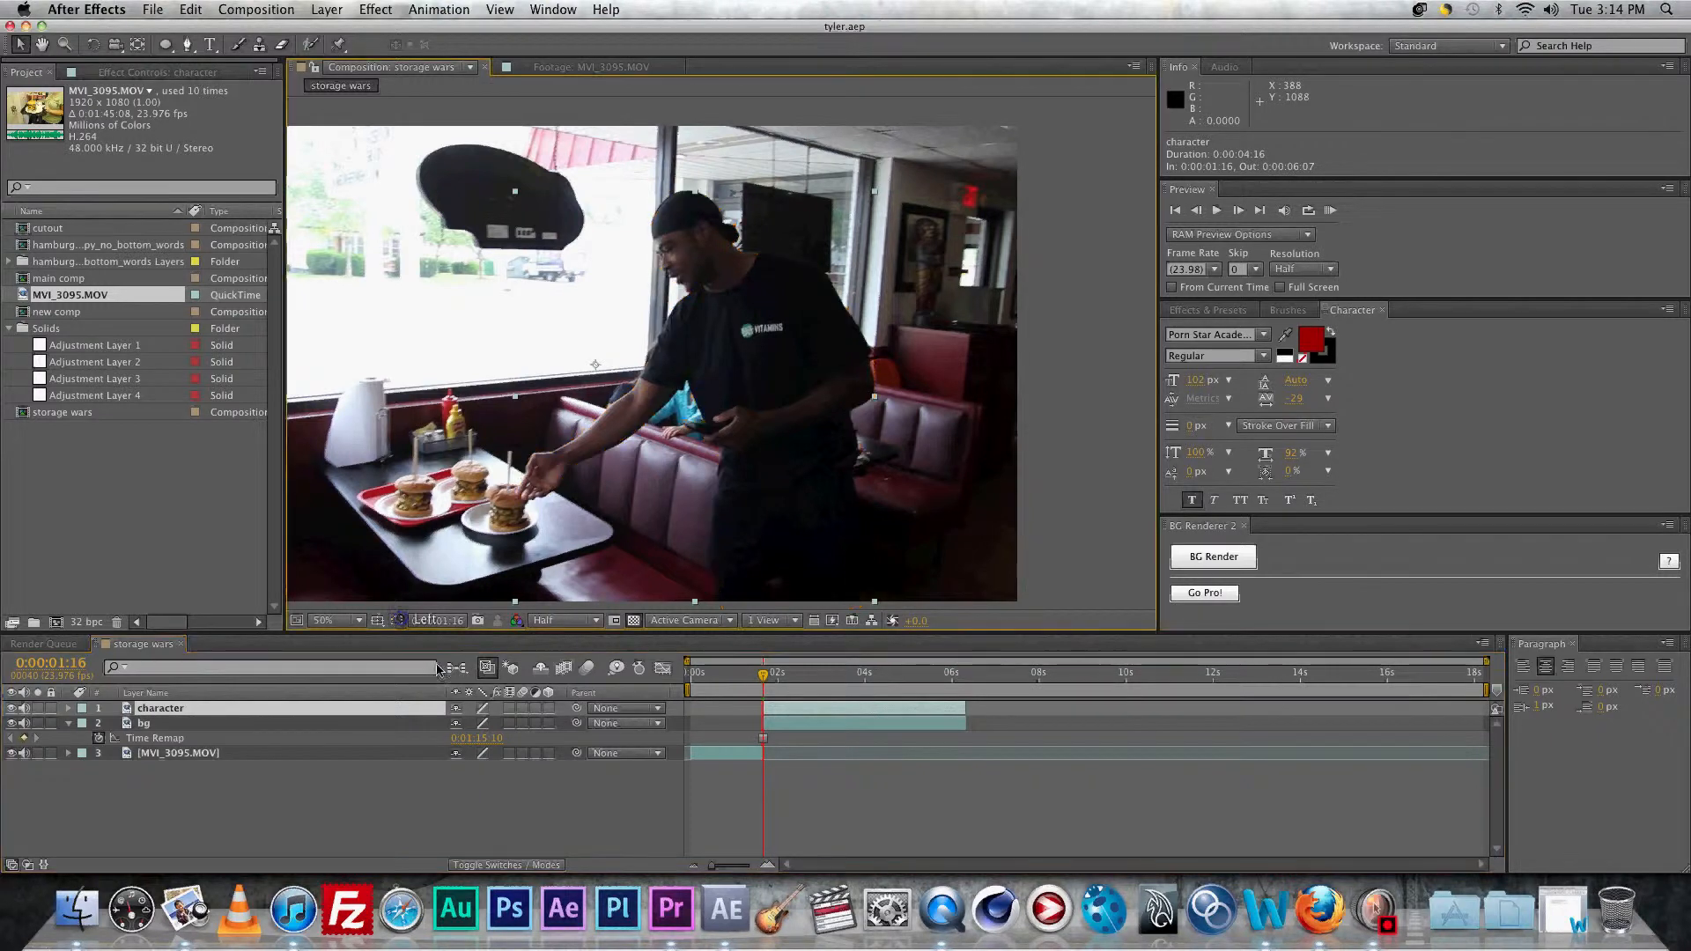
{"action": "key", "text": "alt+shift+s"}
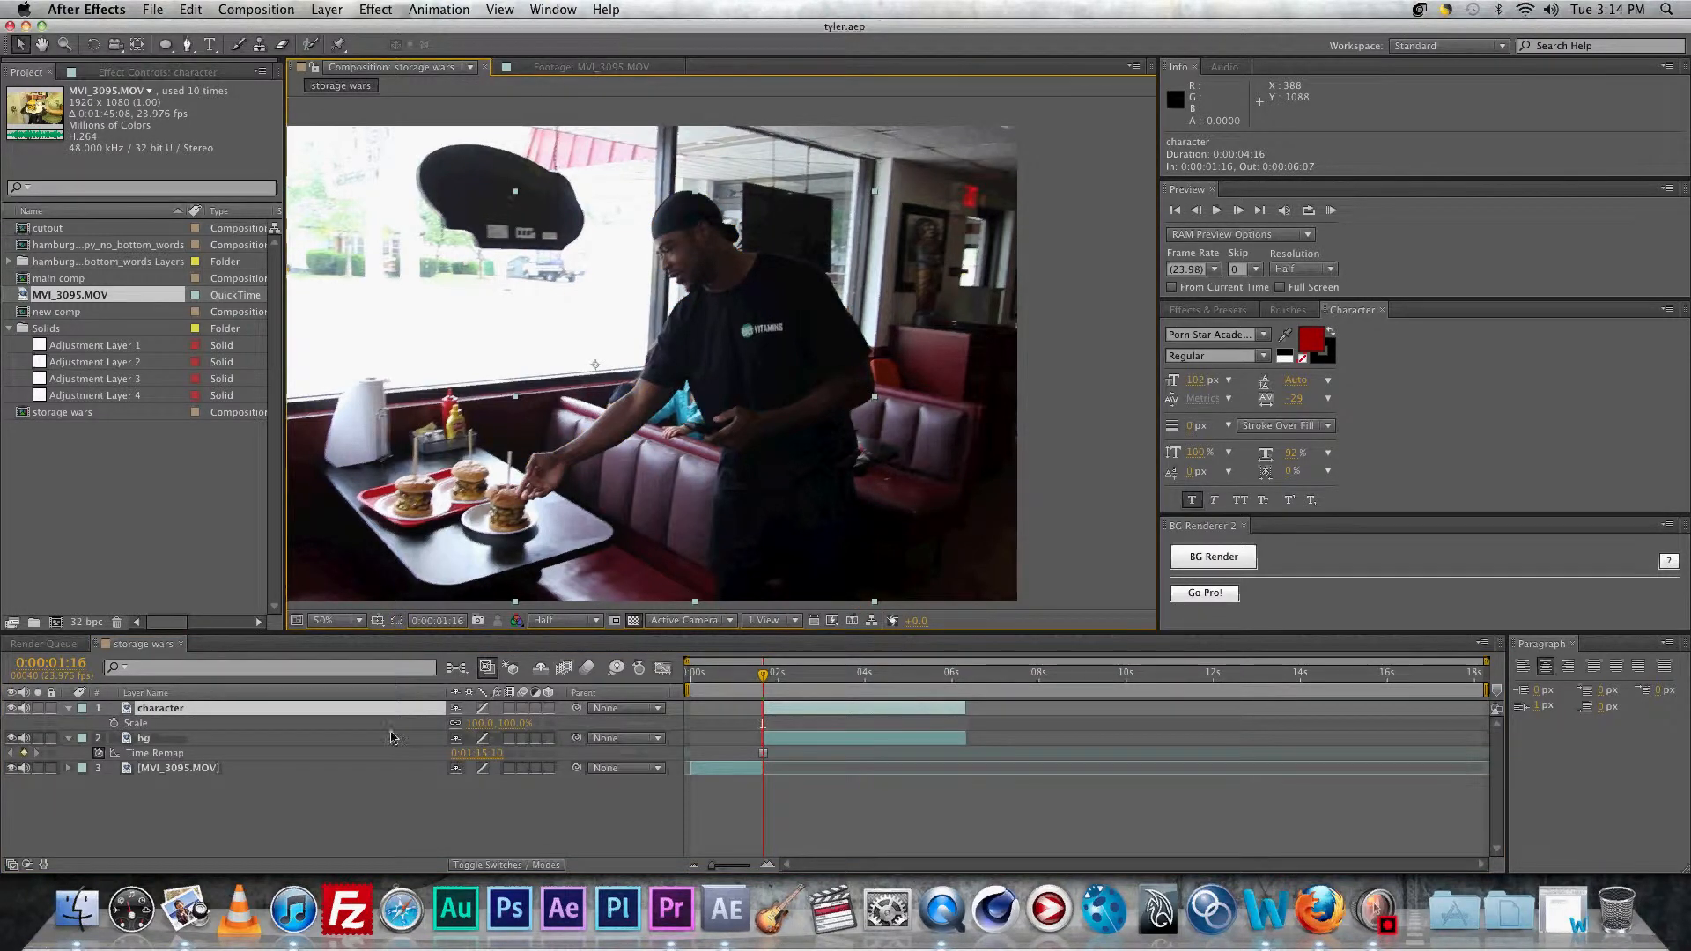
{"action": "left_click", "coordinate": [313, 727]}
Step: Try a 110% Scale around 4 seconds, inspect it at 100% zoom, then undo it
{"action": "left_click_drag", "start_coordinate": [763, 675], "coordinate": [911, 690]}
{"action": "left_click", "coordinate": [481, 722]}
{"action": "type", "text": "110"}
{"action": "key", "text": "Return"}
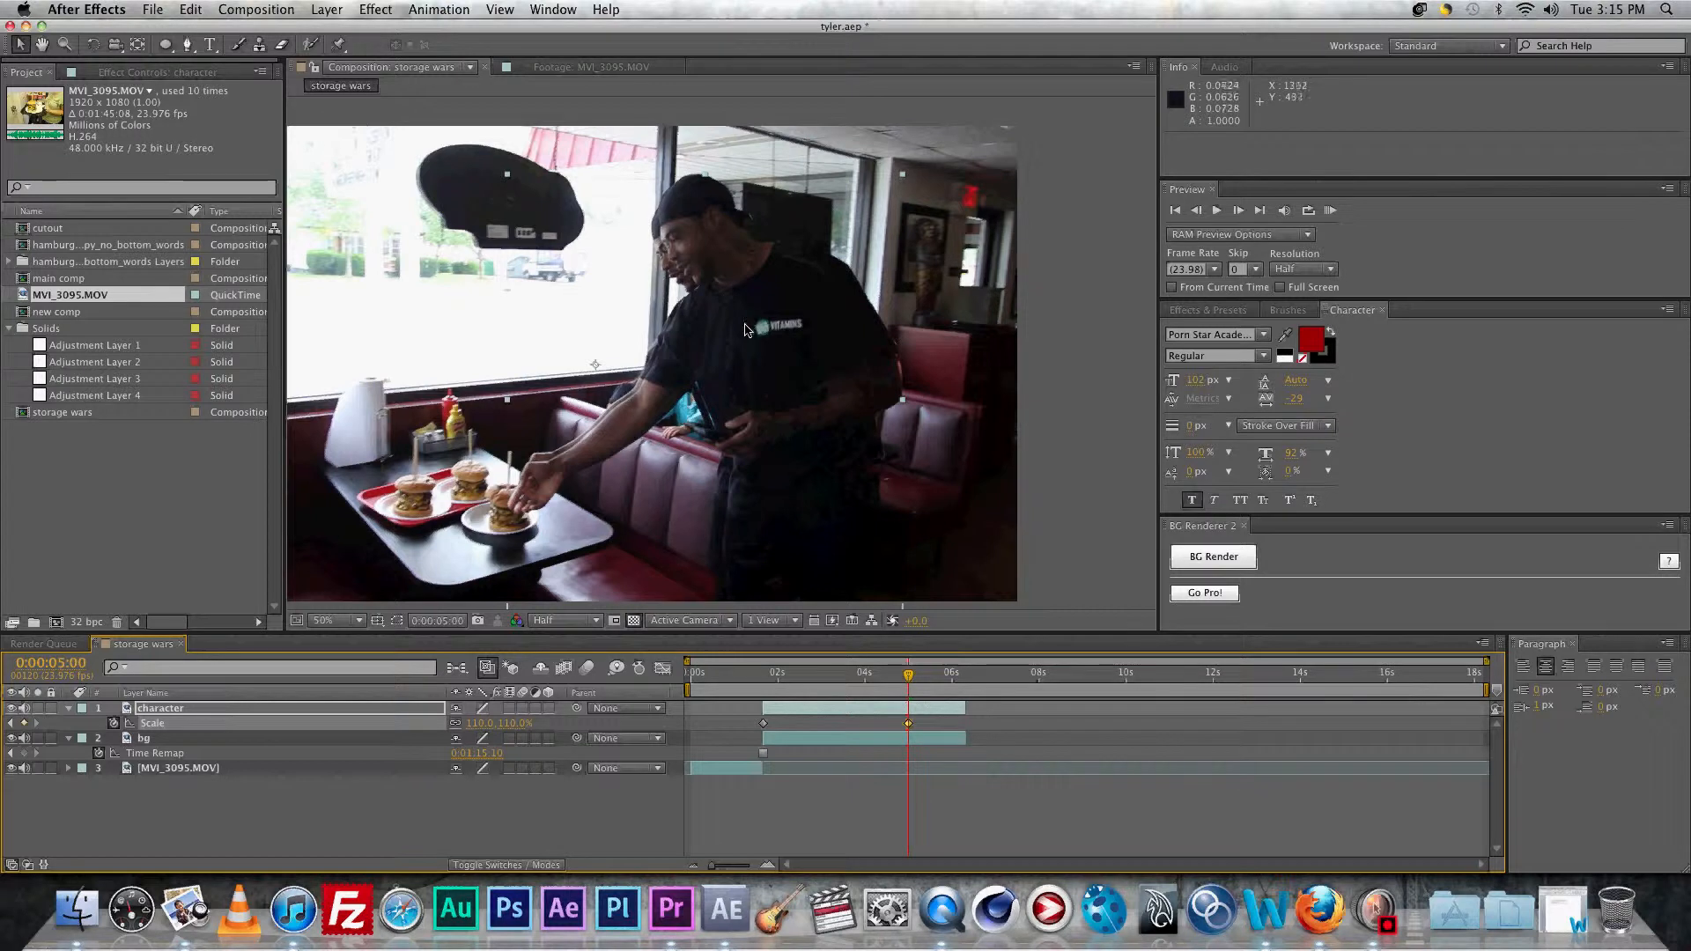
{"action": "key", "text": "period"}
{"action": "left_click_drag", "start_coordinate": [619, 183], "coordinate": [745, 330]}
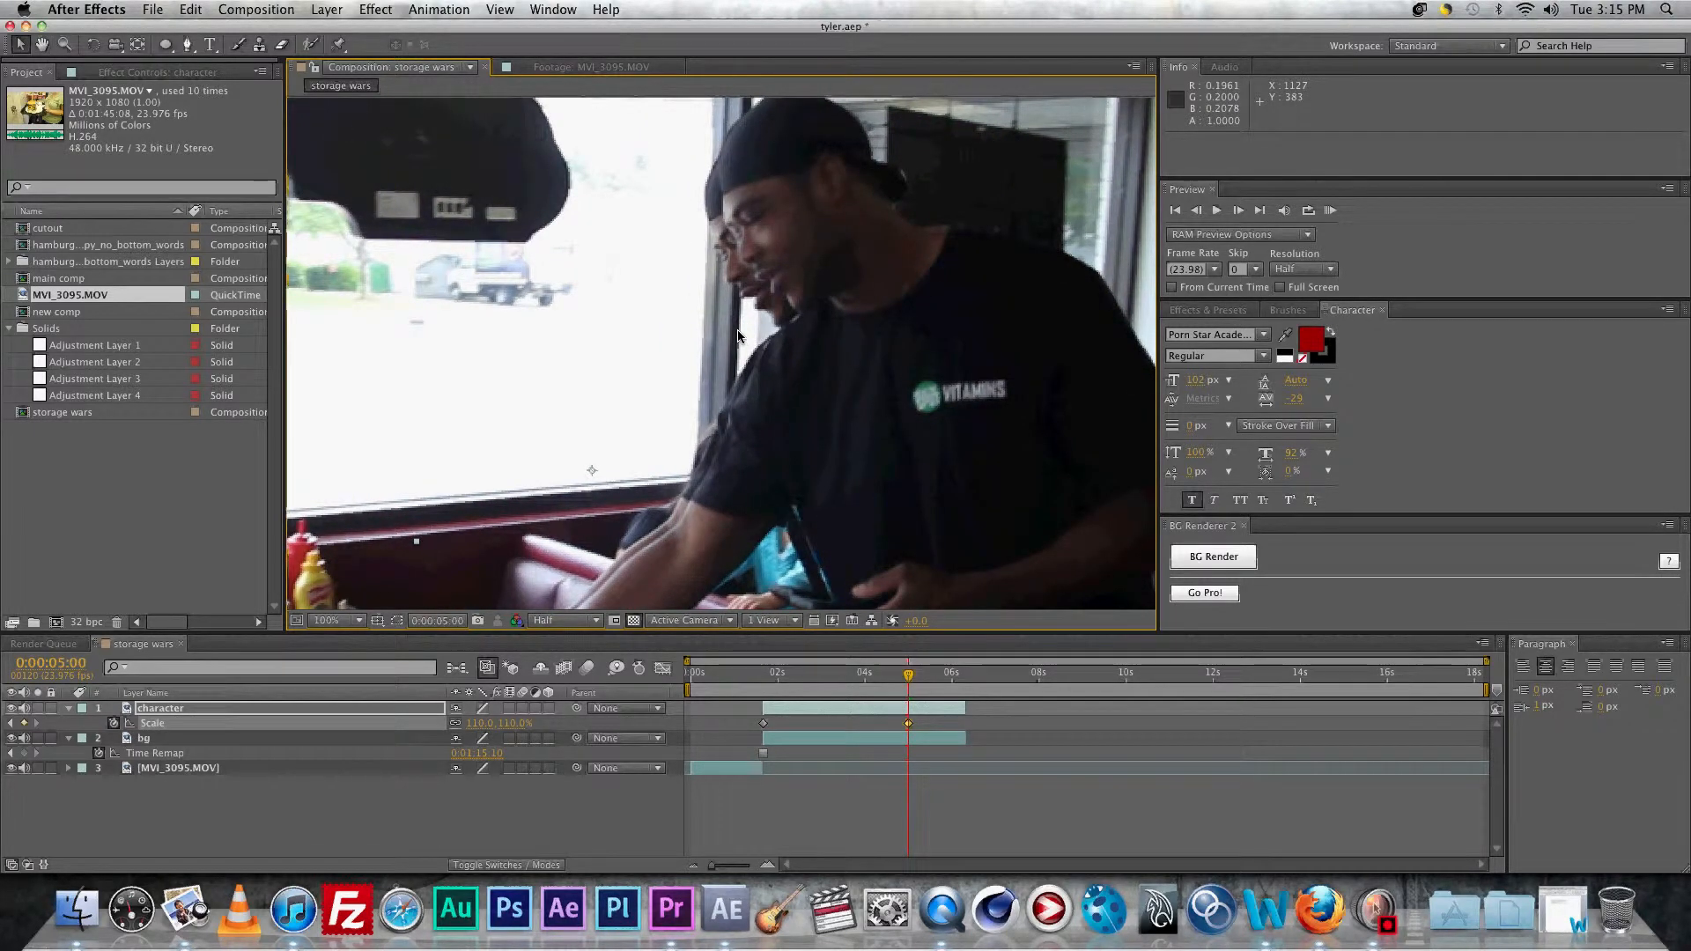
{"action": "key", "text": "super+z"}
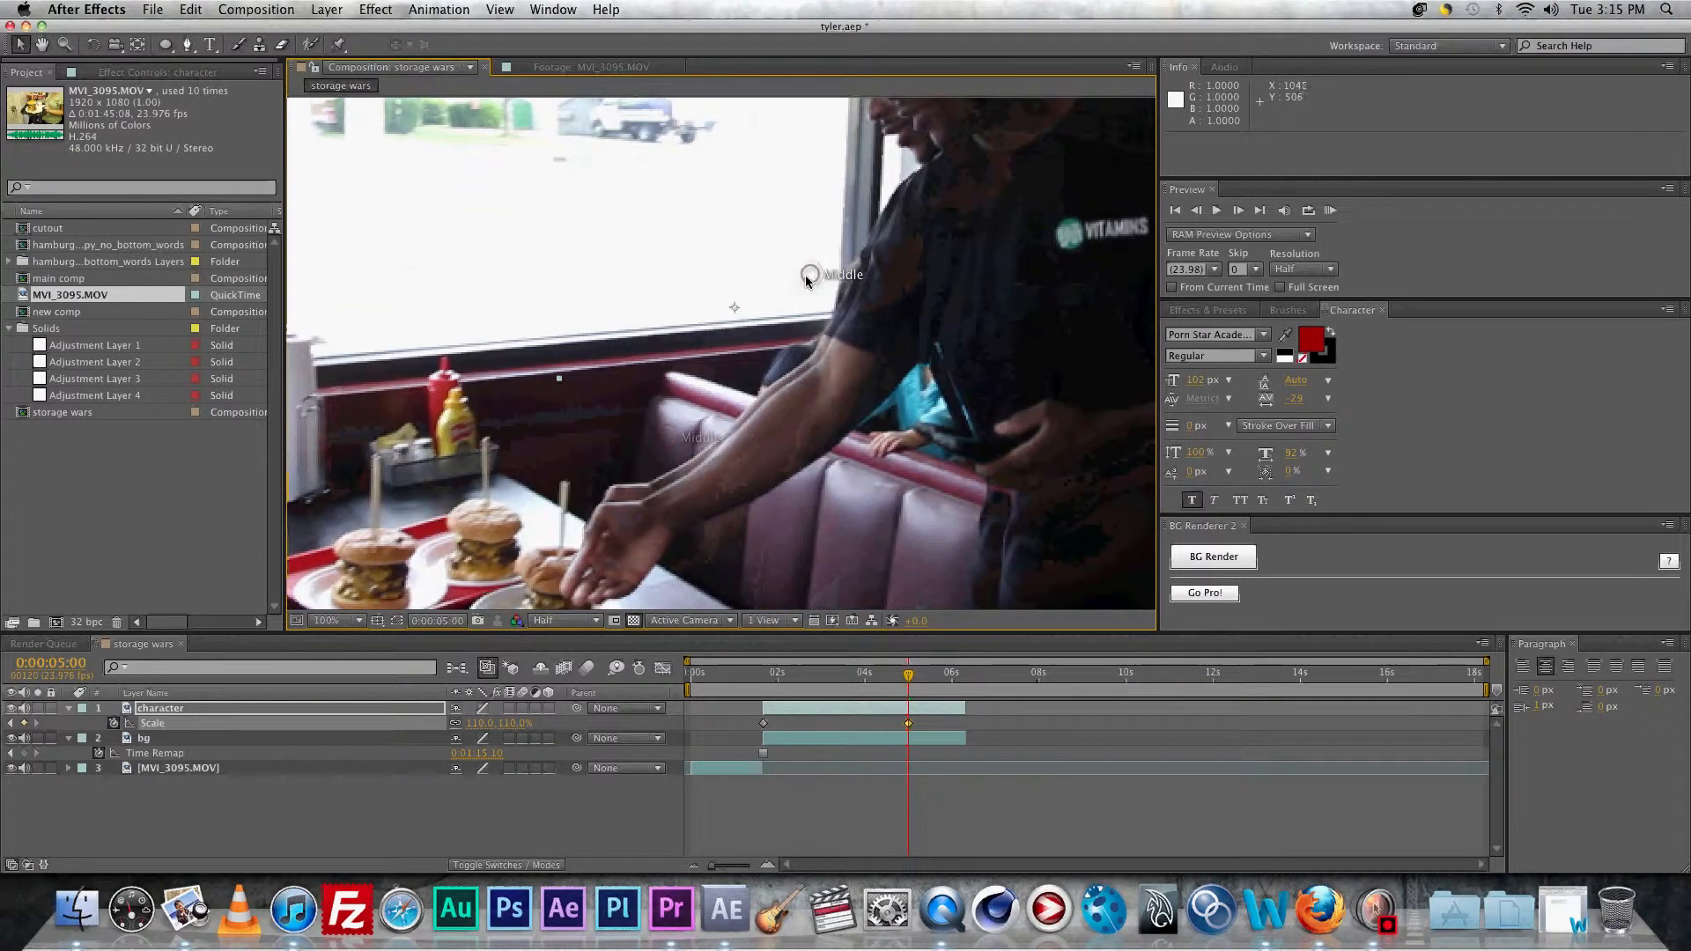
{"action": "left_click_drag", "start_coordinate": [938, 303], "coordinate": [684, 365]}
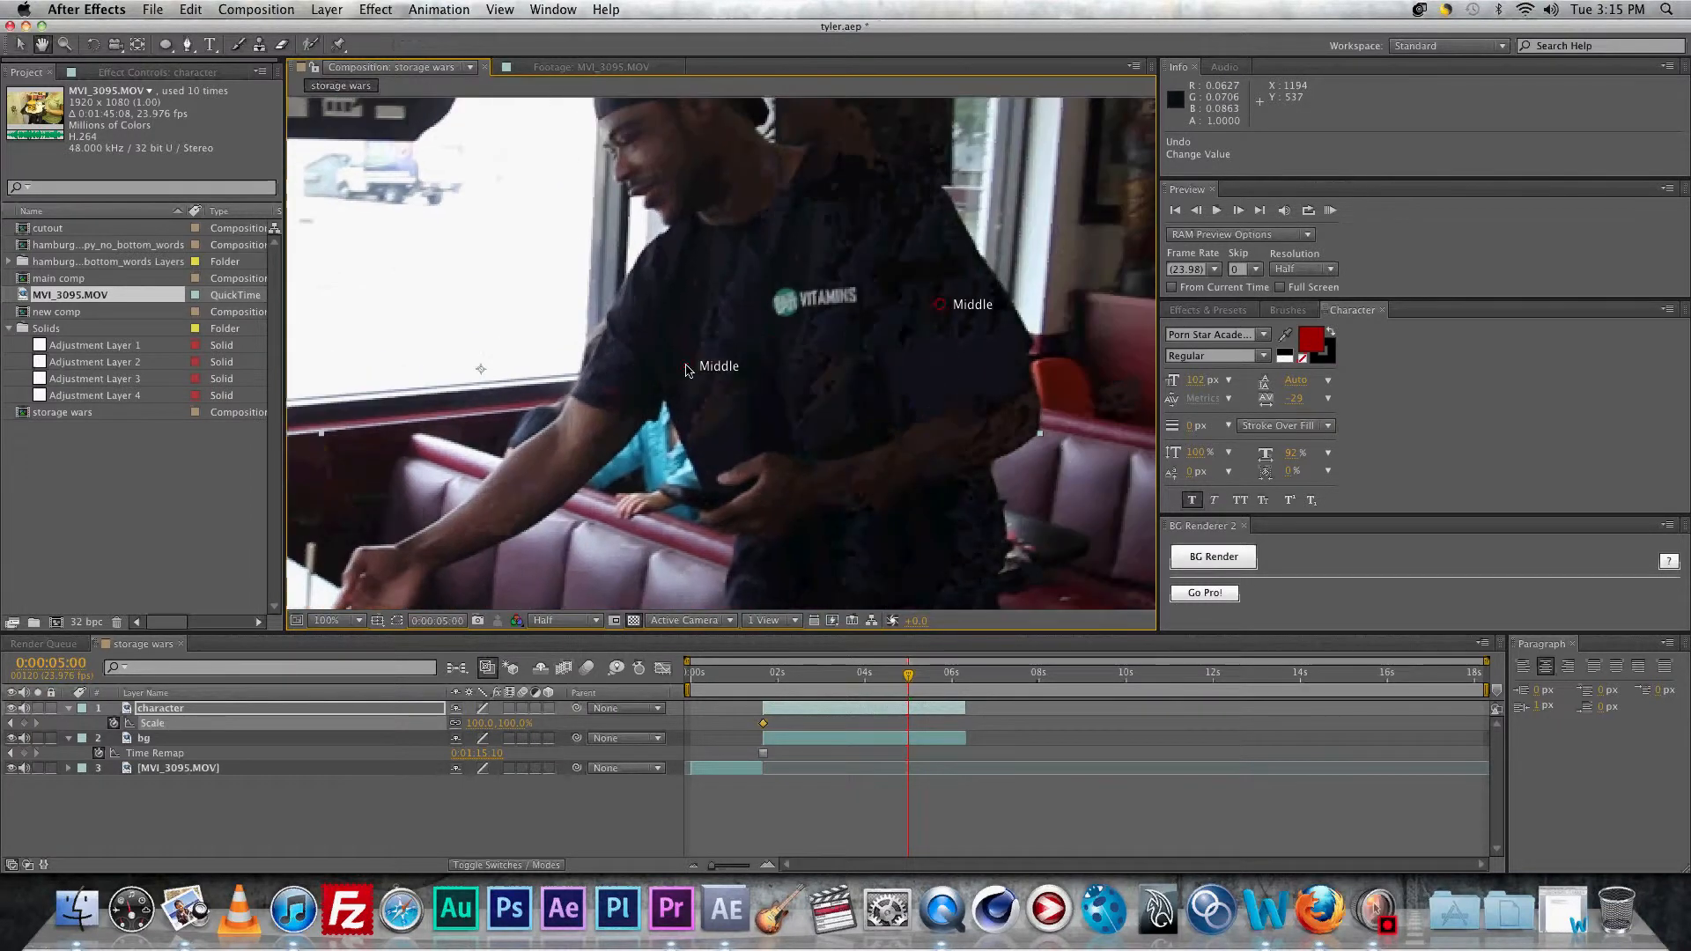
{"action": "scroll", "coordinate": [684, 365], "scroll_direction": "down", "scroll_amount": 1}
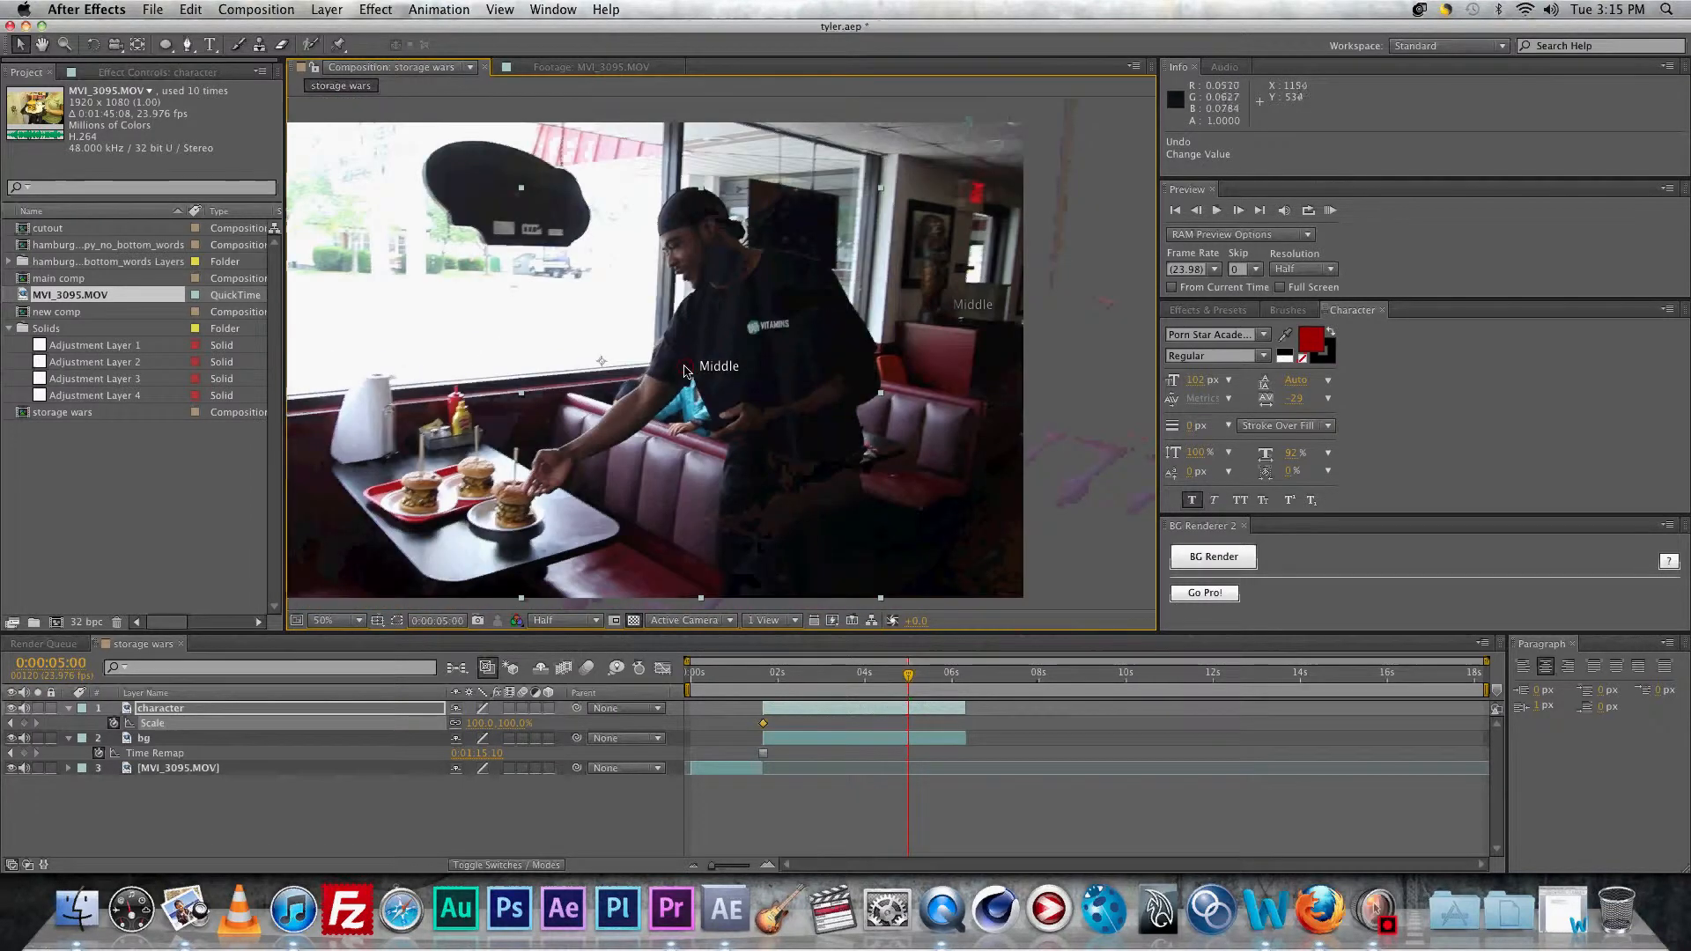
Step: Move the character layer's anchor point with Pan Behind and try 110% Scale, then undo
{"action": "left_click", "coordinate": [130, 46]}
{"action": "left_click_drag", "start_coordinate": [602, 364], "coordinate": [532, 491]}
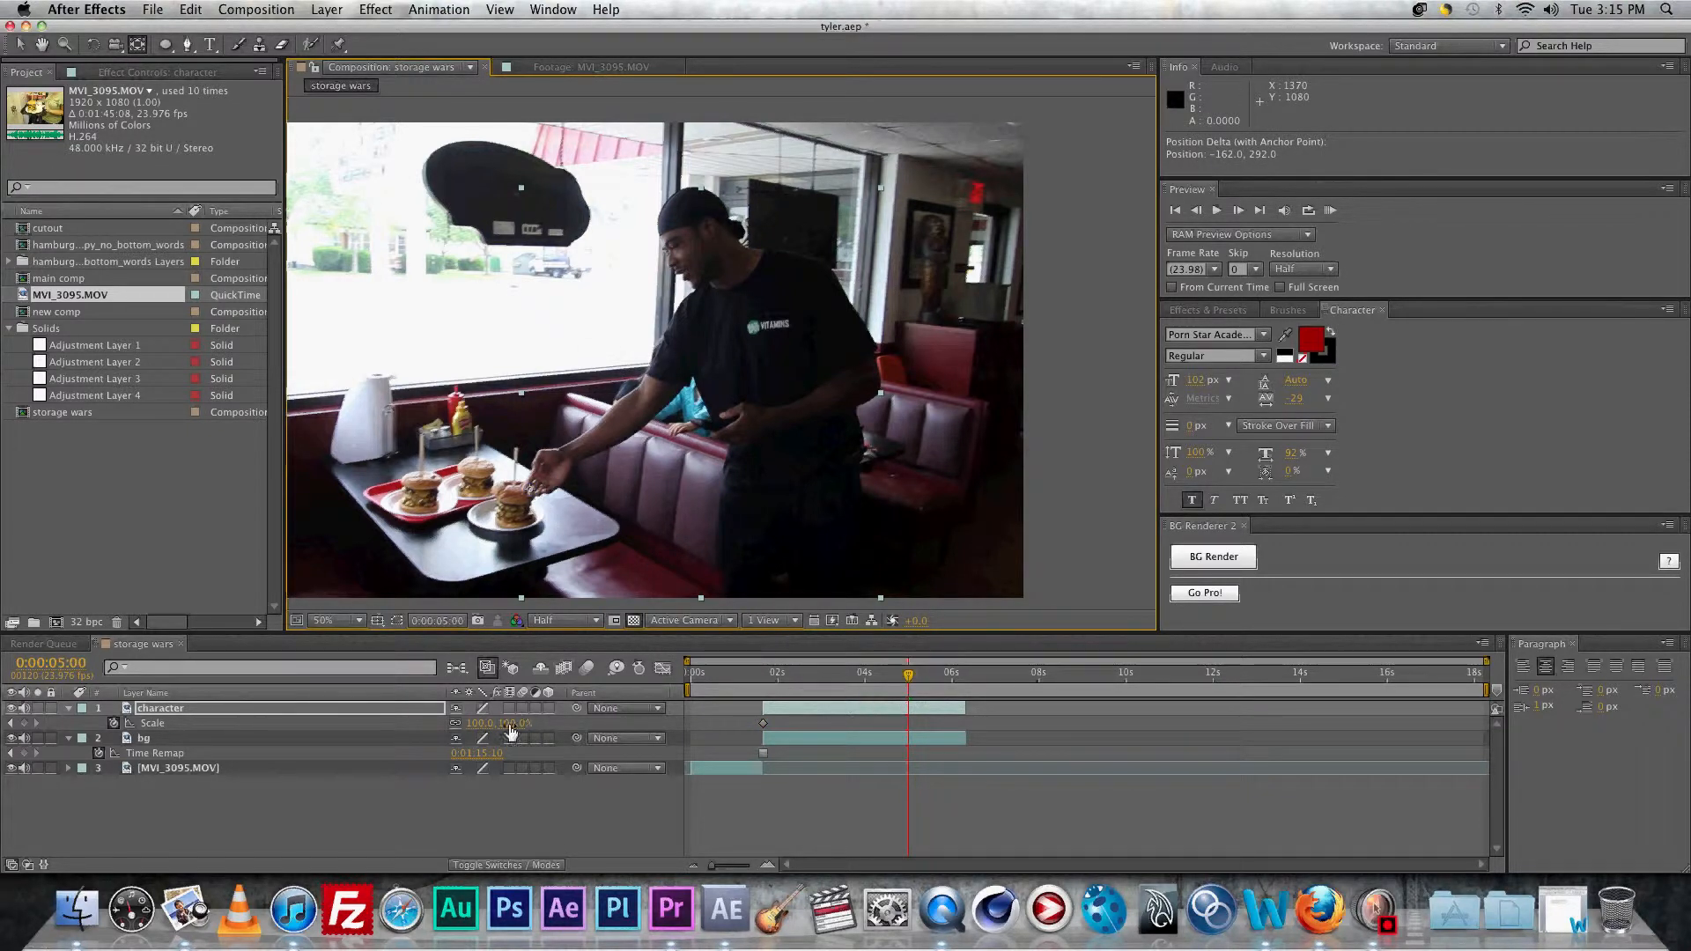
{"action": "left_click", "coordinate": [479, 723]}
{"action": "type", "text": "110"}
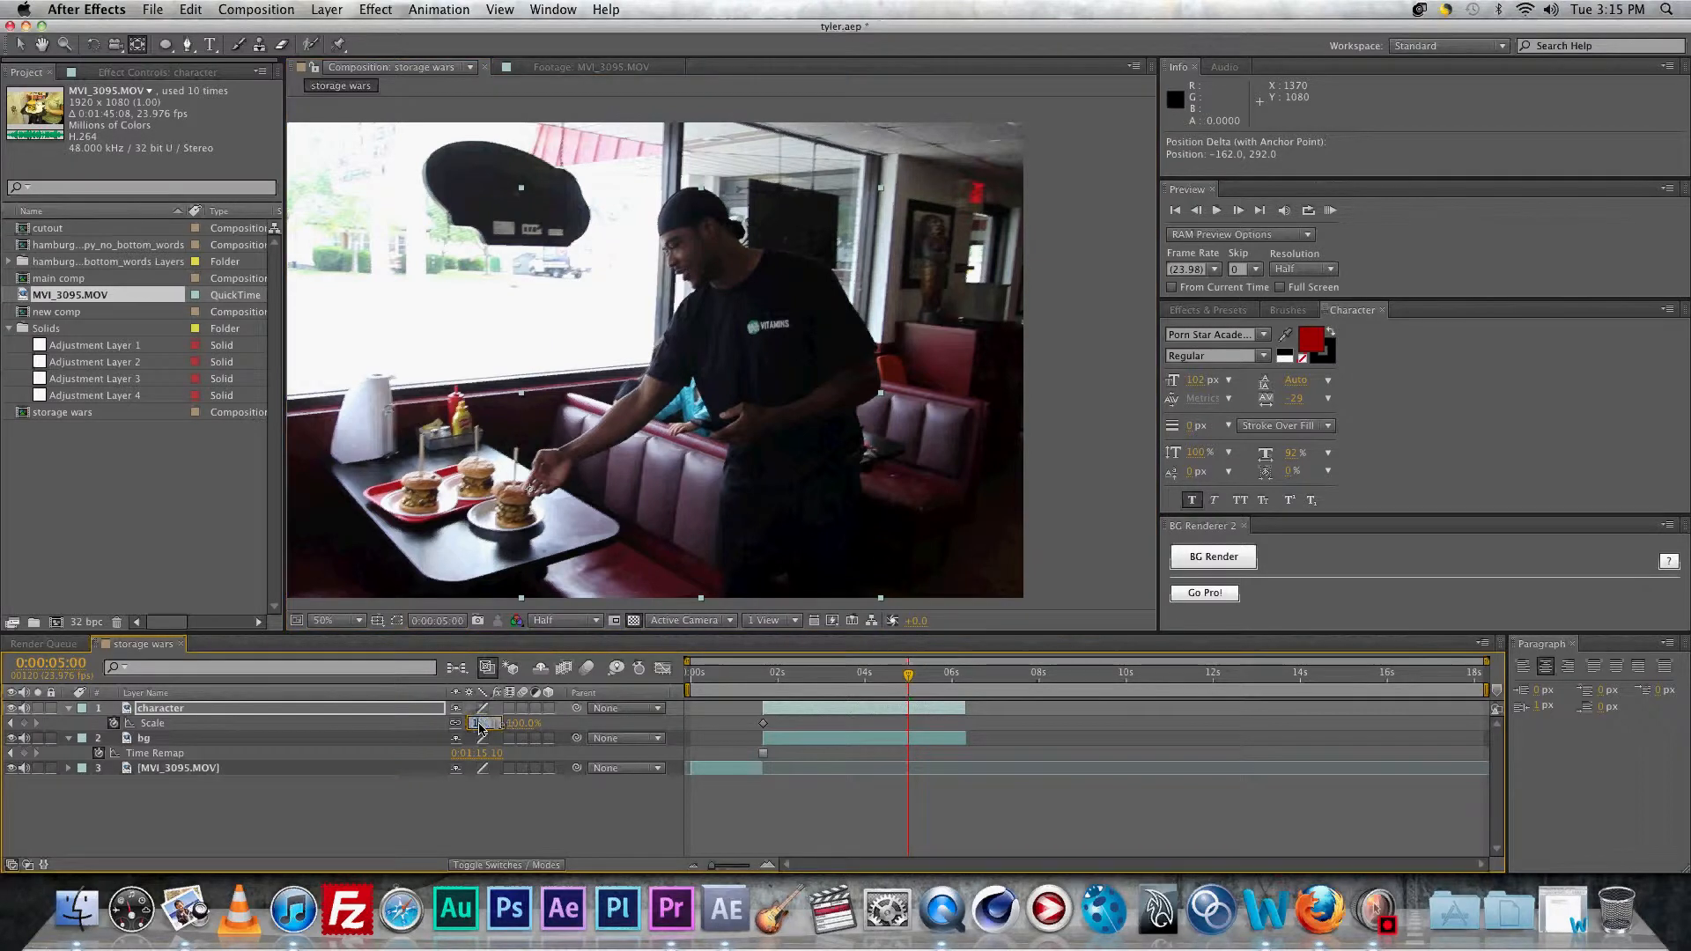
{"action": "key", "text": "Return"}
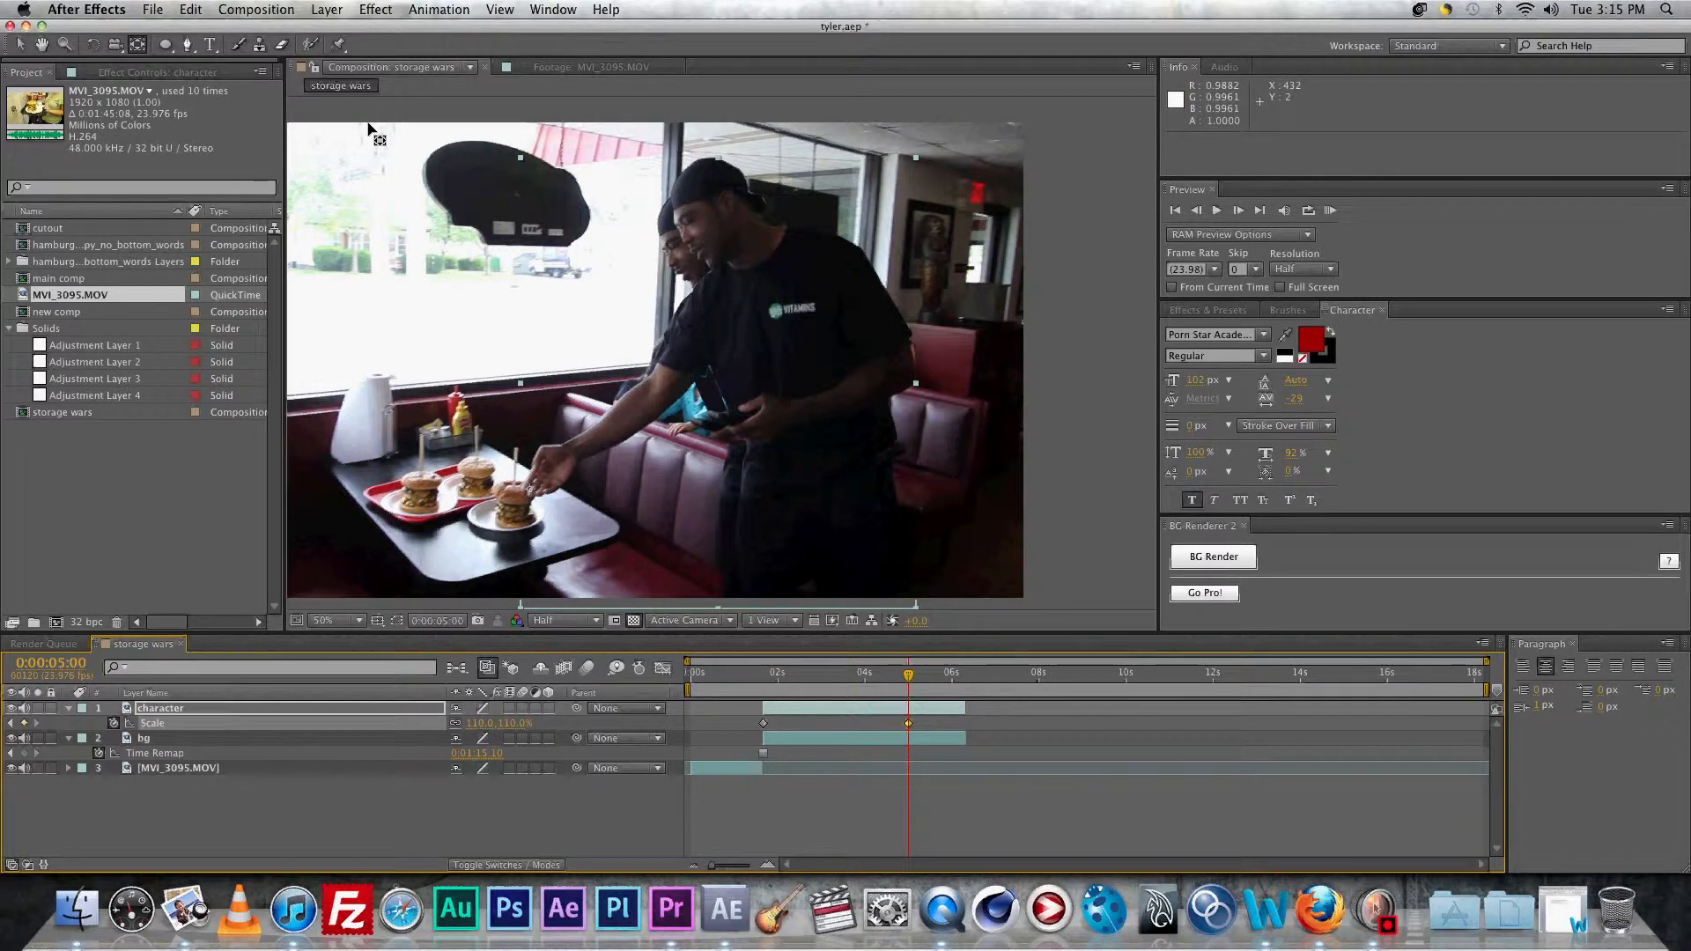
{"action": "key", "text": "super+z"}
Step: Move the anchor onto the man's shirt and keyframe 110% Scale at 0:00:05:00
{"action": "left_click_drag", "start_coordinate": [534, 495], "coordinate": [795, 265]}
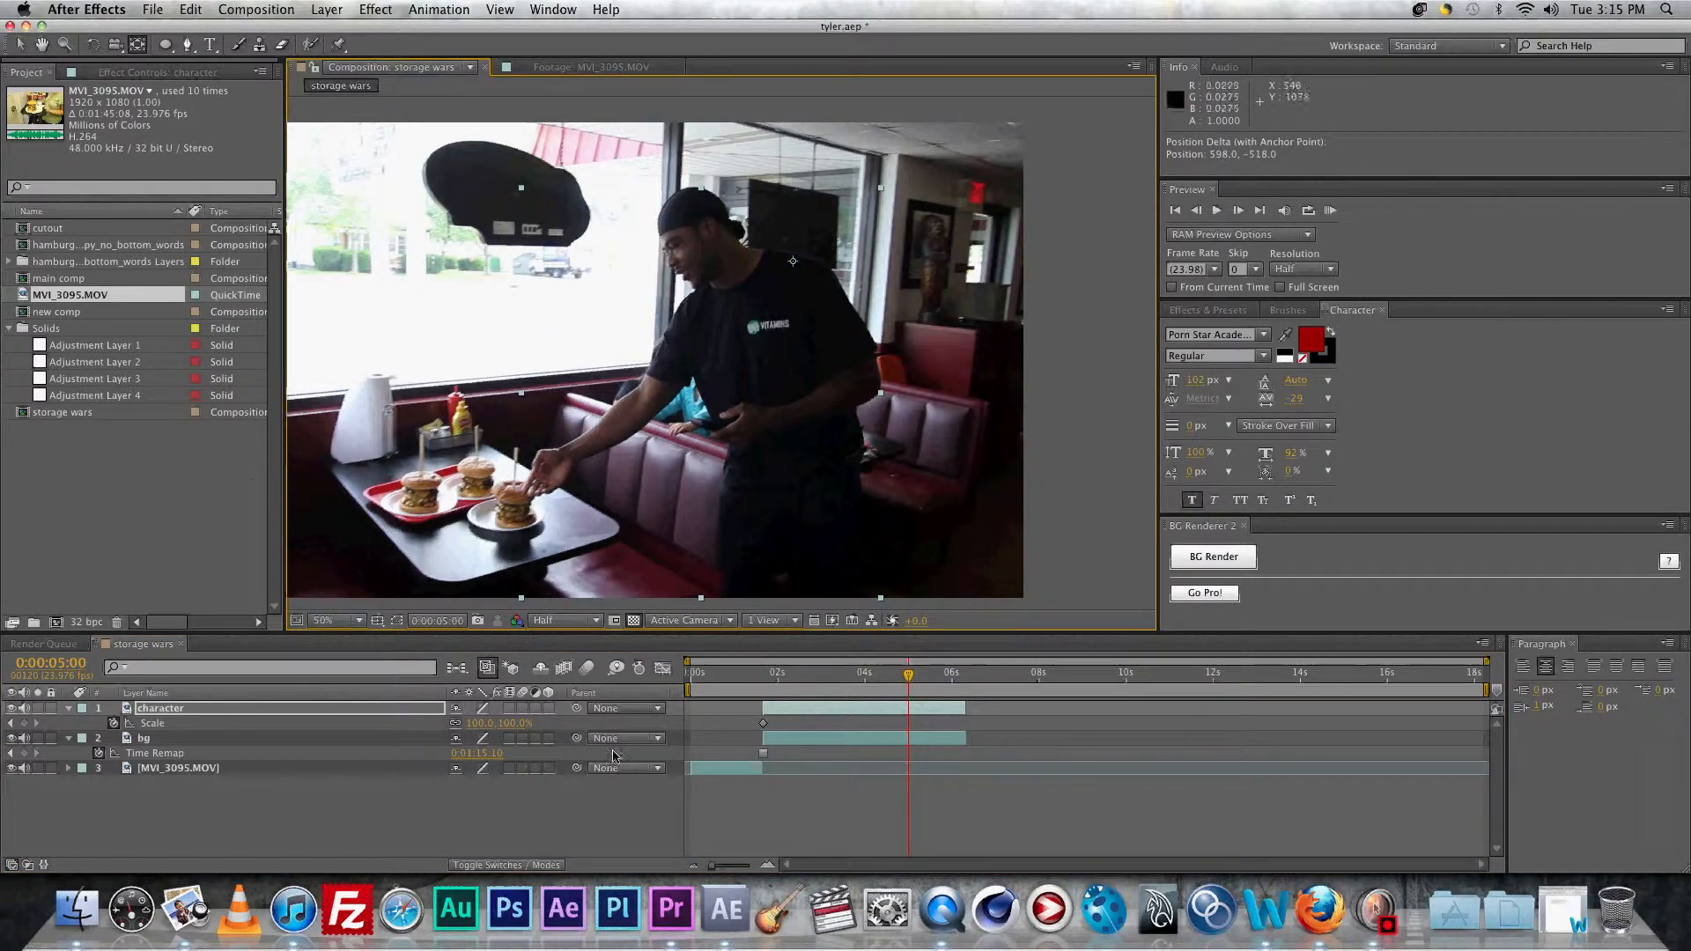
{"action": "left_click", "coordinate": [477, 726]}
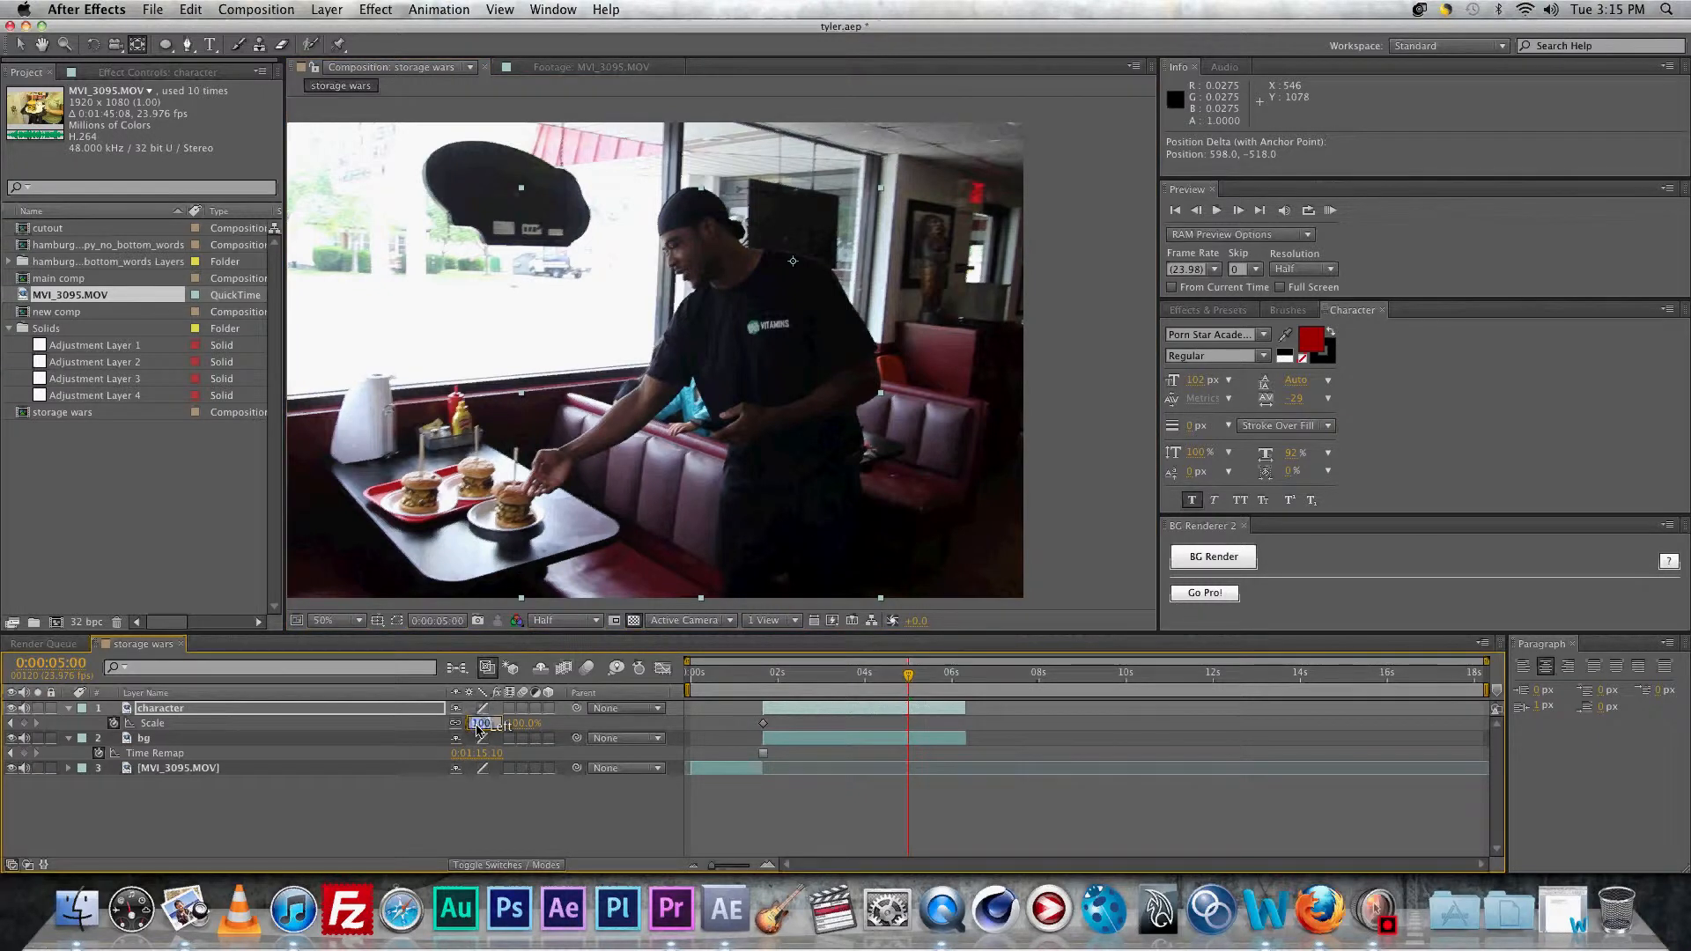
{"action": "type", "text": "110"}
{"action": "key", "text": "Return"}
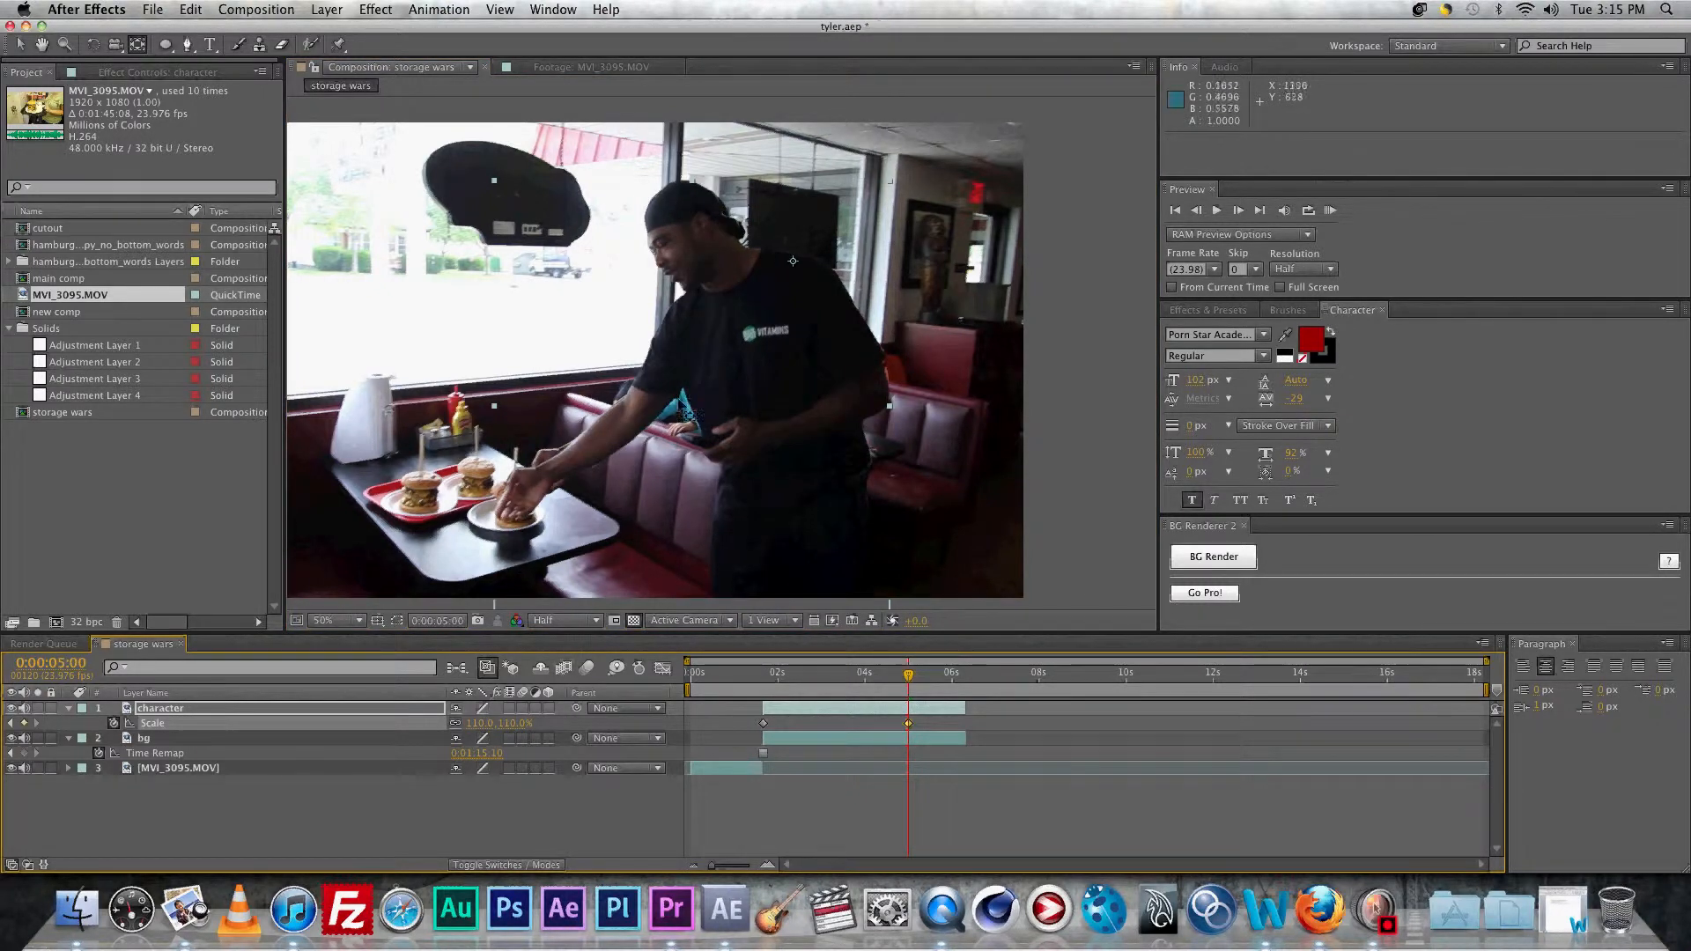
{"action": "left_click", "coordinate": [322, 72]}
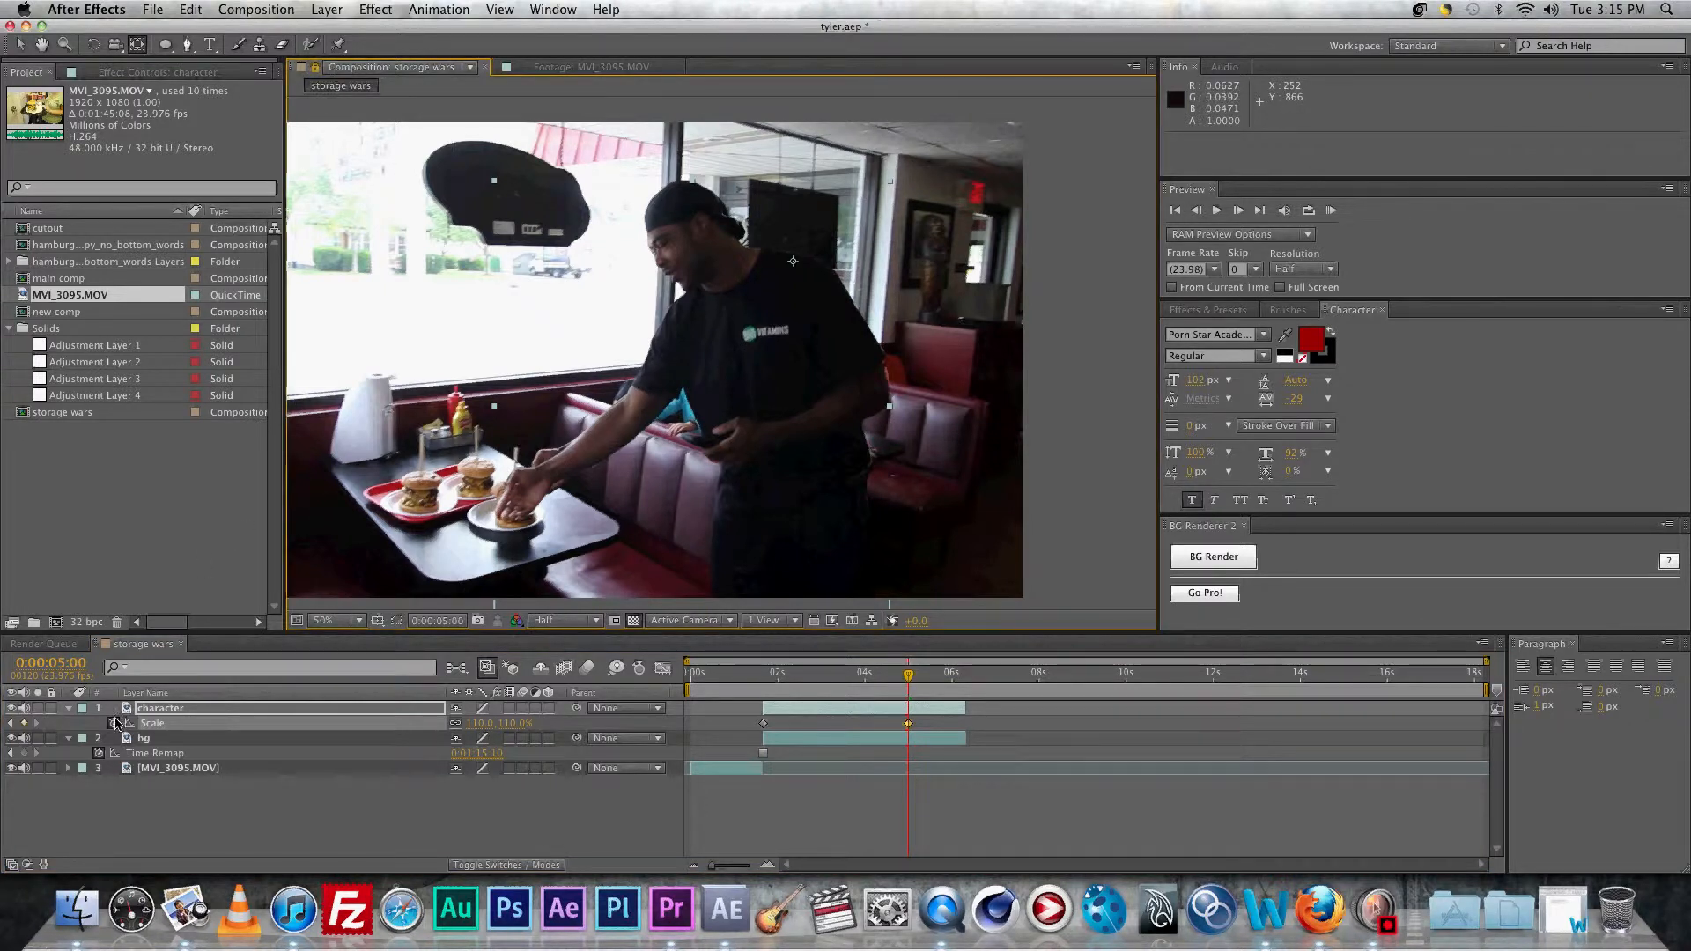
{"action": "left_click", "coordinate": [257, 47]}
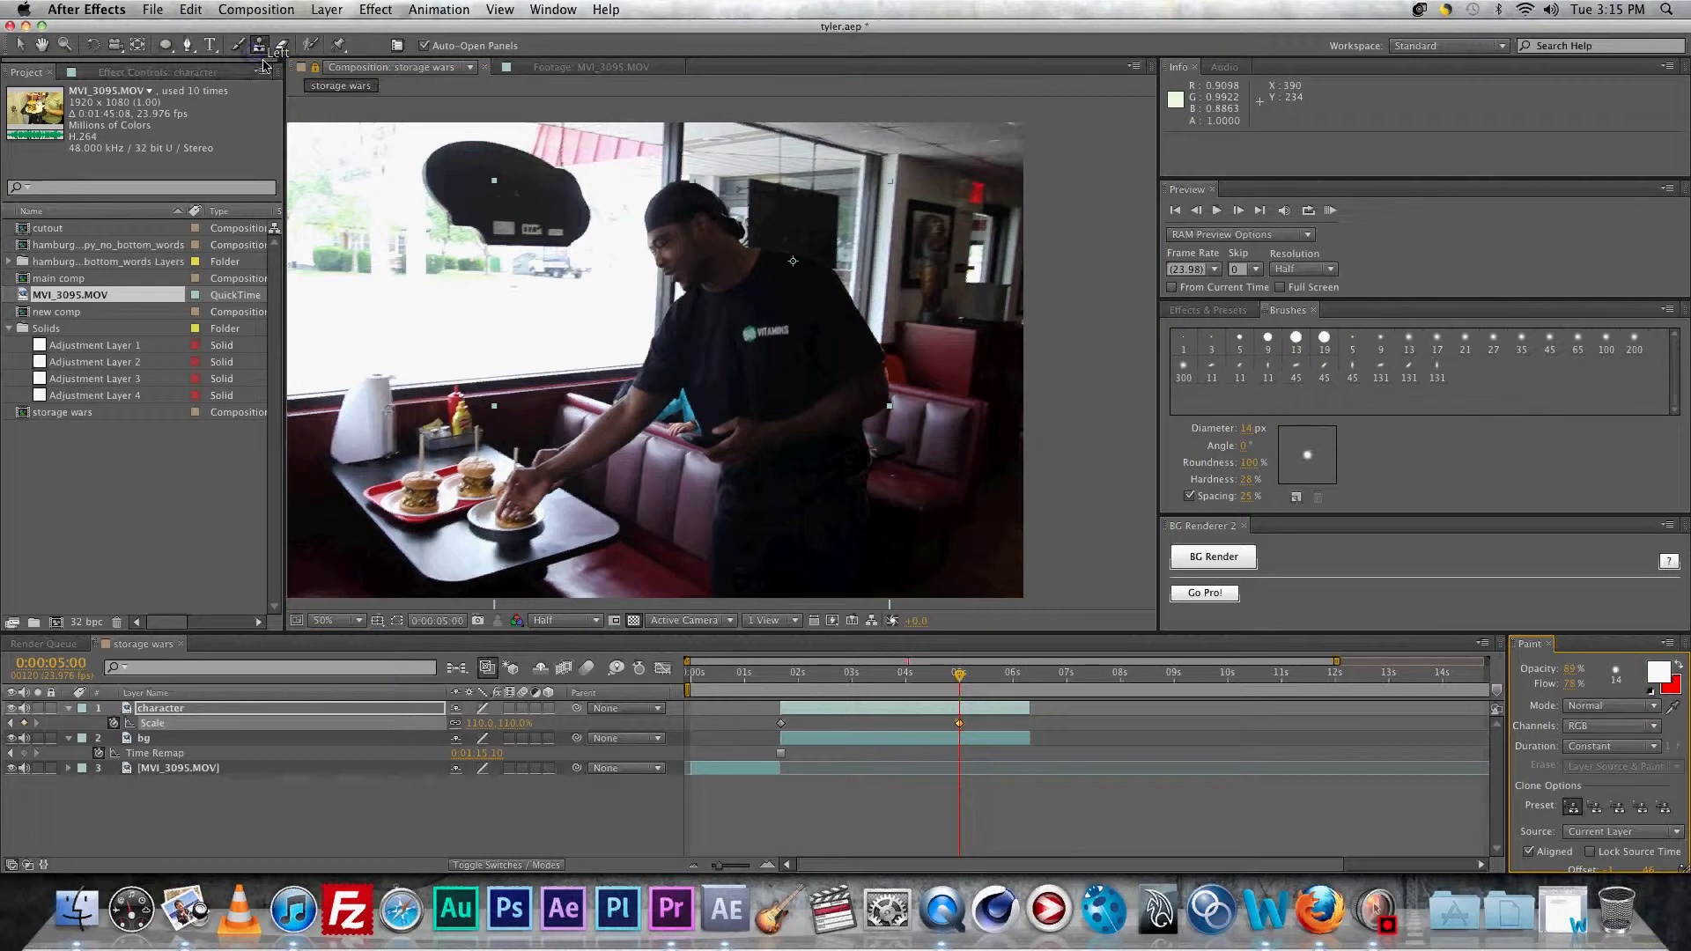
Step: Open the bg layer in its Layer viewer and clone background over the man's hand
{"action": "double_click", "coordinate": [134, 742]}
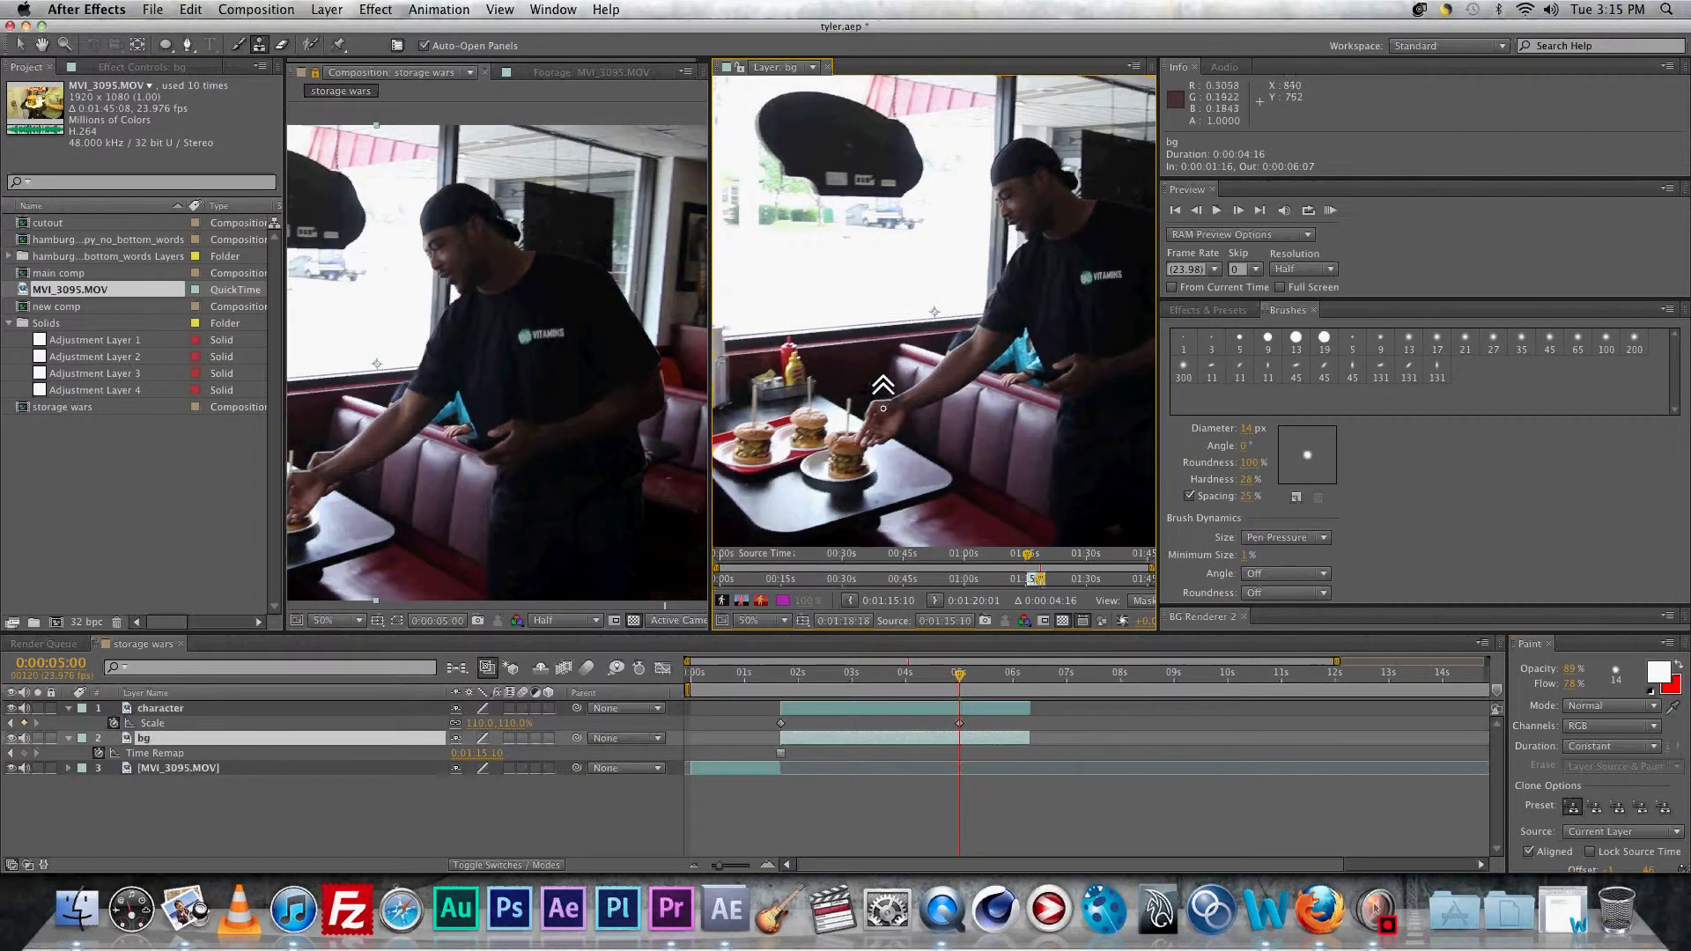
{"action": "scroll", "coordinate": [884, 408], "scroll_direction": "up", "scroll_amount": 2}
{"action": "left_click_drag", "start_coordinate": [873, 439], "coordinate": [874, 245]}
{"action": "scroll", "coordinate": [777, 399], "scroll_direction": "down", "scroll_amount": 1}
{"action": "left_click_drag", "start_coordinate": [780, 404], "coordinate": [869, 290]}
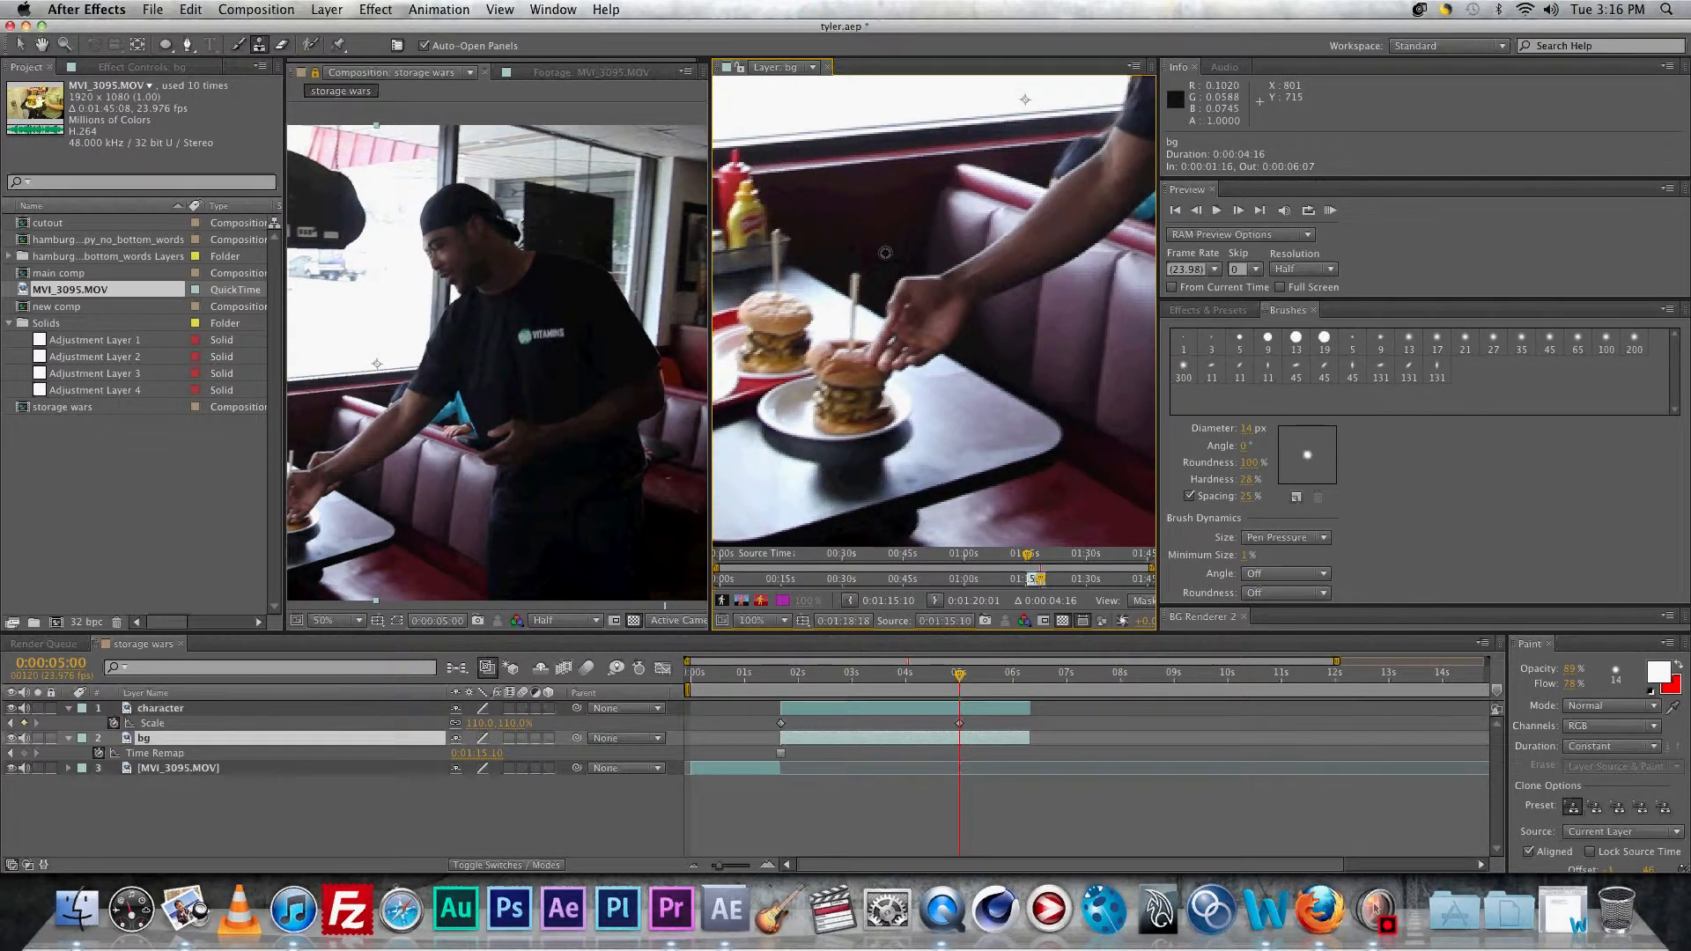
{"action": "left_click", "coordinate": [863, 236], "text": "alt"}
{"action": "left_click", "coordinate": [895, 284]}
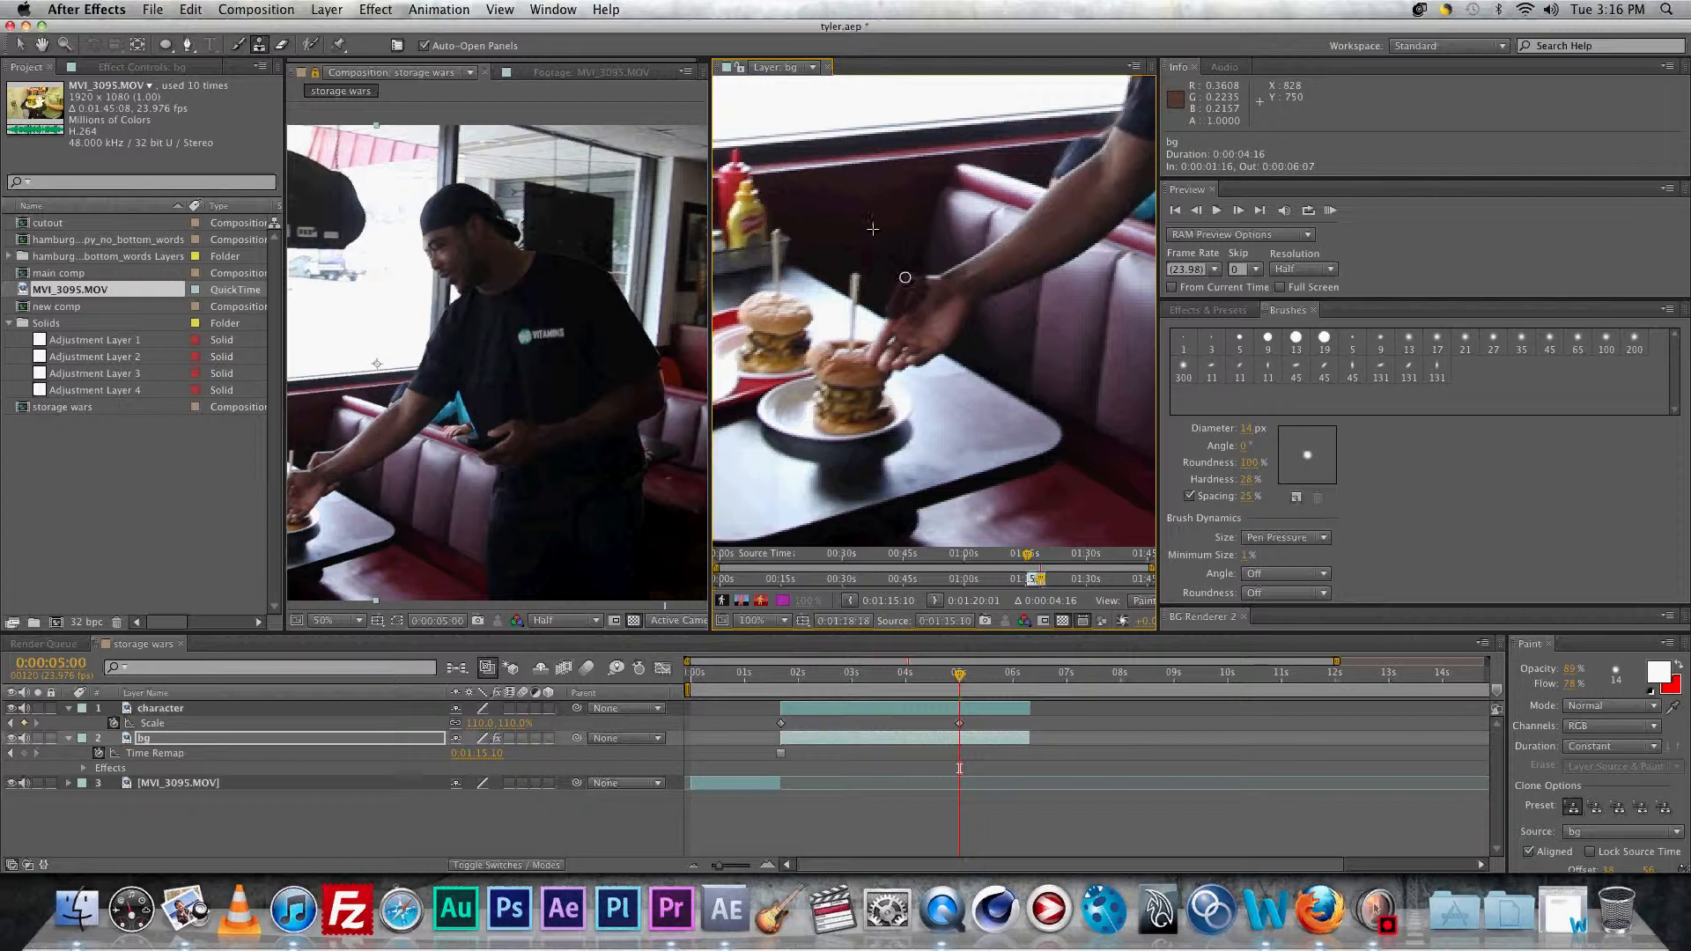
{"action": "left_click", "coordinate": [906, 250], "text": "alt"}
{"action": "left_click_drag", "start_coordinate": [888, 280], "coordinate": [918, 273]}
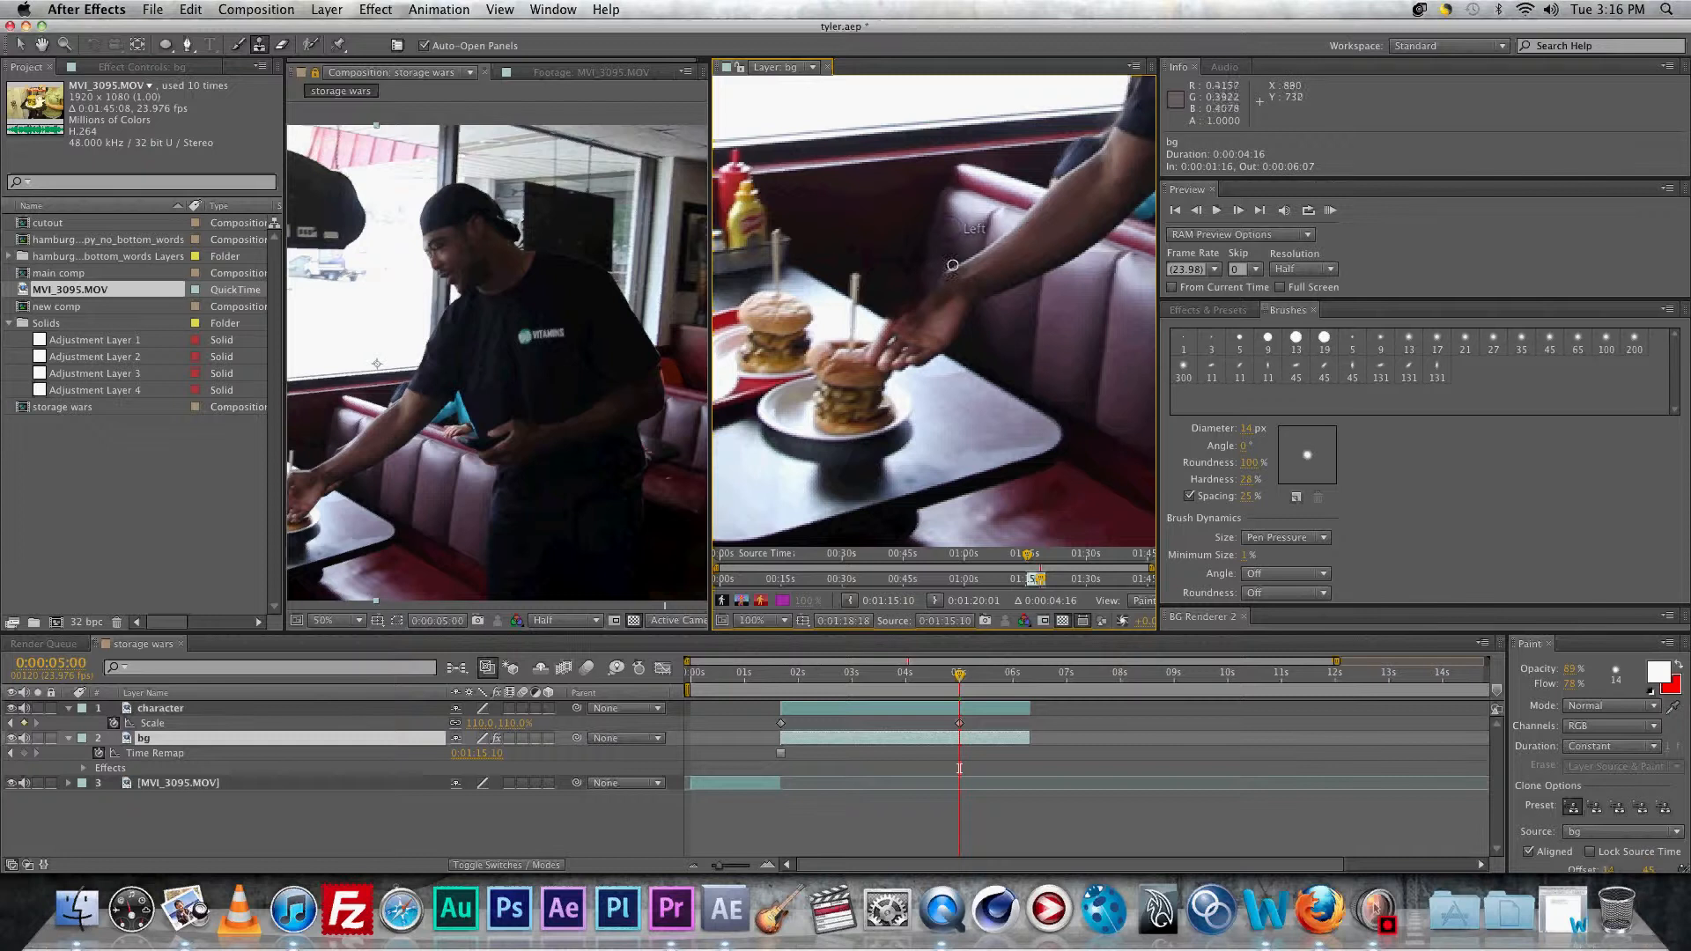
Step: Clone more background over the hand area and beside the wrist
{"action": "left_click", "coordinate": [955, 266]}
{"action": "left_click", "coordinate": [964, 275], "text": "alt"}
{"action": "left_click", "coordinate": [908, 228], "text": "alt"}
{"action": "left_click_drag", "start_coordinate": [927, 269], "coordinate": [916, 284]}
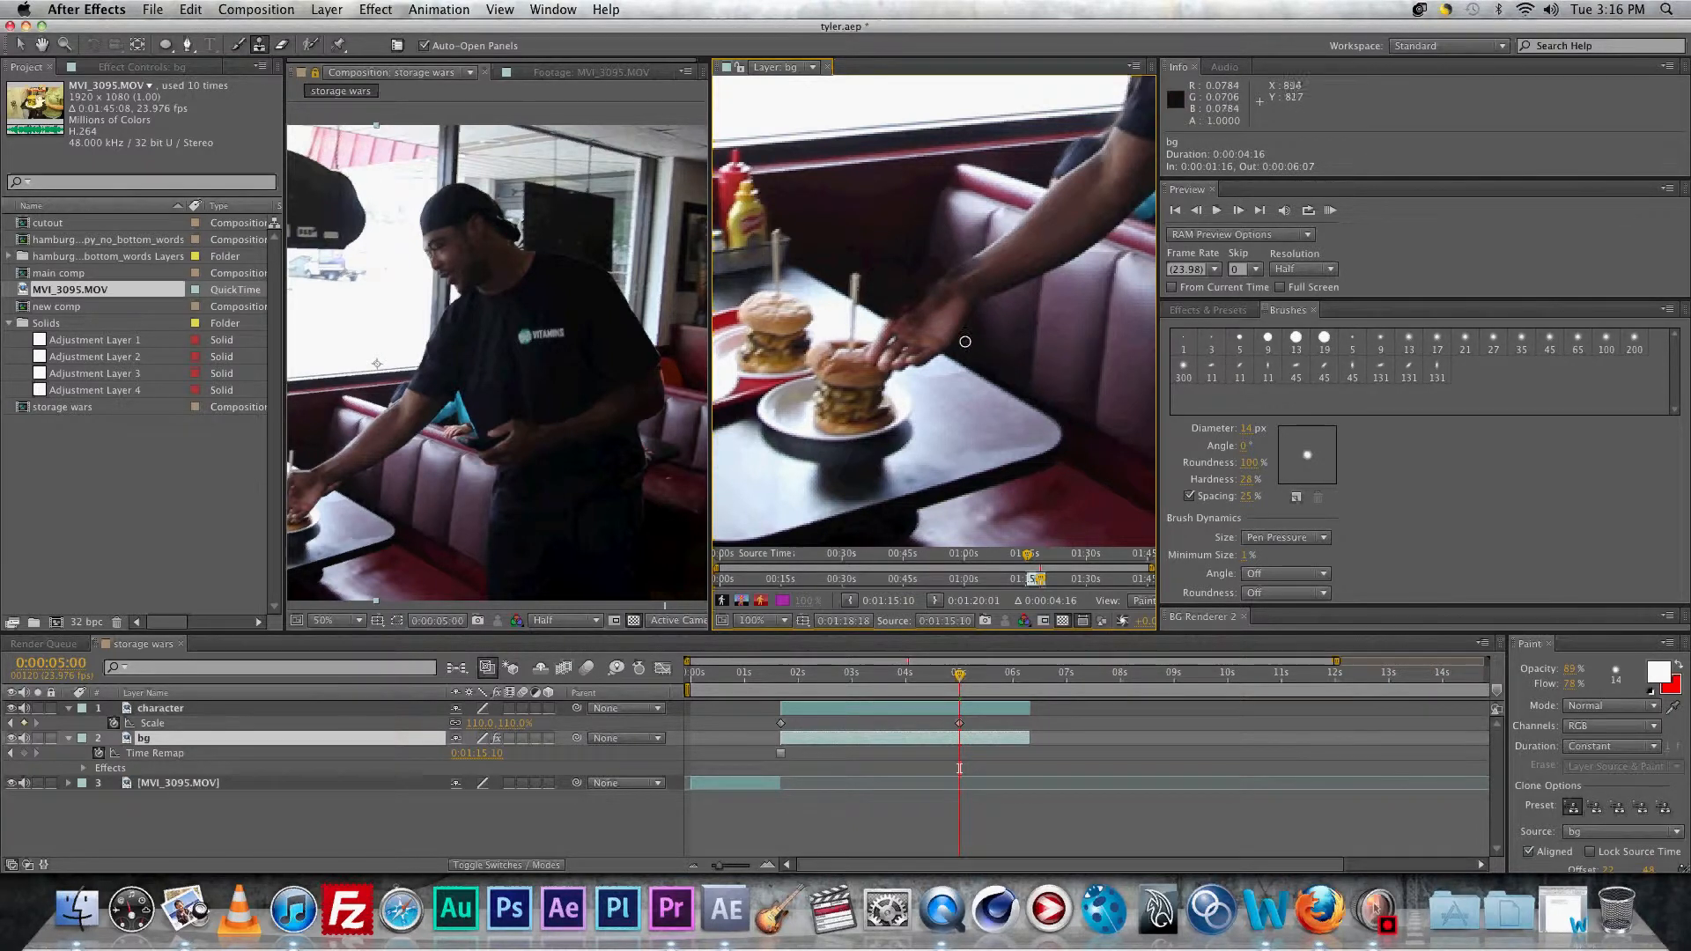
{"action": "left_click", "coordinate": [982, 345], "text": "alt"}
{"action": "left_click", "coordinate": [959, 307]}
{"action": "left_click_drag", "start_coordinate": [956, 311], "coordinate": [953, 338]}
{"action": "left_click", "coordinate": [993, 328]}
{"action": "left_click", "coordinate": [955, 344]}
Step: Resample and stamp background over the man's arm beside the burger
{"action": "left_click", "coordinate": [980, 343], "text": "alt"}
{"action": "left_click", "coordinate": [971, 306]}
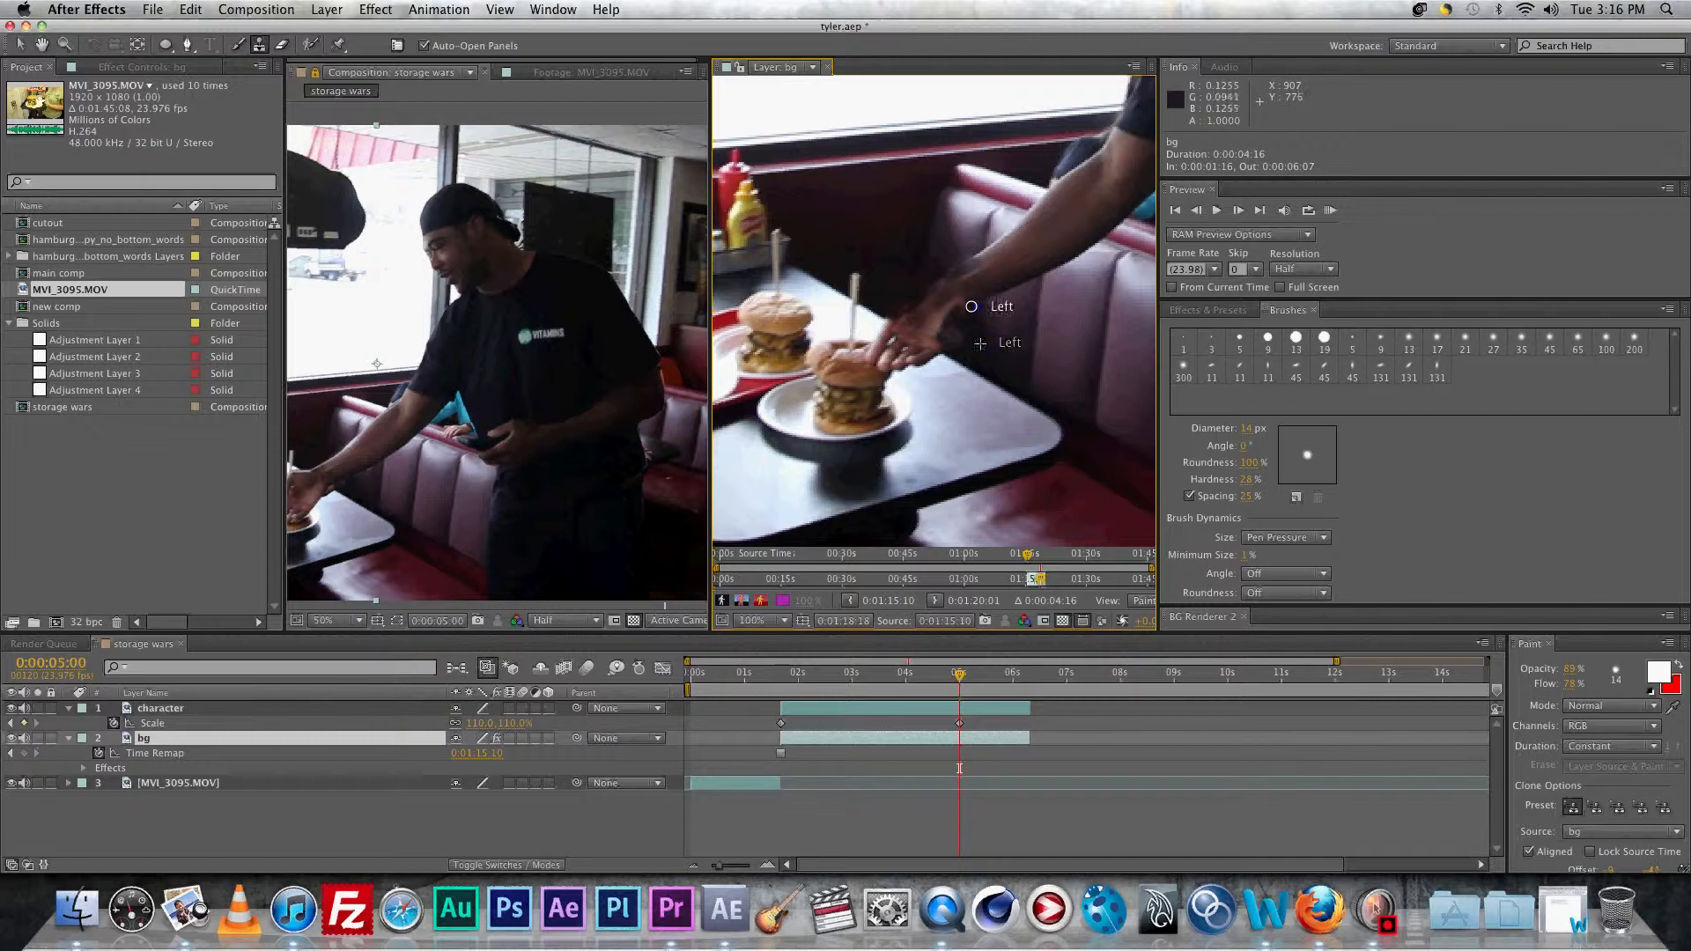
{"action": "left_click", "coordinate": [968, 326]}
{"action": "left_click", "coordinate": [957, 379], "text": "alt"}
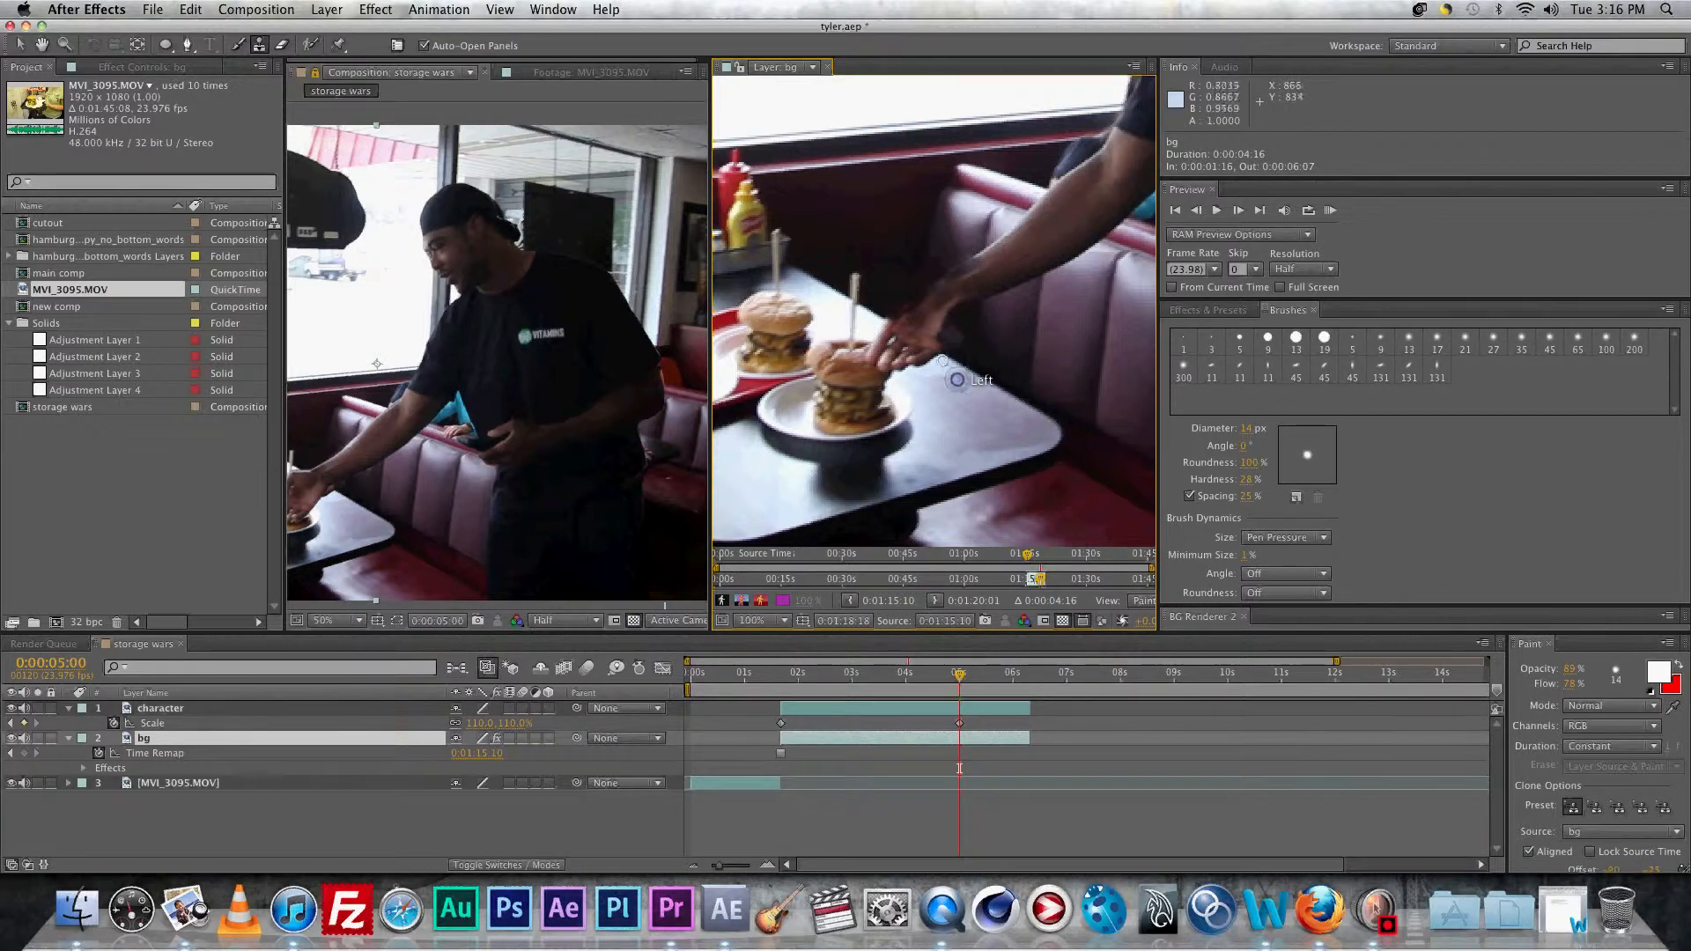
{"action": "left_click", "coordinate": [972, 361]}
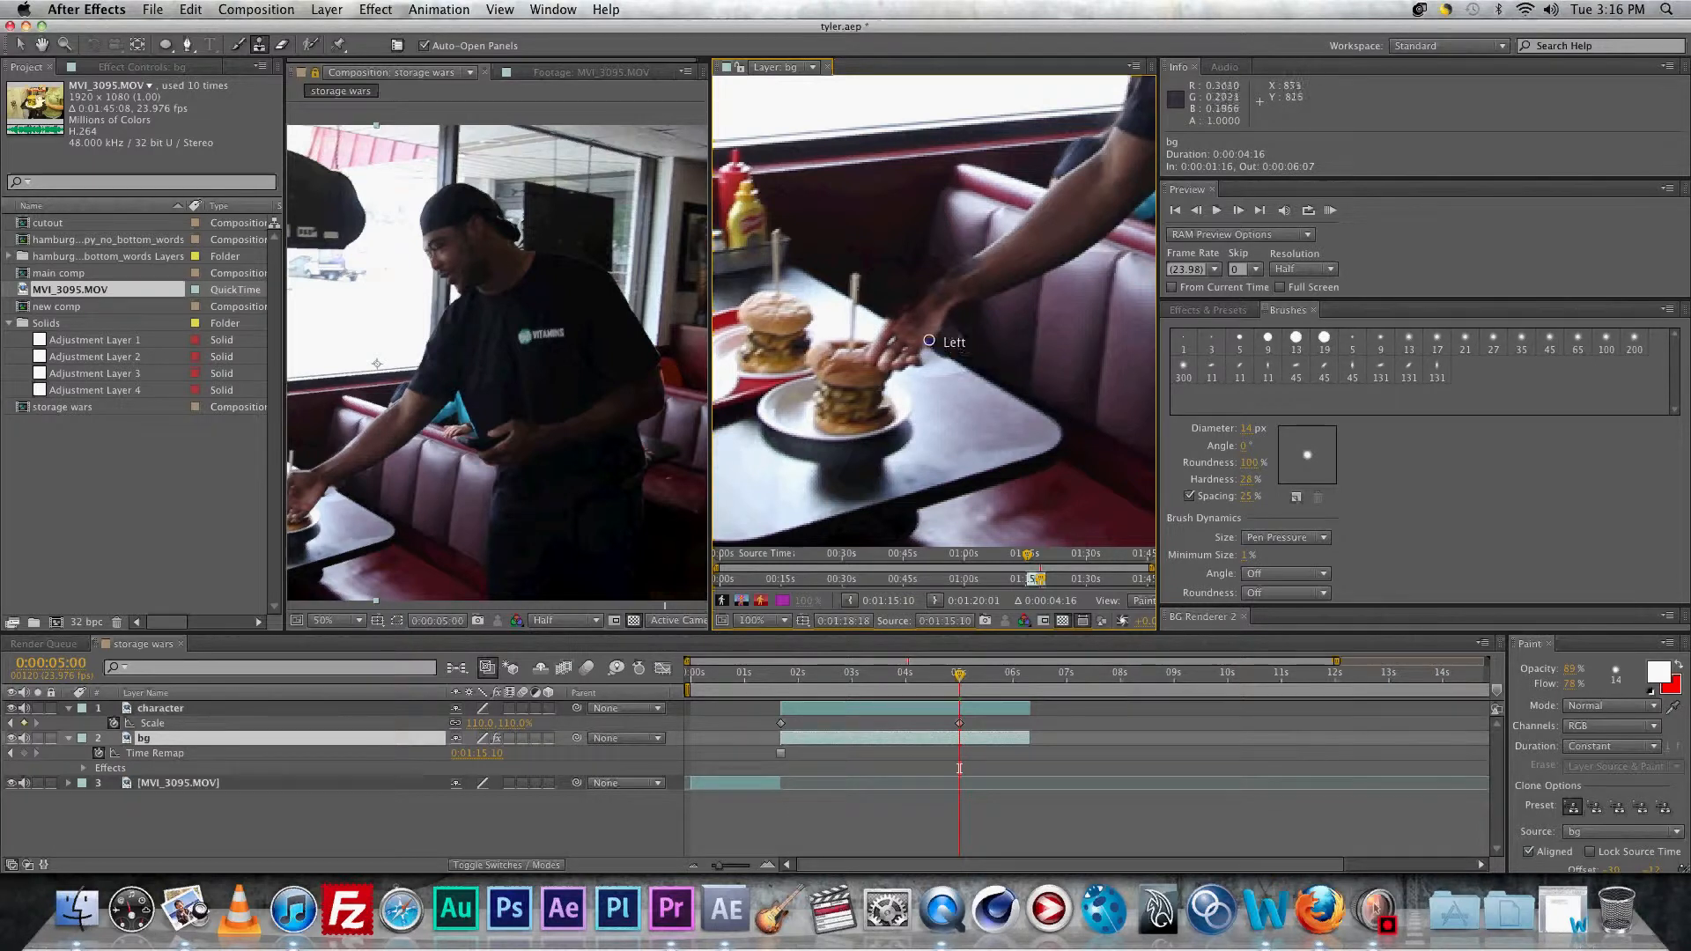
{"action": "left_click", "coordinate": [946, 381], "text": "alt"}
{"action": "left_click_drag", "start_coordinate": [923, 365], "coordinate": [915, 362]}
Step: Pan the bg layer view up to the man's head and clone-stamp background over the hat's edge
{"action": "left_click", "coordinate": [950, 335]}
{"action": "left_click_drag", "start_coordinate": [1044, 263], "coordinate": [866, 379]}
{"action": "left_click_drag", "start_coordinate": [1052, 264], "coordinate": [845, 401]}
{"action": "mouse_move", "coordinate": [934, 158]}
{"action": "left_mouse_down"}
{"action": "mouse_move", "coordinate": [827, 296]}
{"action": "mouse_move", "coordinate": [893, 389]}
{"action": "mouse_move", "coordinate": [939, 387]}
{"action": "left_mouse_up"}
{"action": "left_click", "coordinate": [900, 280], "text": "alt"}
{"action": "left_click_drag", "start_coordinate": [869, 280], "coordinate": [869, 282]}
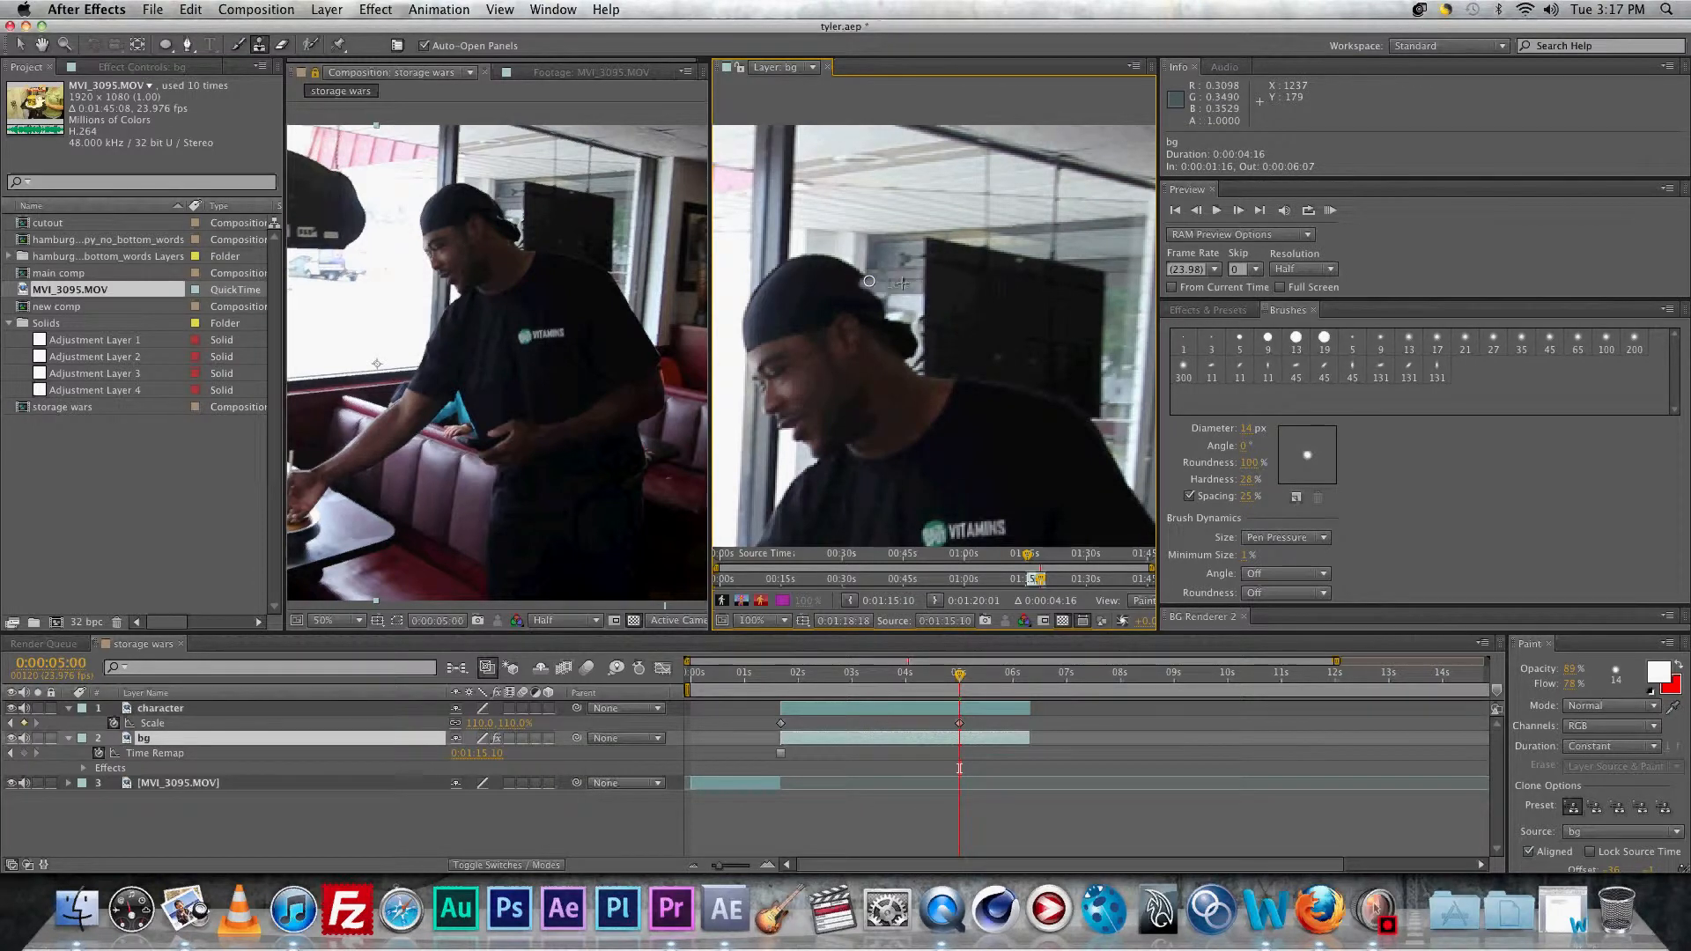
{"action": "left_click", "coordinate": [866, 277]}
{"action": "left_click", "coordinate": [914, 307], "text": "alt"}
{"action": "left_click_drag", "start_coordinate": [881, 294], "coordinate": [881, 301]}
{"action": "left_click", "coordinate": [885, 305]}
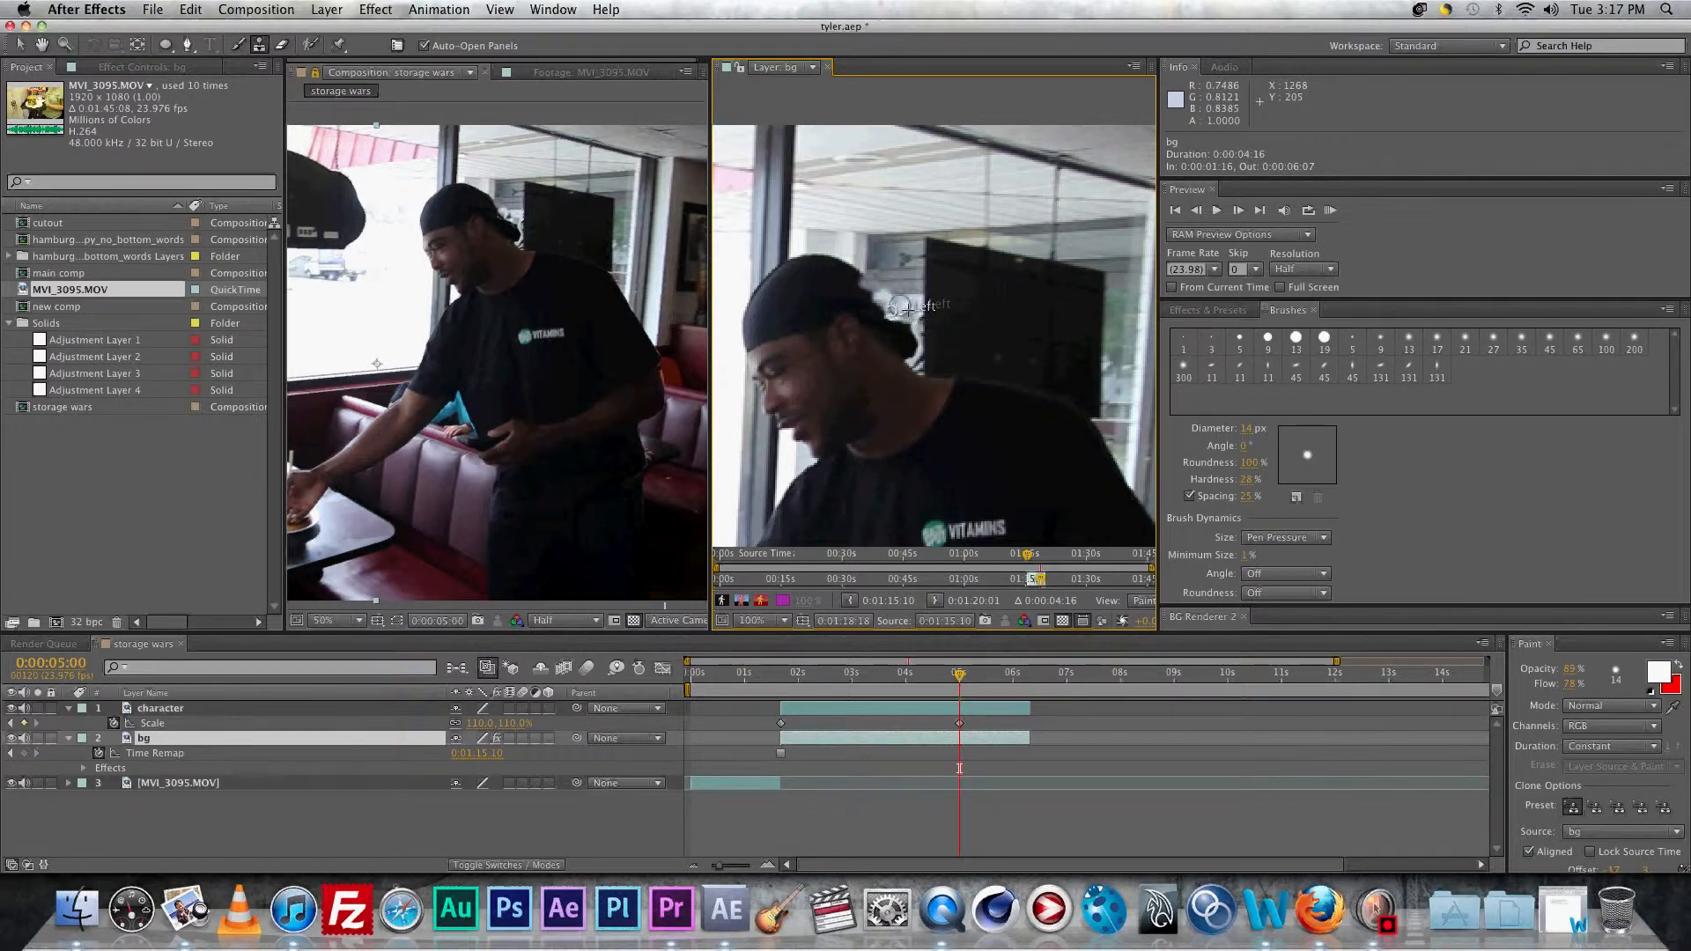
{"action": "left_click", "coordinate": [885, 307]}
Step: Lower the Clone Stamp opacity and keep stamping background along the lower hat edge
{"action": "left_click", "coordinate": [1567, 669]}
{"action": "left_click", "coordinate": [912, 282], "text": "alt"}
{"action": "left_click_drag", "start_coordinate": [883, 284], "coordinate": [876, 283]}
{"action": "left_click", "coordinate": [897, 275], "text": "alt"}
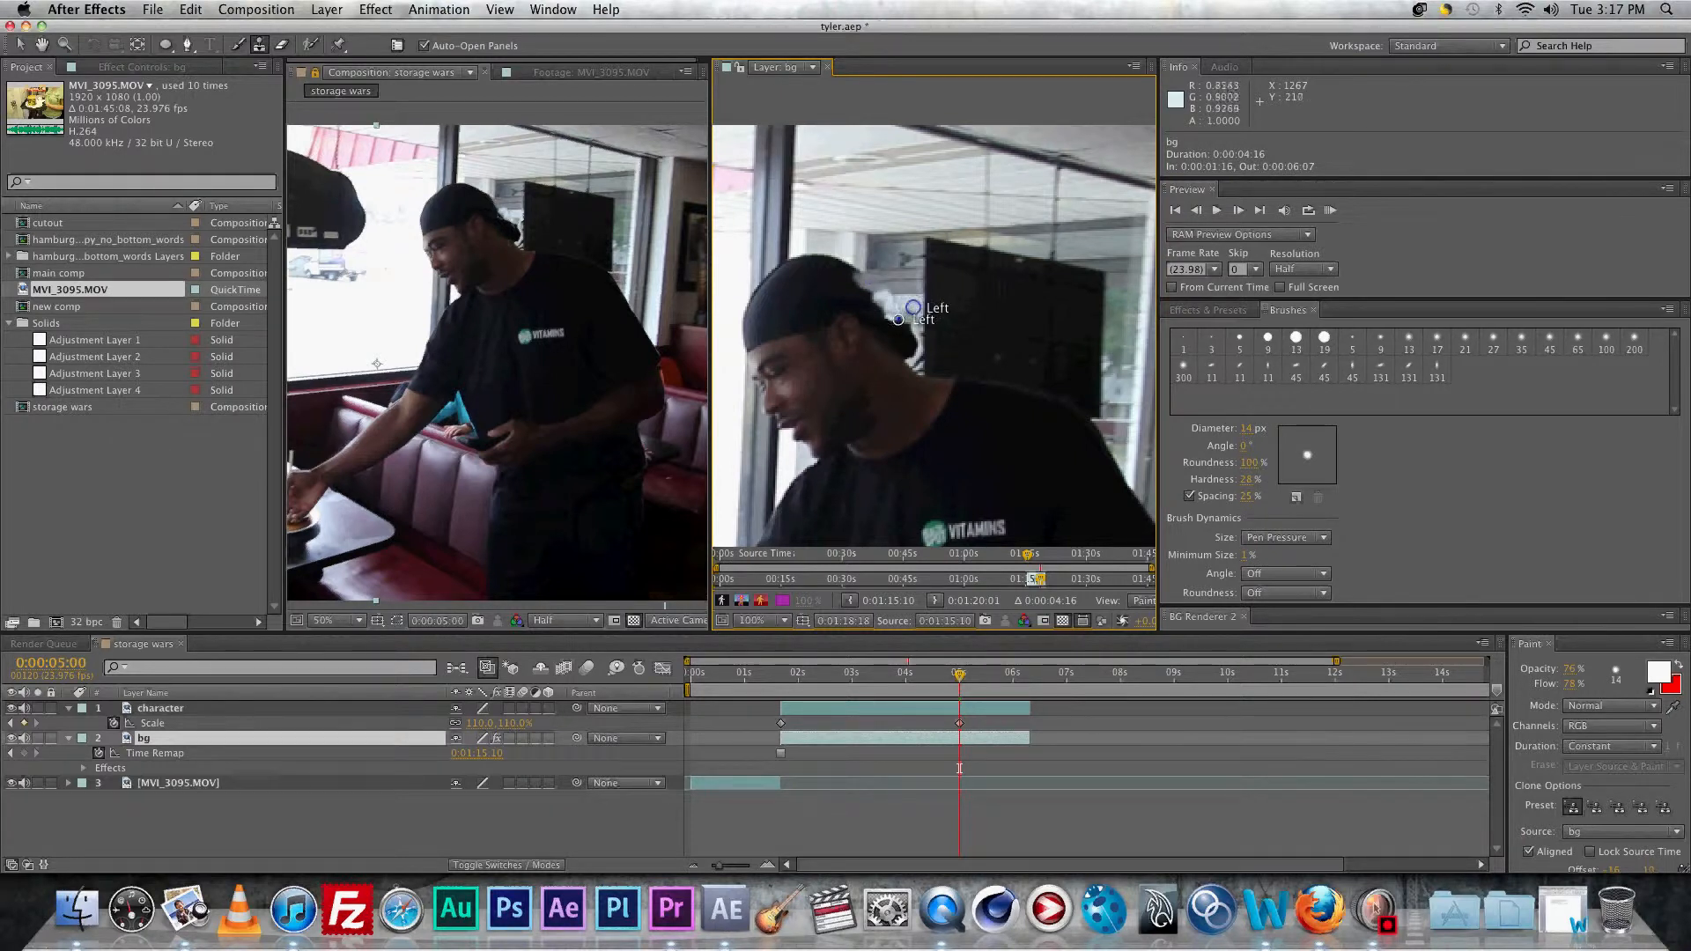
{"action": "left_click", "coordinate": [903, 331]}
{"action": "left_click_drag", "start_coordinate": [908, 318], "coordinate": [915, 331]}
{"action": "left_click", "coordinate": [912, 305], "text": "alt"}
{"action": "left_click", "coordinate": [913, 338]}
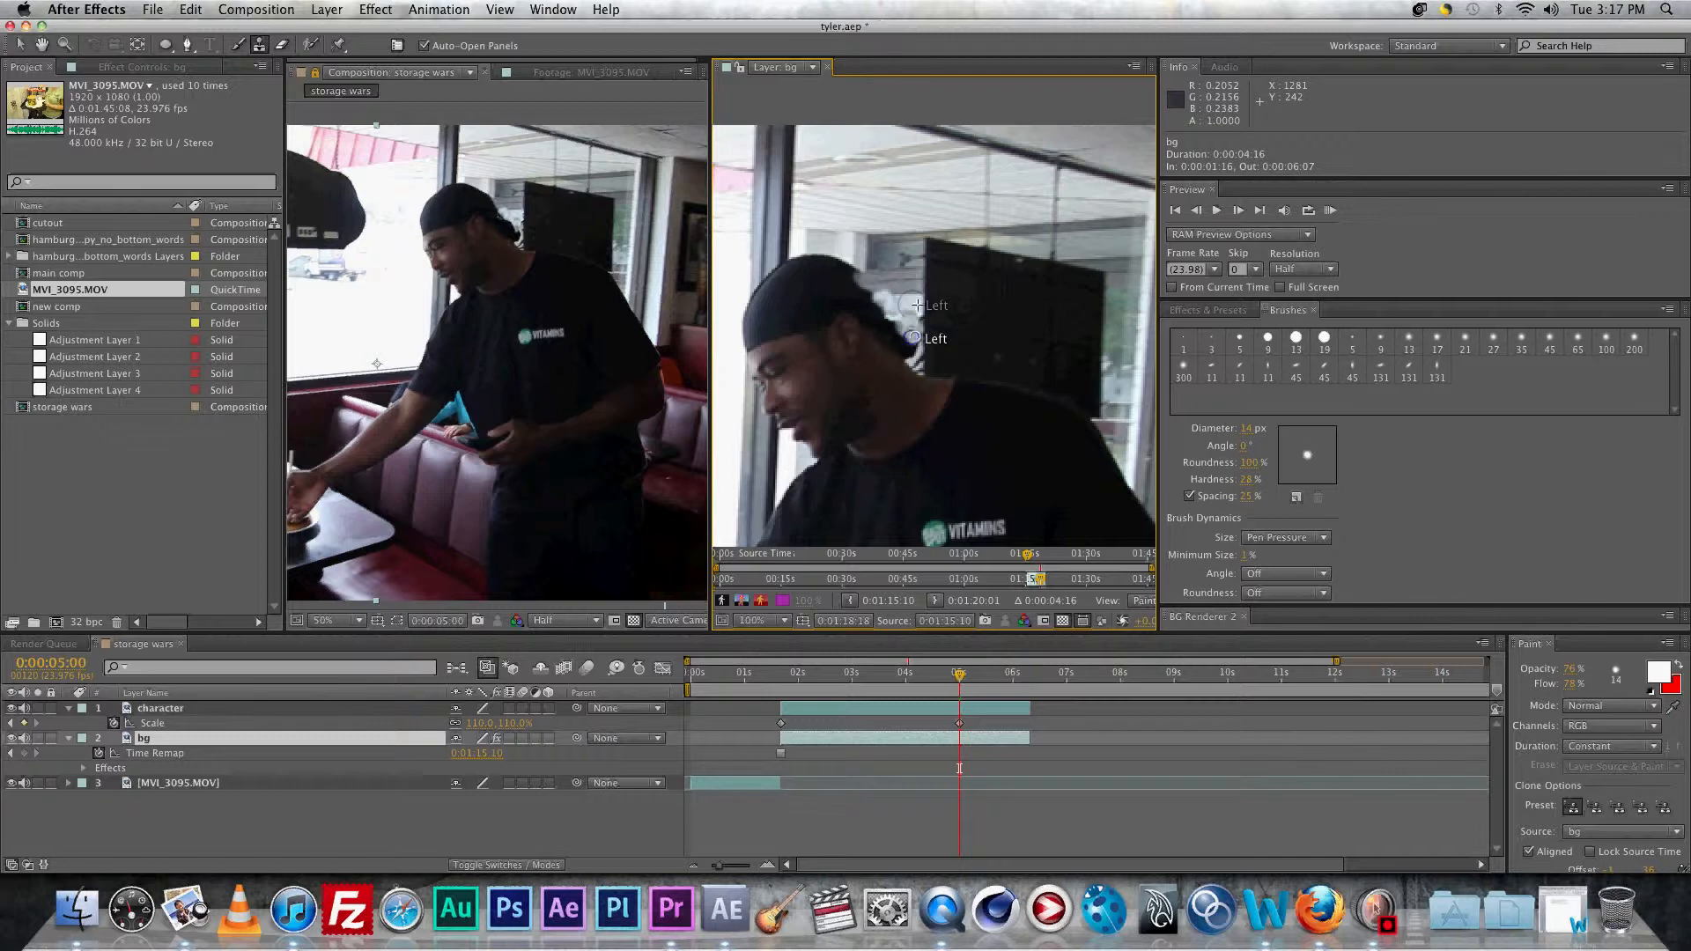
{"action": "left_click", "coordinate": [898, 340]}
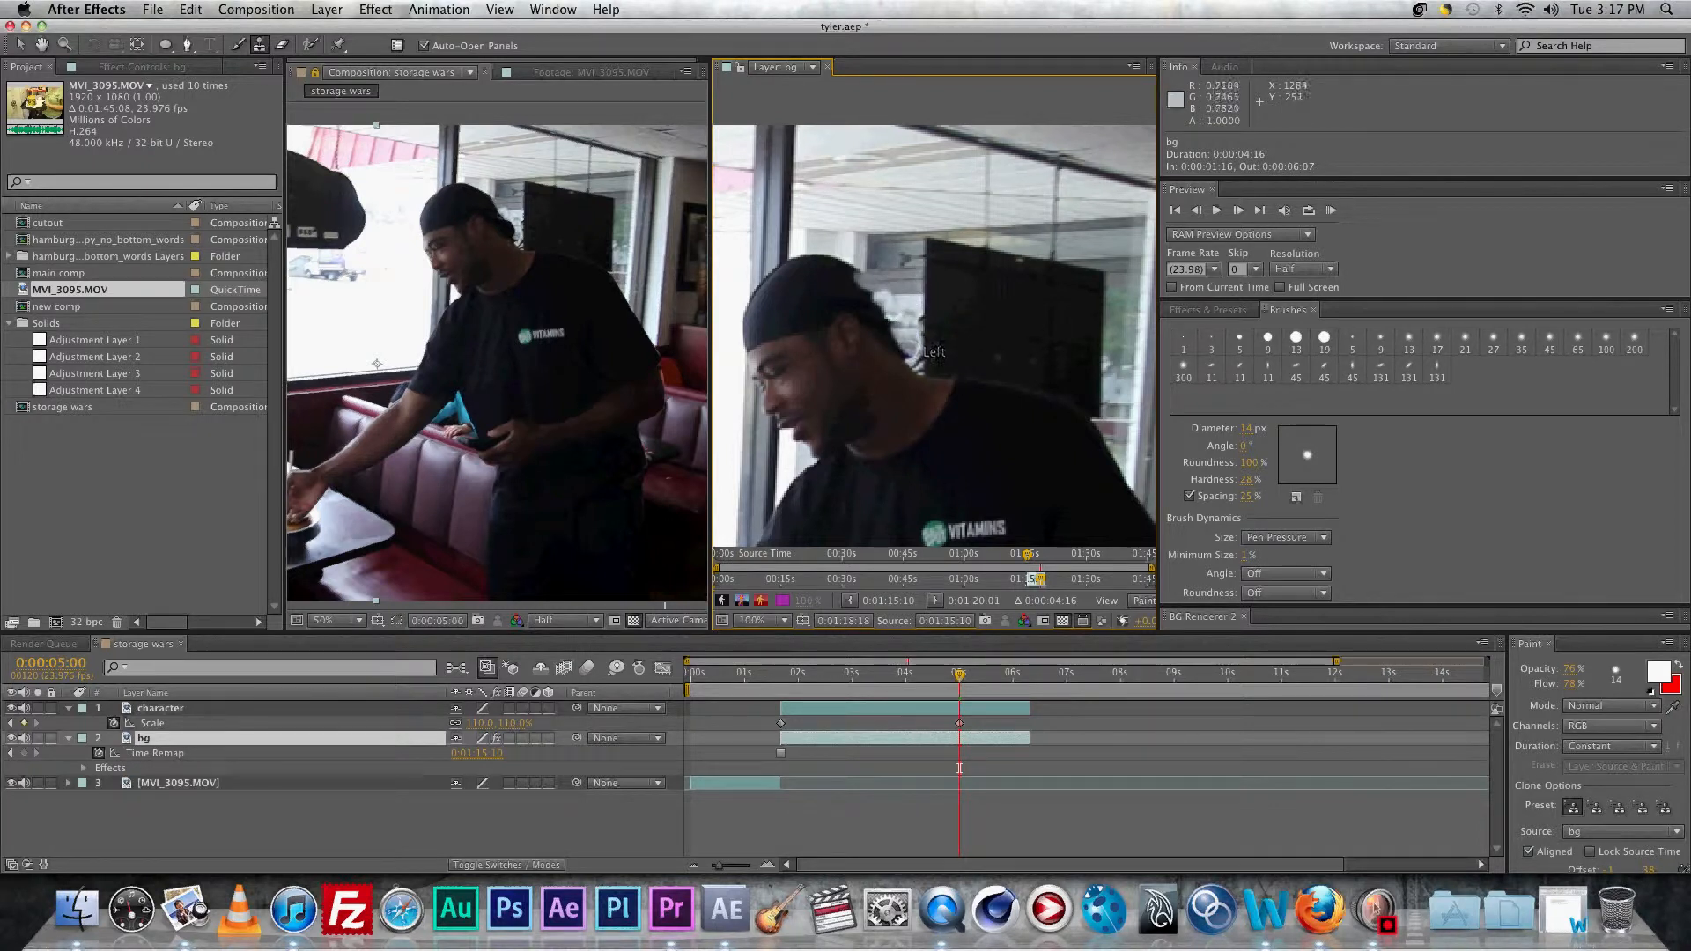
Step: Finish cloning background over the hat's back edge, then close the bg Layer viewer
{"action": "left_click", "coordinate": [910, 313], "text": "alt"}
{"action": "left_click", "coordinate": [883, 314]}
{"action": "left_click", "coordinate": [874, 301]}
{"action": "left_click", "coordinate": [910, 310], "text": "alt"}
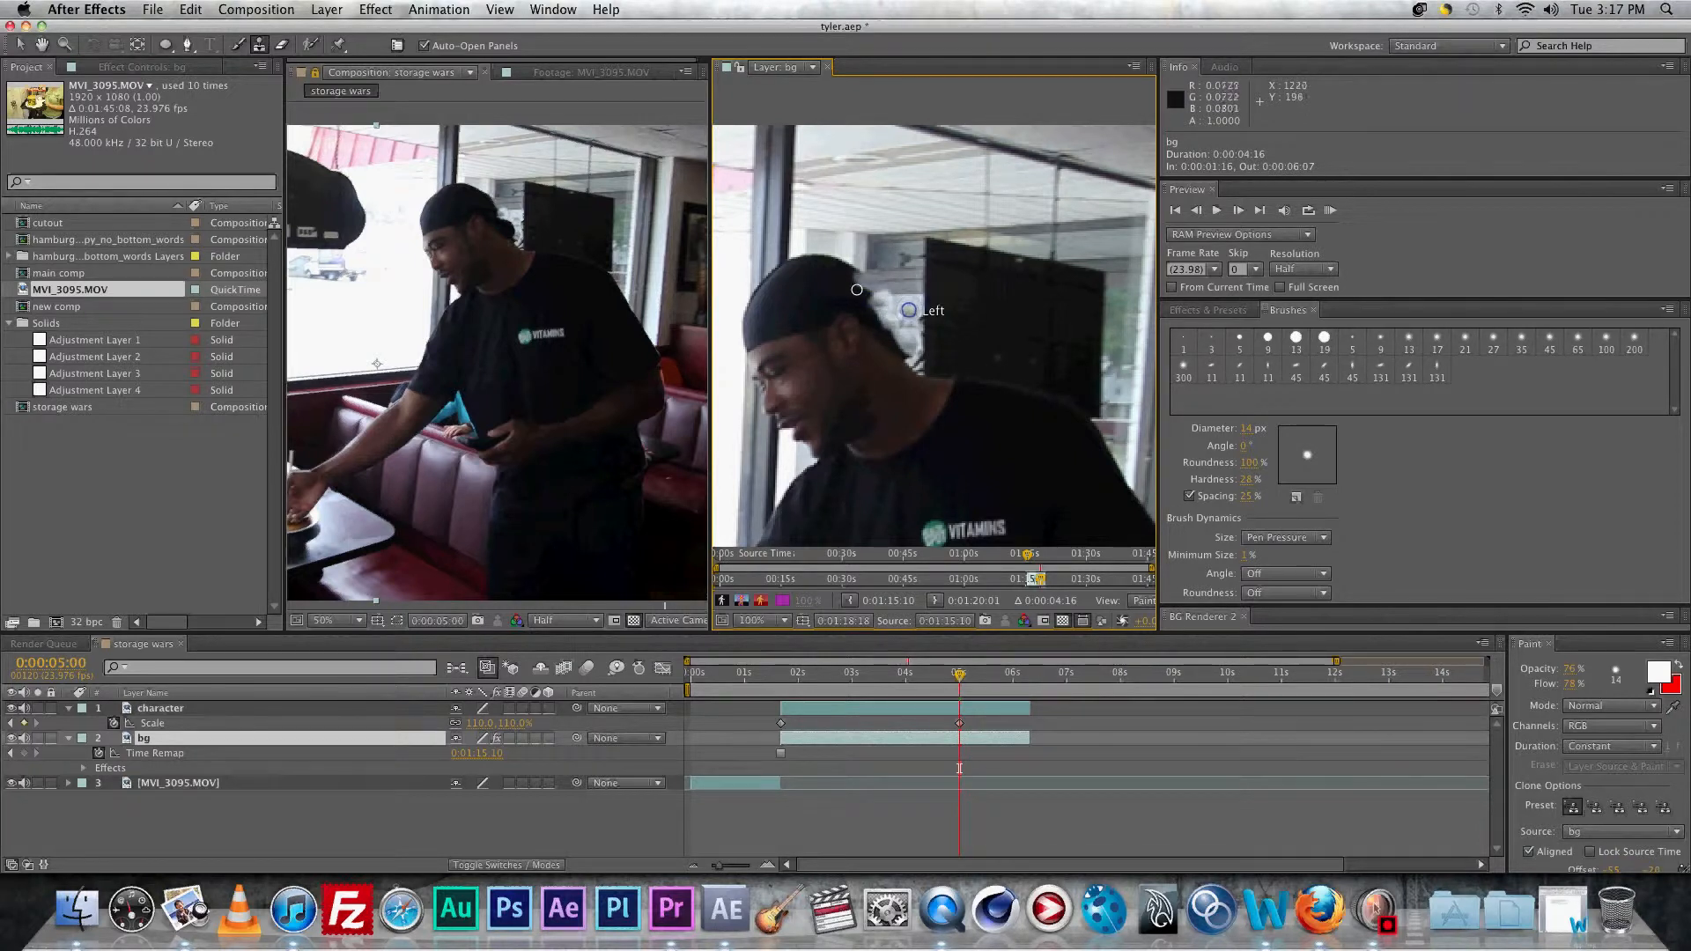
{"action": "mouse_move", "coordinate": [875, 295]}
{"action": "left_mouse_down"}
{"action": "mouse_move", "coordinate": [915, 322]}
{"action": "mouse_move", "coordinate": [879, 329]}
{"action": "mouse_move", "coordinate": [916, 332]}
{"action": "mouse_move", "coordinate": [881, 309]}
{"action": "left_mouse_up"}
{"action": "left_click", "coordinate": [913, 310], "text": "alt"}
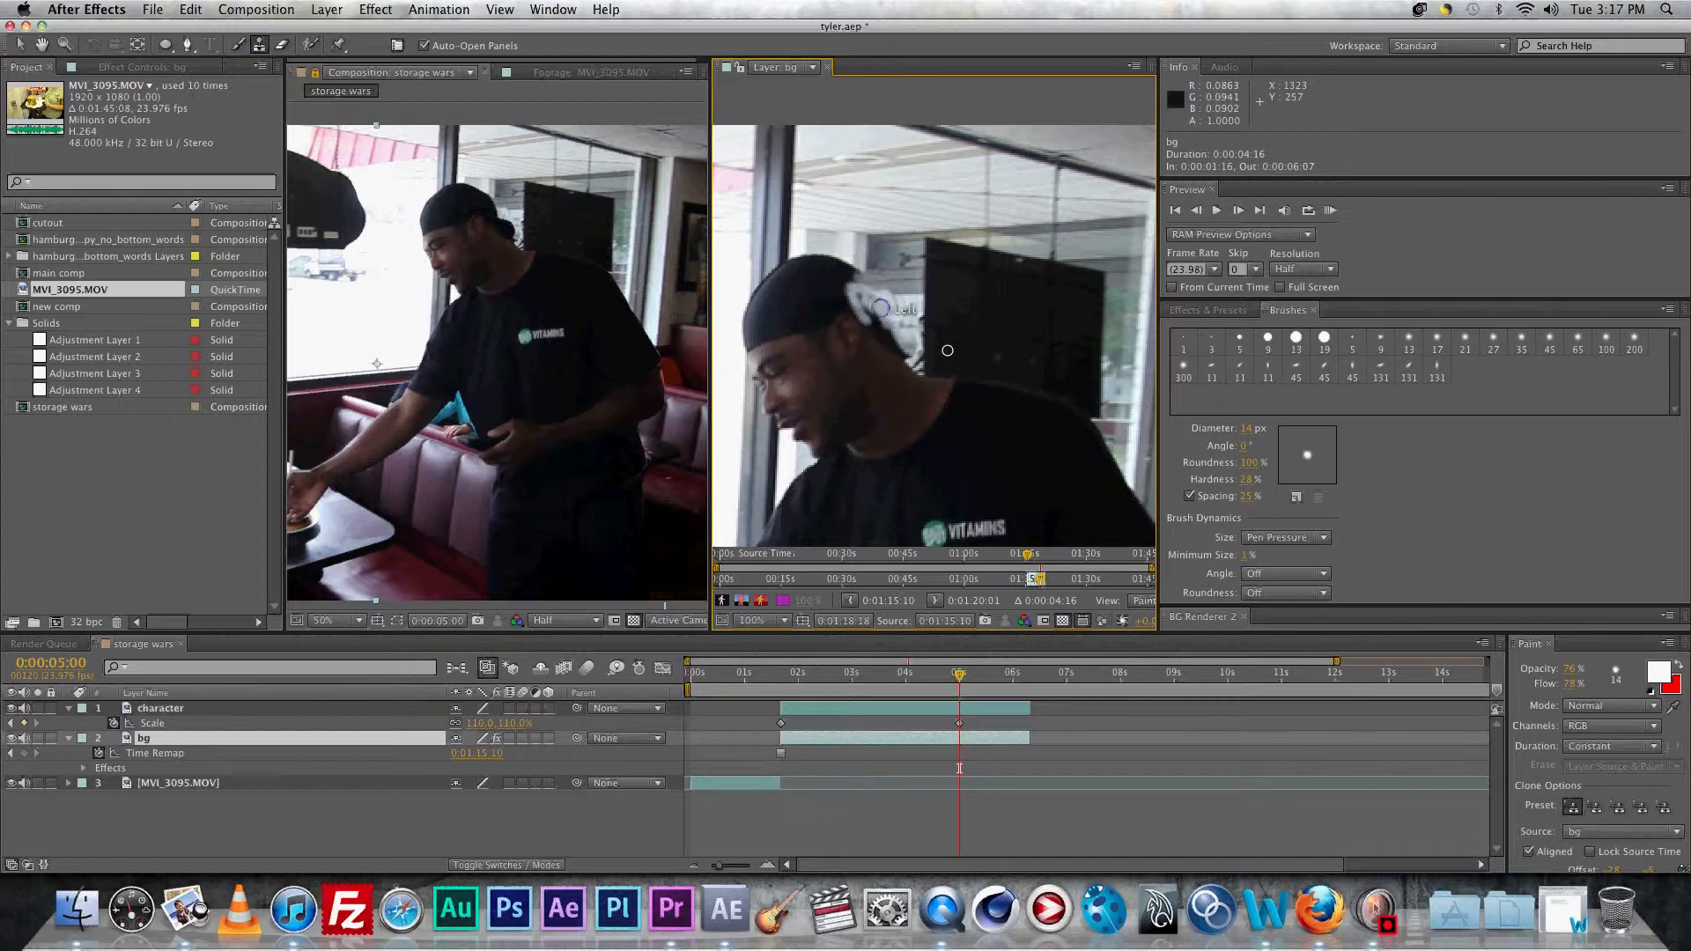
{"action": "scroll", "coordinate": [592, 223], "scroll_direction": "down", "scroll_amount": 2}
{"action": "scroll", "coordinate": [570, 248], "scroll_direction": "up", "scroll_amount": 3}
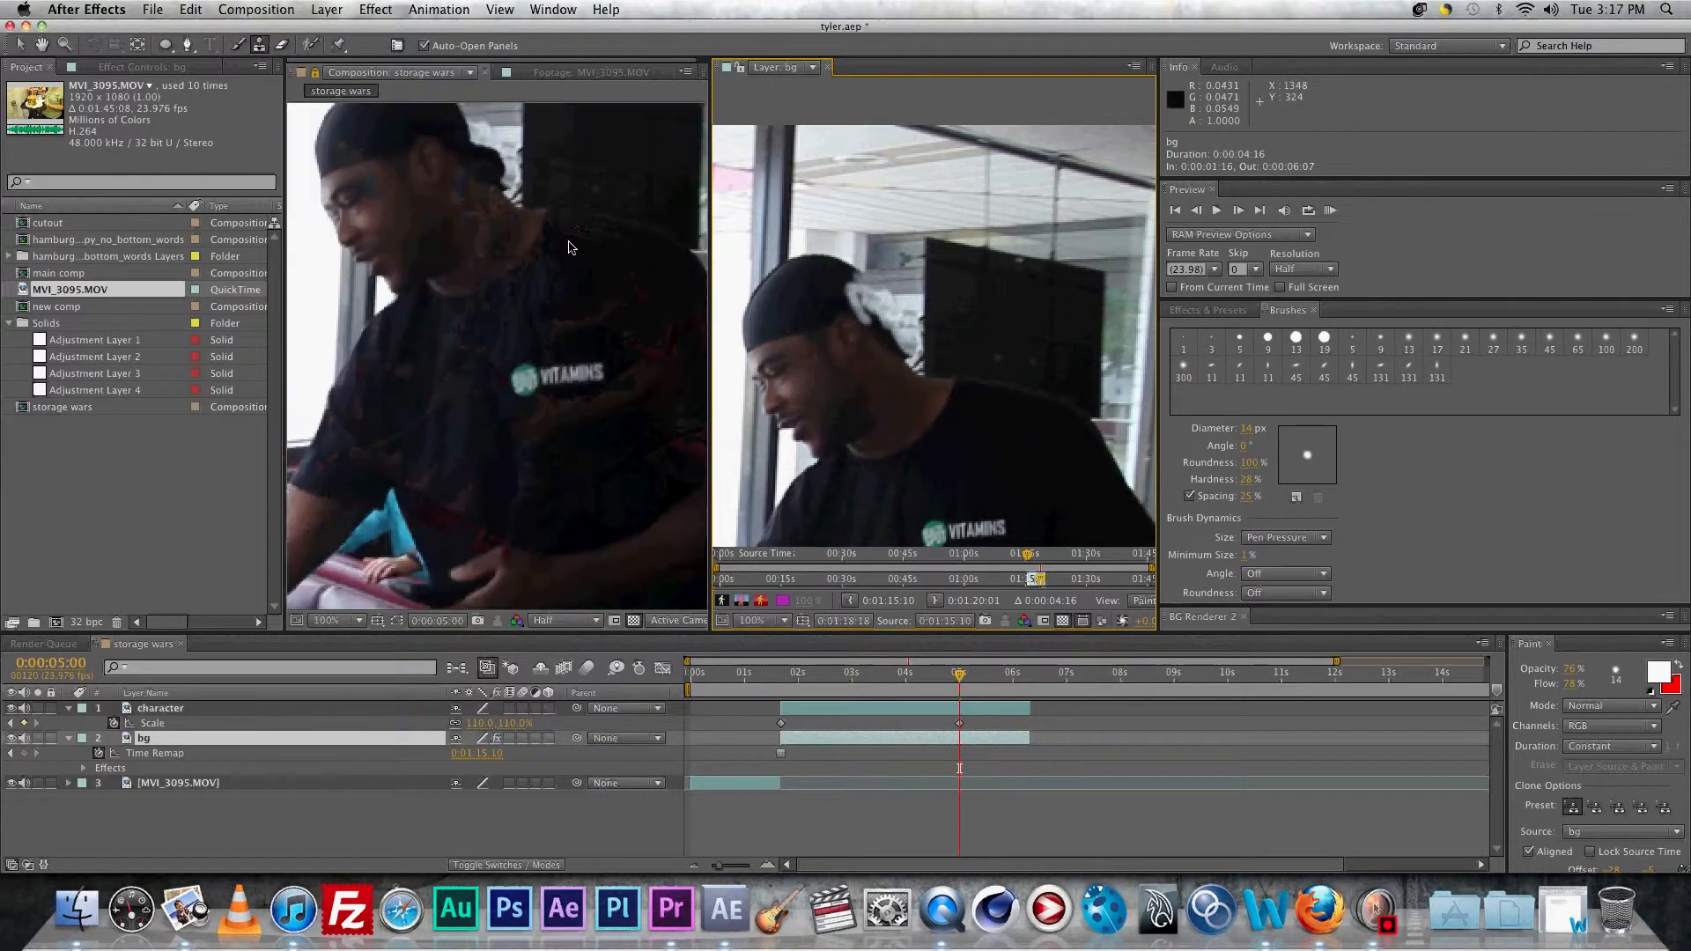
{"action": "left_click", "coordinate": [905, 327], "text": "alt"}
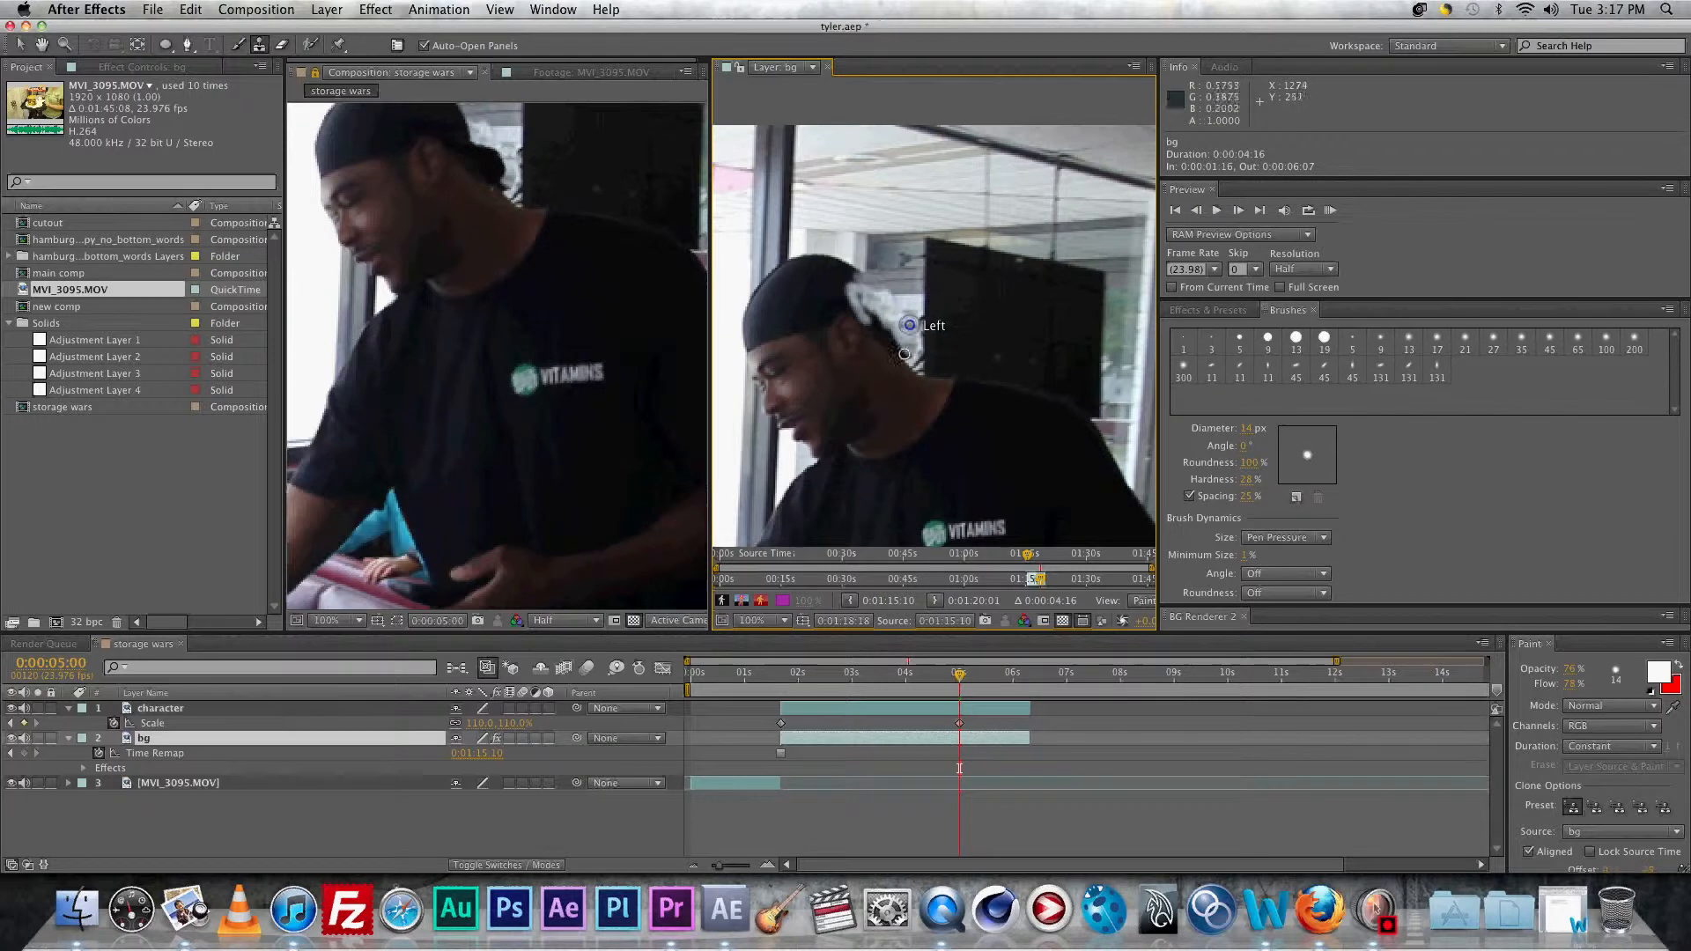
{"action": "left_click_drag", "start_coordinate": [906, 350], "coordinate": [902, 351]}
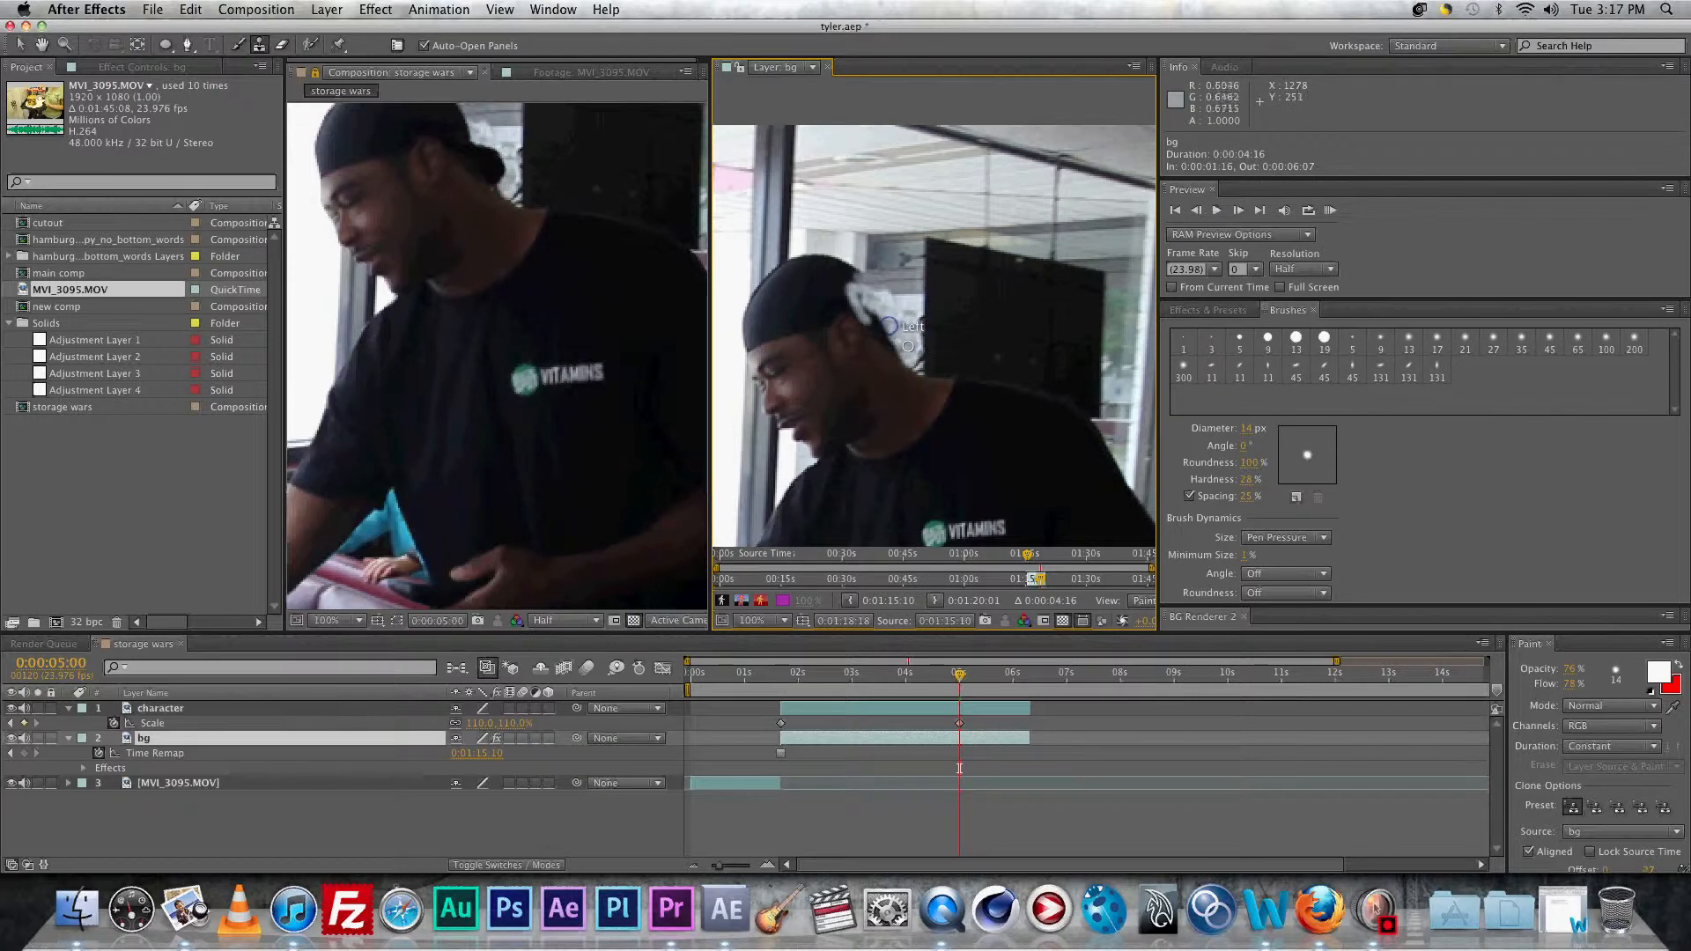
{"action": "scroll", "coordinate": [643, 260], "scroll_direction": "down", "scroll_amount": 1}
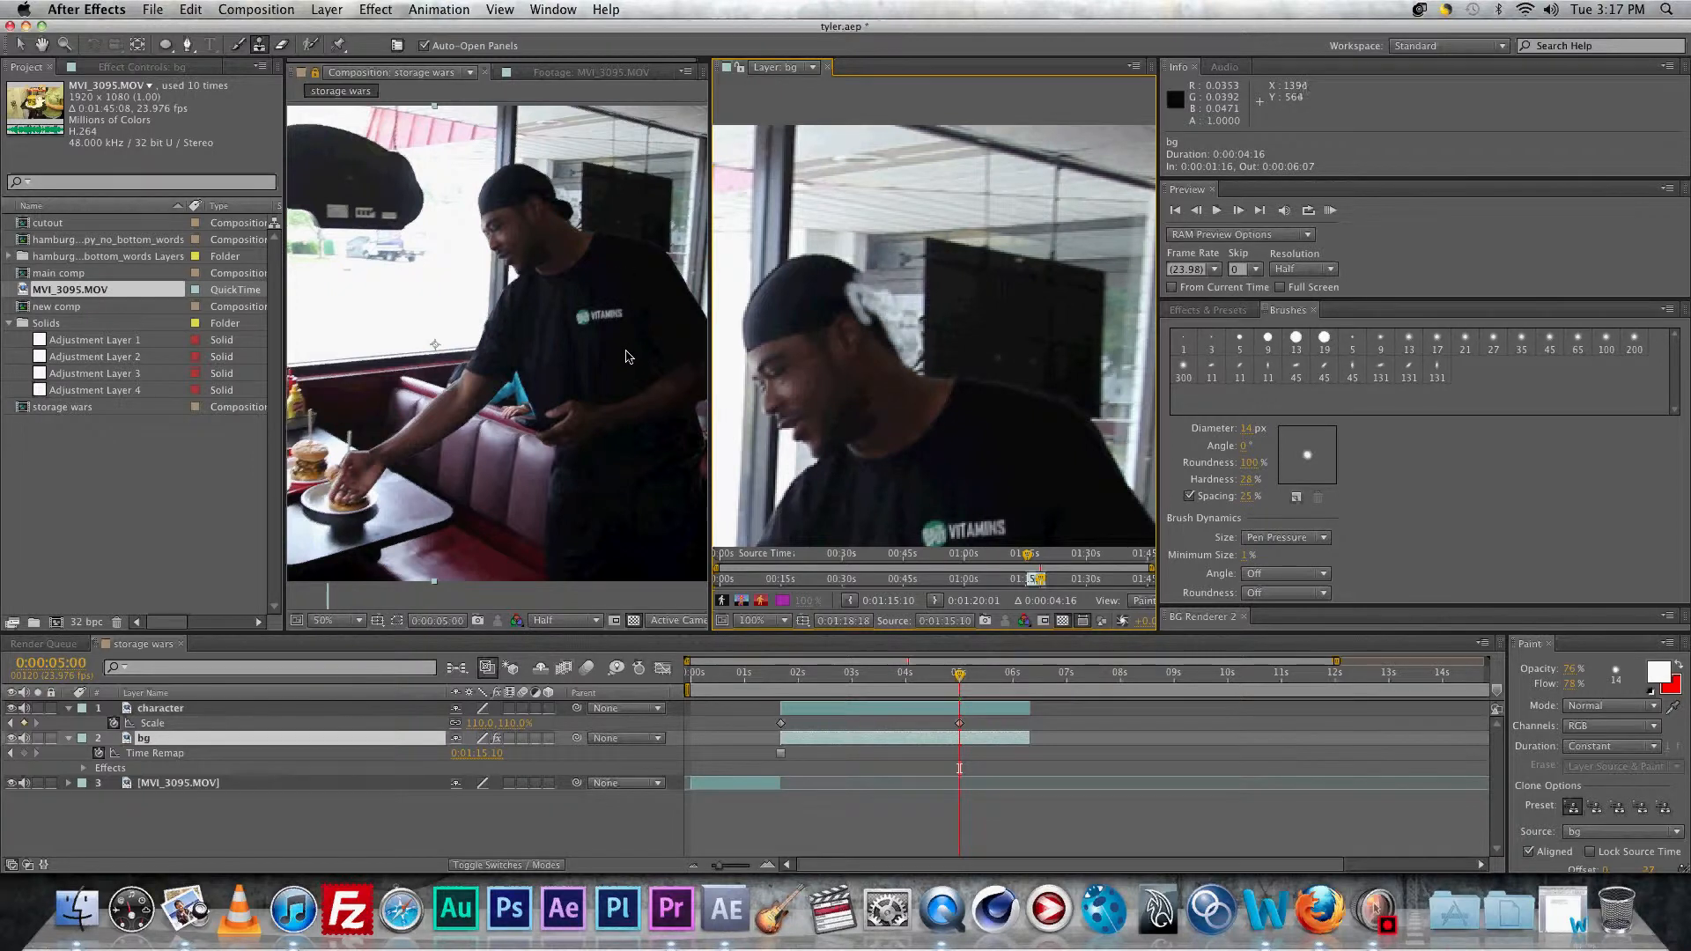
{"action": "left_click", "coordinate": [829, 70]}
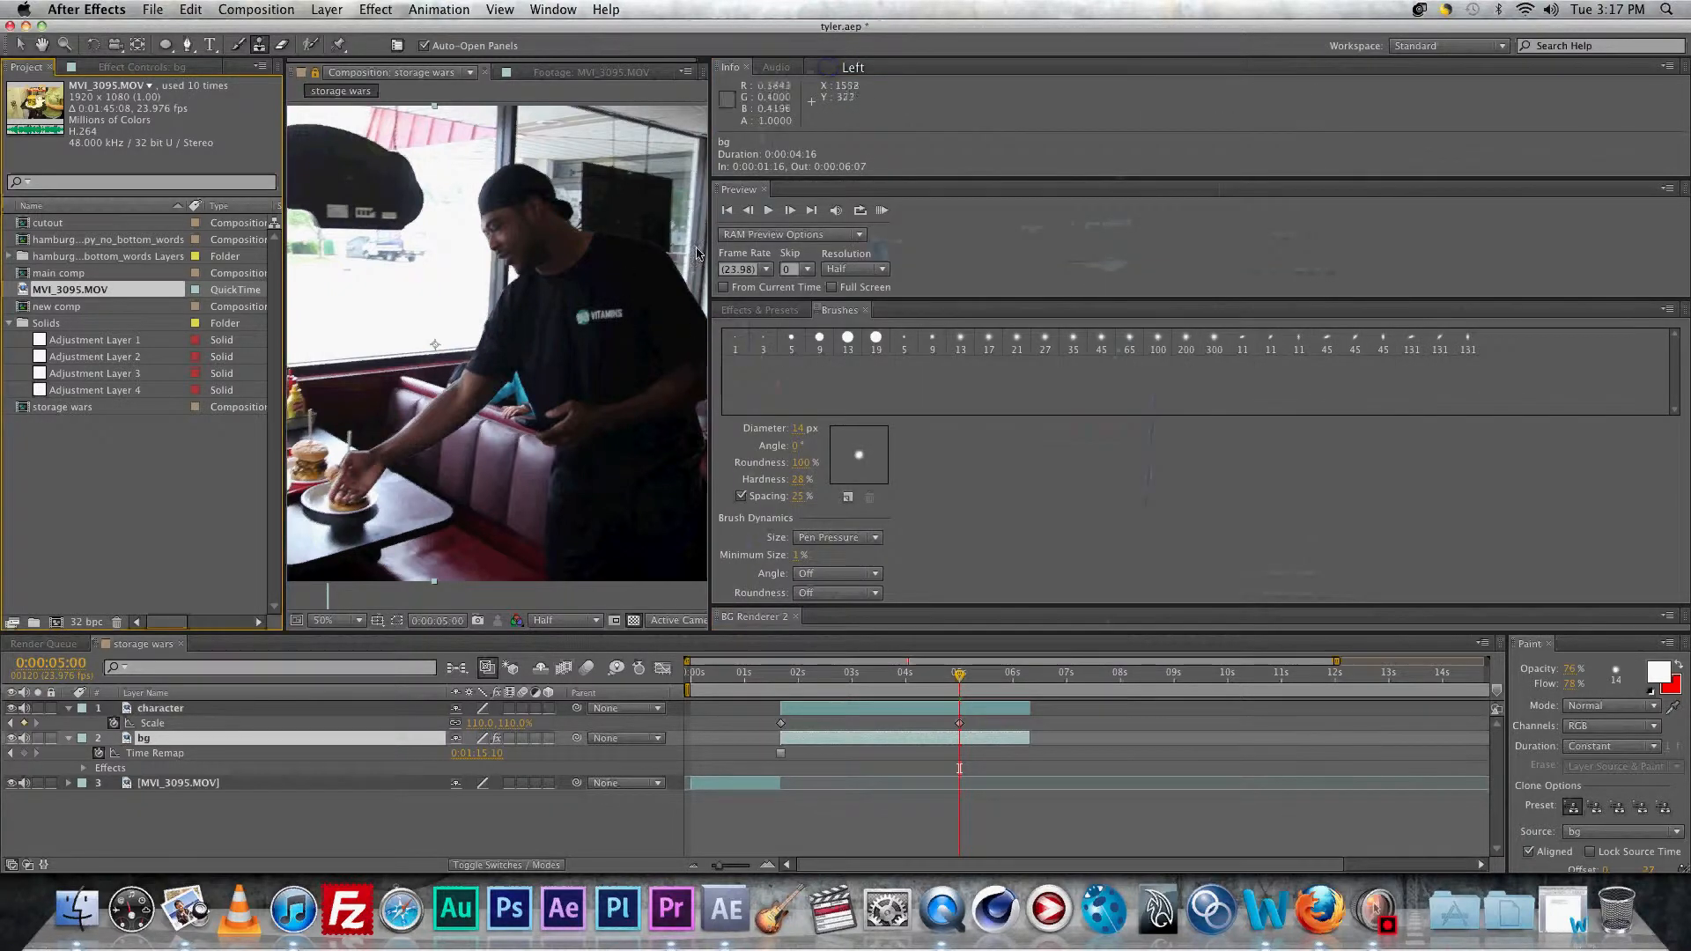
Step: Add a Stroke effect to the character layer, dark teal sampled from the footage, brush size 4.4
{"action": "left_click_drag", "start_coordinate": [1274, 310], "coordinate": [1376, 311]}
{"action": "left_click", "coordinate": [162, 708]}
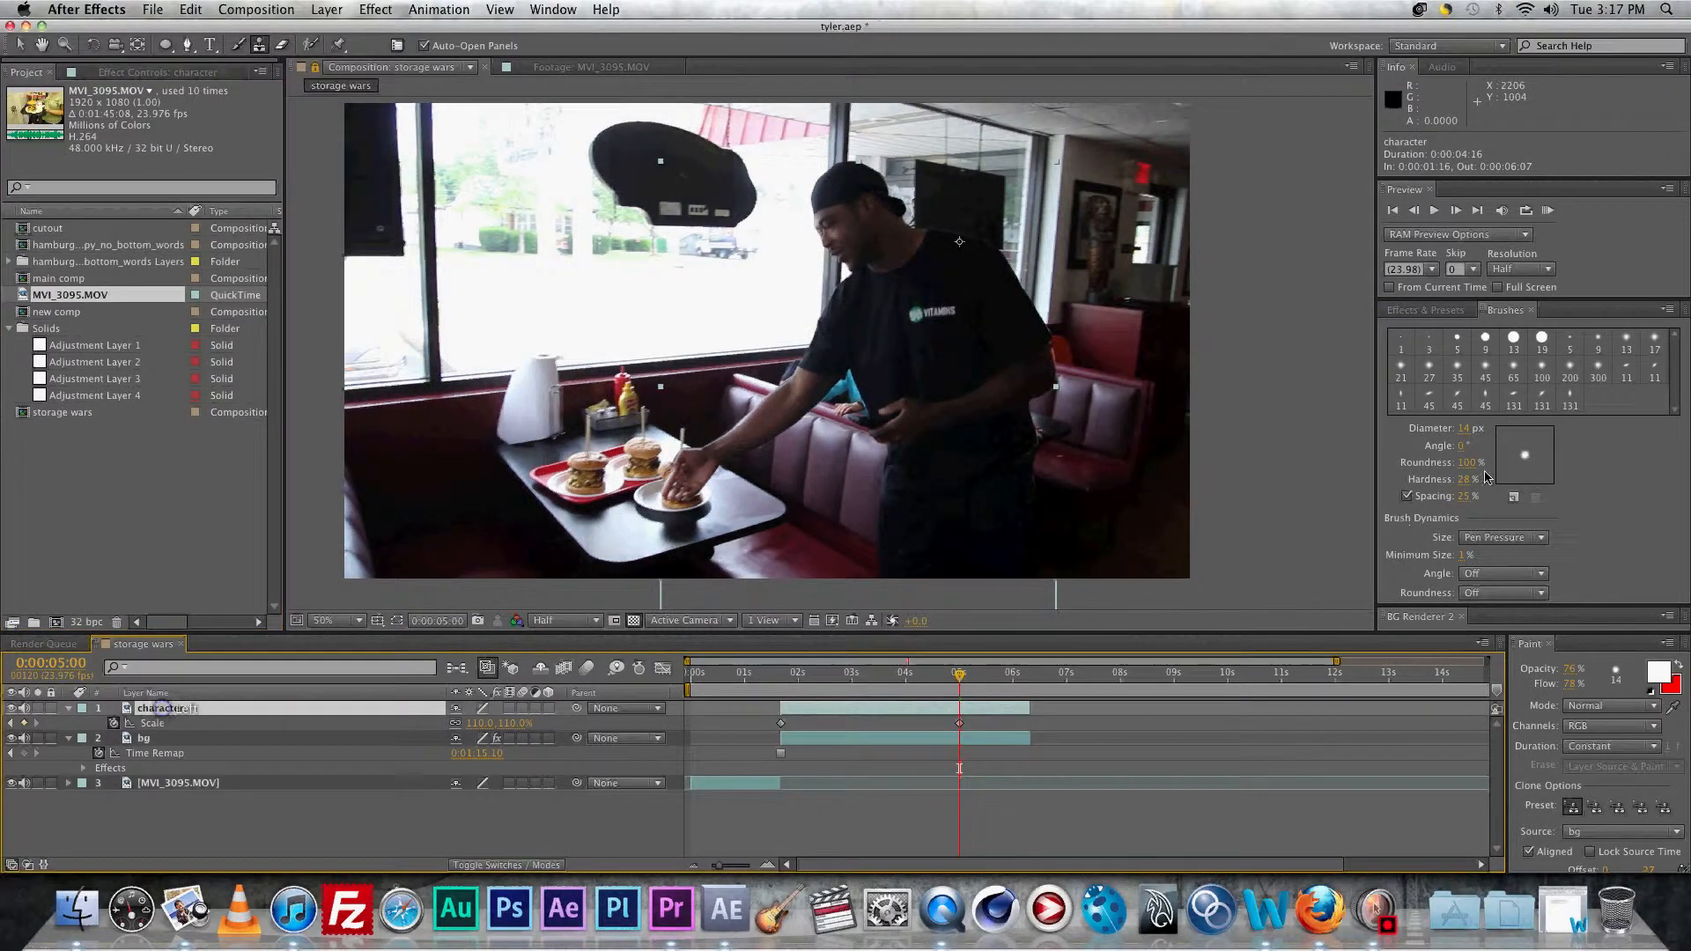
{"action": "left_click", "coordinate": [1419, 310]}
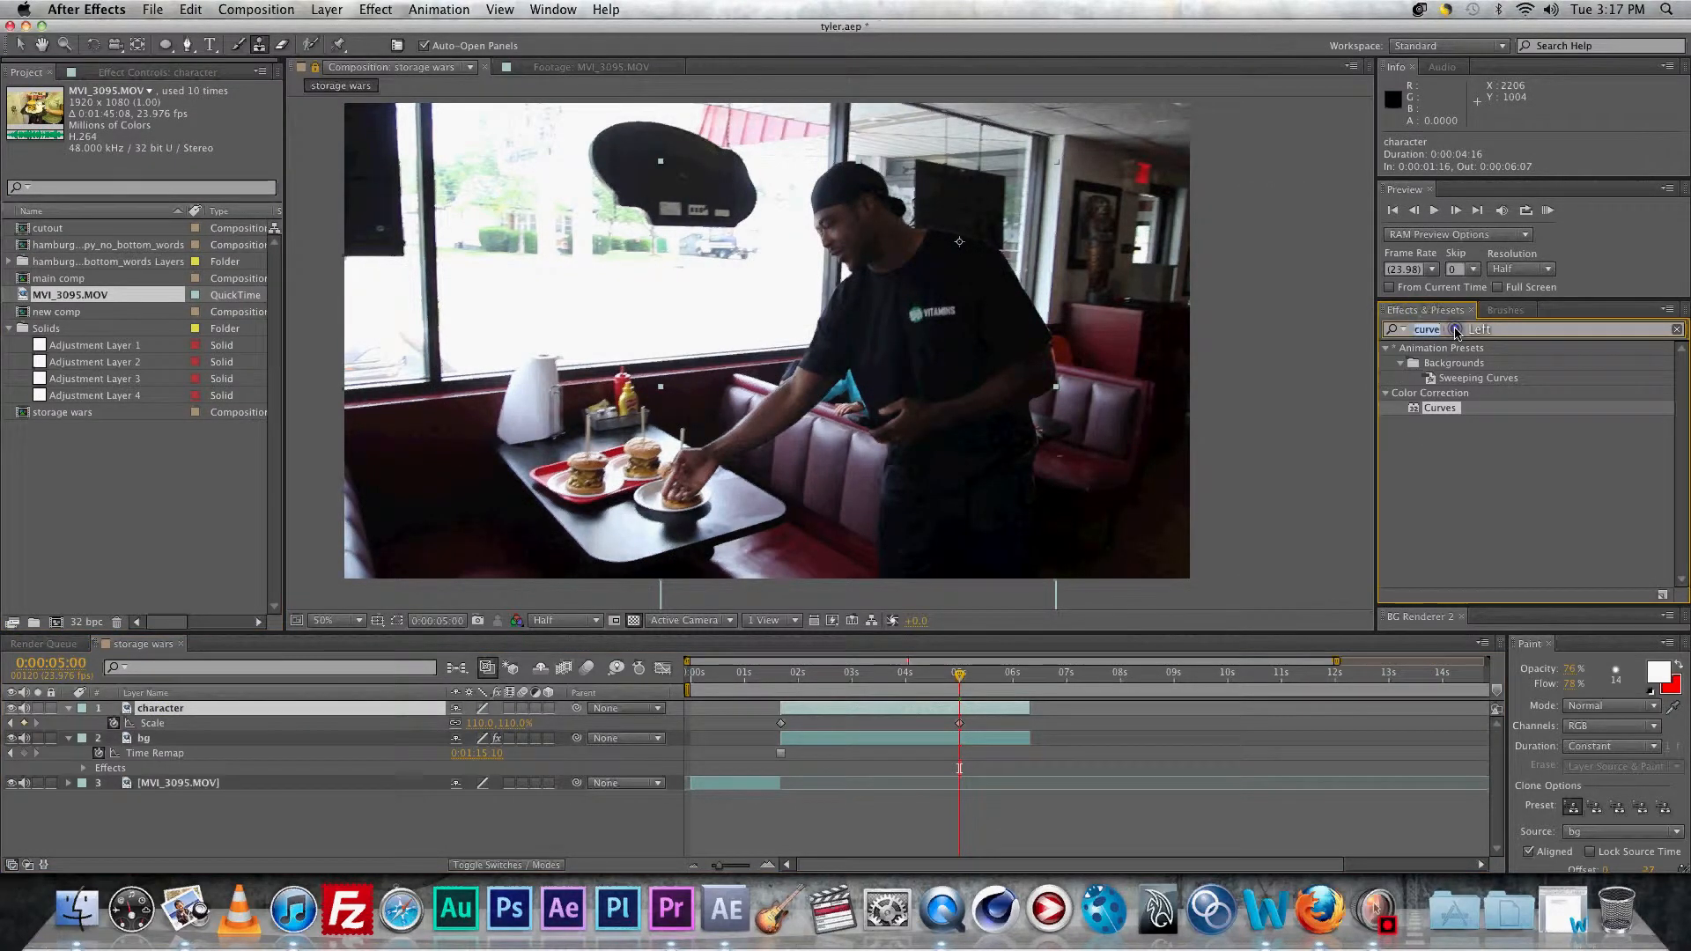
{"action": "left_click", "coordinate": [1434, 332]}
{"action": "type", "text": "stroek"}
{"action": "key", "text": "BackSpace"}
{"action": "key", "text": "BackSpace"}
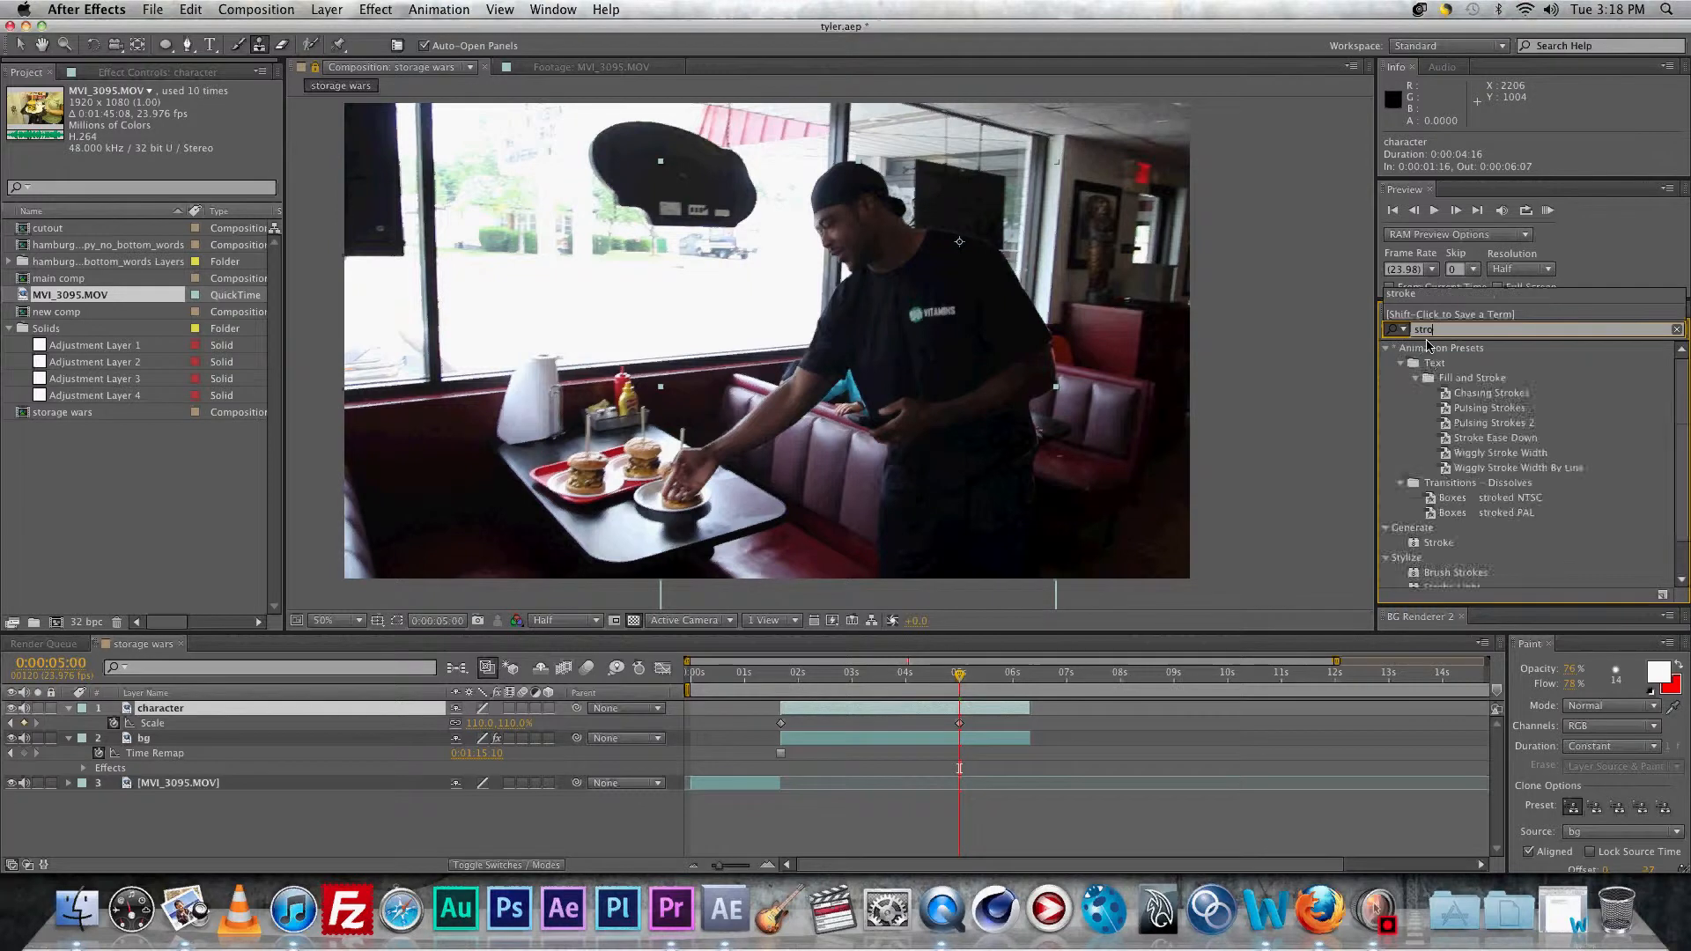
{"action": "type", "text": "ke"}
{"action": "double_click", "coordinate": [1415, 544]}
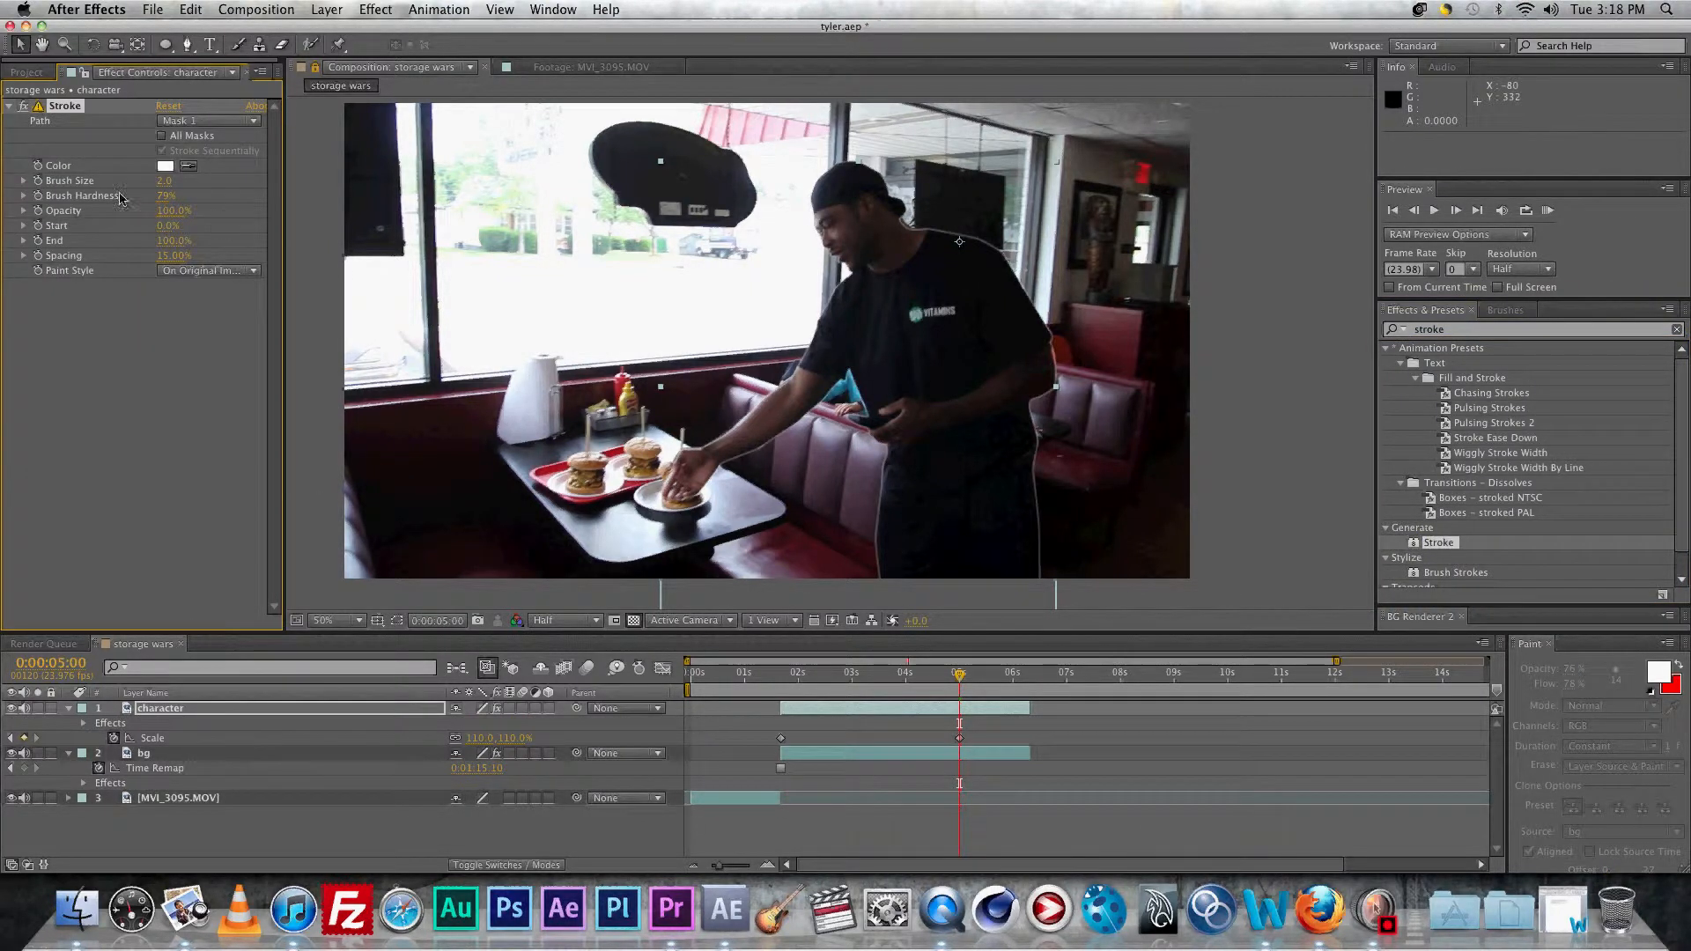
{"action": "left_click", "coordinate": [188, 166]}
{"action": "left_click", "coordinate": [921, 302]}
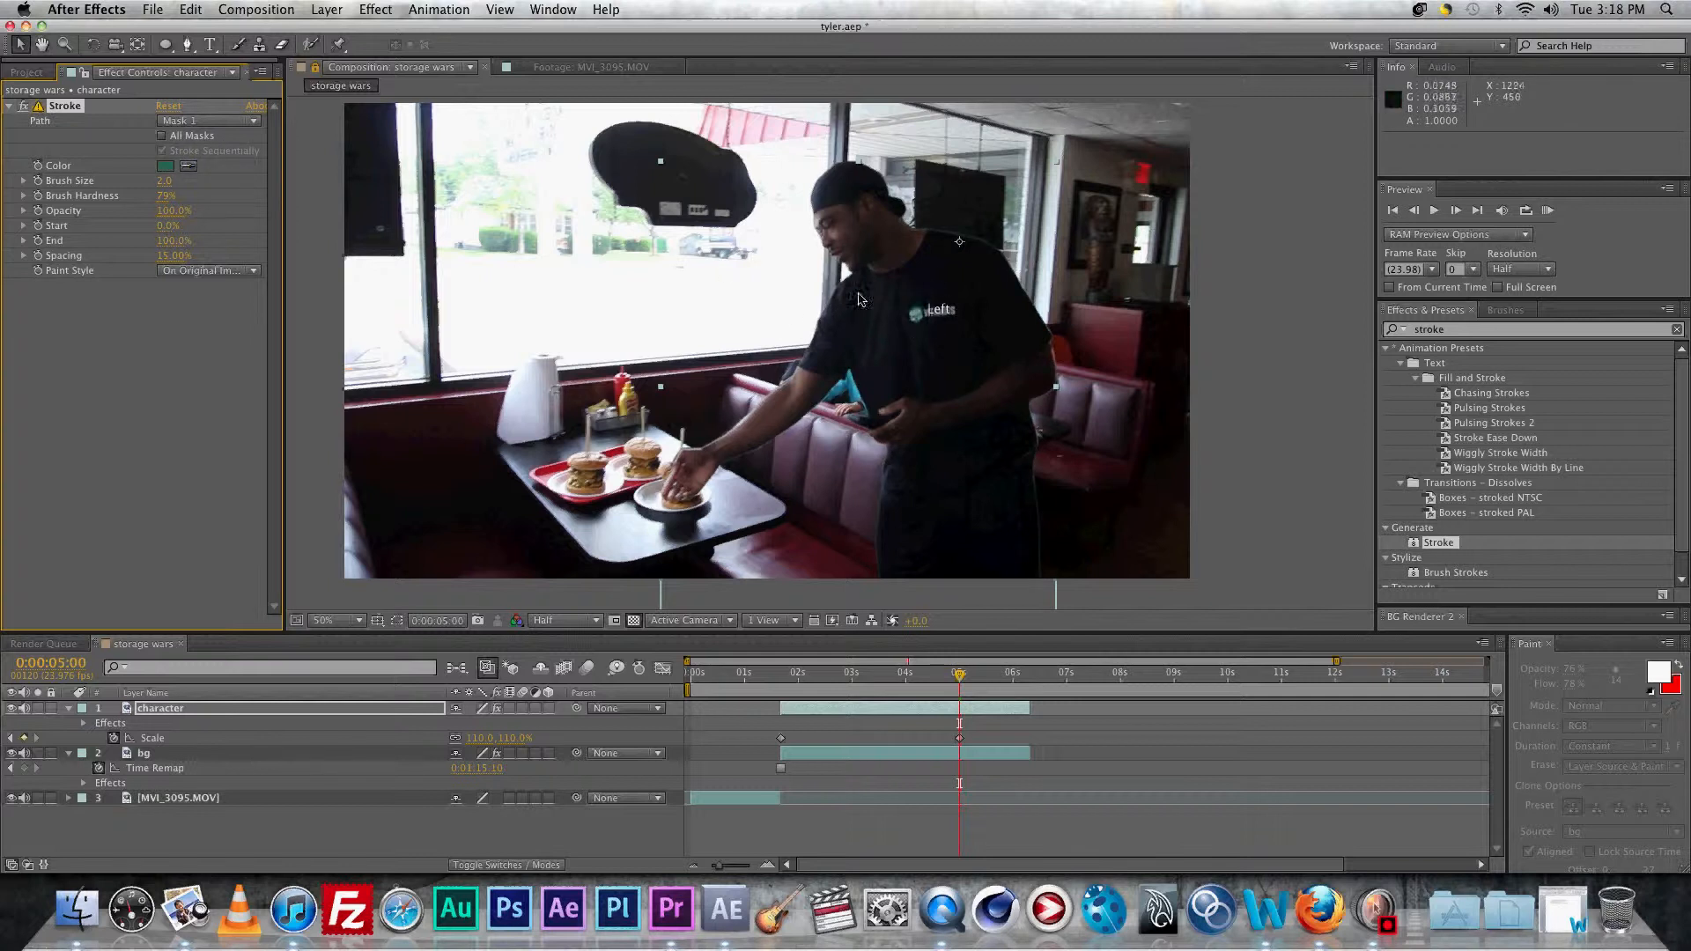
{"action": "left_click_drag", "start_coordinate": [171, 187], "coordinate": [182, 180]}
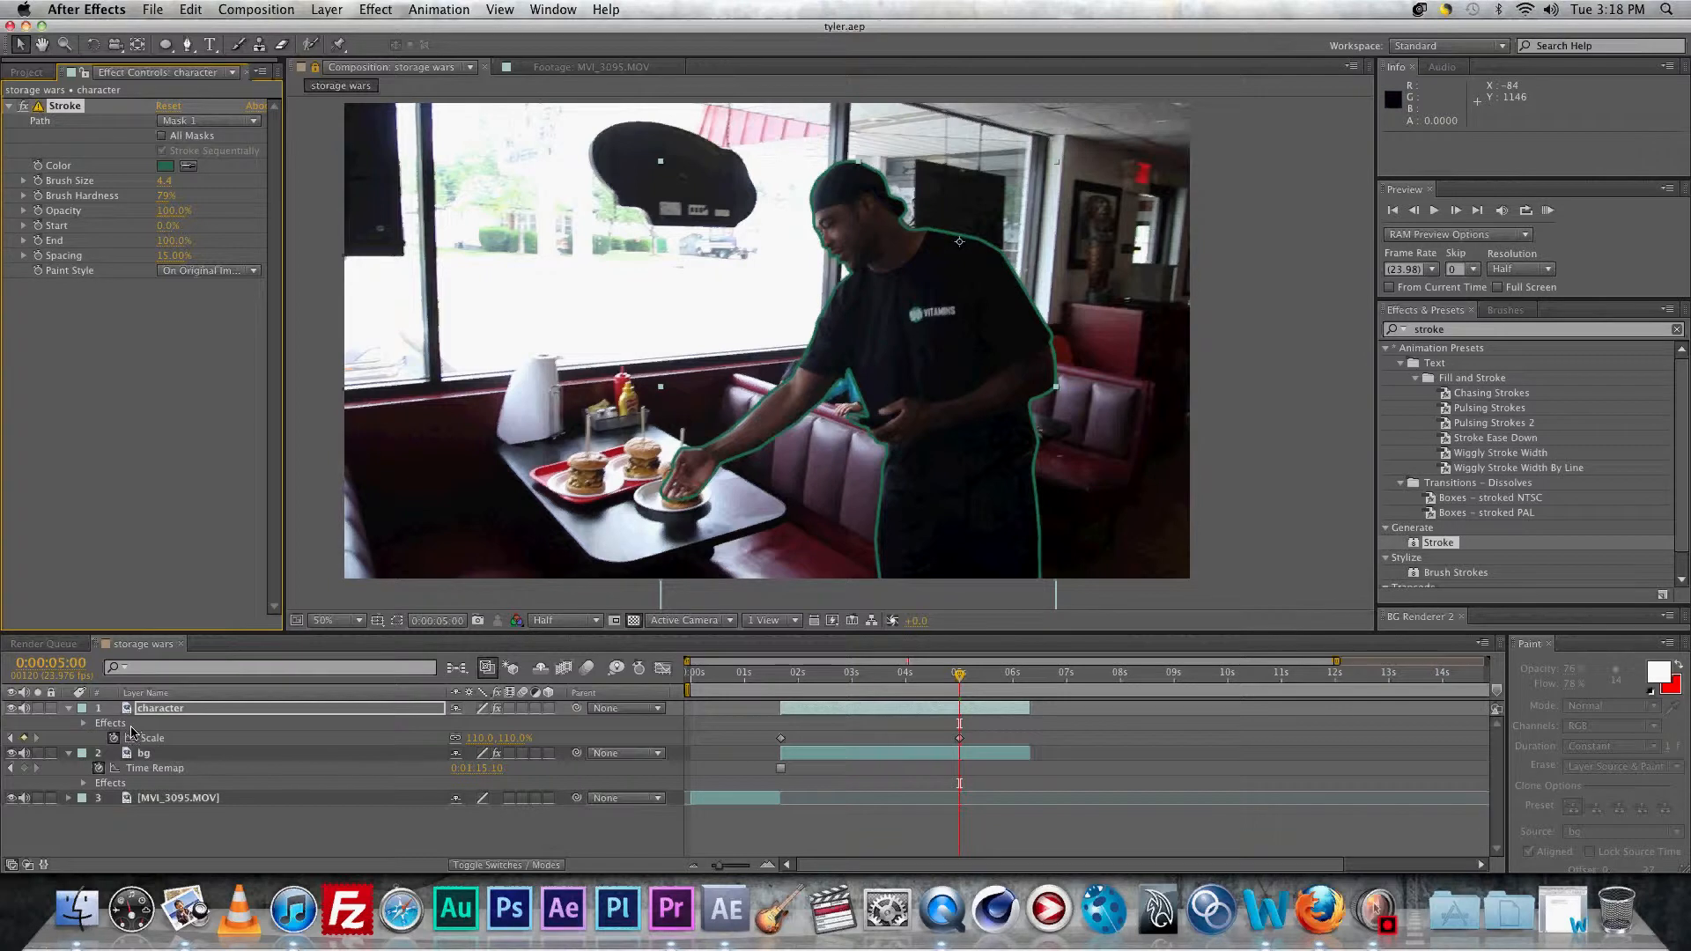
{"action": "left_click", "coordinate": [146, 755]}
Step: Apply the Mojo effect to the bg layer
{"action": "left_click", "coordinate": [1451, 330]}
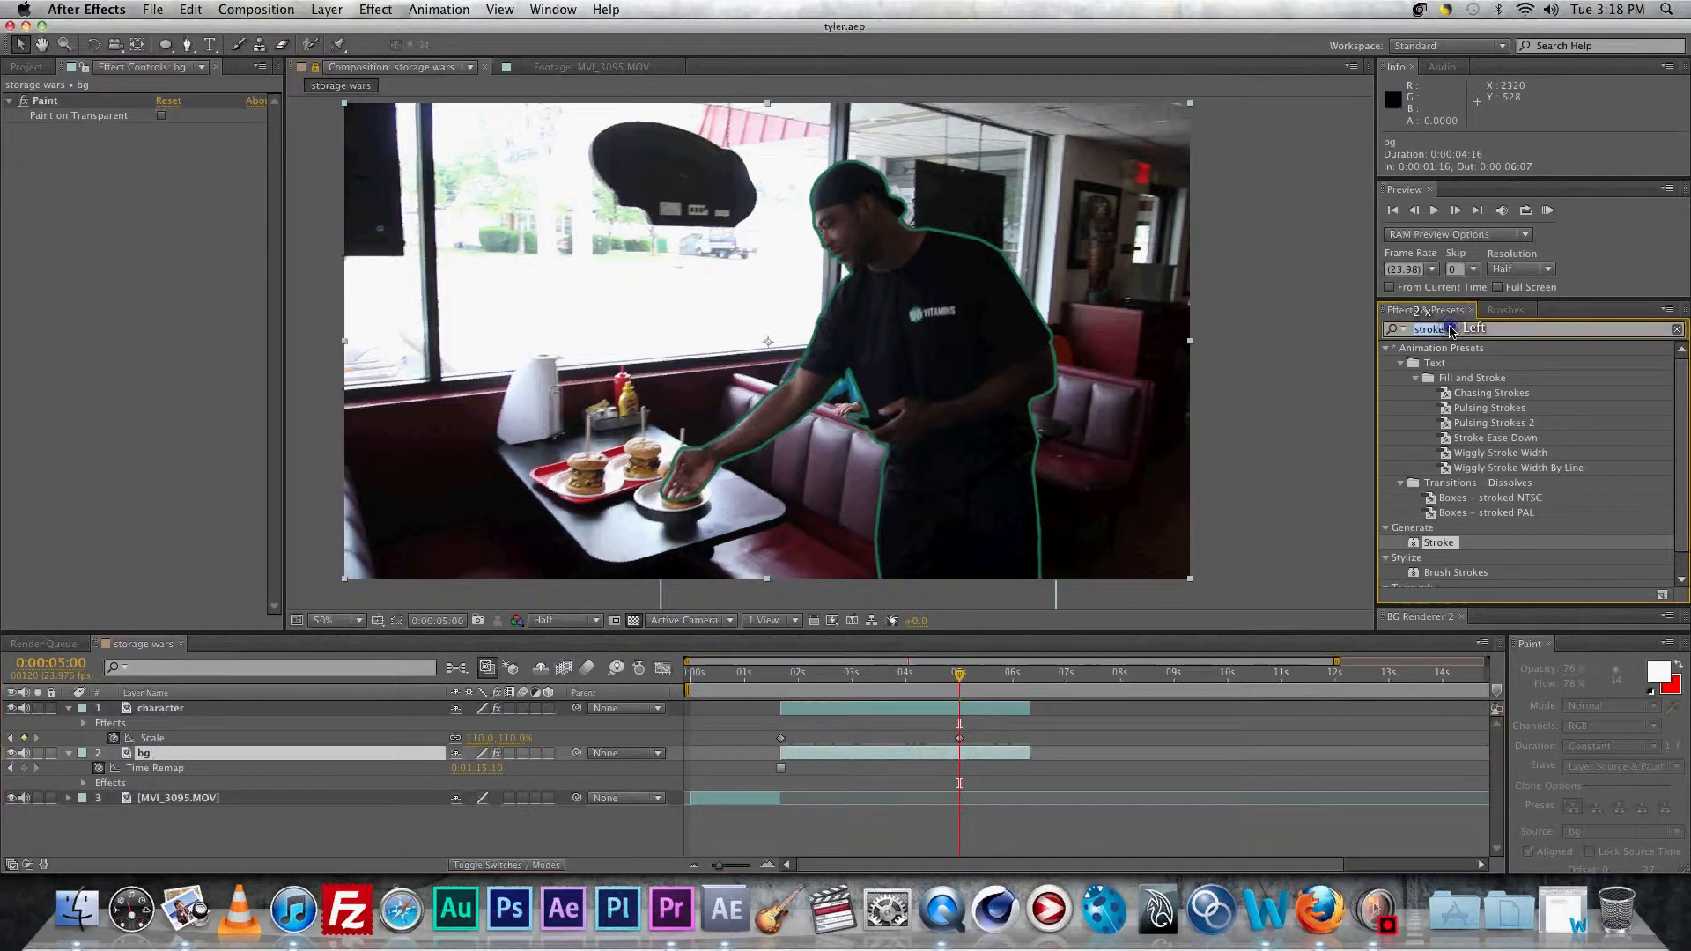
{"action": "type", "text": "mojo"}
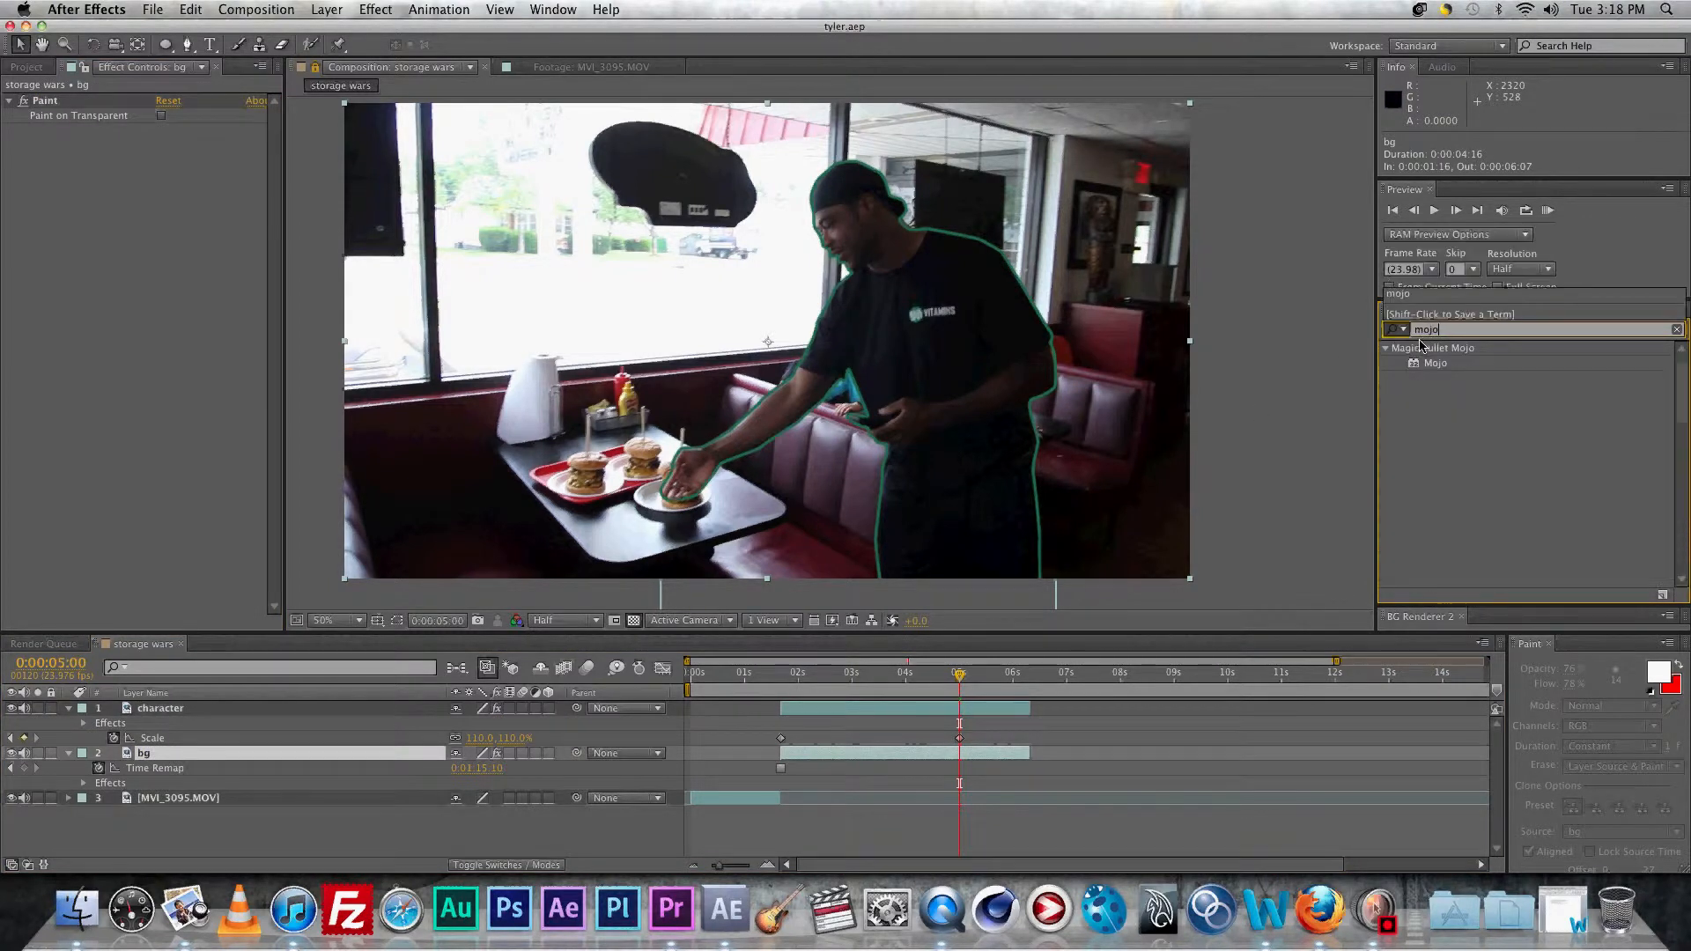
{"action": "left_click_drag", "start_coordinate": [1448, 363], "coordinate": [252, 755]}
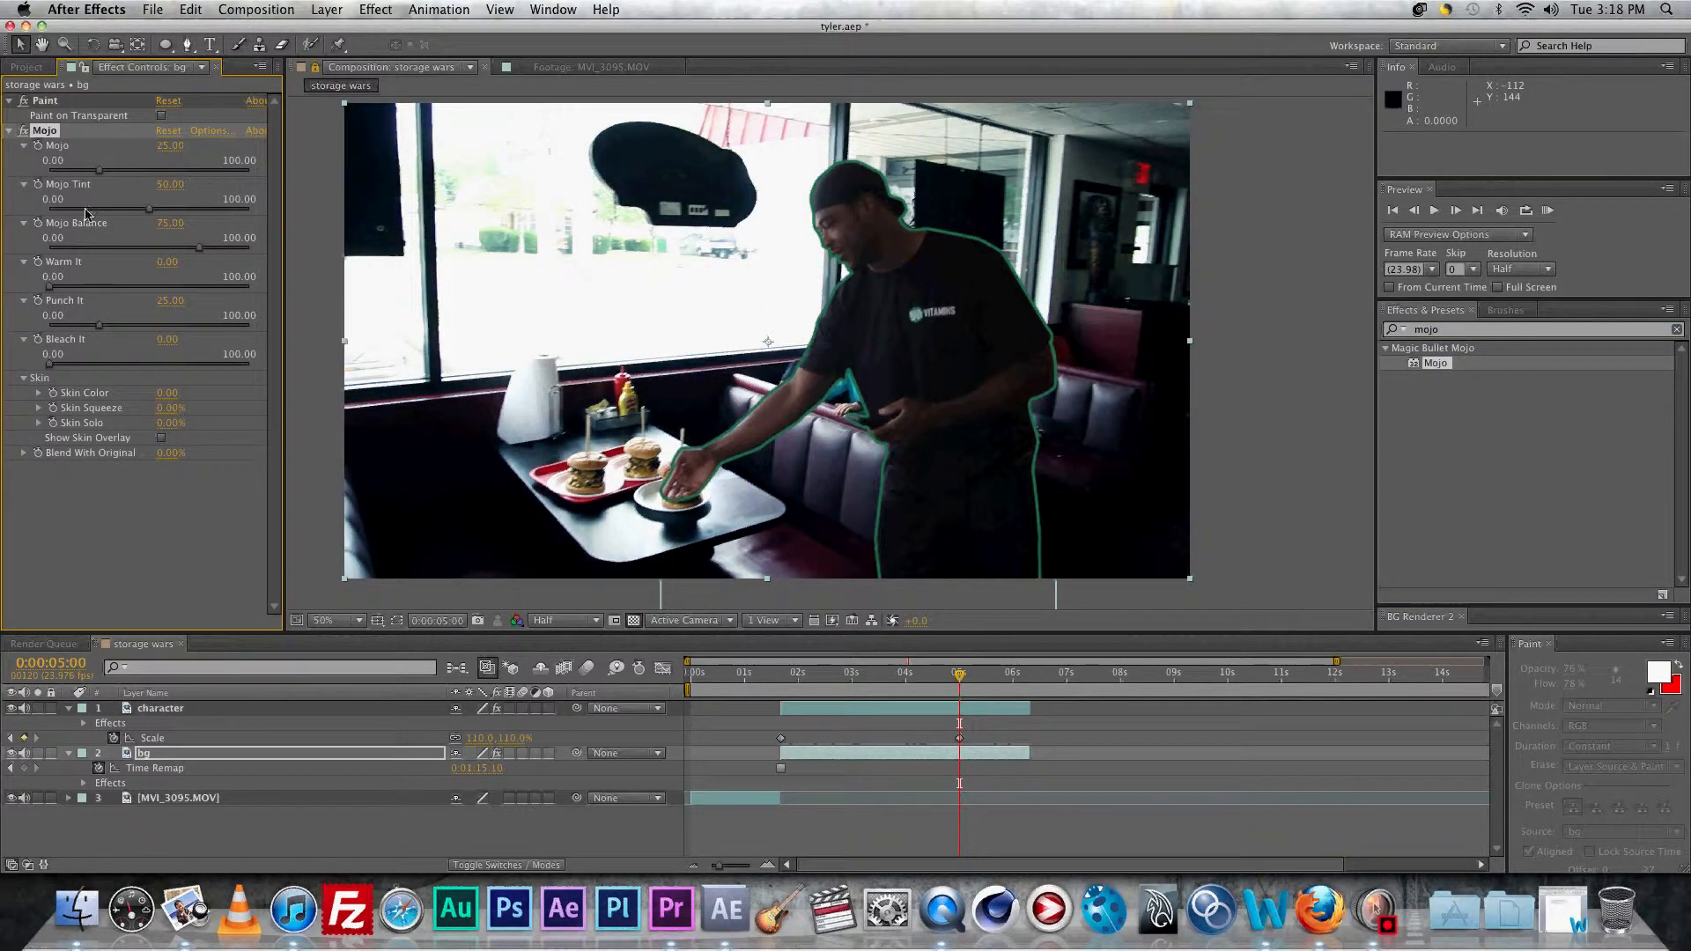
Step: Add Tint at 50% and an upward-brightening Curves effect to the character layer
{"action": "left_click", "coordinate": [164, 710]}
{"action": "left_click", "coordinate": [1461, 331]}
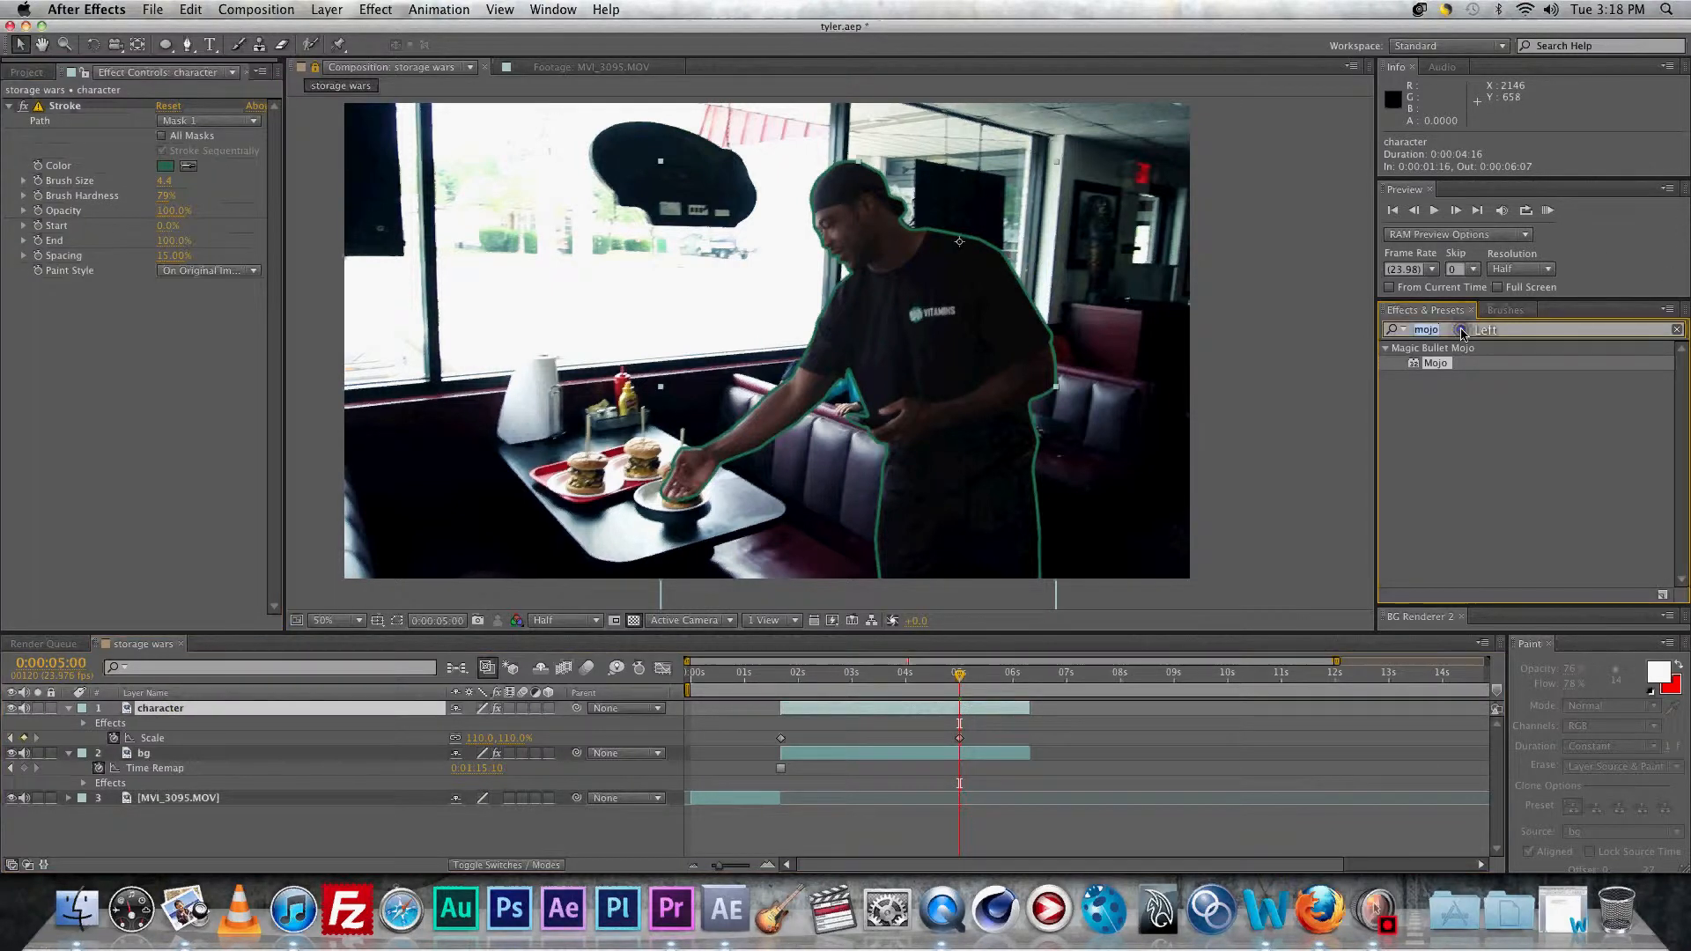
{"action": "type", "text": "tint"}
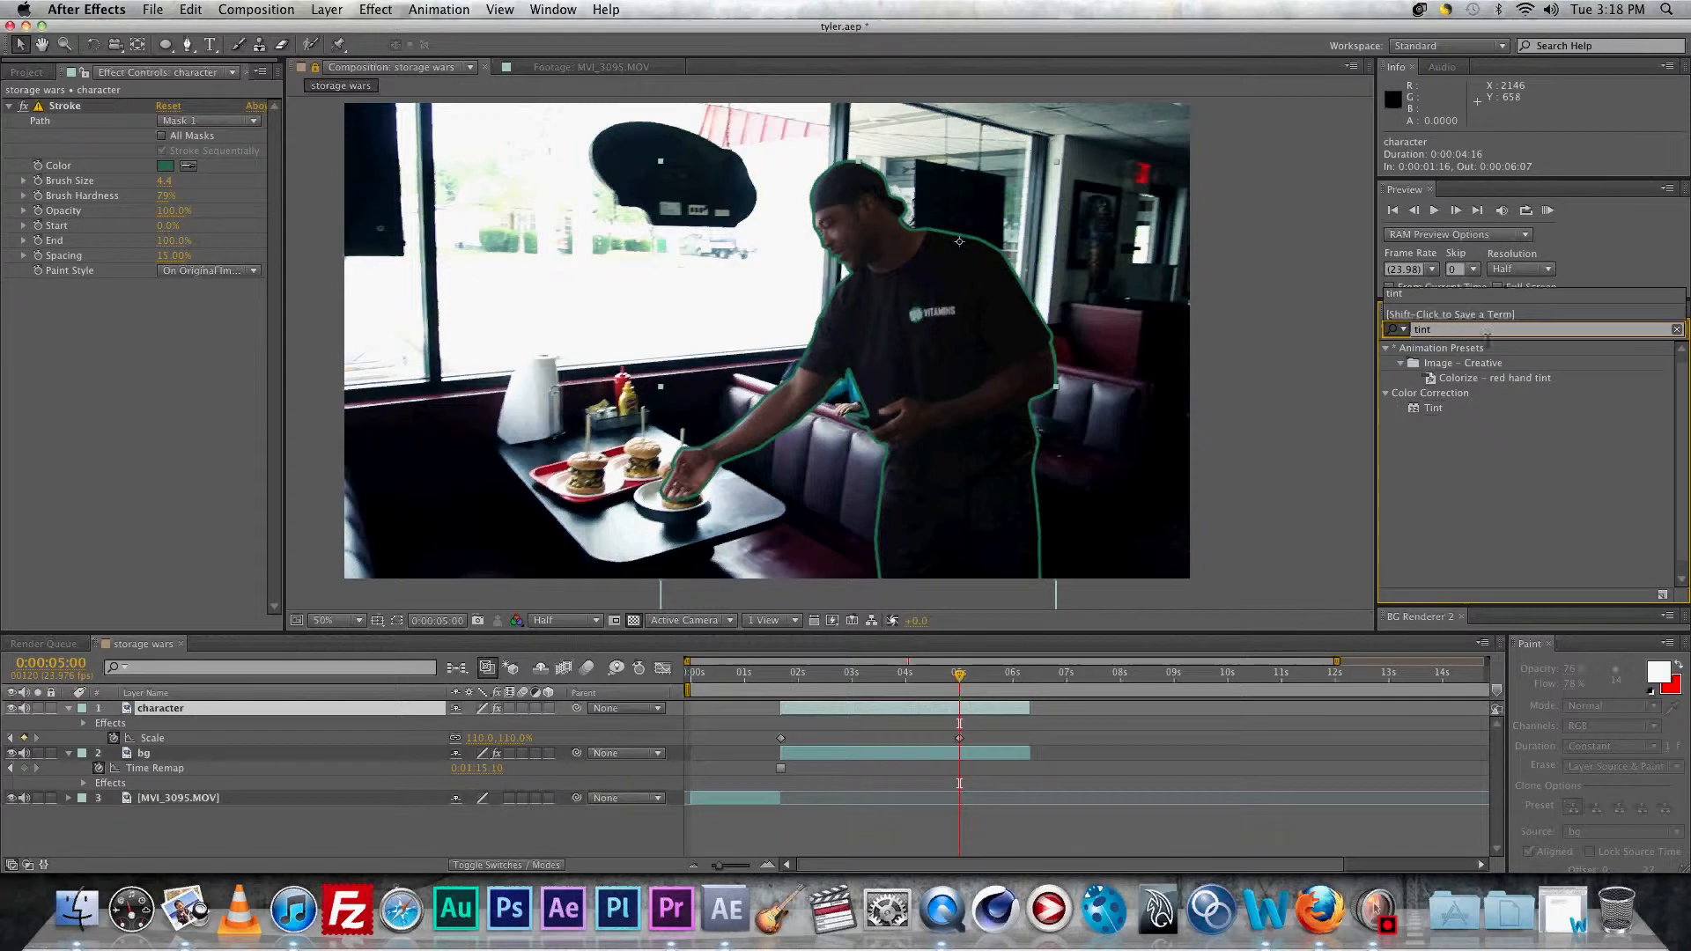
{"action": "left_click_drag", "start_coordinate": [1431, 408], "coordinate": [154, 401]}
{"action": "double_click", "coordinate": [1441, 334]}
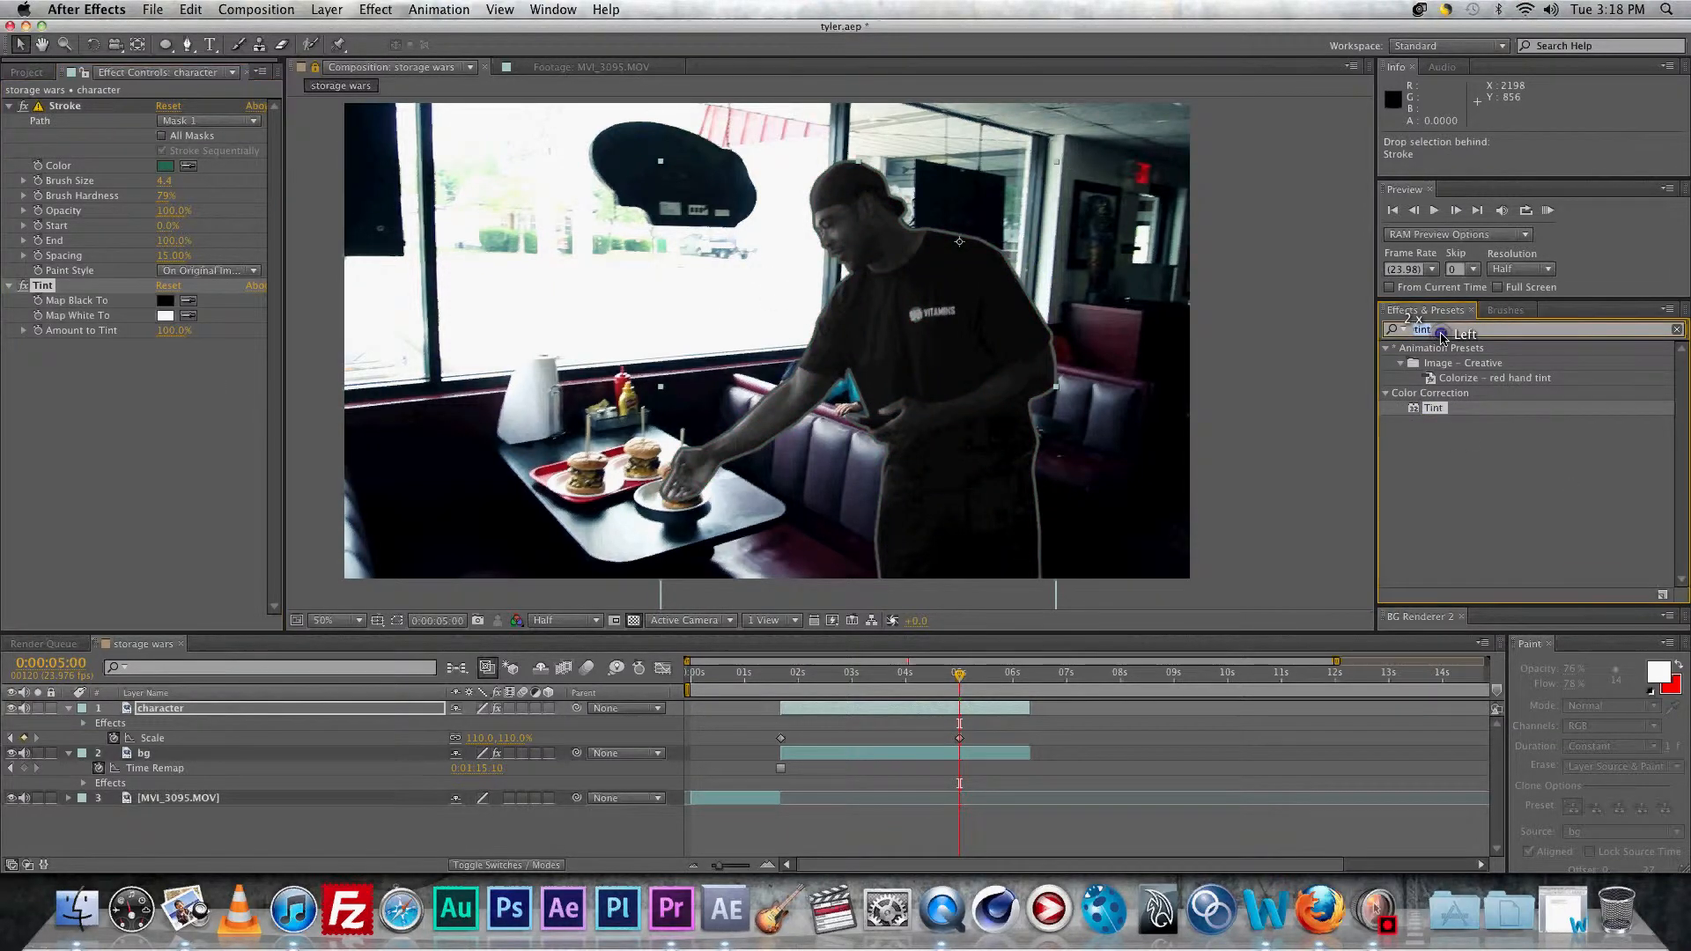
{"action": "type", "text": "curves"}
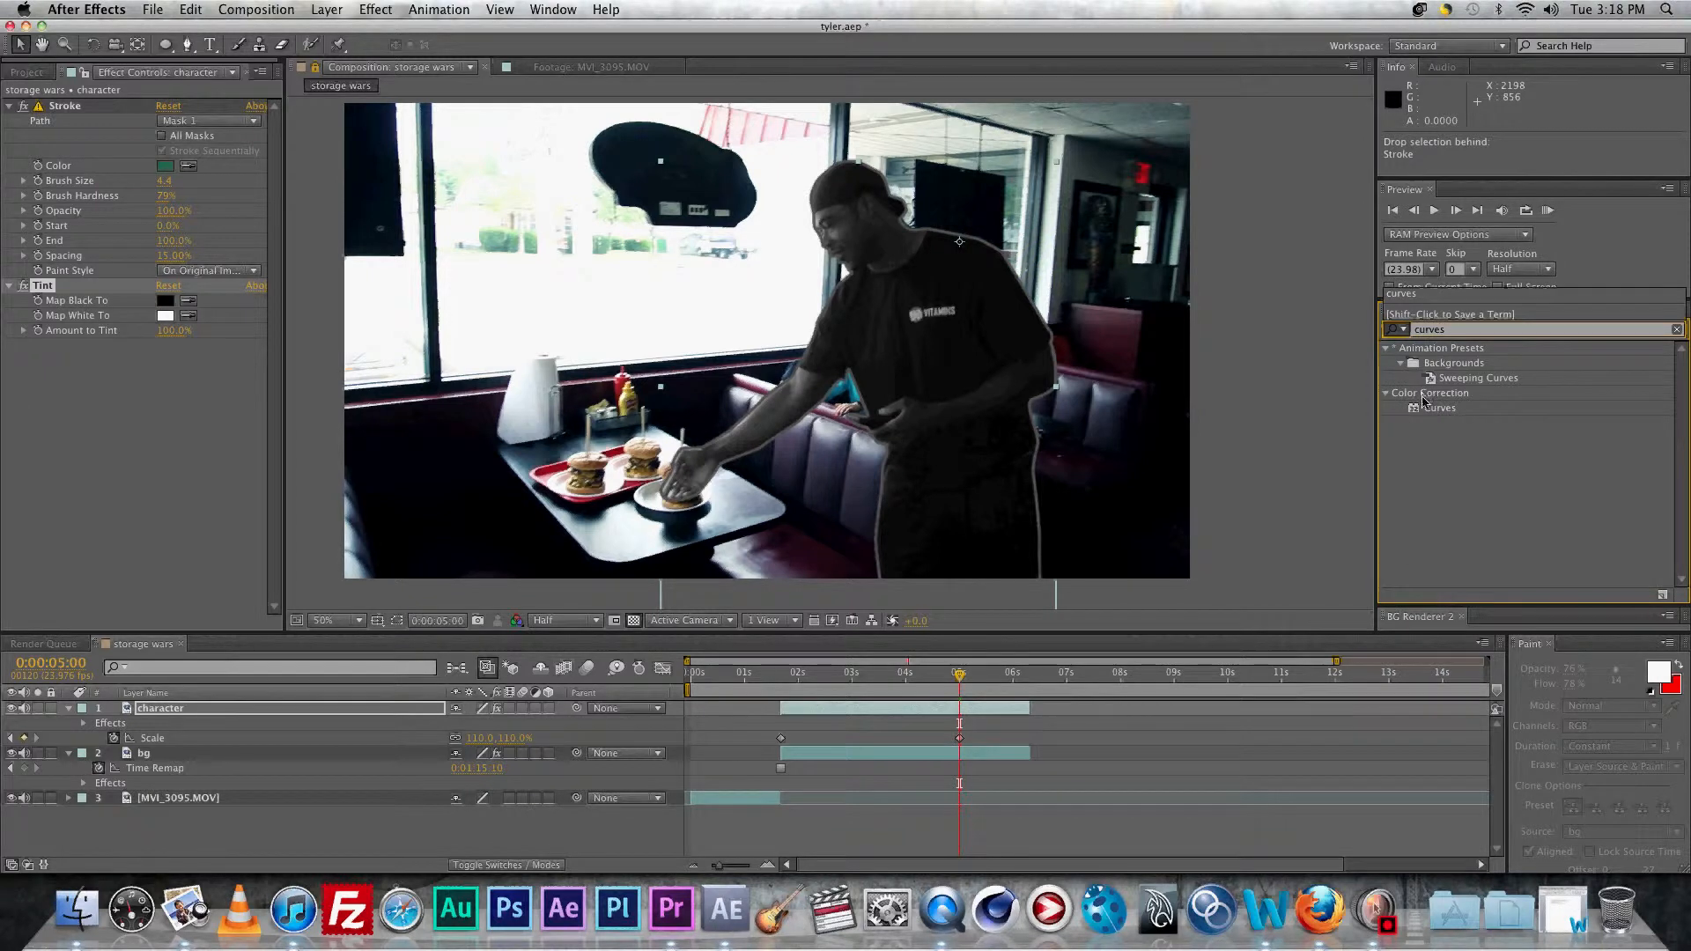
{"action": "double_click", "coordinate": [1435, 407]}
{"action": "left_click", "coordinate": [162, 332]}
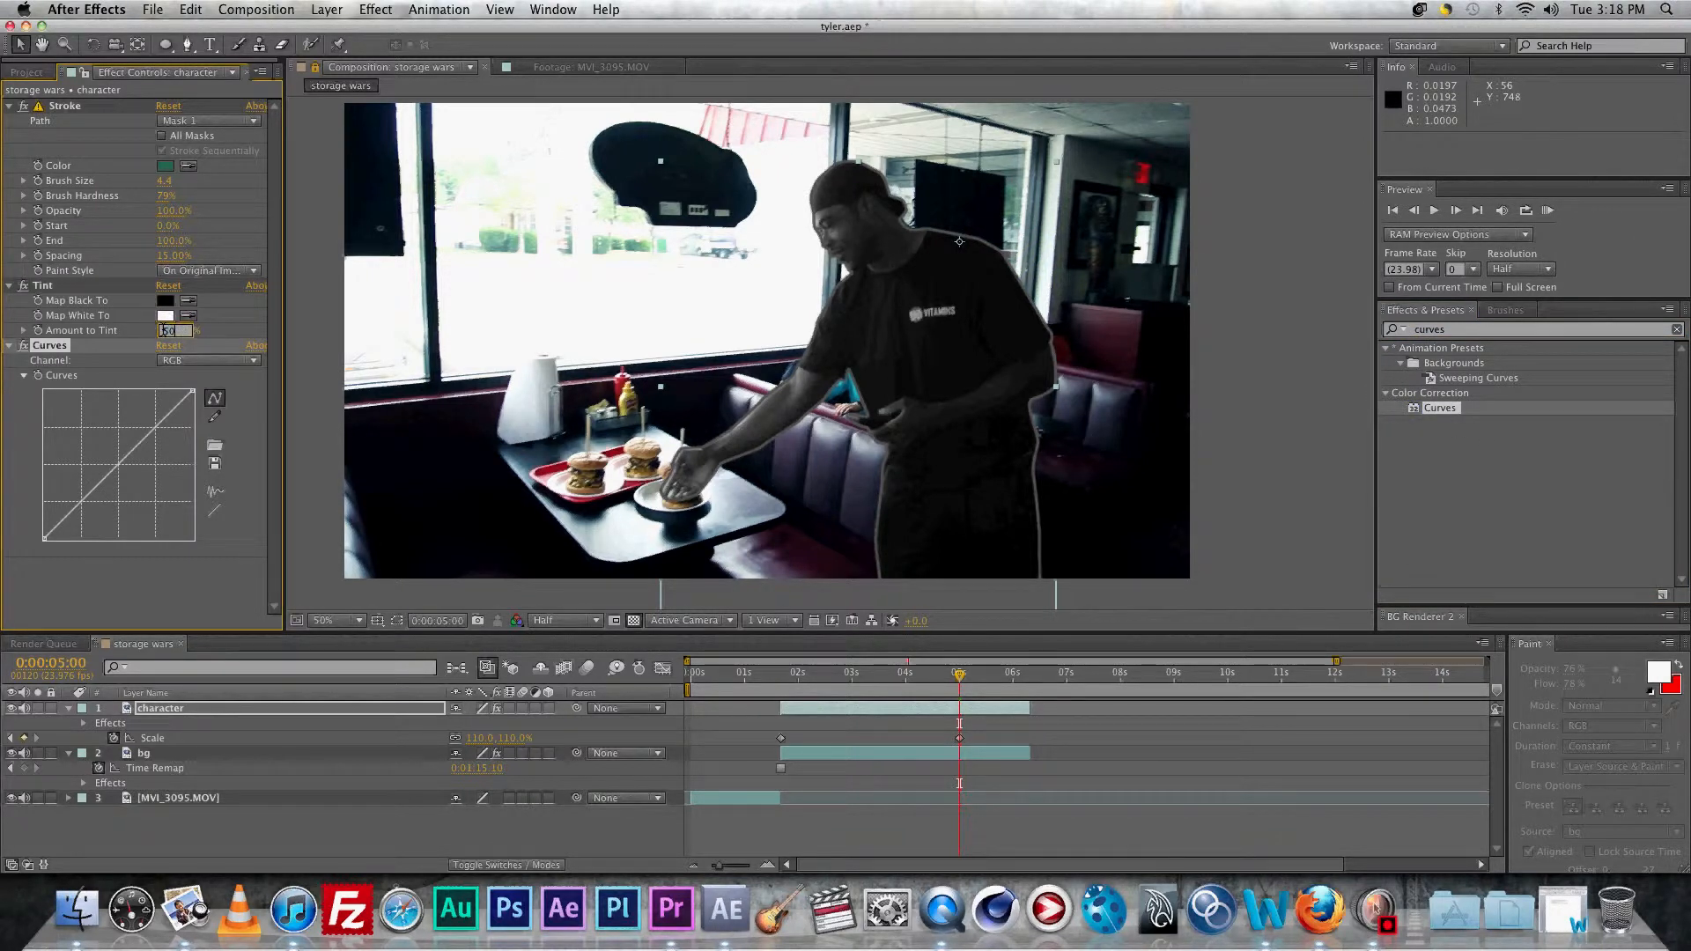
{"action": "key", "text": "Return"}
{"action": "left_click_drag", "start_coordinate": [98, 484], "coordinate": [99, 448]}
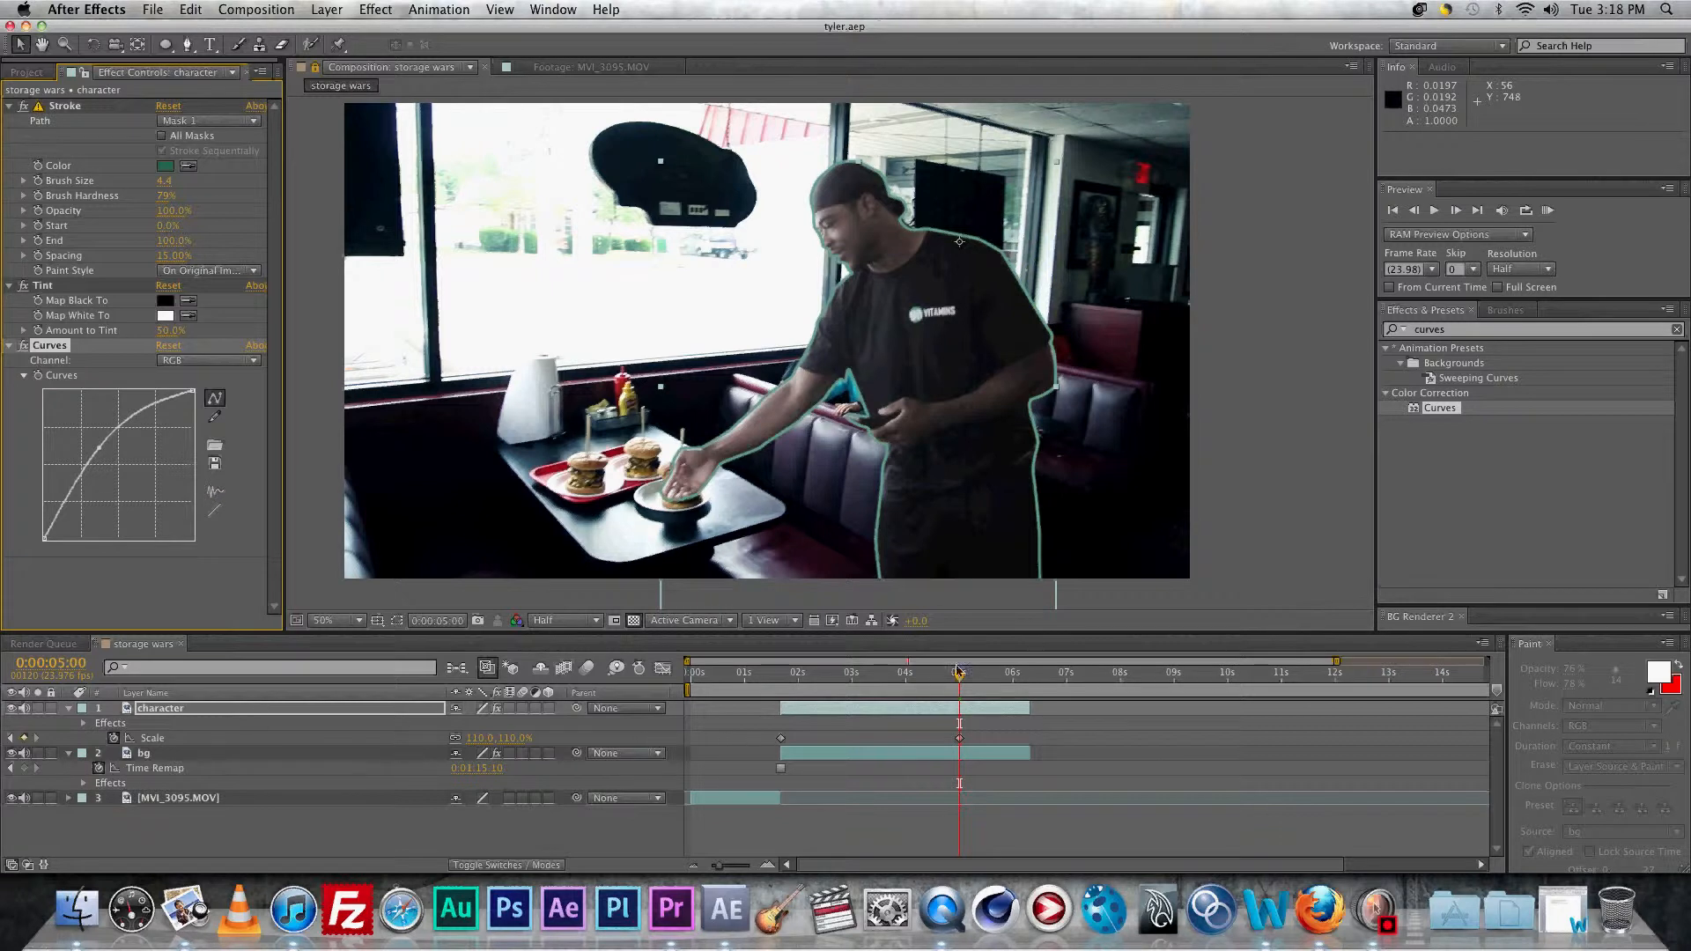
{"action": "mouse_move", "coordinate": [959, 676]}
{"action": "left_mouse_down"}
{"action": "mouse_move", "coordinate": [780, 665]}
{"action": "mouse_move", "coordinate": [960, 680]}
{"action": "left_mouse_up"}
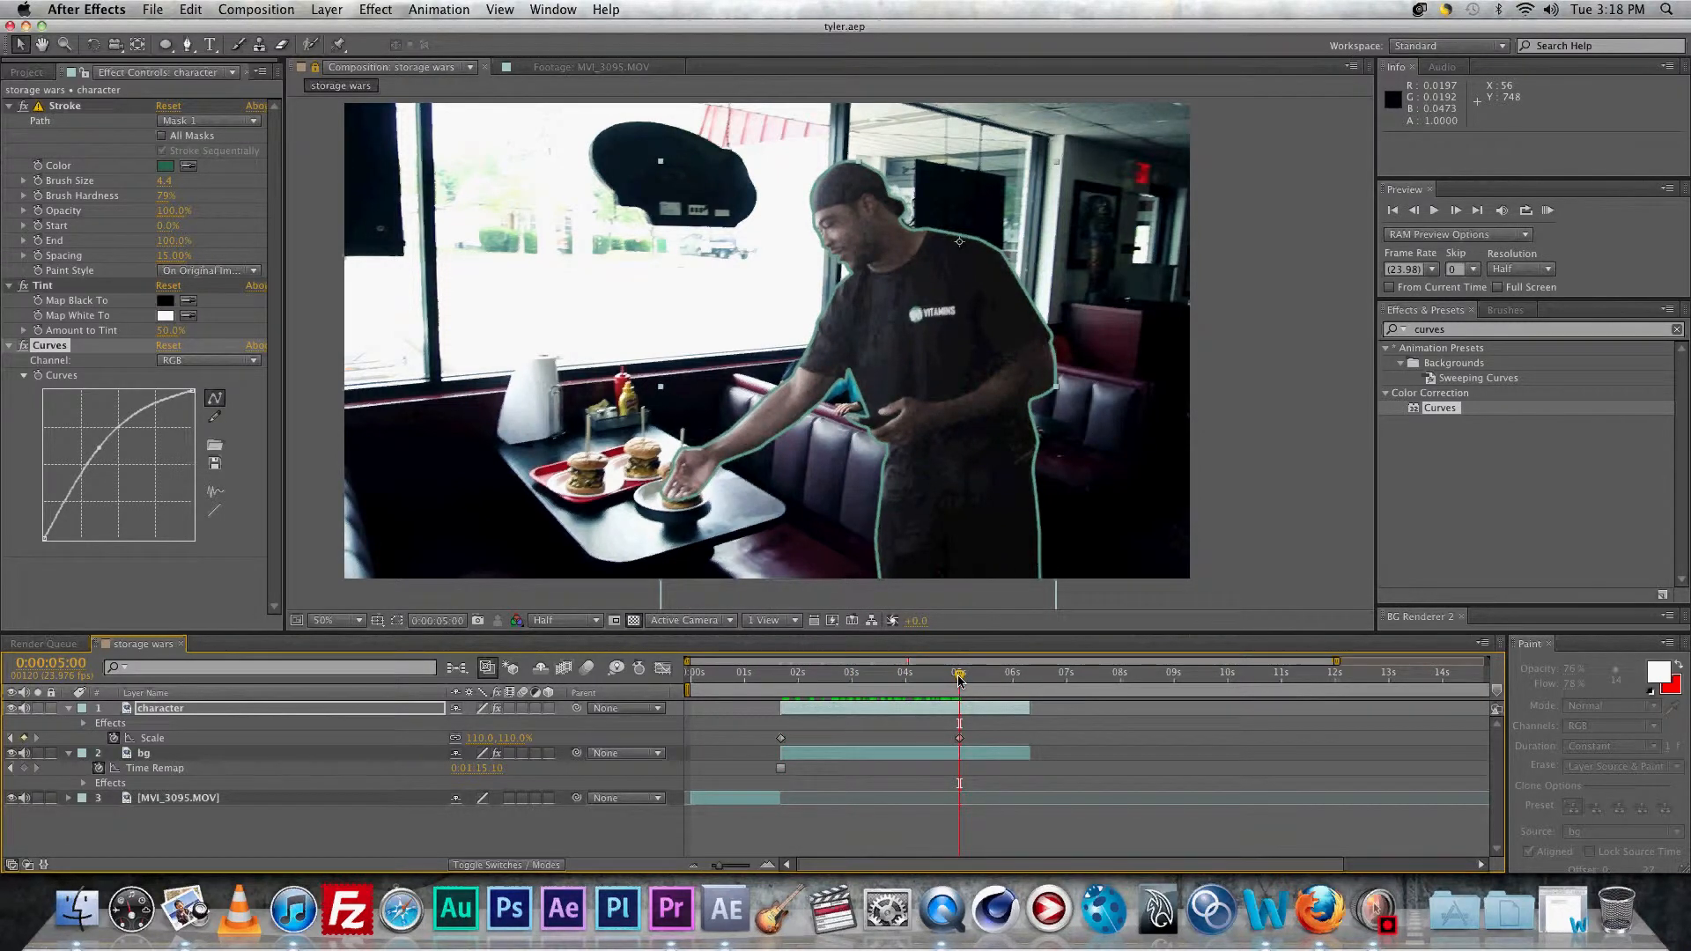
Step: Drag the bg layer's Clone 1–8 stroke in-points from 5 s to about 2 s, then collapse the layer
{"action": "left_click", "coordinate": [146, 755]}
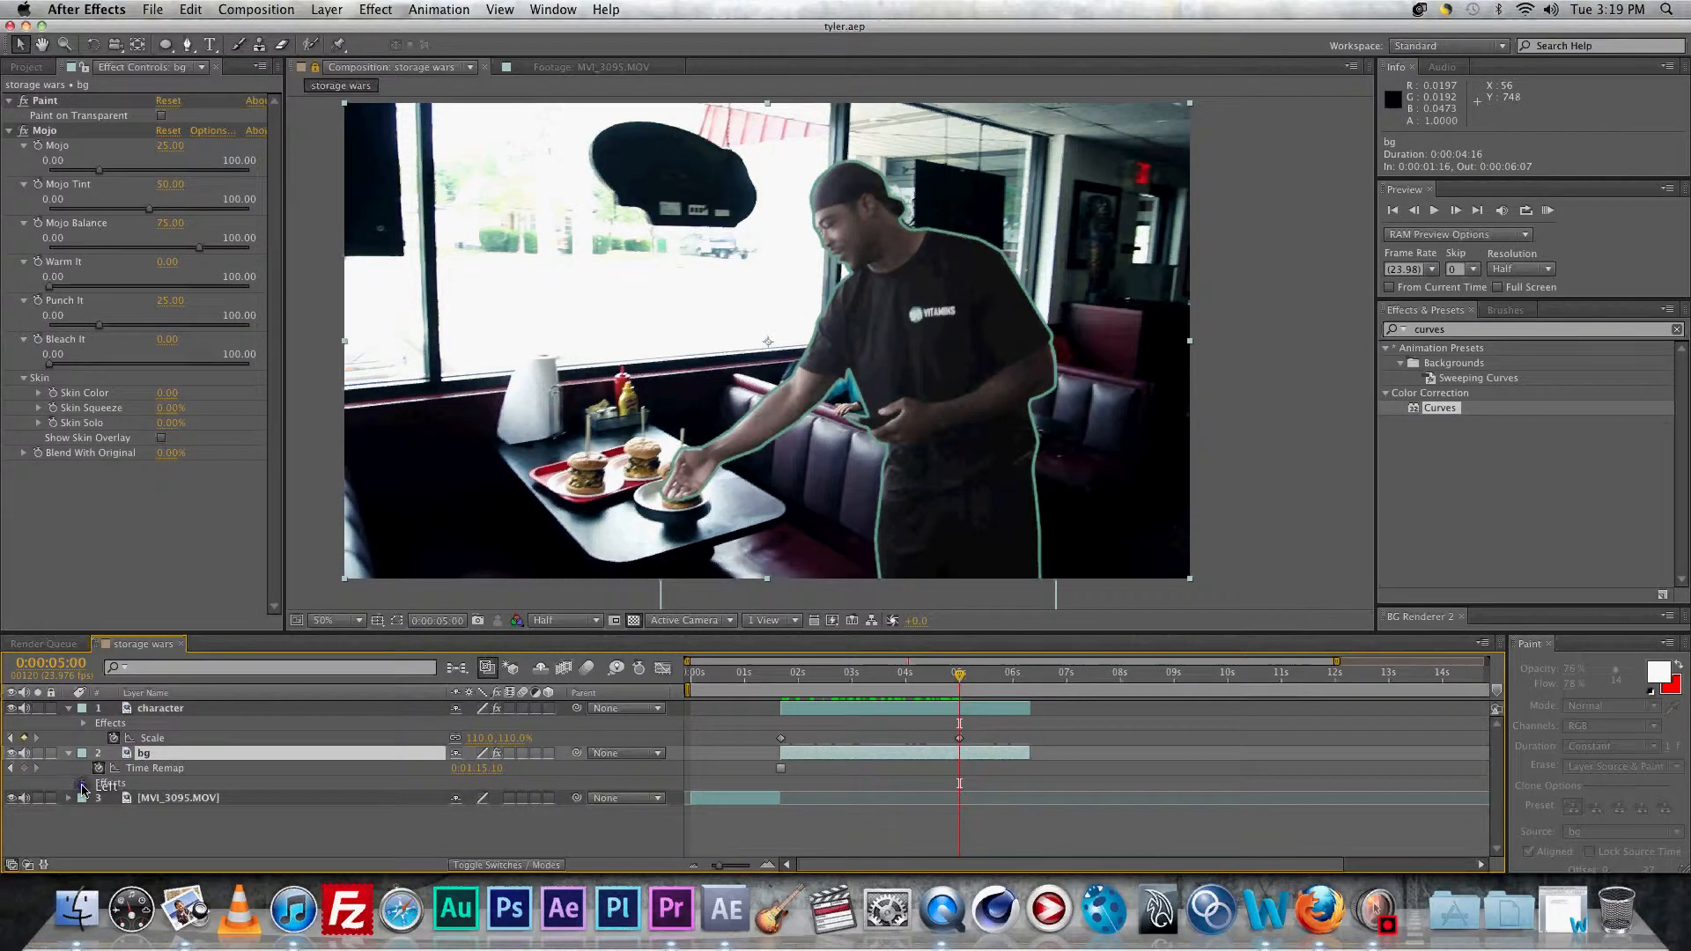
{"action": "left_click", "coordinate": [84, 783]}
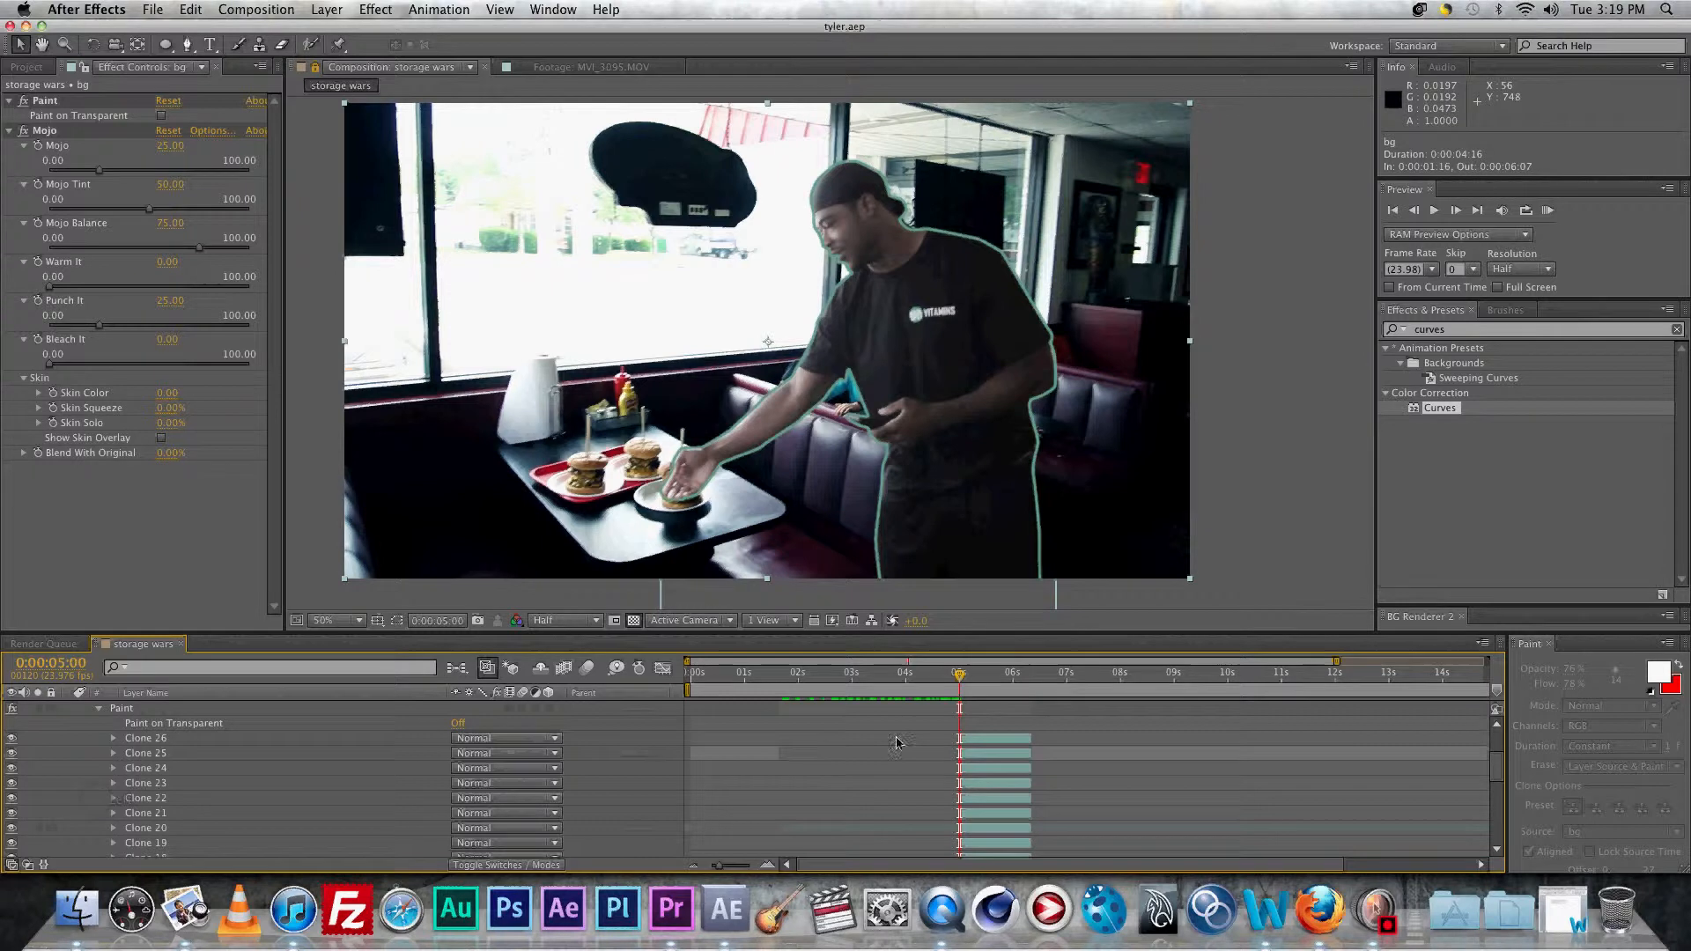
{"action": "left_click", "coordinate": [969, 740]}
{"action": "scroll", "coordinate": [897, 786], "scroll_direction": "down", "scroll_amount": 2}
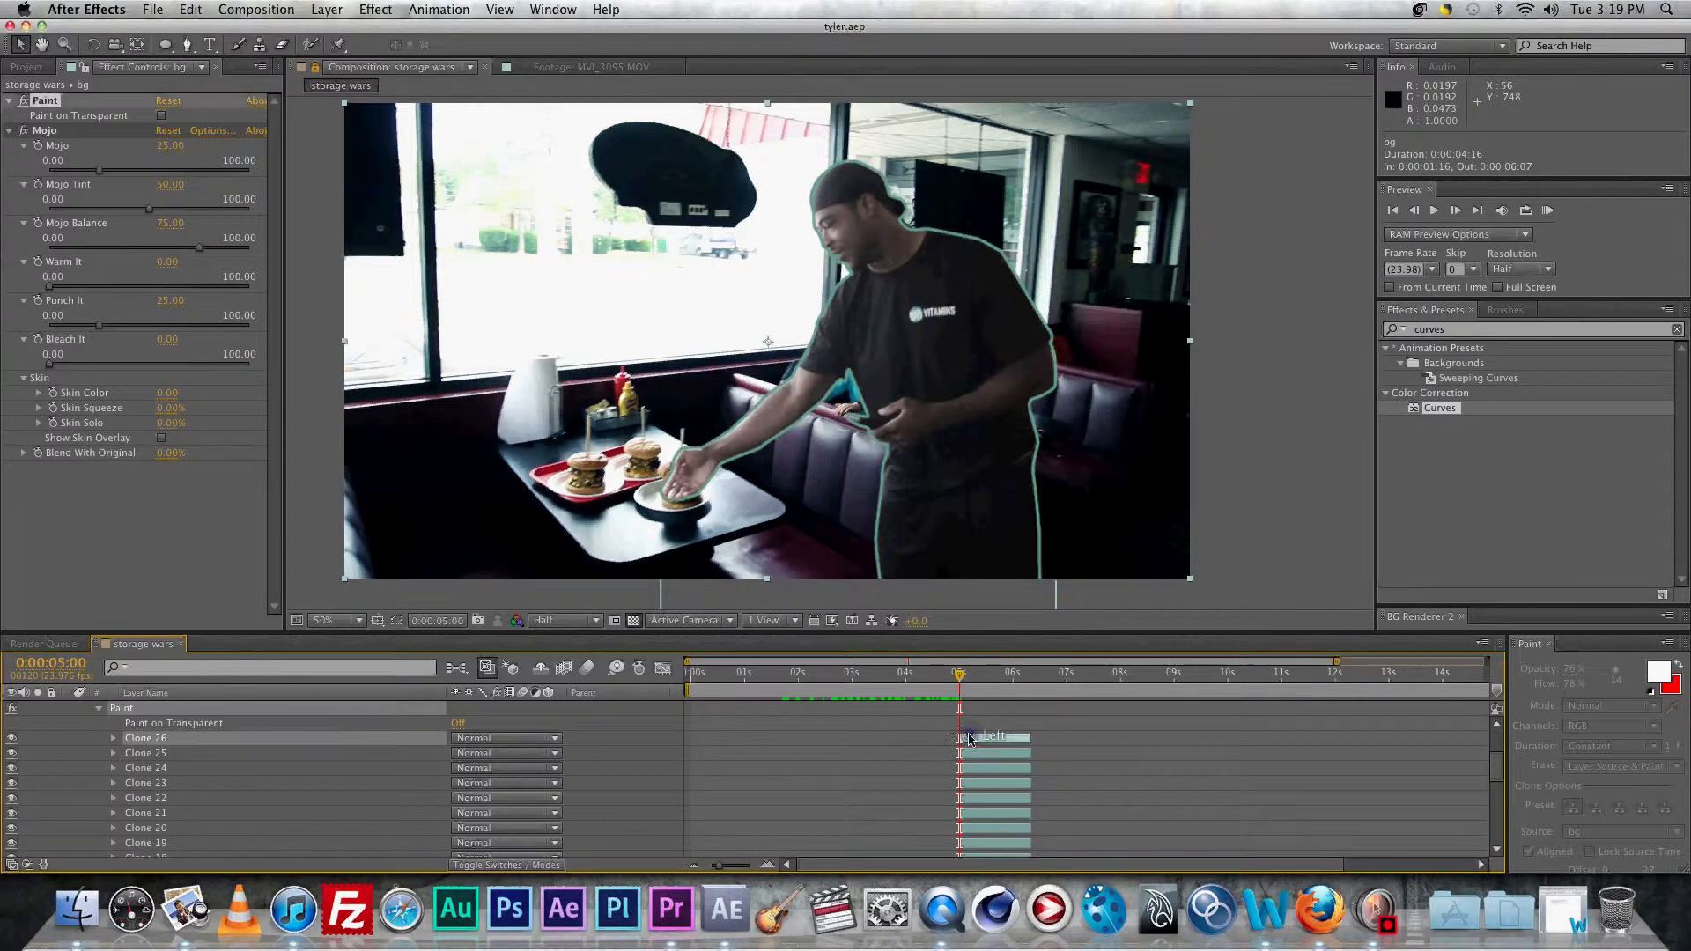
{"action": "scroll", "coordinate": [969, 828], "scroll_direction": "down", "scroll_amount": 5}
{"action": "left_click", "coordinate": [976, 825]}
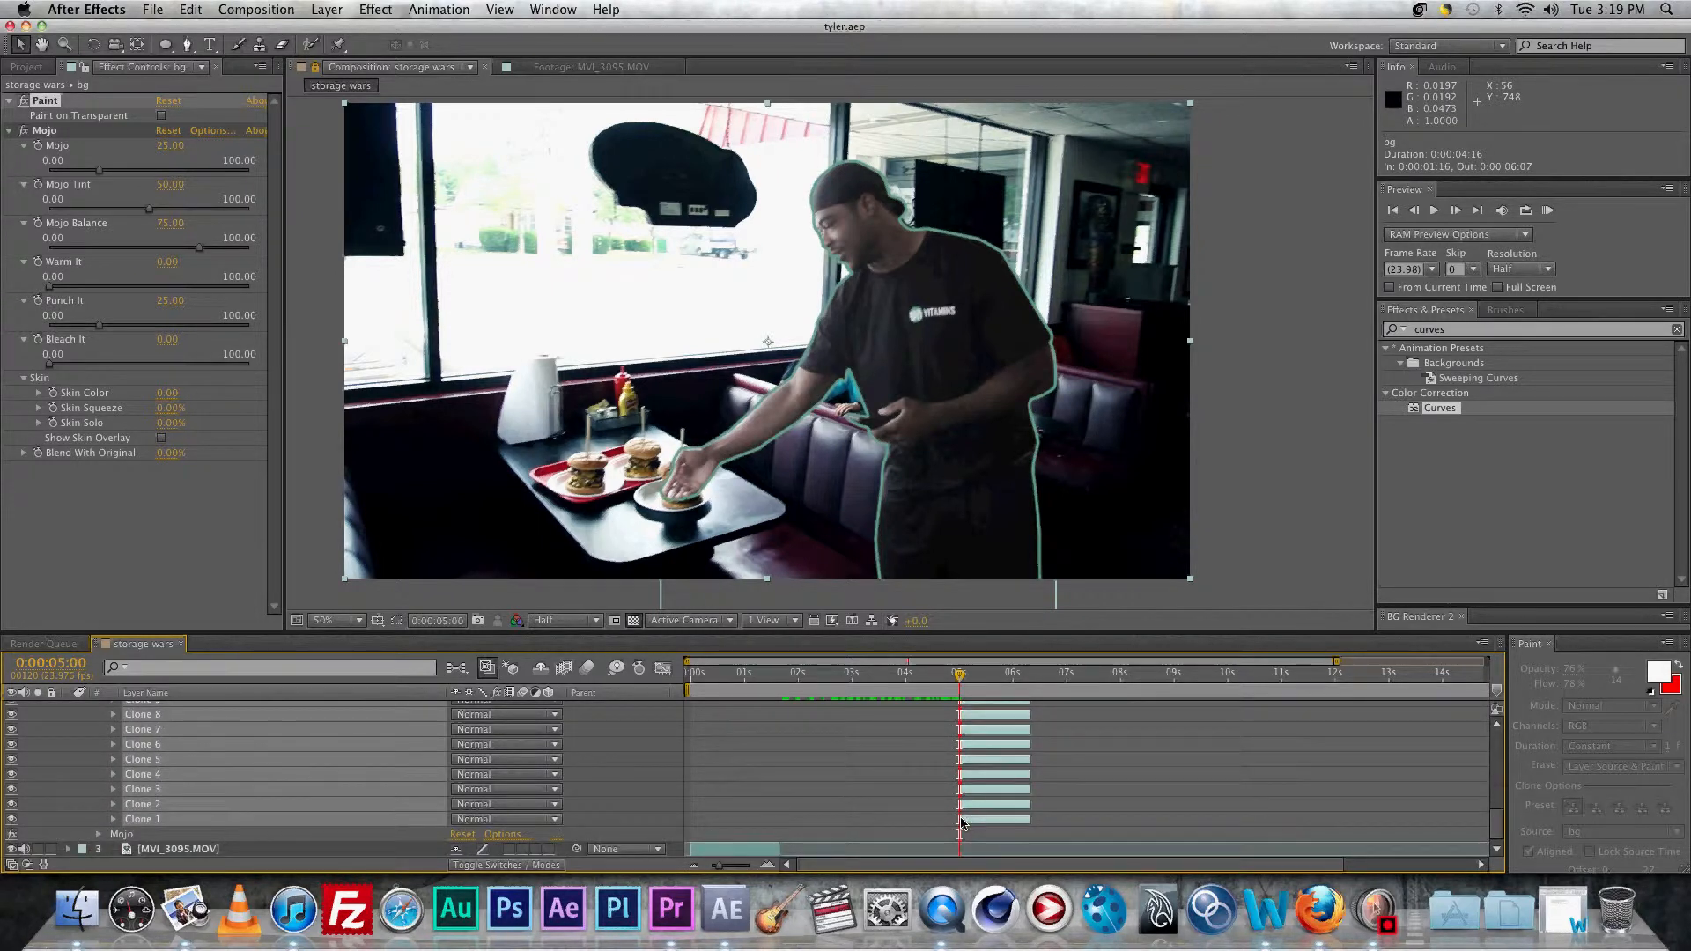
{"action": "mouse_move", "coordinate": [956, 819]}
{"action": "left_mouse_down"}
{"action": "mouse_move", "coordinate": [763, 803]}
{"action": "mouse_move", "coordinate": [776, 803]}
{"action": "left_mouse_up"}
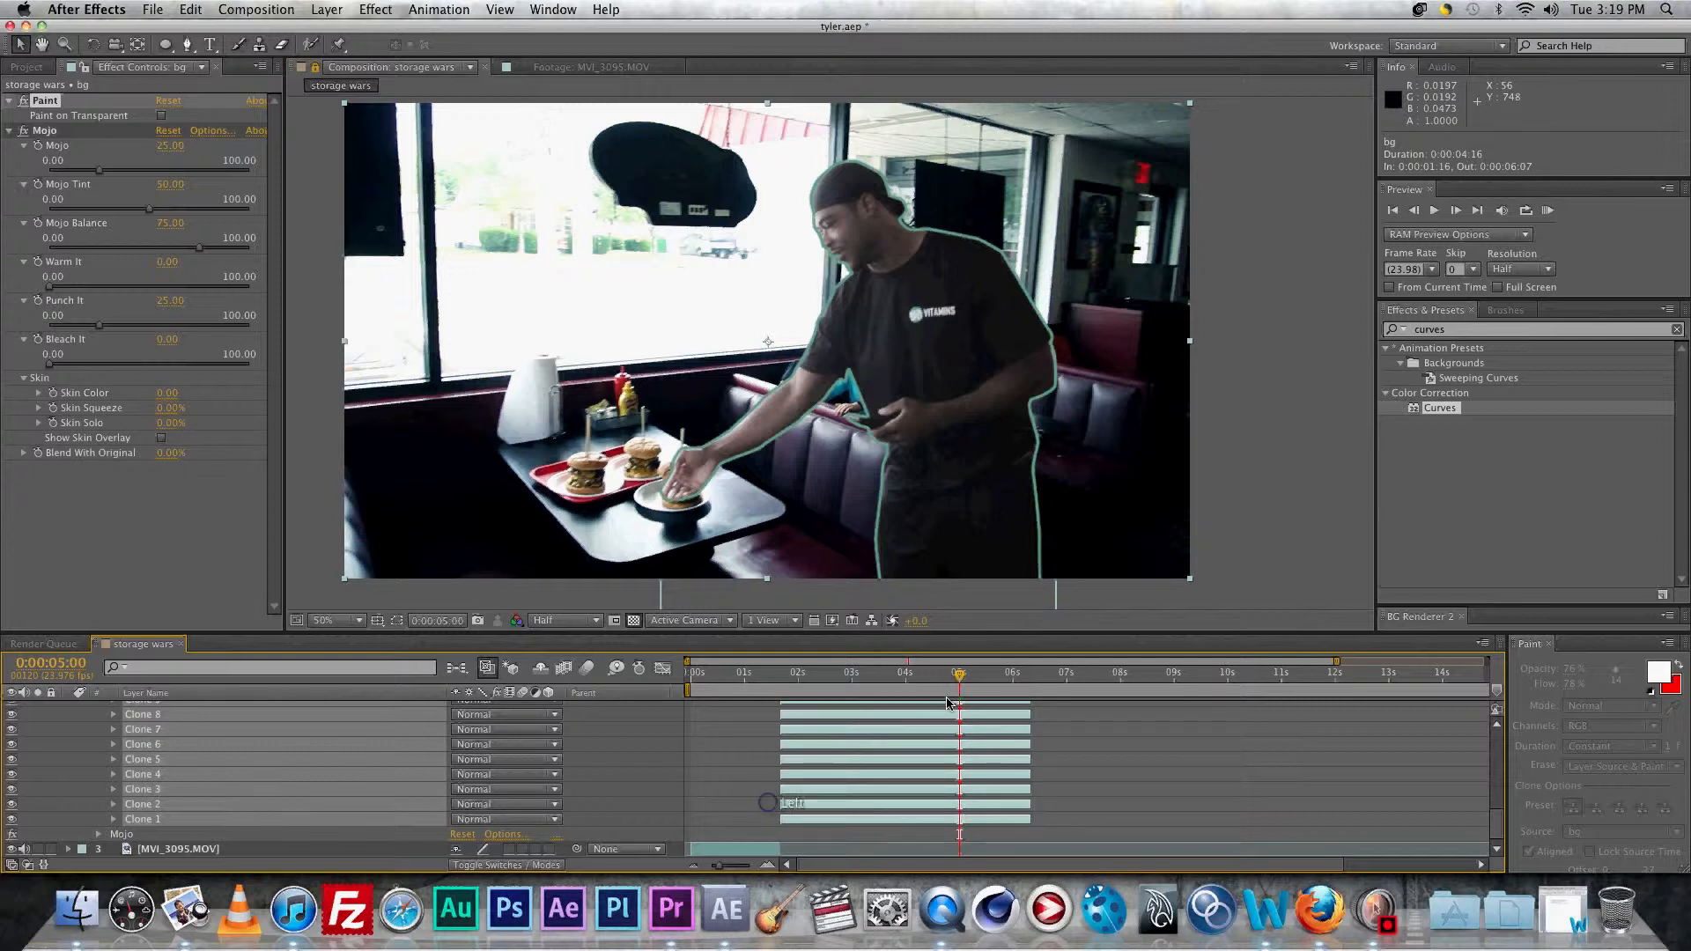
{"action": "mouse_move", "coordinate": [959, 680]}
{"action": "left_mouse_down"}
{"action": "mouse_move", "coordinate": [774, 660]}
{"action": "mouse_move", "coordinate": [1004, 678]}
{"action": "mouse_move", "coordinate": [872, 674]}
{"action": "left_mouse_up"}
{"action": "scroll", "coordinate": [753, 777], "scroll_direction": "up", "scroll_amount": 1}
{"action": "scroll", "coordinate": [101, 751], "scroll_direction": "up", "scroll_amount": 7}
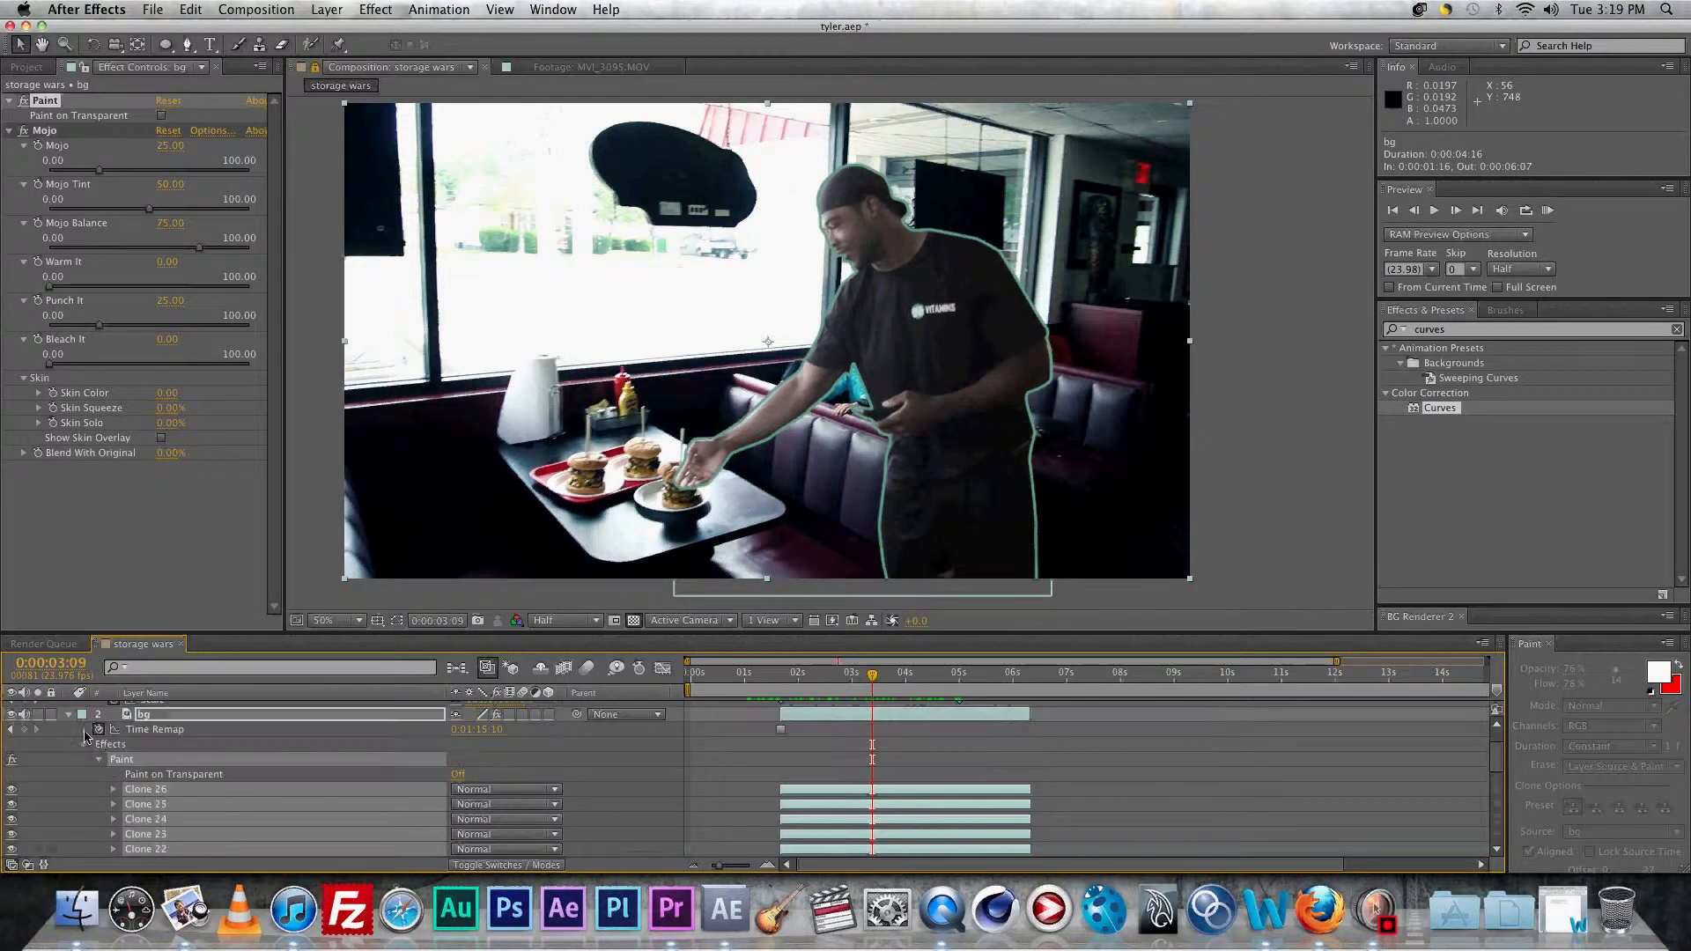
{"action": "left_click", "coordinate": [99, 759]}
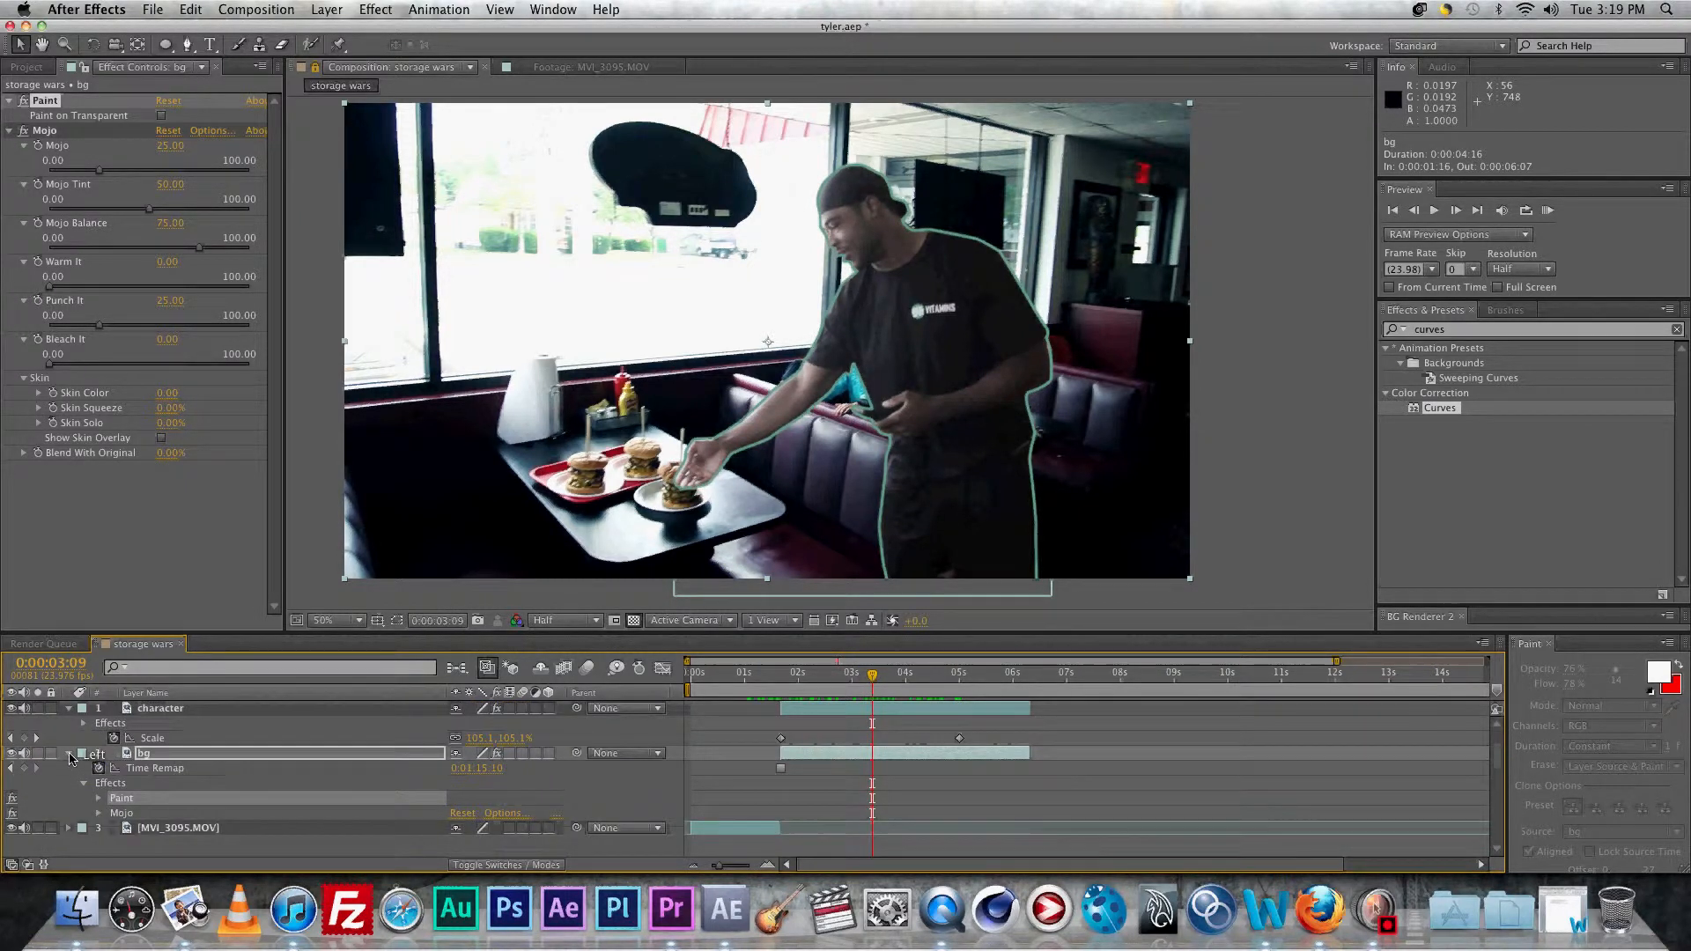
{"action": "left_click", "coordinate": [68, 753]}
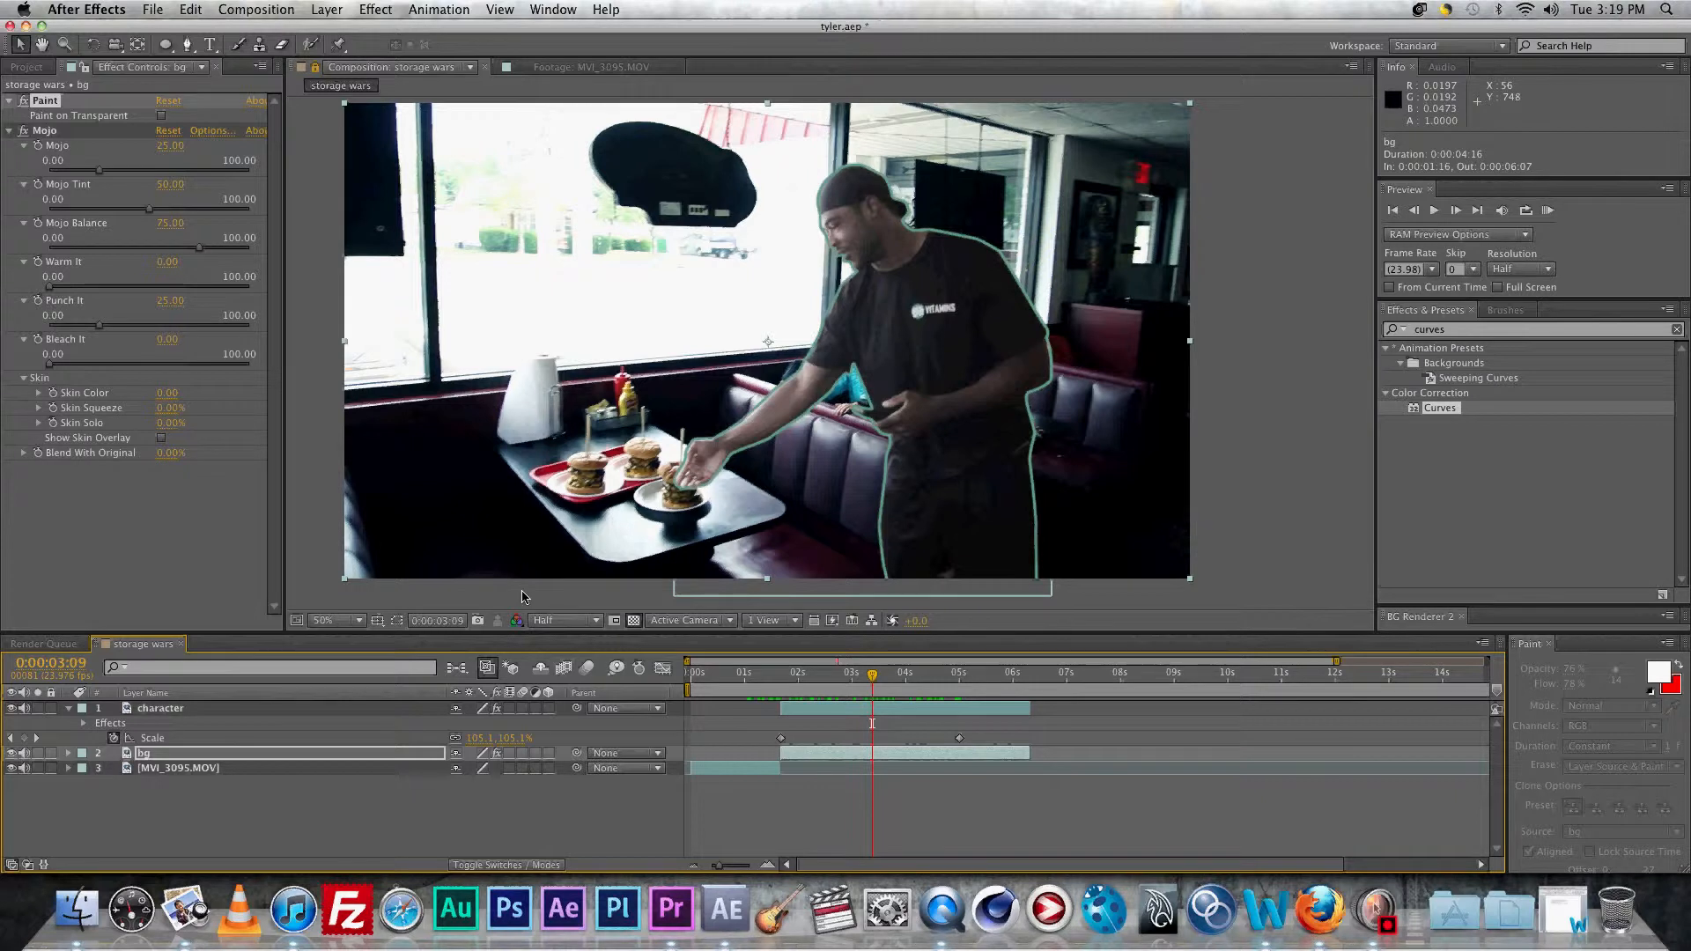
{"action": "key", "text": "ctrl+t"}
{"action": "left_click", "coordinate": [565, 266]}
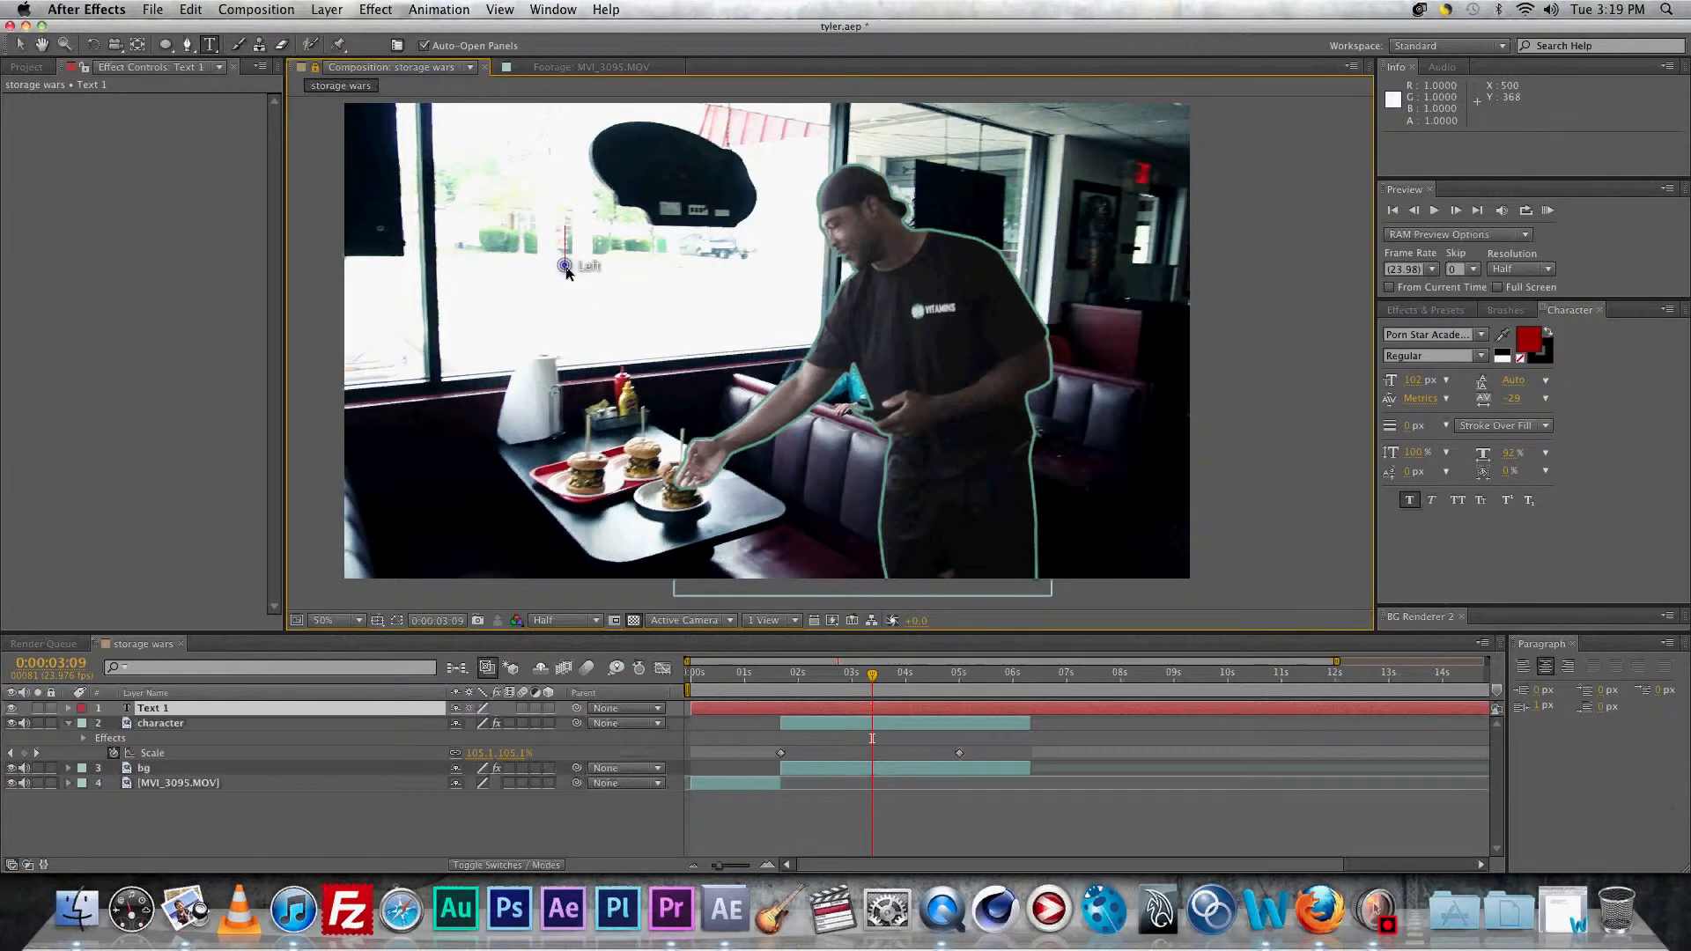
{"action": "type", "text": "THE CH"}
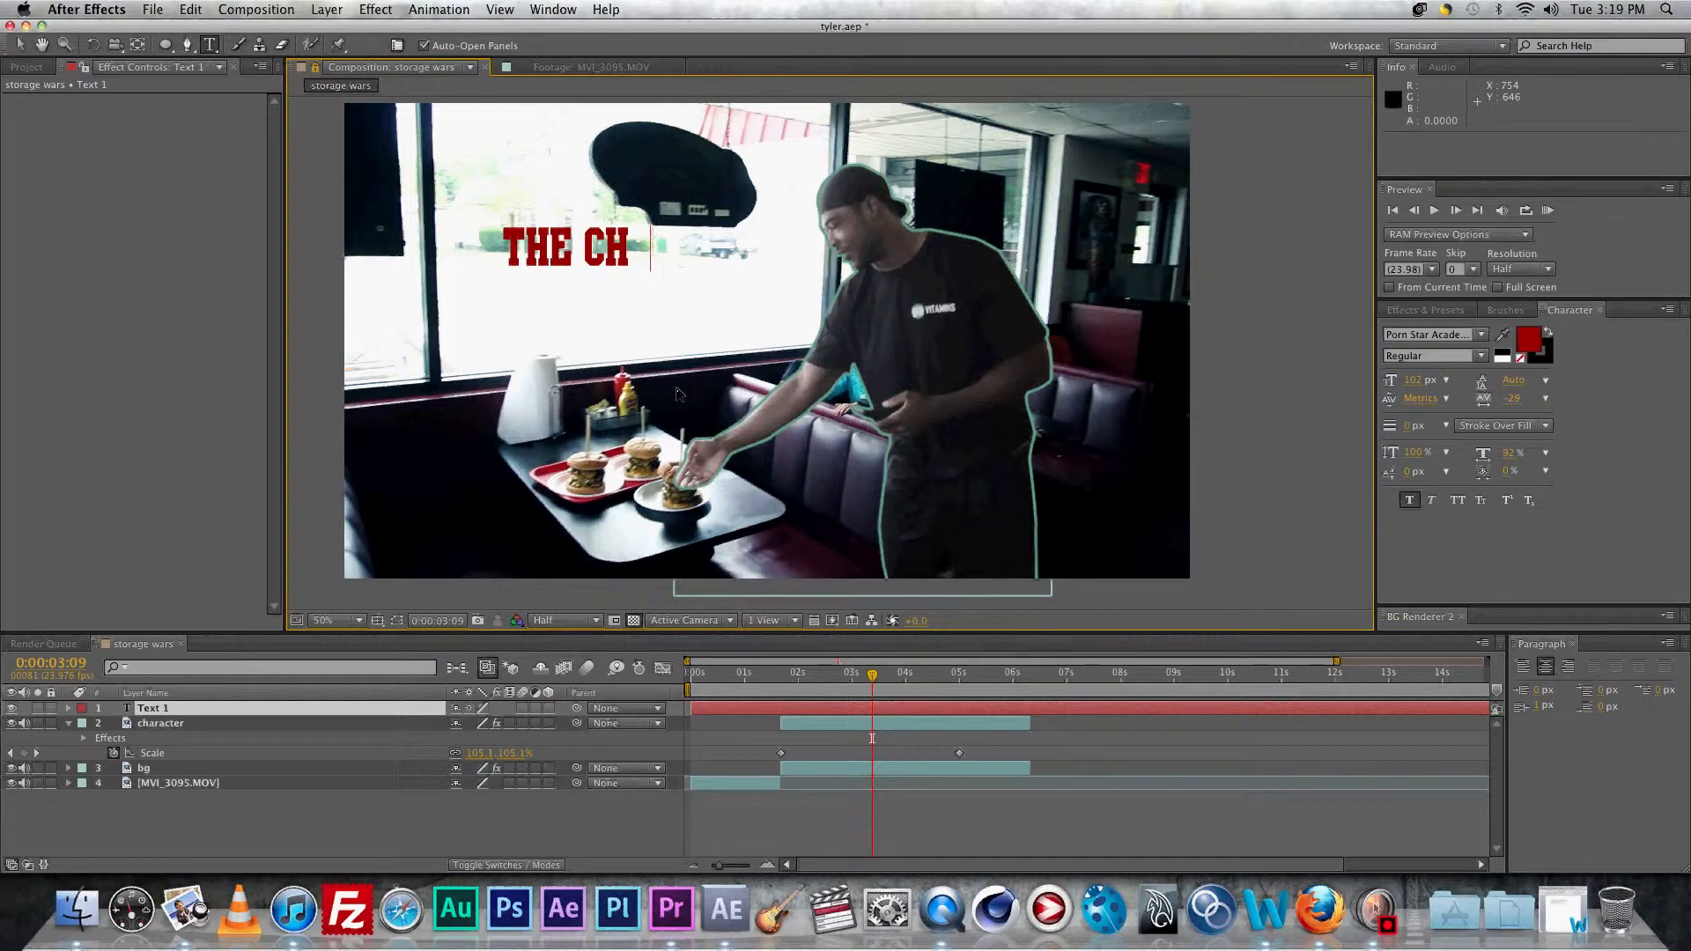
{"action": "type", "text": "ALLENGER"}
{"action": "key", "text": "Return"}
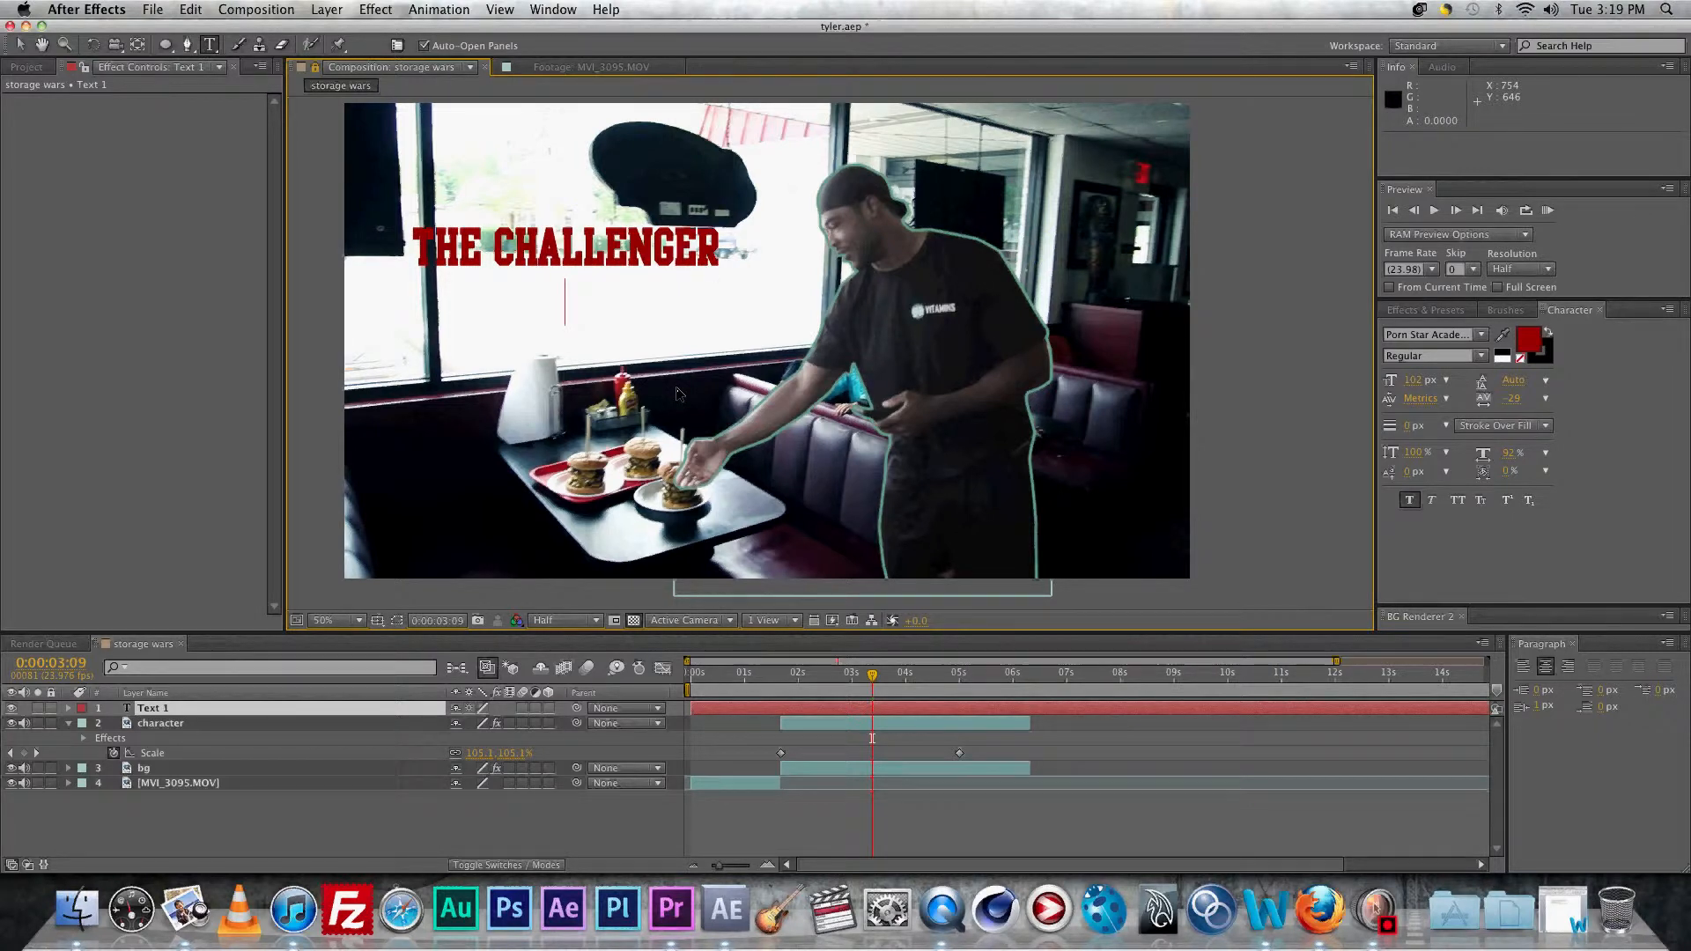
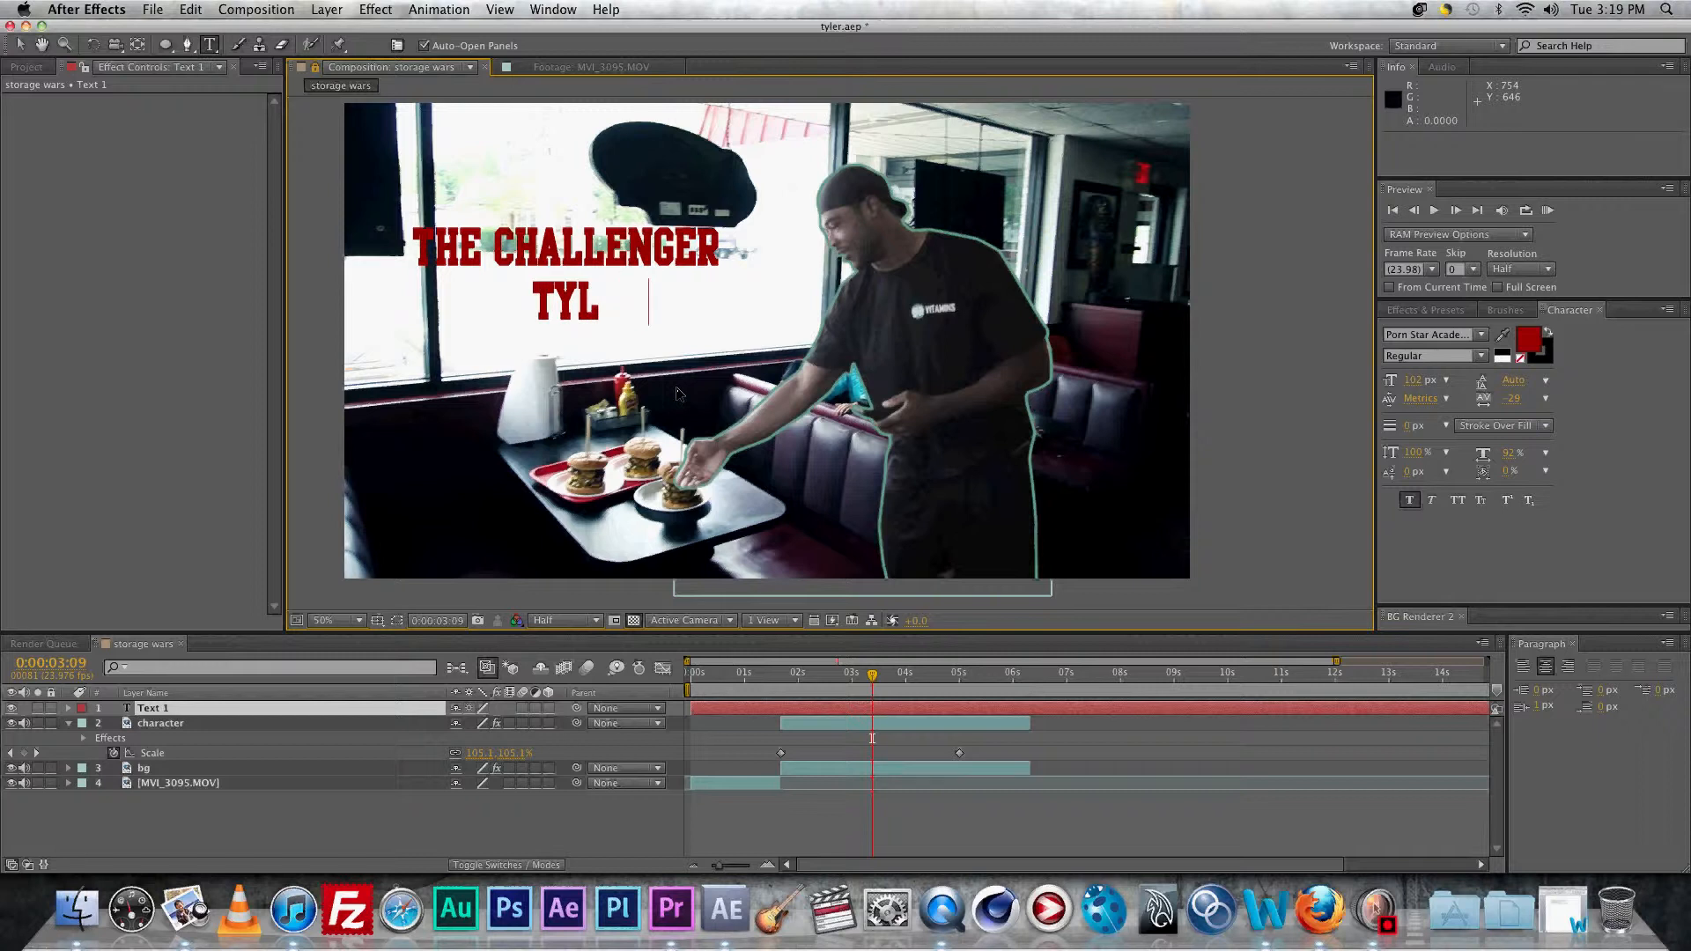
{"action": "left_click", "coordinate": [182, 710]}
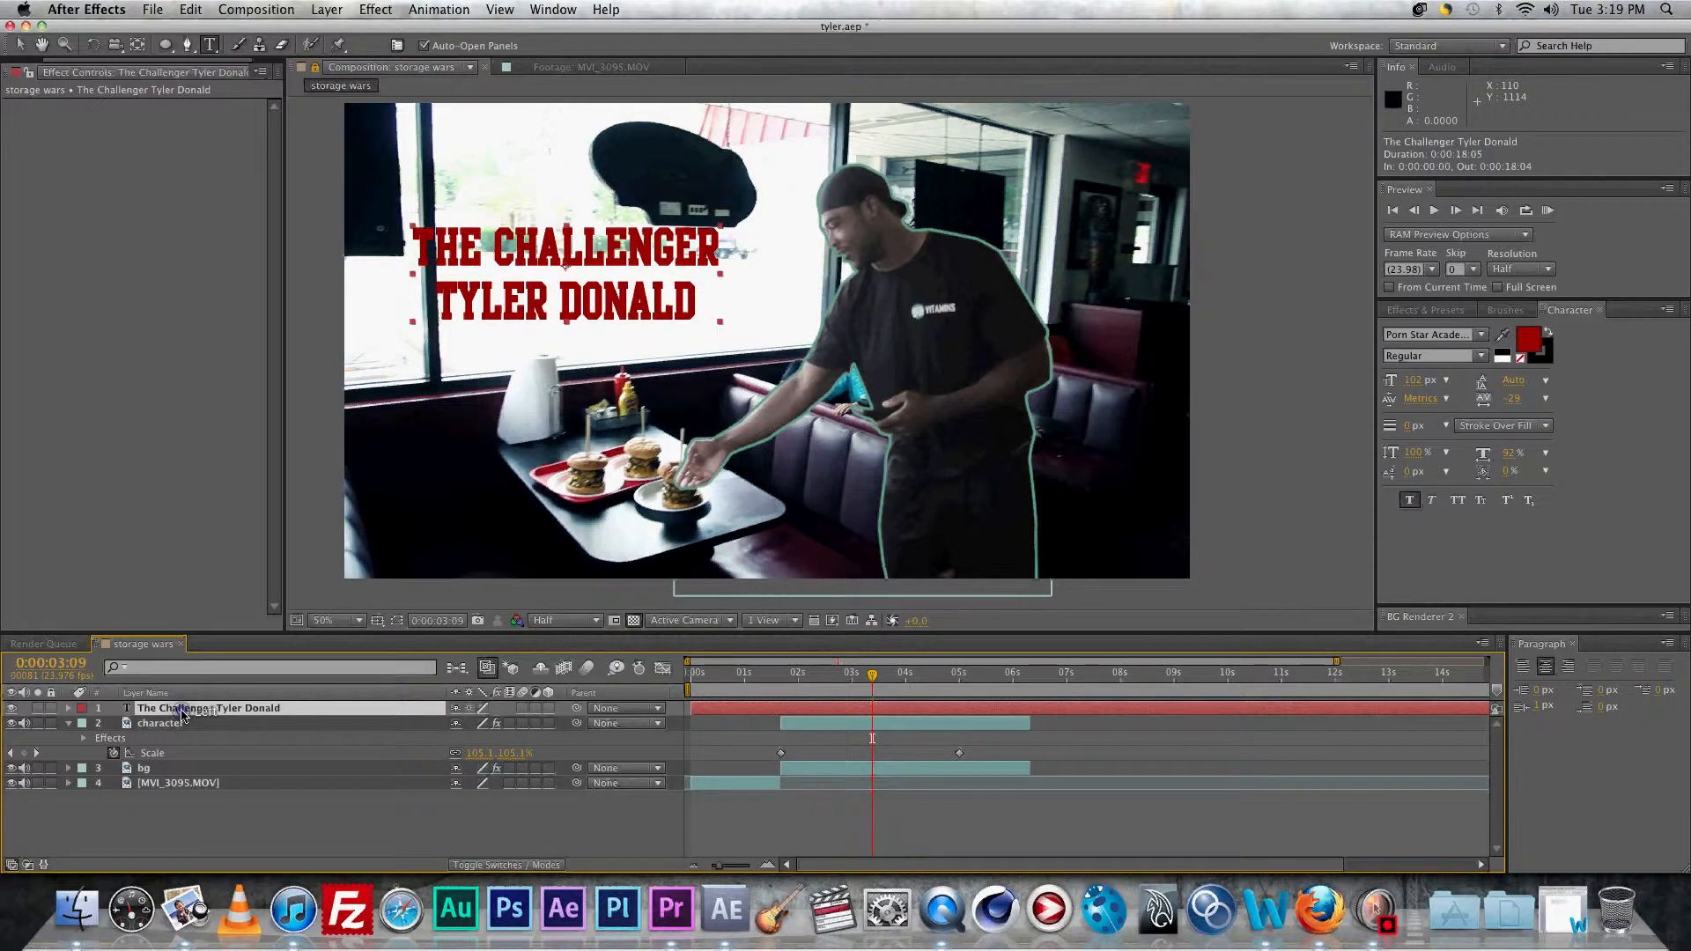
{"action": "key", "text": "v"}
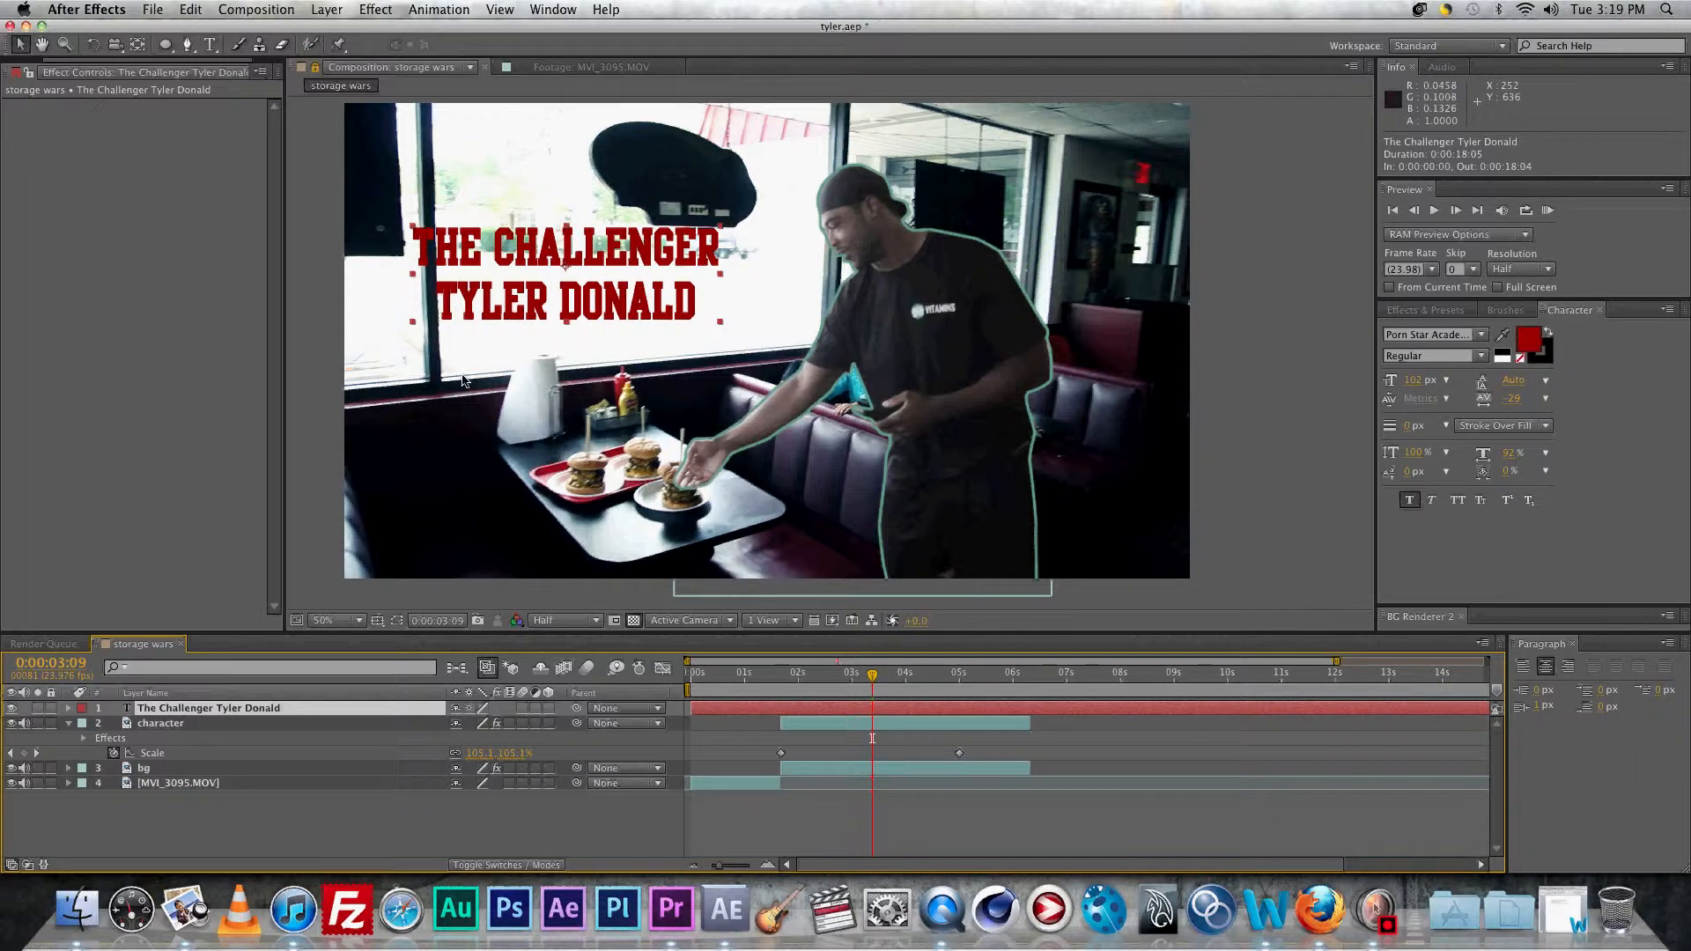
{"action": "left_click", "coordinate": [549, 709]}
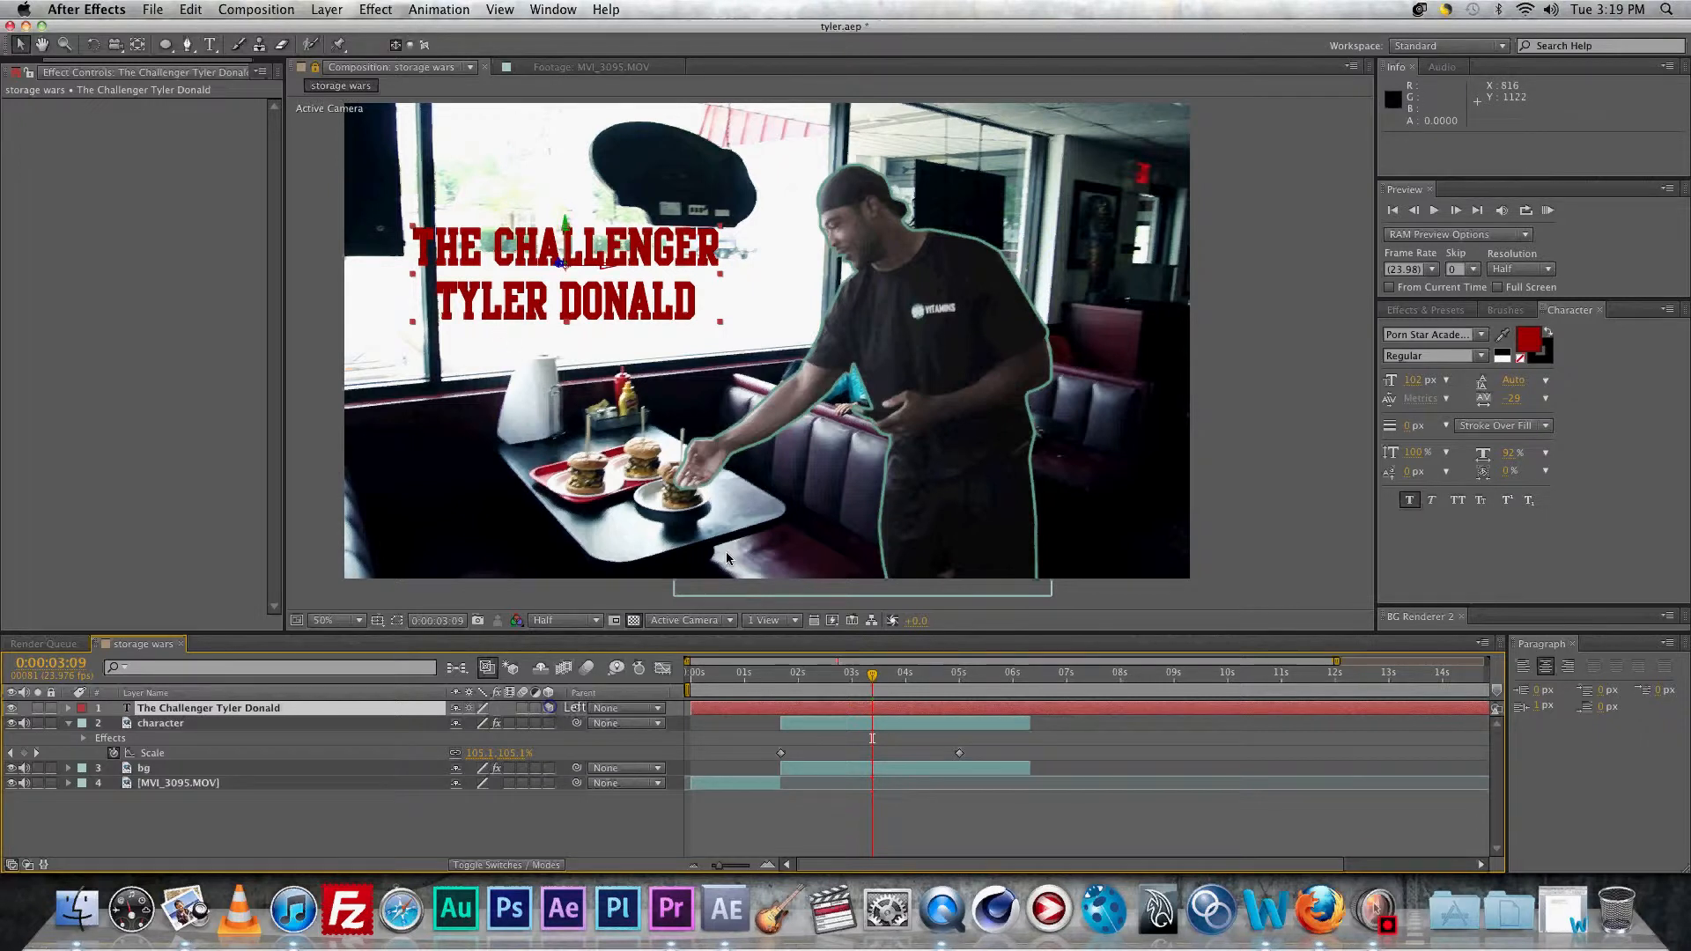
Step: Keyframe the title at 1:18 with Y Rotation about -41°, Z Rotation -2°, position 743.2, 394.8
{"action": "key", "text": "p"}
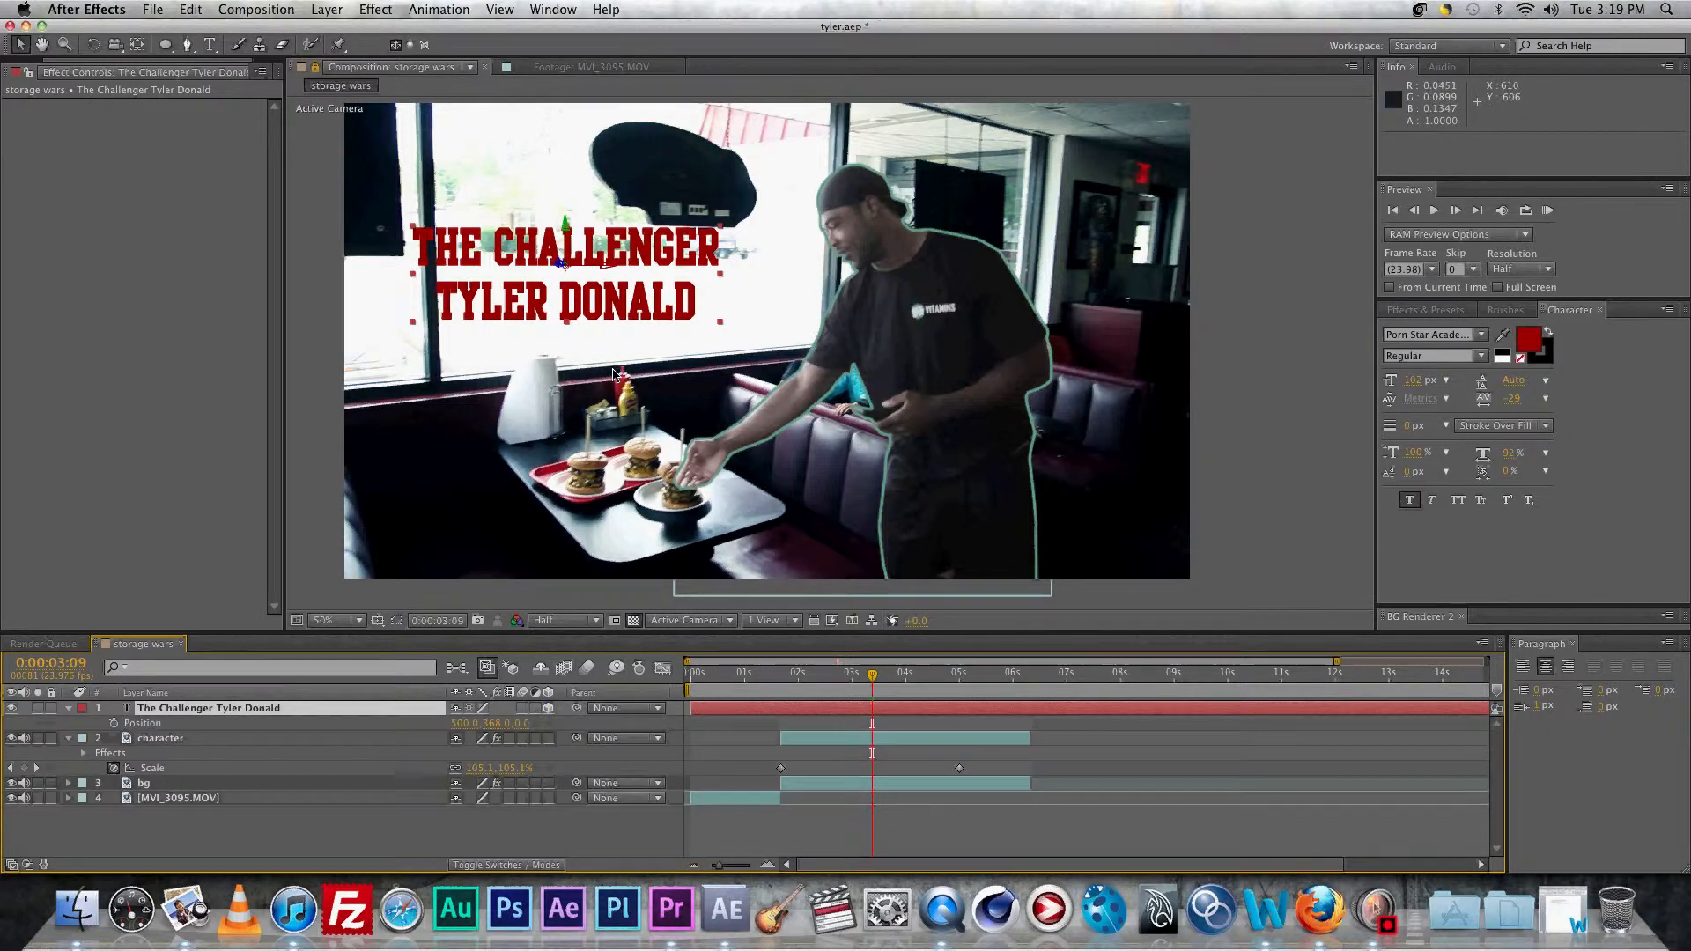
{"action": "key", "text": "shift+r"}
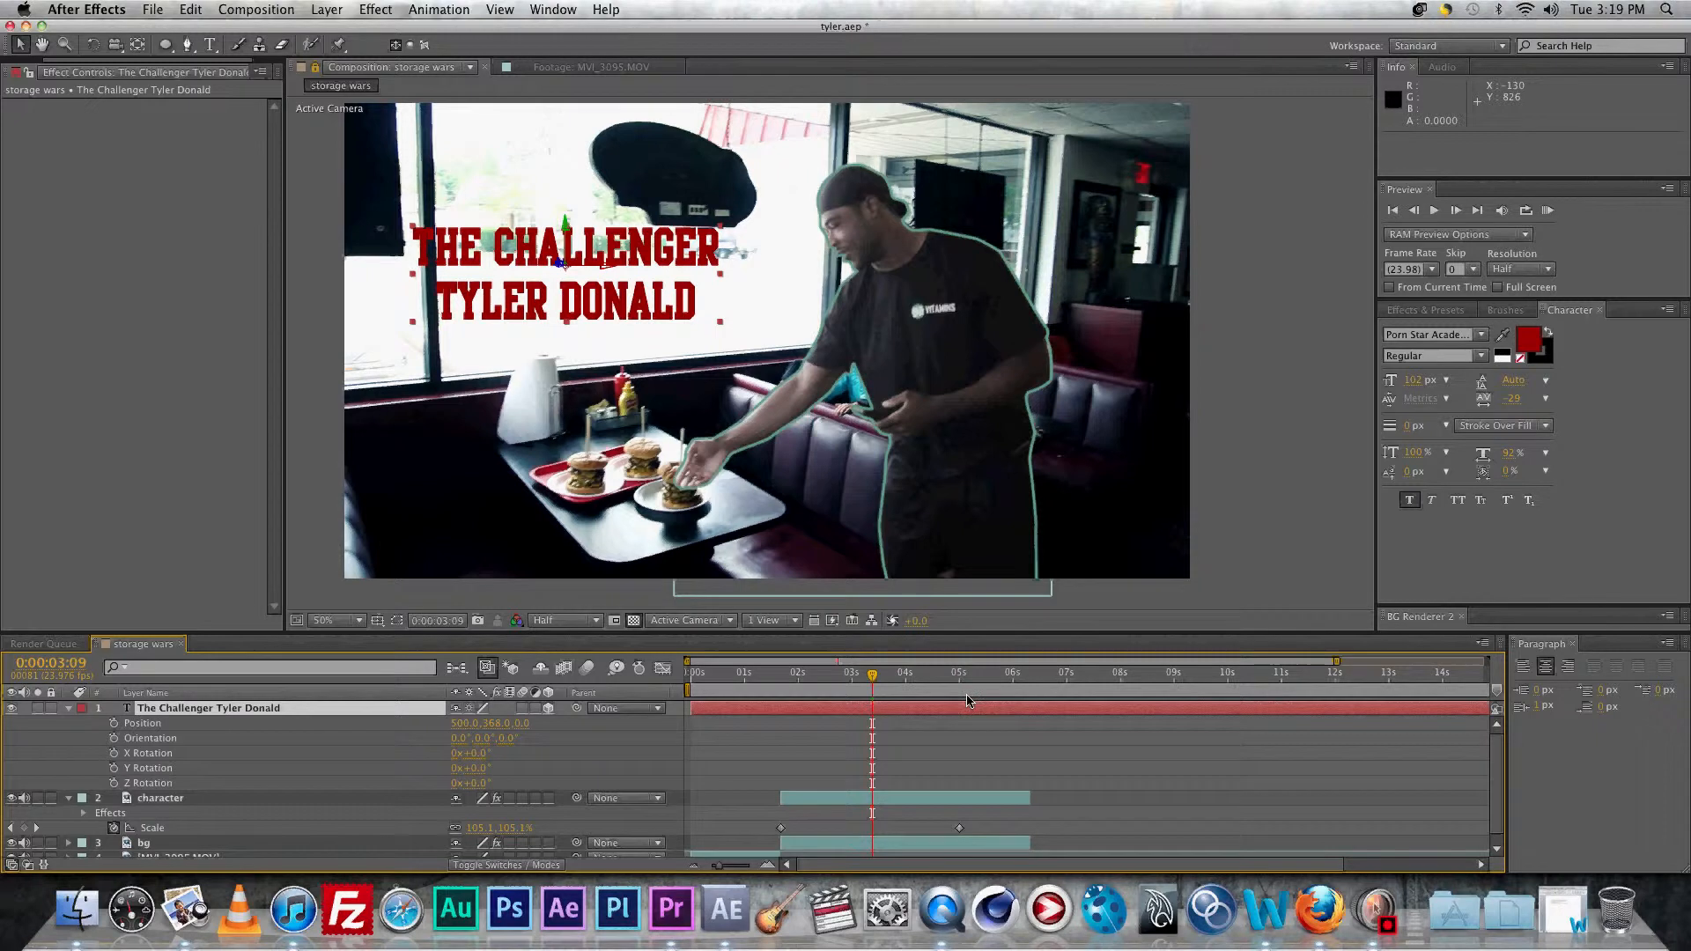
{"action": "left_click_drag", "start_coordinate": [870, 676], "coordinate": [787, 684]}
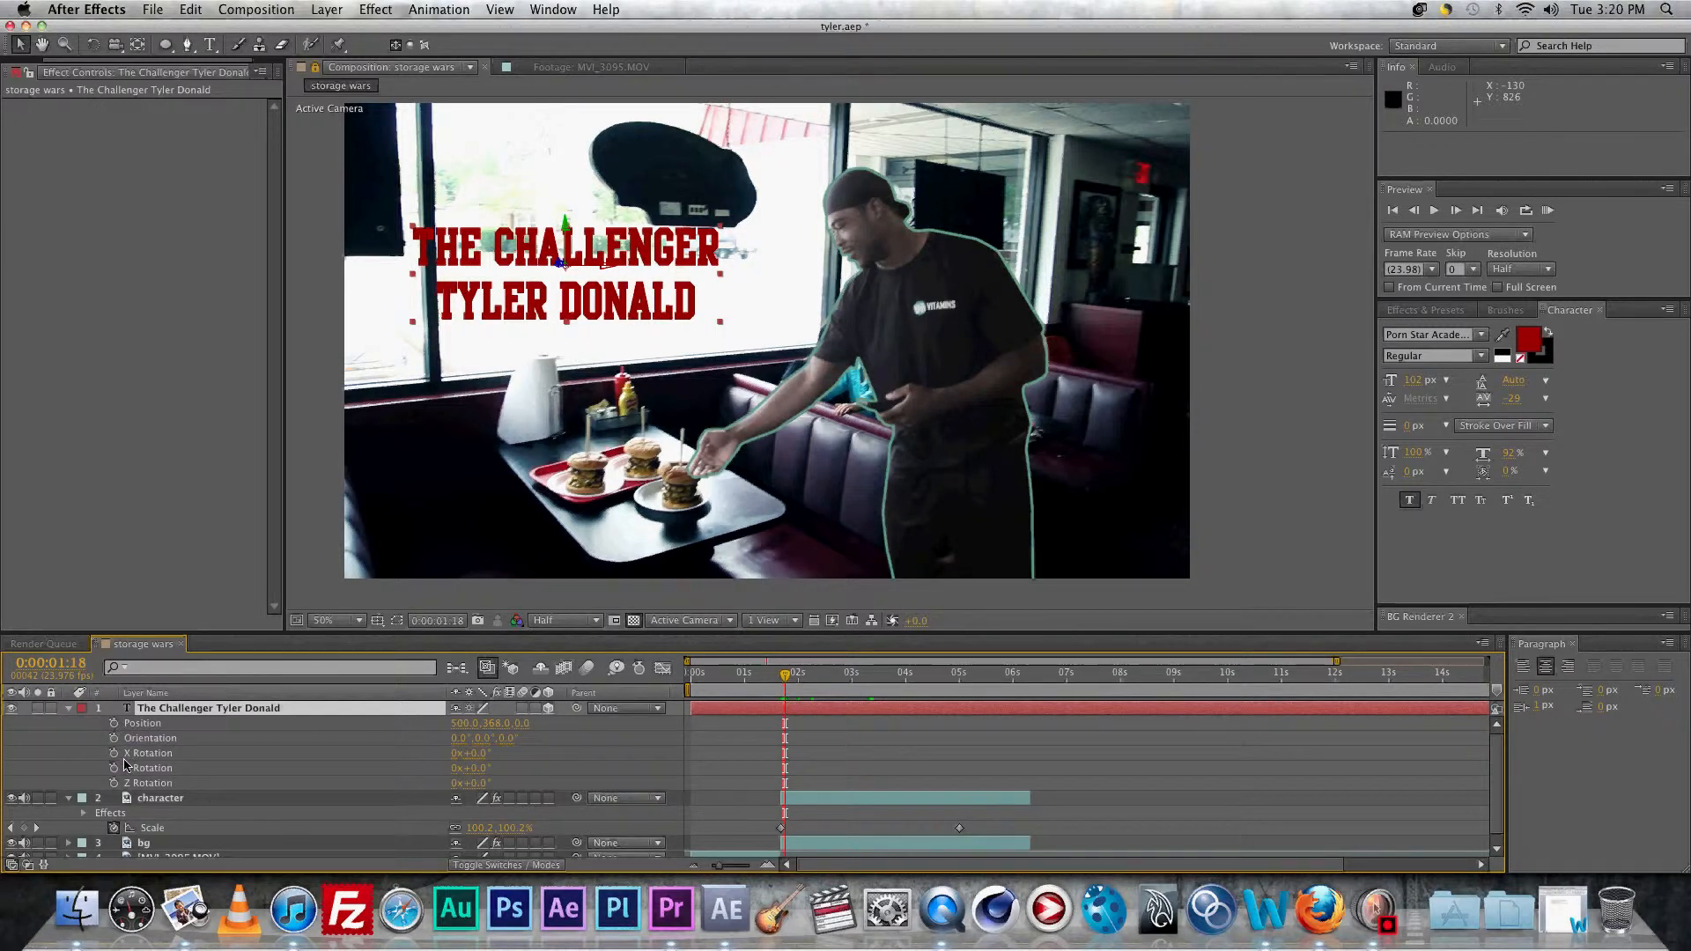
{"action": "left_click_drag", "start_coordinate": [117, 730], "coordinate": [113, 783]}
{"action": "left_click", "coordinate": [113, 783]}
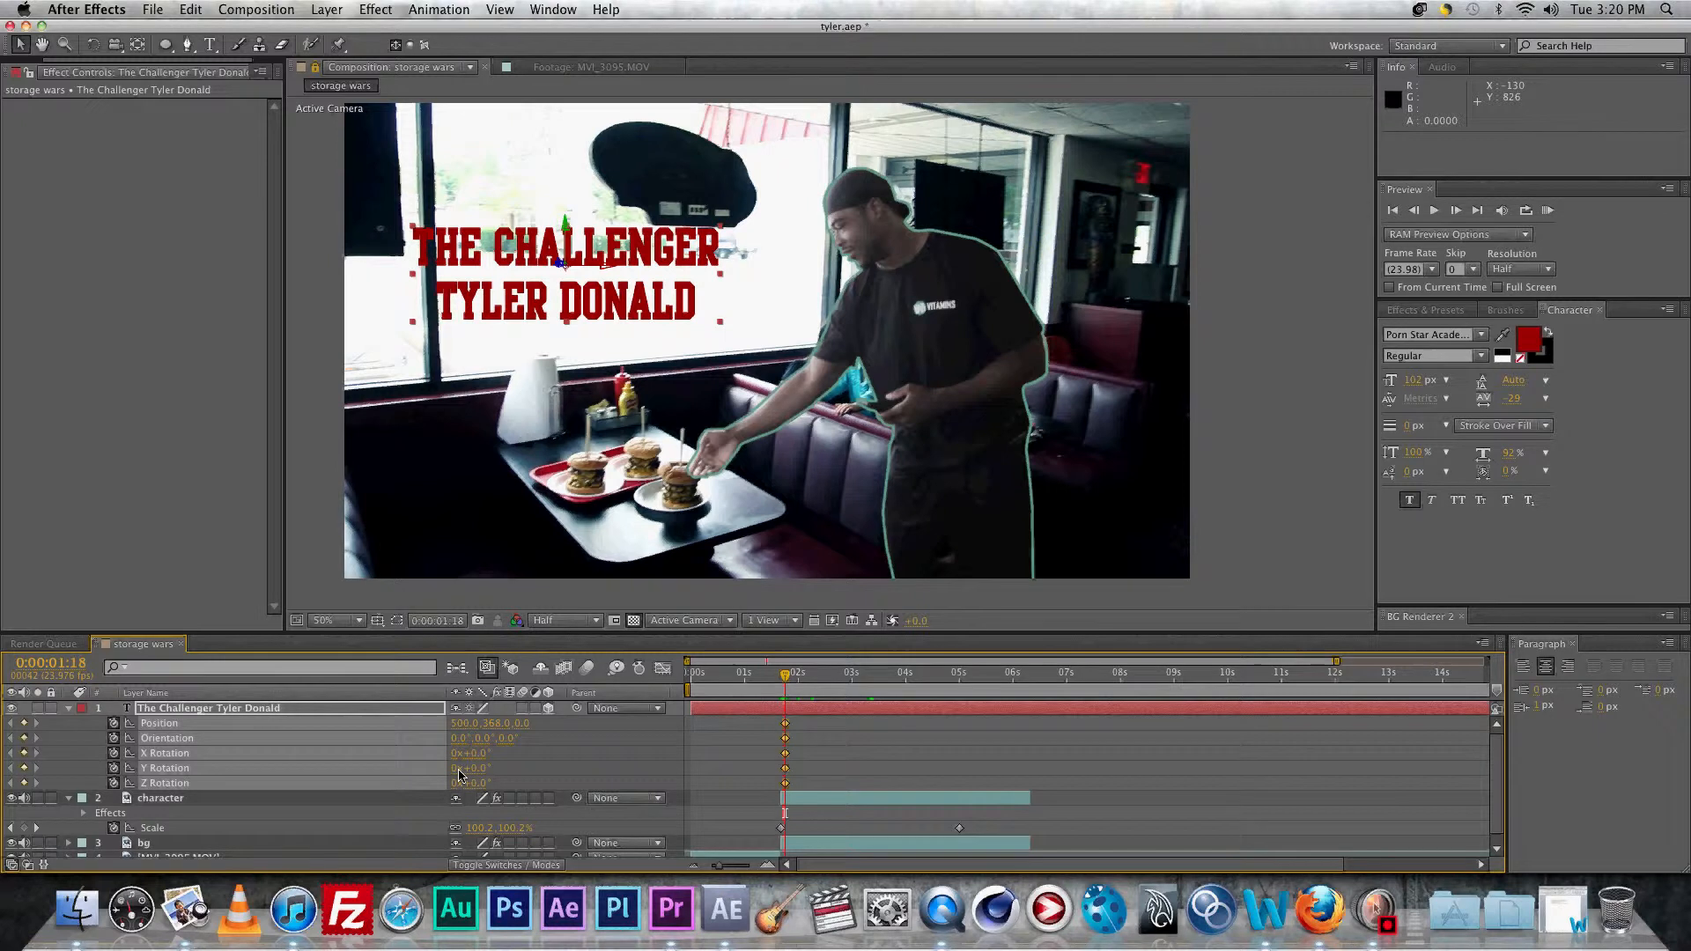
{"action": "left_click_drag", "start_coordinate": [489, 772], "coordinate": [445, 764]}
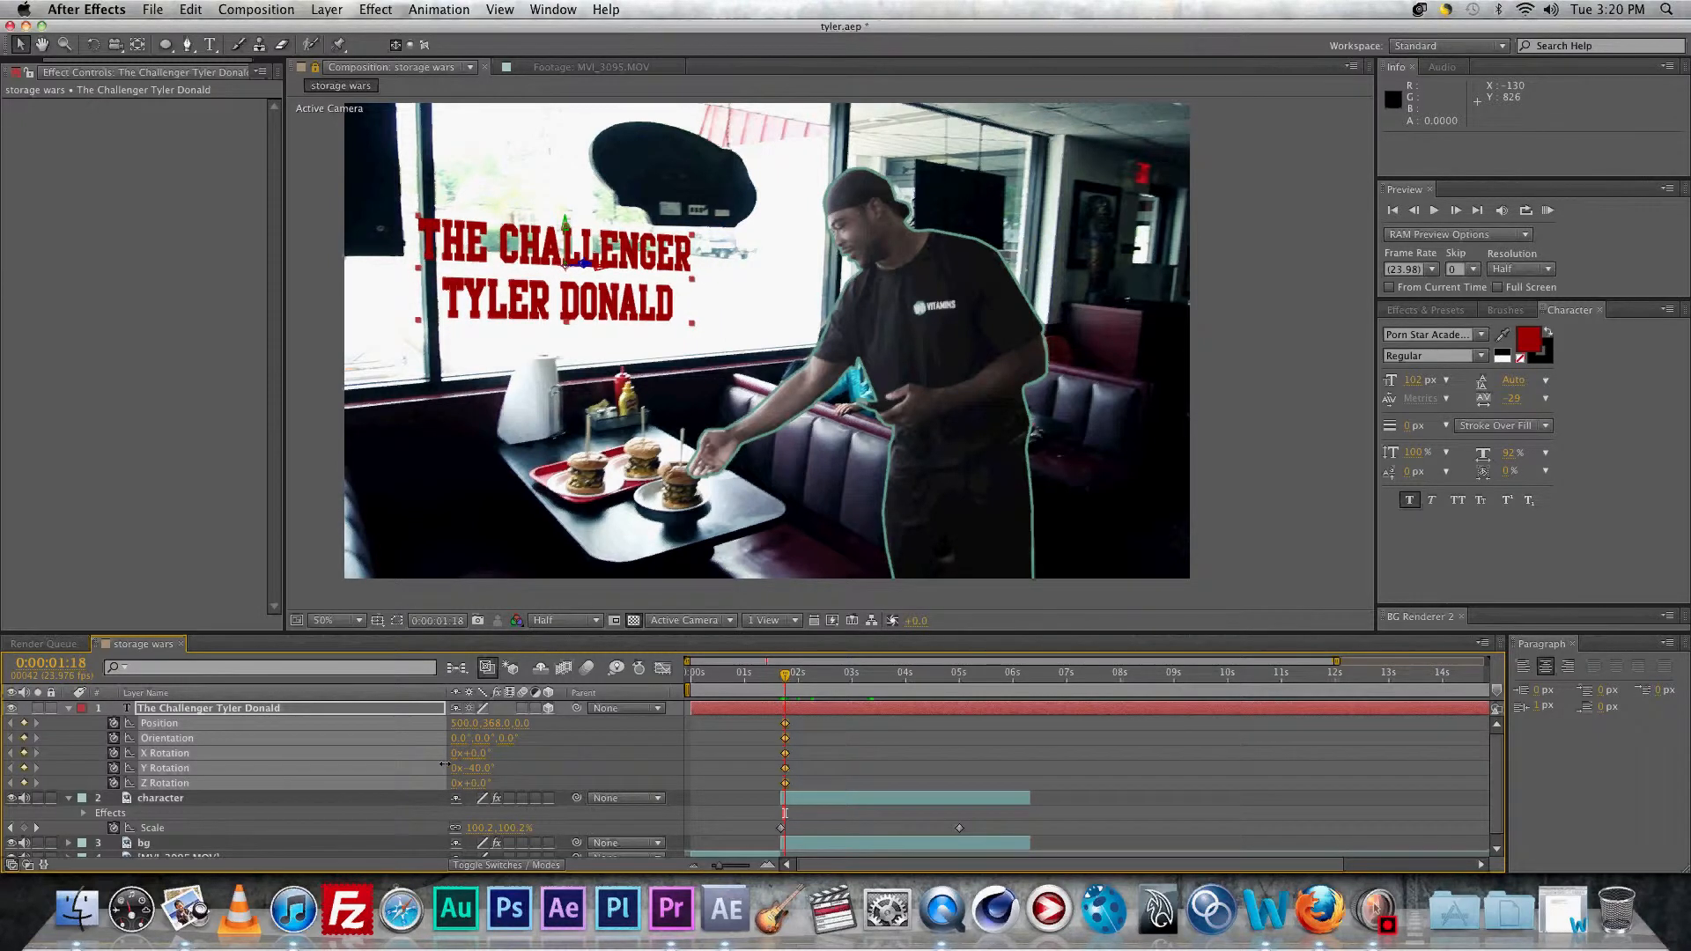
{"action": "left_click", "coordinate": [444, 765]}
{"action": "left_click_drag", "start_coordinate": [476, 783], "coordinate": [474, 781]}
{"action": "left_click_drag", "start_coordinate": [495, 307], "coordinate": [609, 324]}
{"action": "key", "text": "comma"}
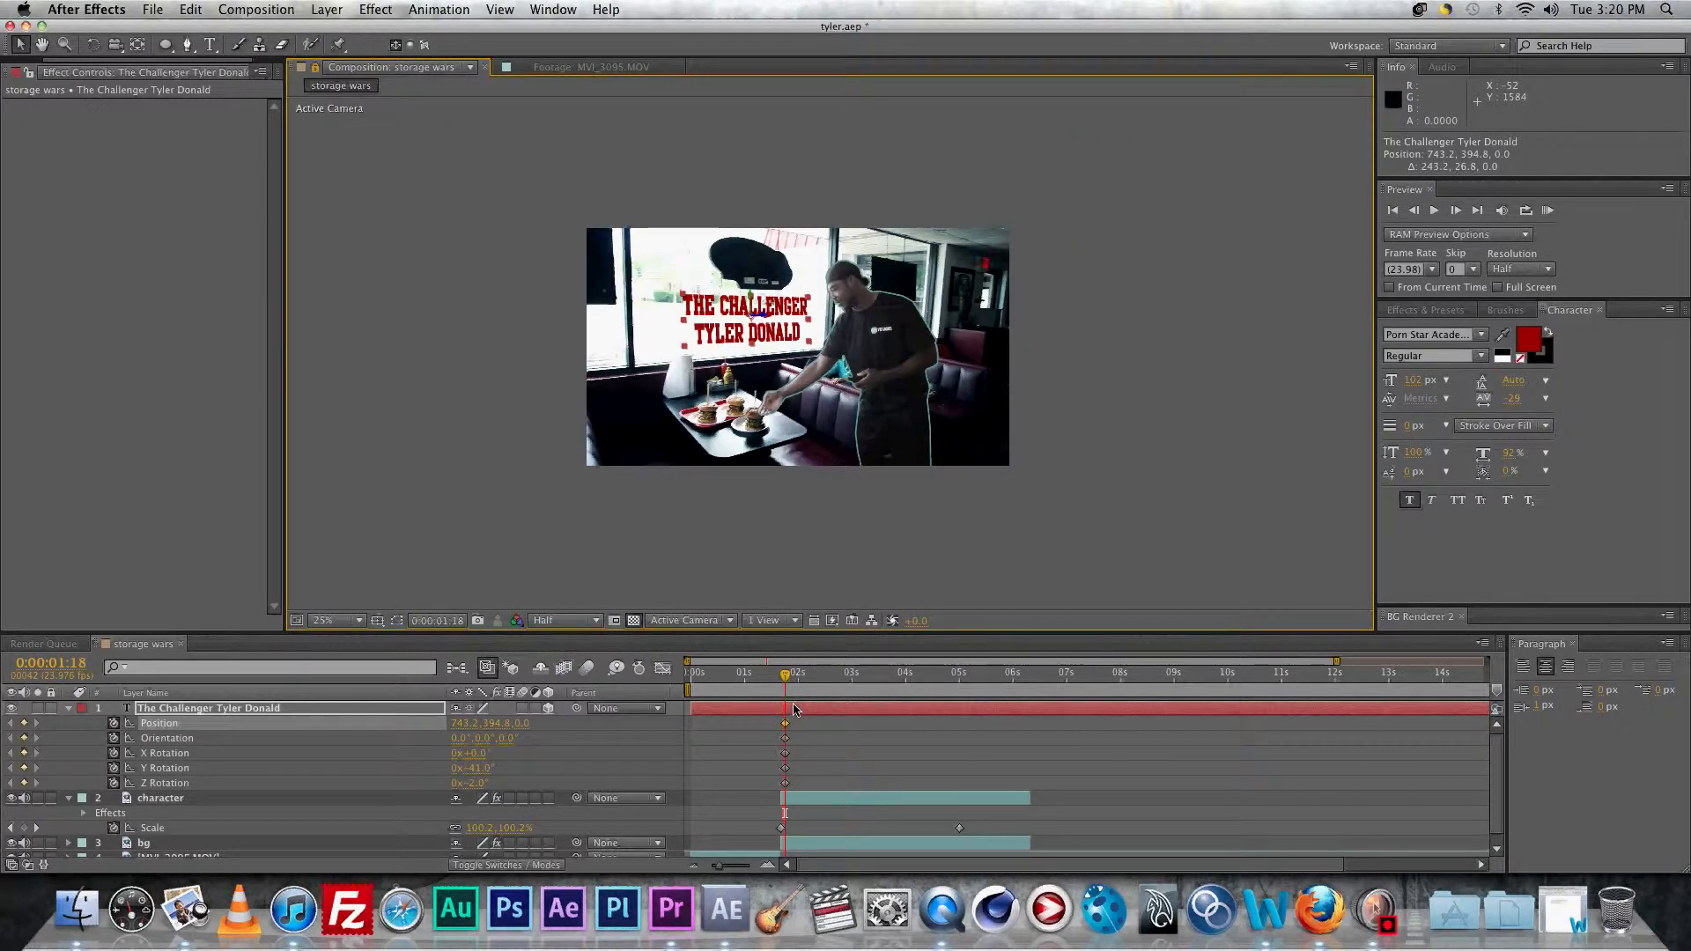
Step: Add a Position keyframe at 1:14 with the title off the left edge, and enable motion blur
{"action": "key", "text": "Page_Up"}
{"action": "key", "text": "Page_Up"}
{"action": "key", "text": "Page_Up"}
{"action": "key", "text": "Page_Up"}
{"action": "key", "text": "Page_Up"}
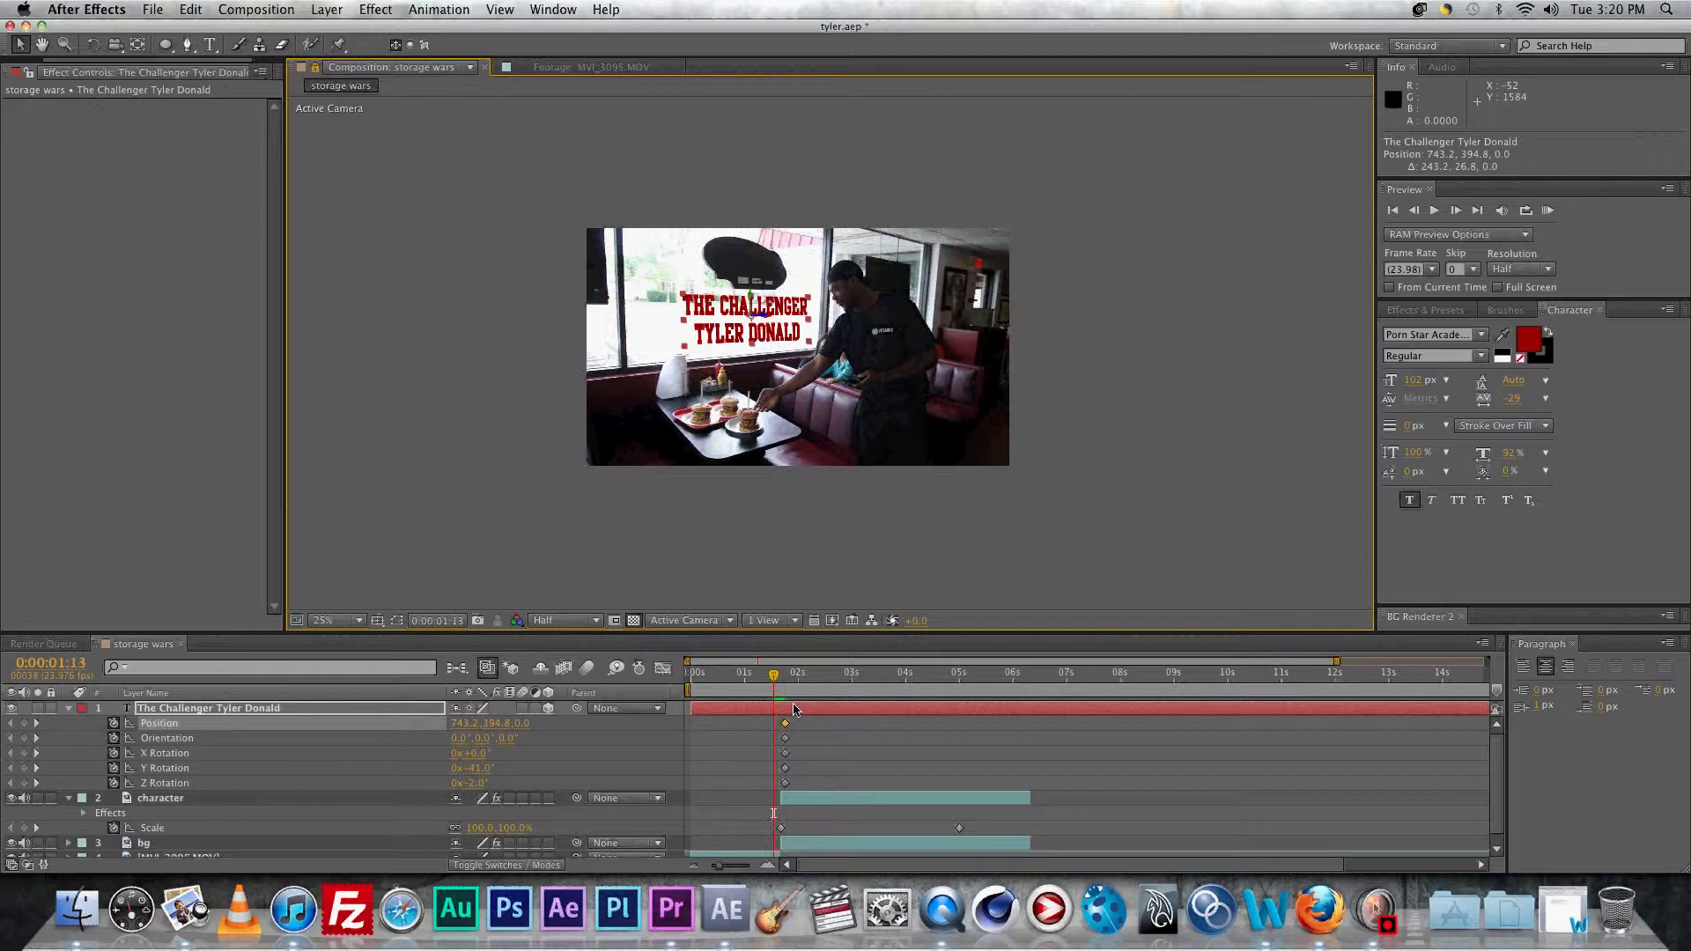
{"action": "key", "text": "Page_Down"}
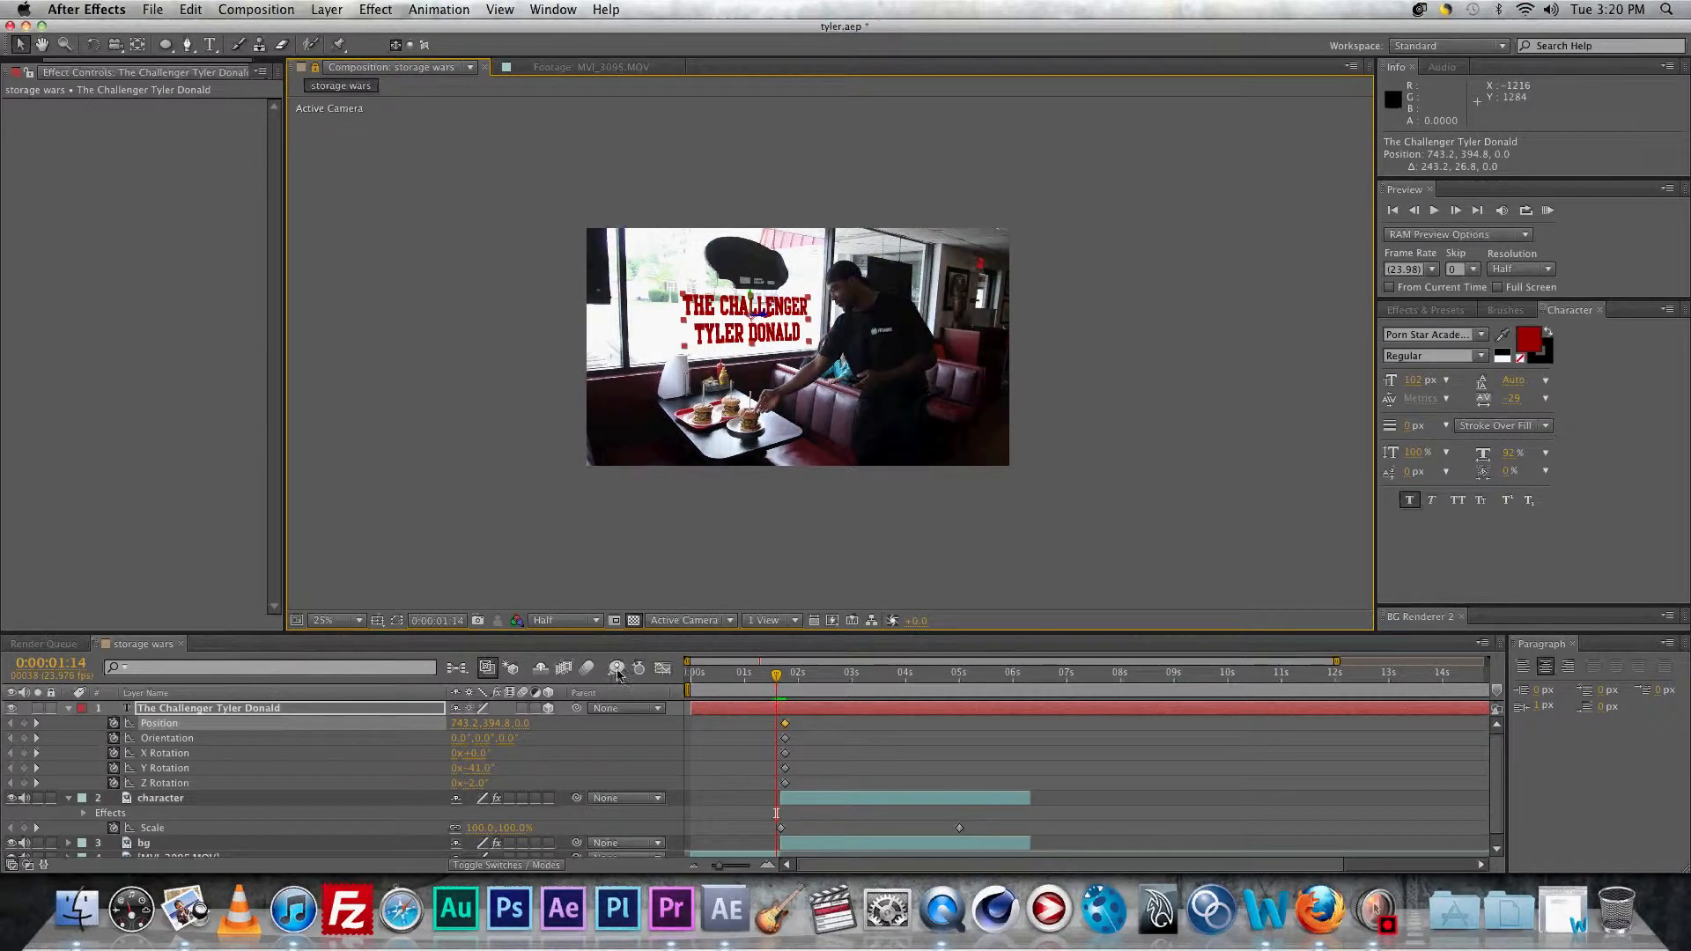
{"action": "left_click_drag", "start_coordinate": [762, 332], "coordinate": [490, 333]}
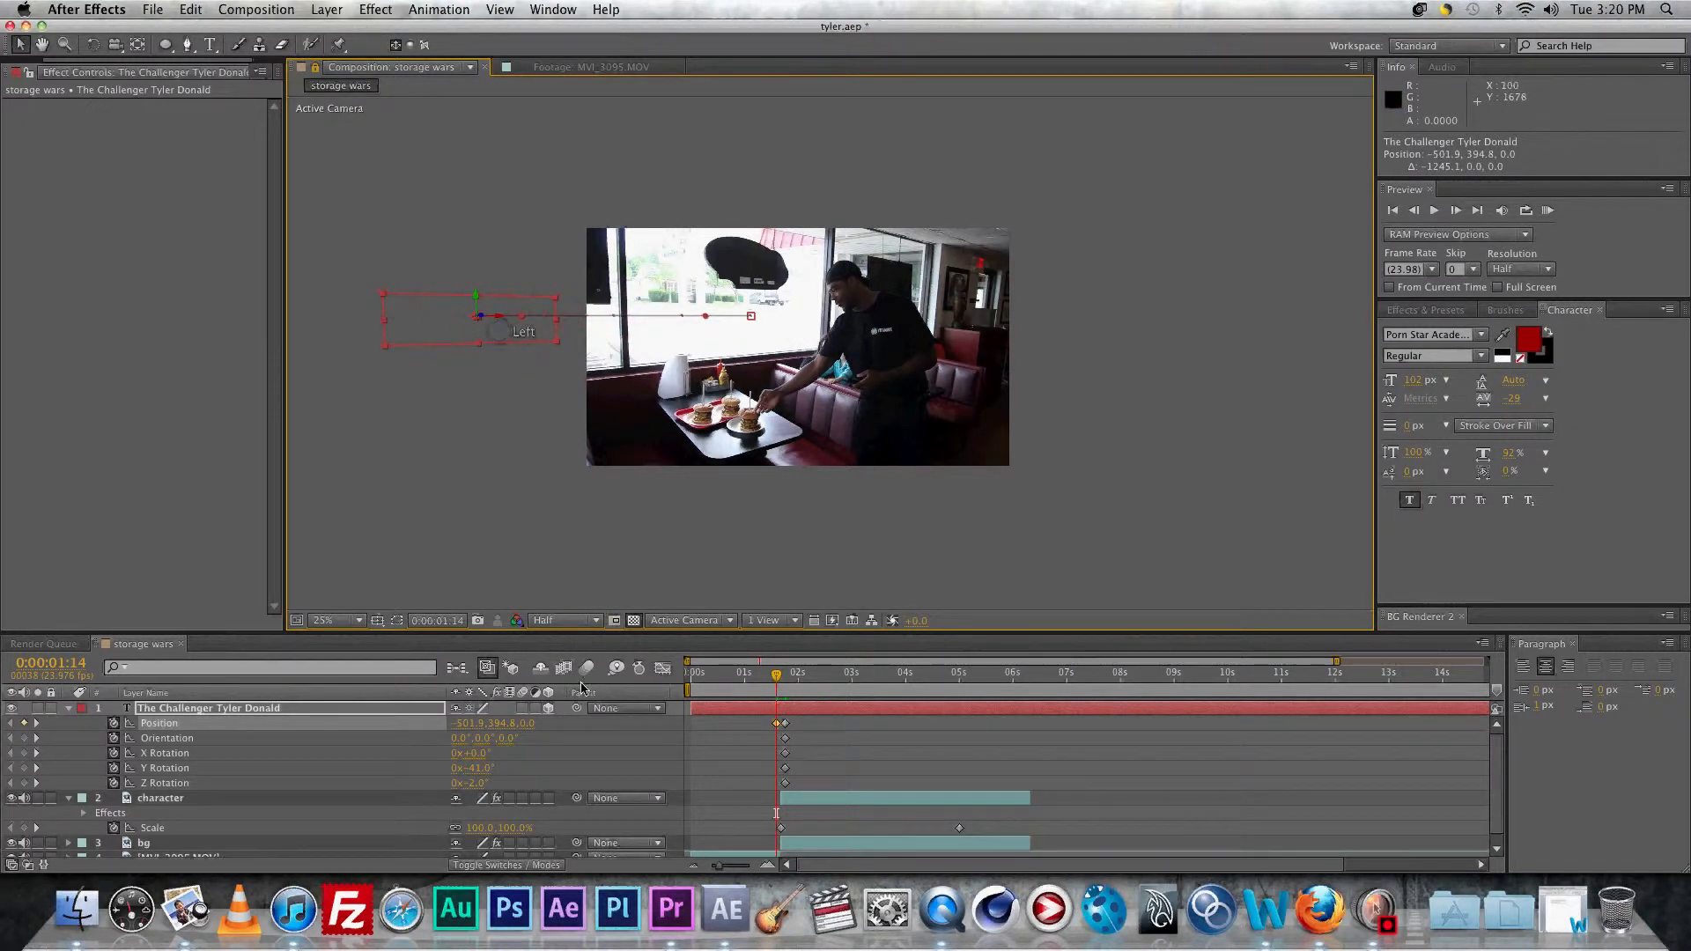
{"action": "left_click", "coordinate": [583, 671]}
{"action": "left_click", "coordinate": [522, 707]}
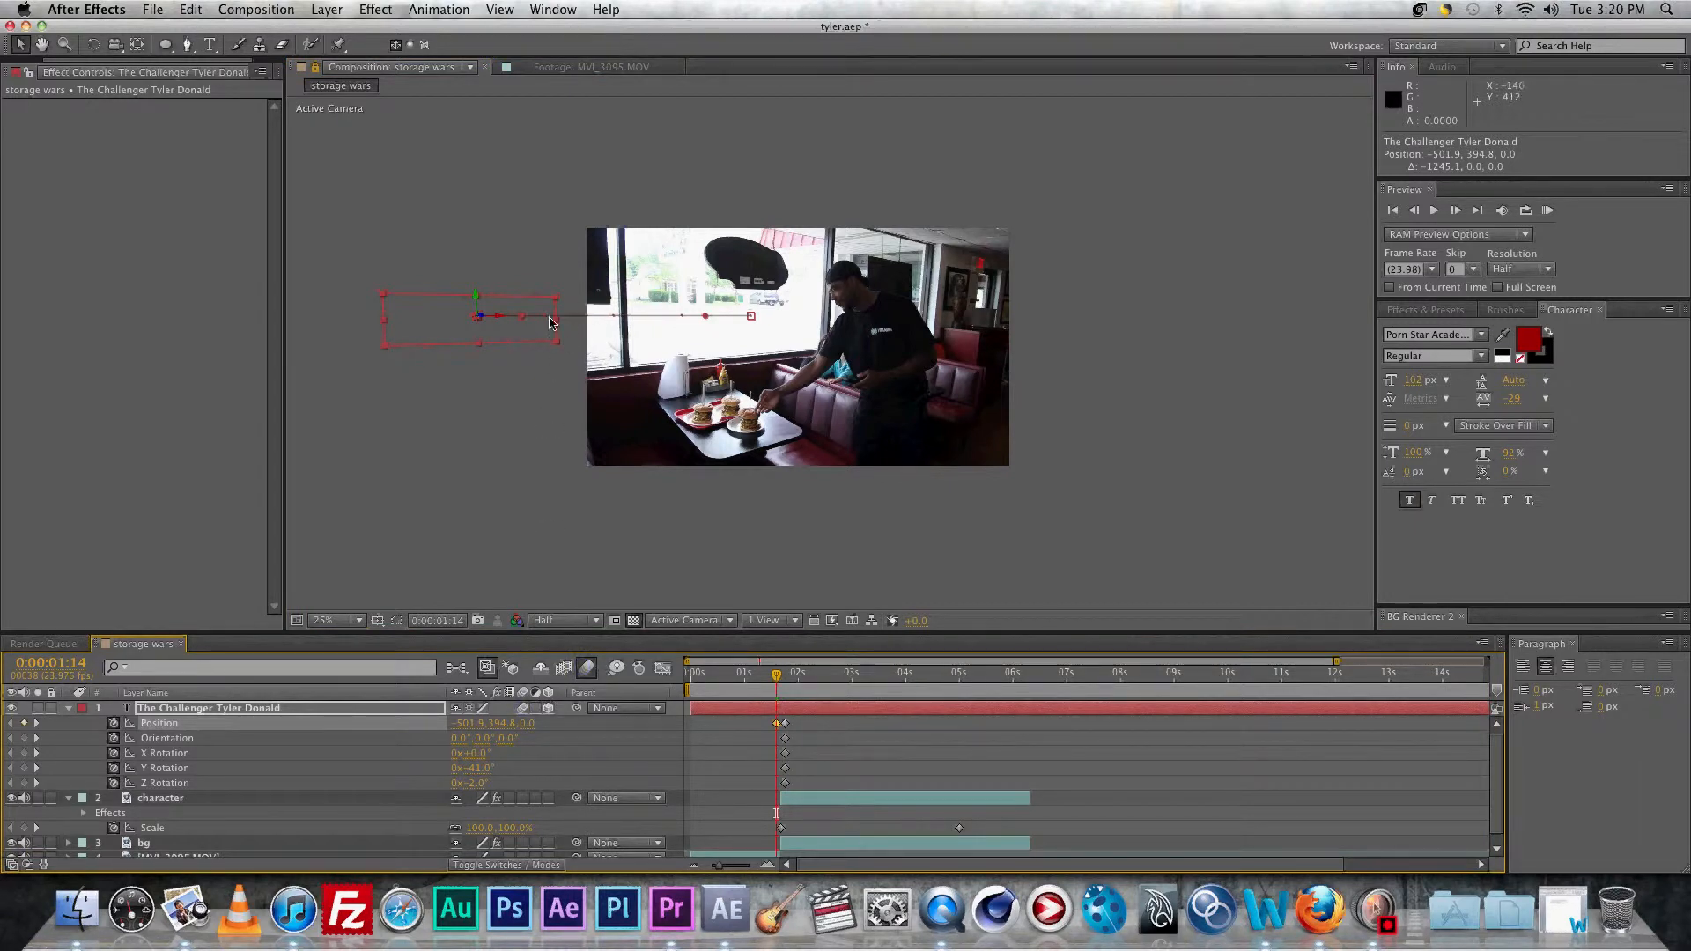
{"action": "left_click_drag", "start_coordinate": [777, 678], "coordinate": [780, 670]}
Step: Save, set the work area to roughly the first five seconds and RAM-preview the fly-in
{"action": "key", "text": "super+s"}
{"action": "key", "text": "period"}
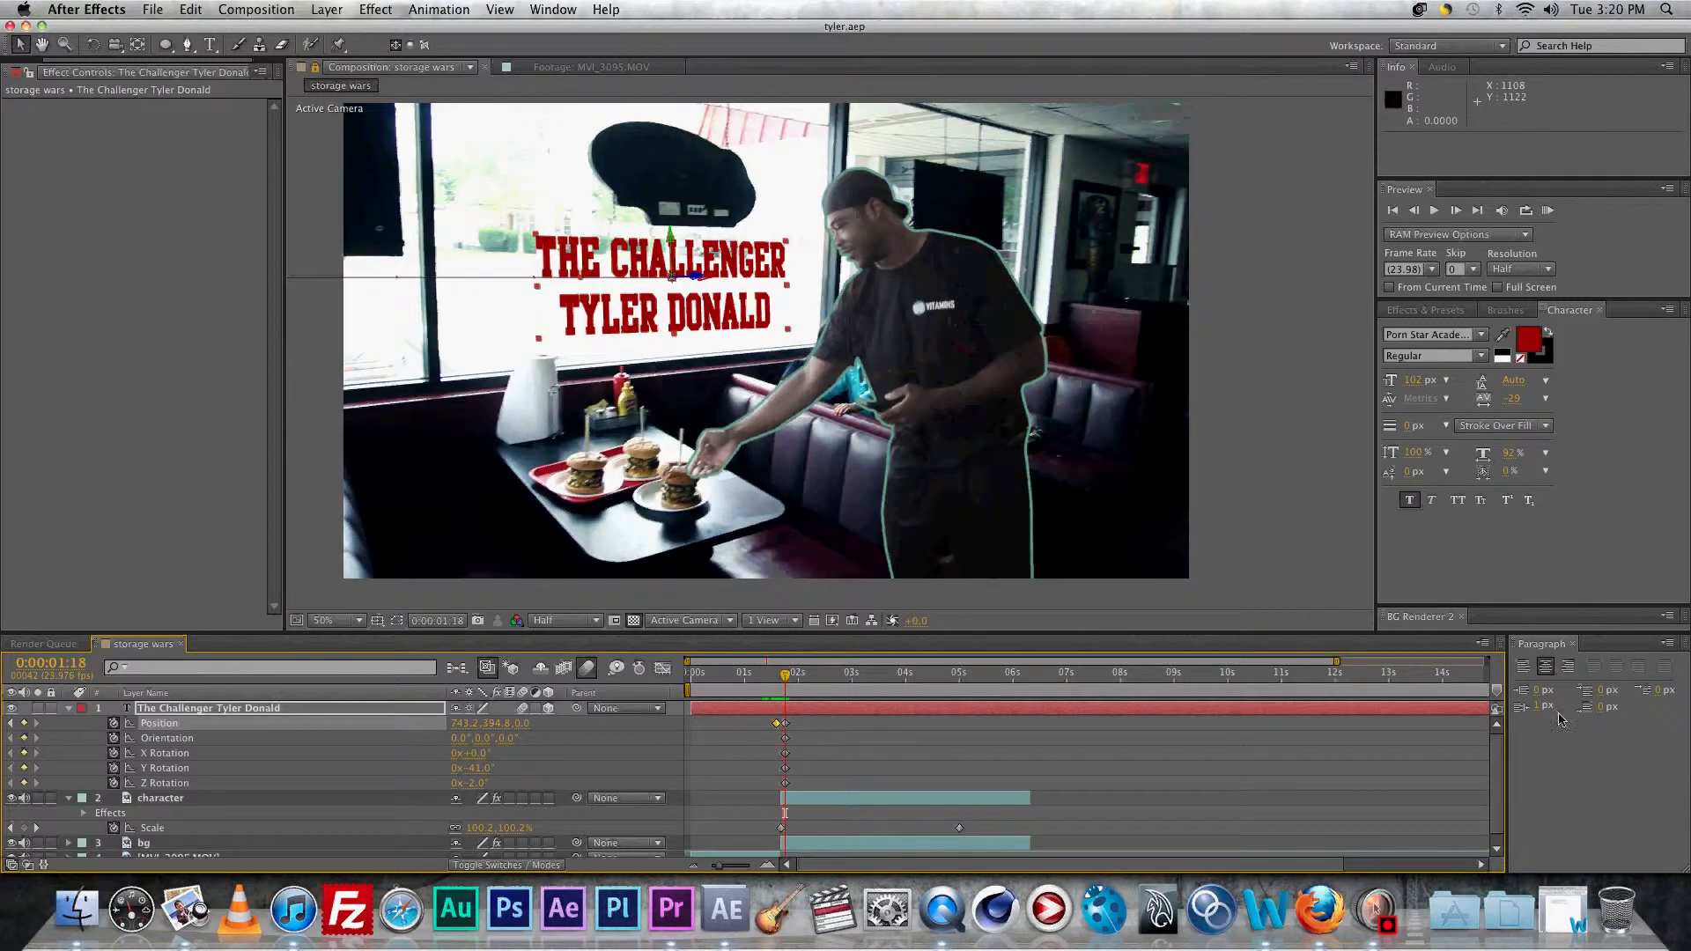
{"action": "key", "text": "minus"}
{"action": "left_click_drag", "start_coordinate": [1478, 695], "coordinate": [911, 690]}
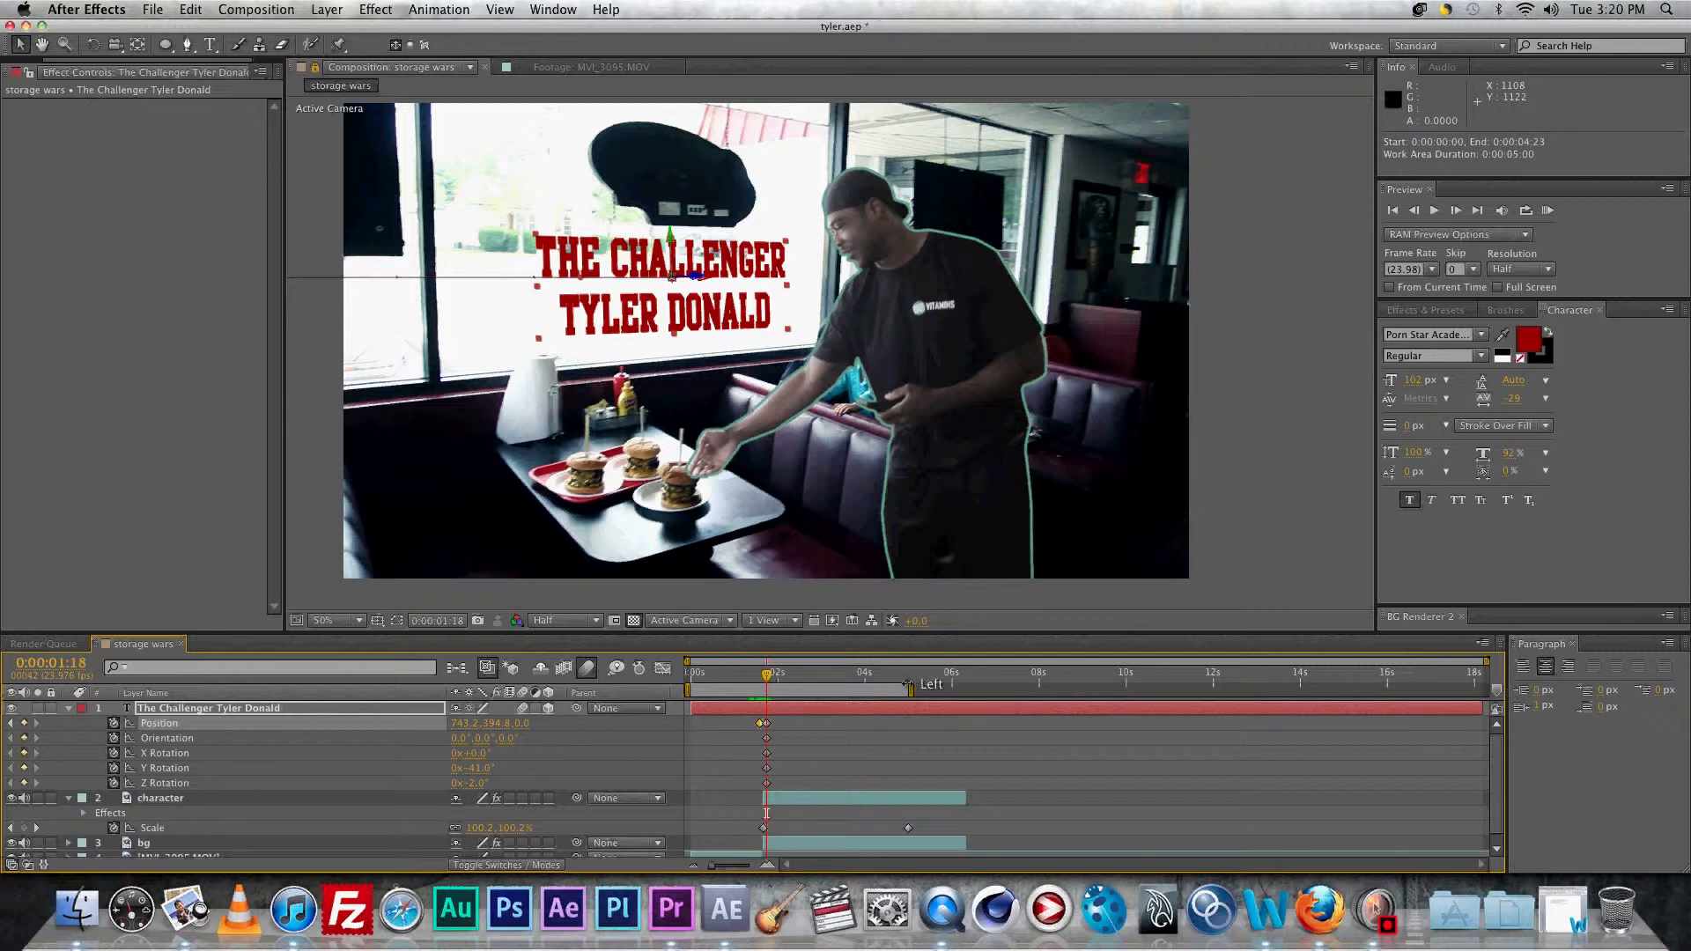
{"action": "key", "text": "super+s"}
{"action": "key", "text": "KP_0"}
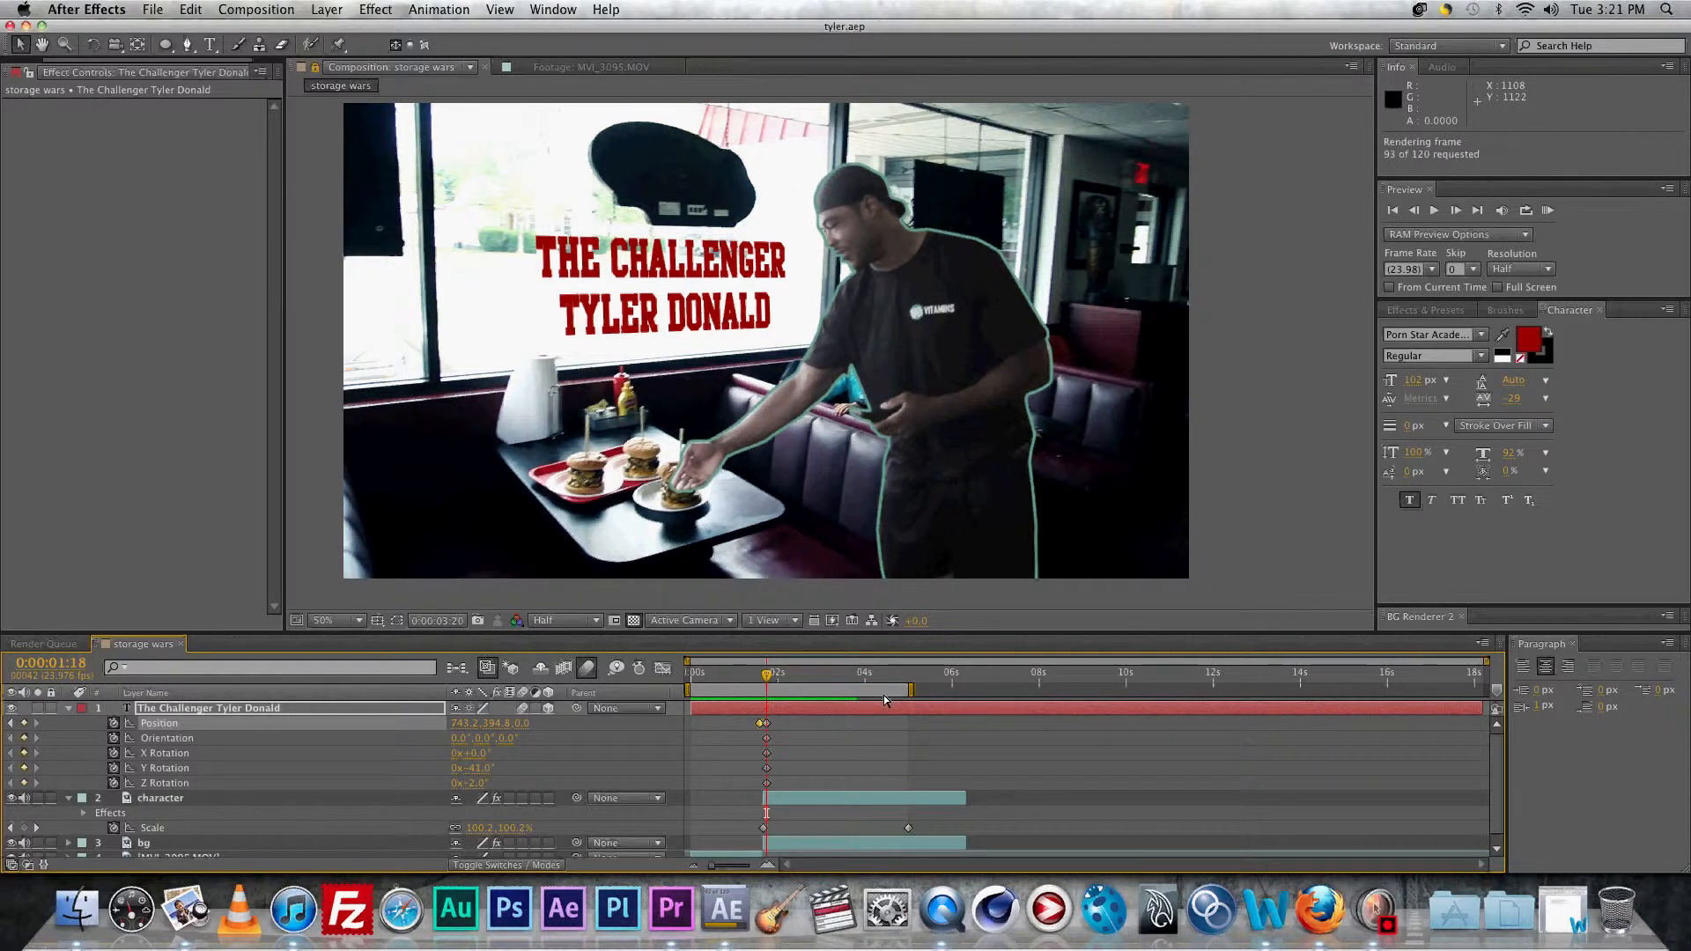
{"action": "left_click", "coordinate": [767, 674]}
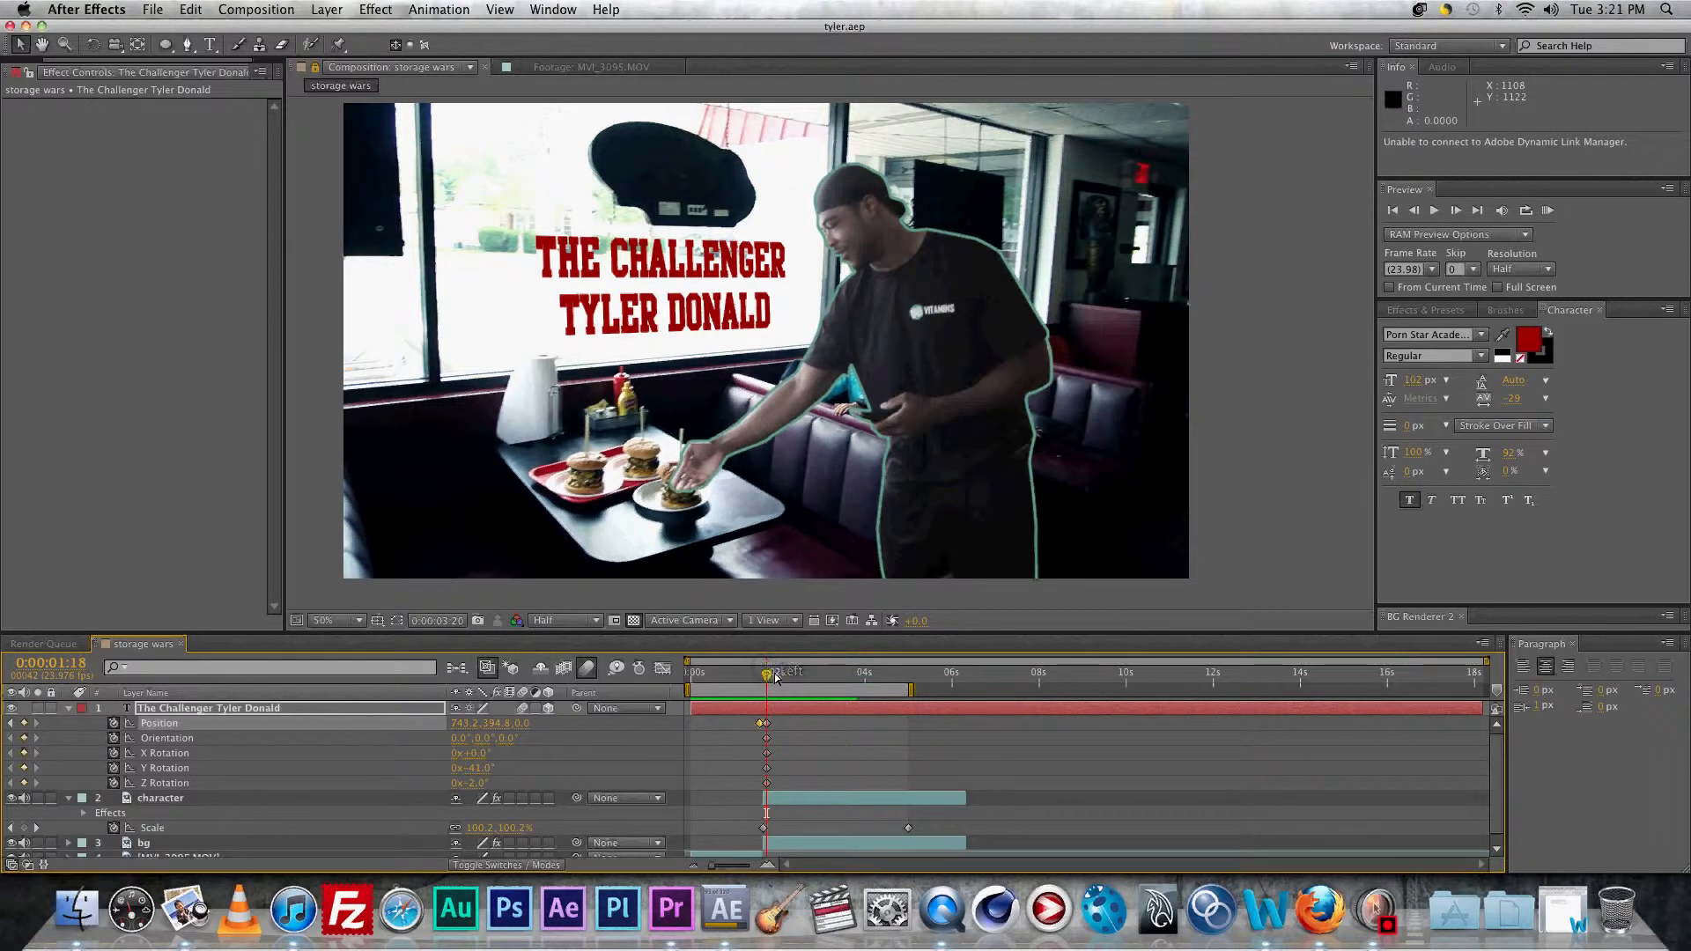
{"action": "left_click_drag", "start_coordinate": [773, 680], "coordinate": [767, 676]}
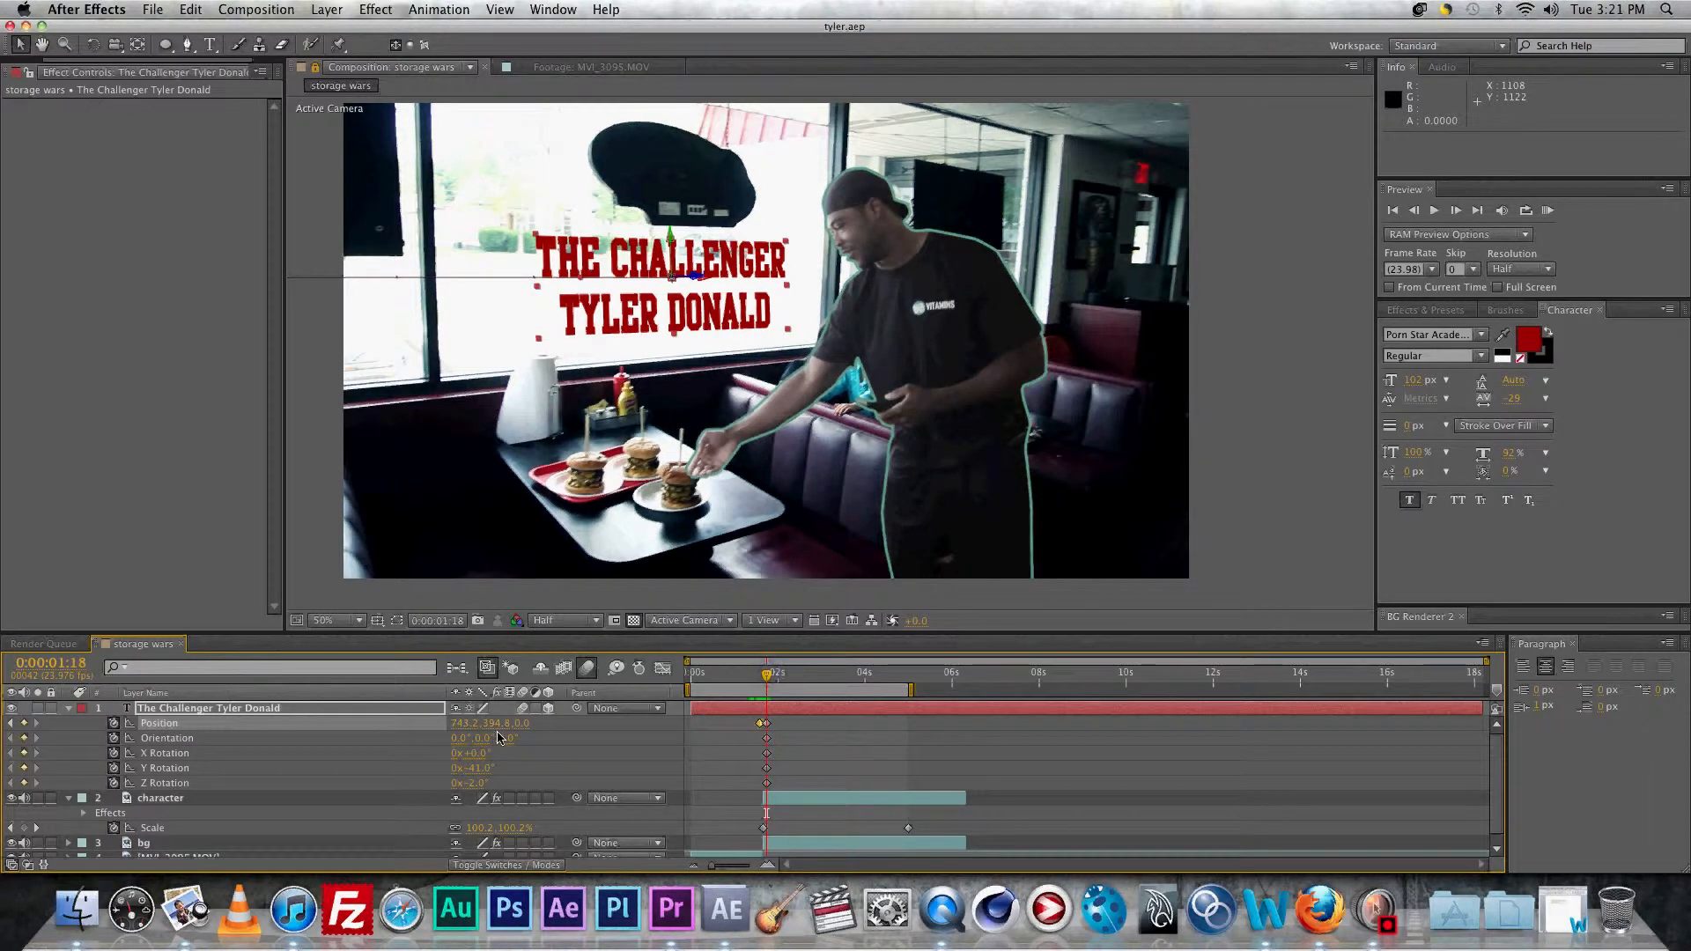
Step: Keyframe the title's Scale from 100% at 1:18 to 110% at 0:00:05:00
{"action": "left_click", "coordinate": [199, 711]}
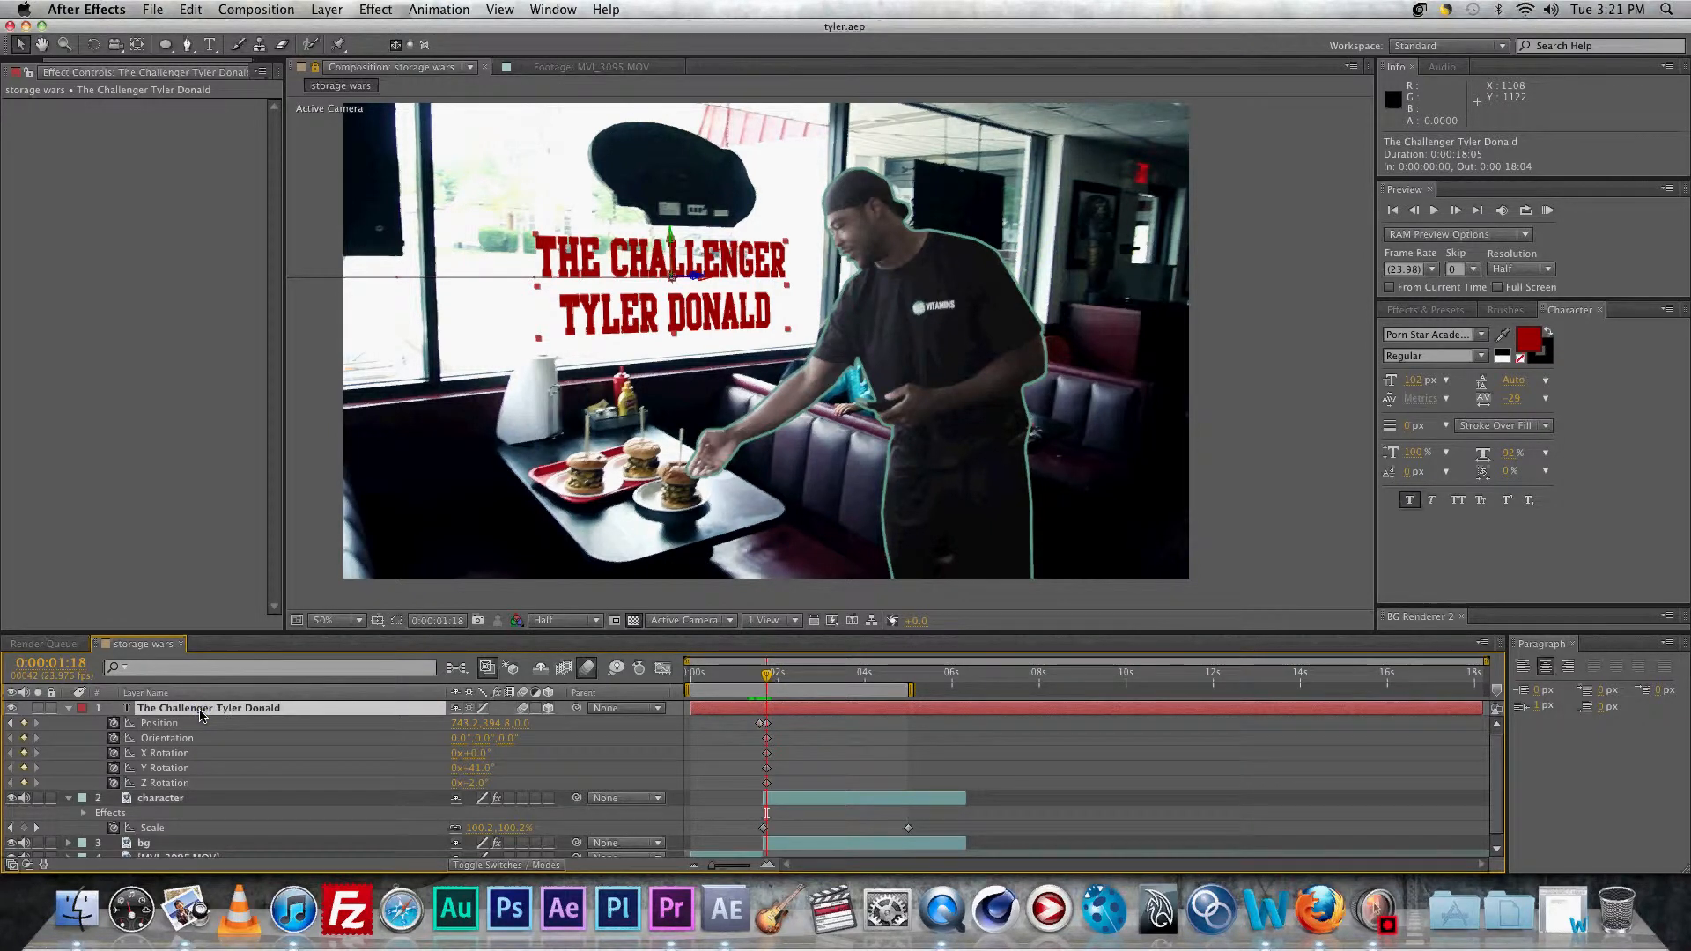
{"action": "key", "text": "shift+s"}
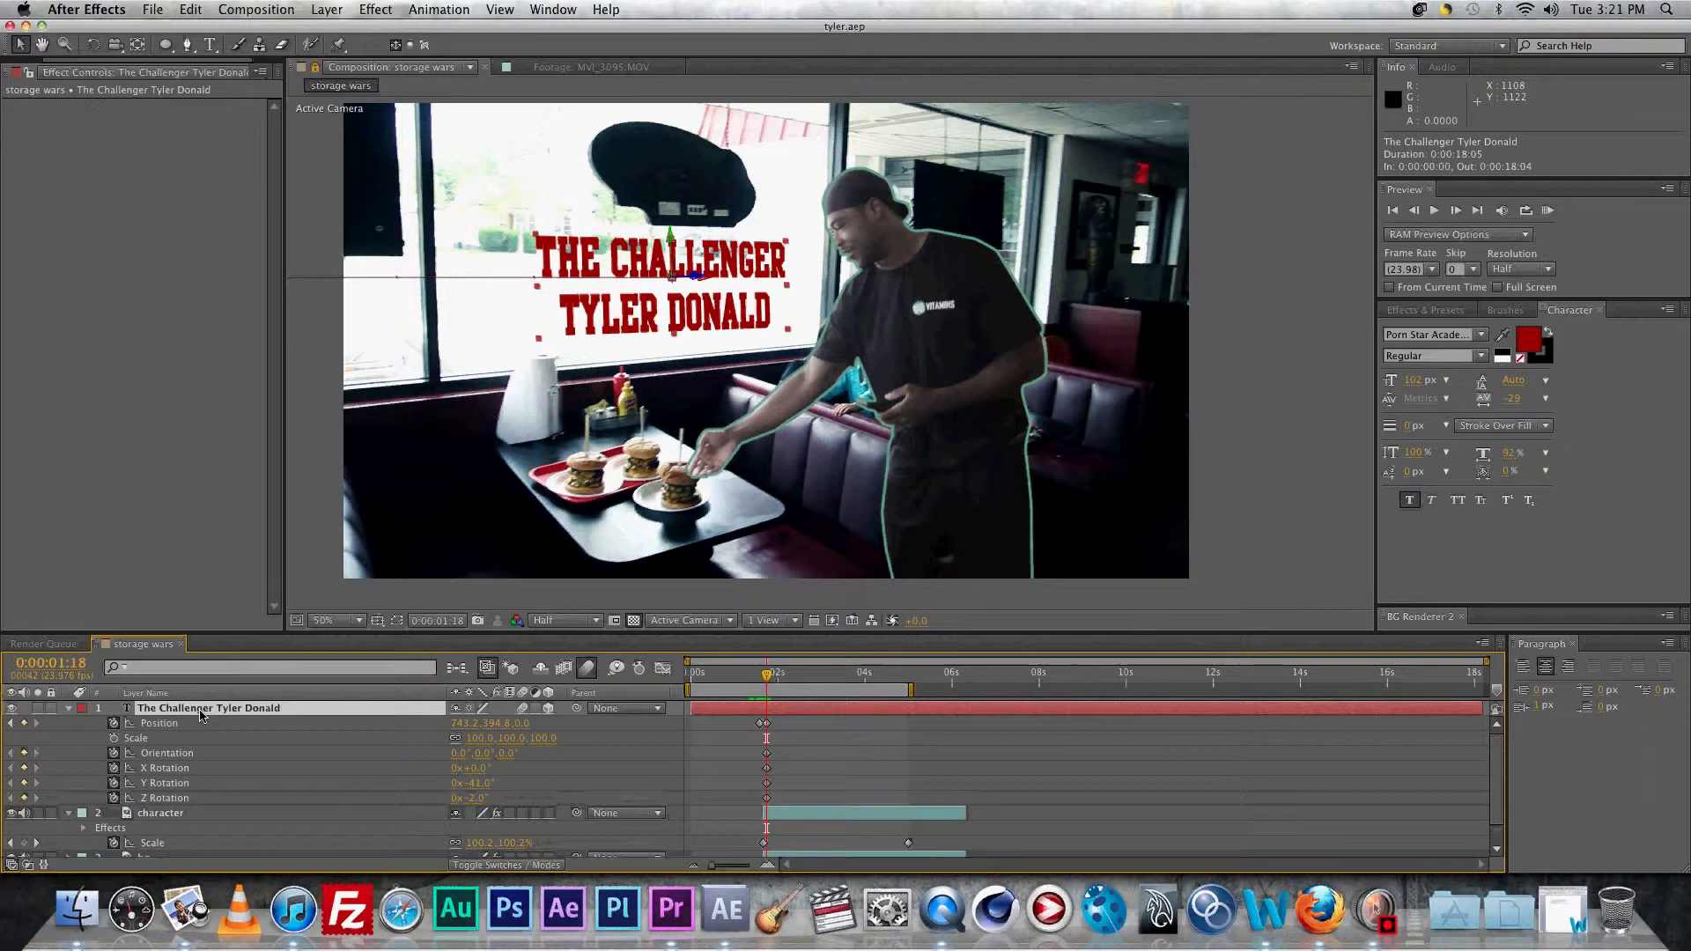
{"action": "left_click", "coordinate": [113, 739]}
{"action": "left_click_drag", "start_coordinate": [895, 684], "coordinate": [911, 683]}
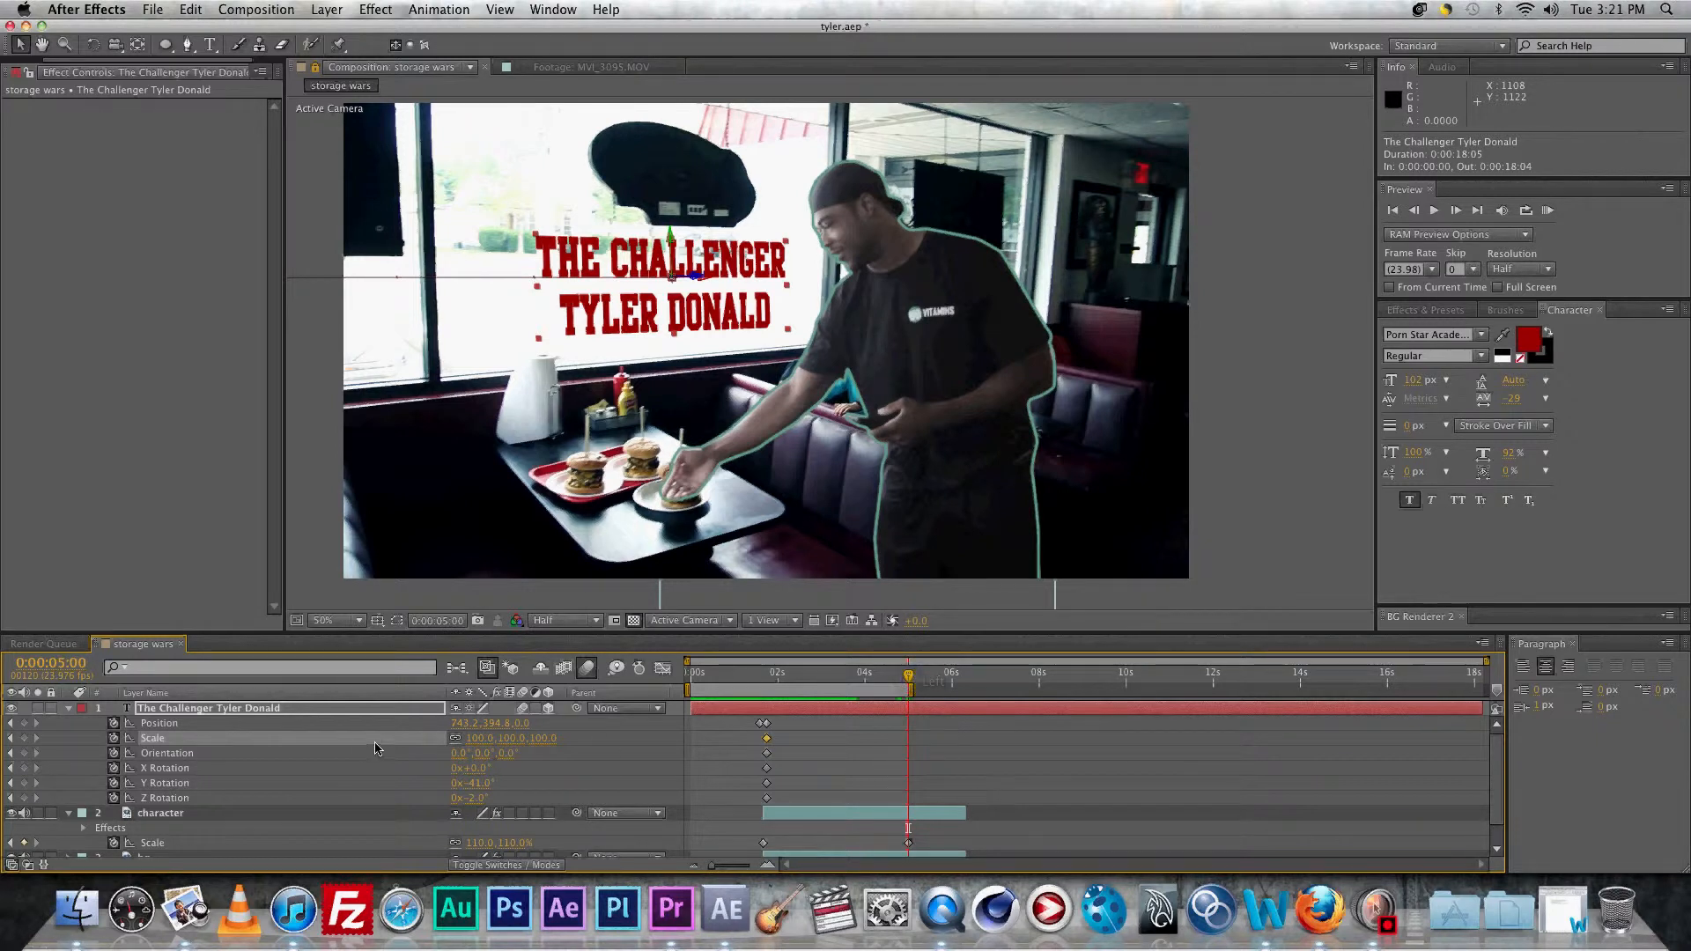
{"action": "left_click", "coordinate": [480, 738]}
{"action": "type", "text": "110"}
{"action": "key", "text": "Return"}
Step: Save the project and RAM-preview the slowly growing title twice
{"action": "key", "text": "super+s"}
{"action": "key", "text": "KP_0"}
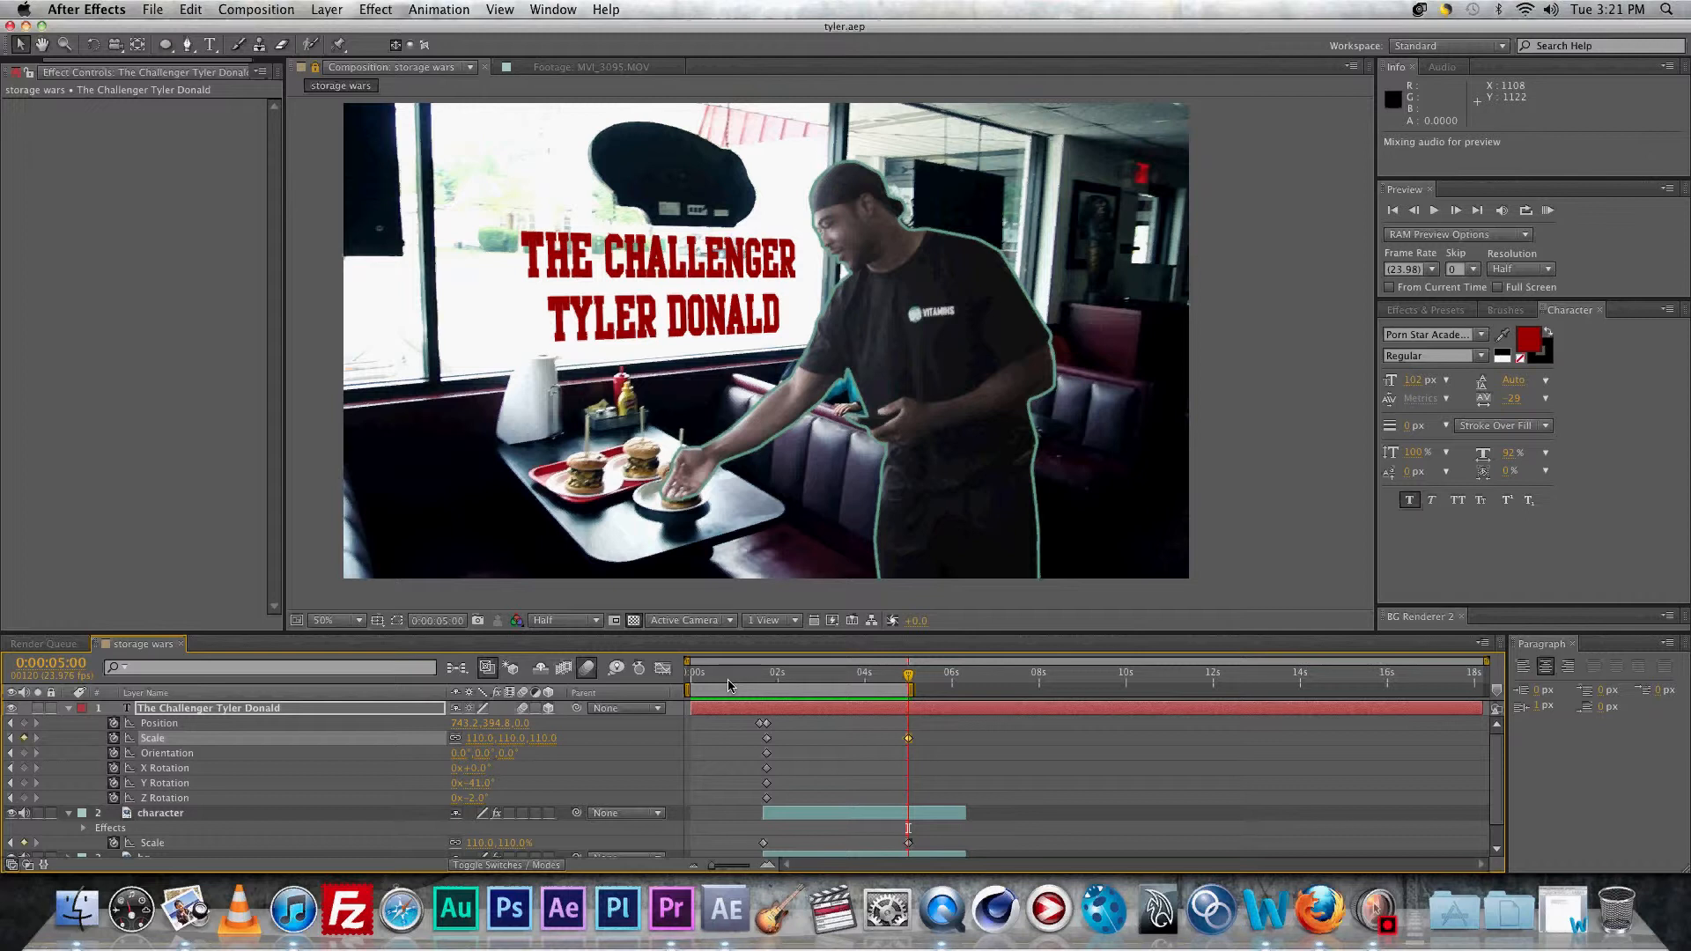
{"action": "key", "text": "space"}
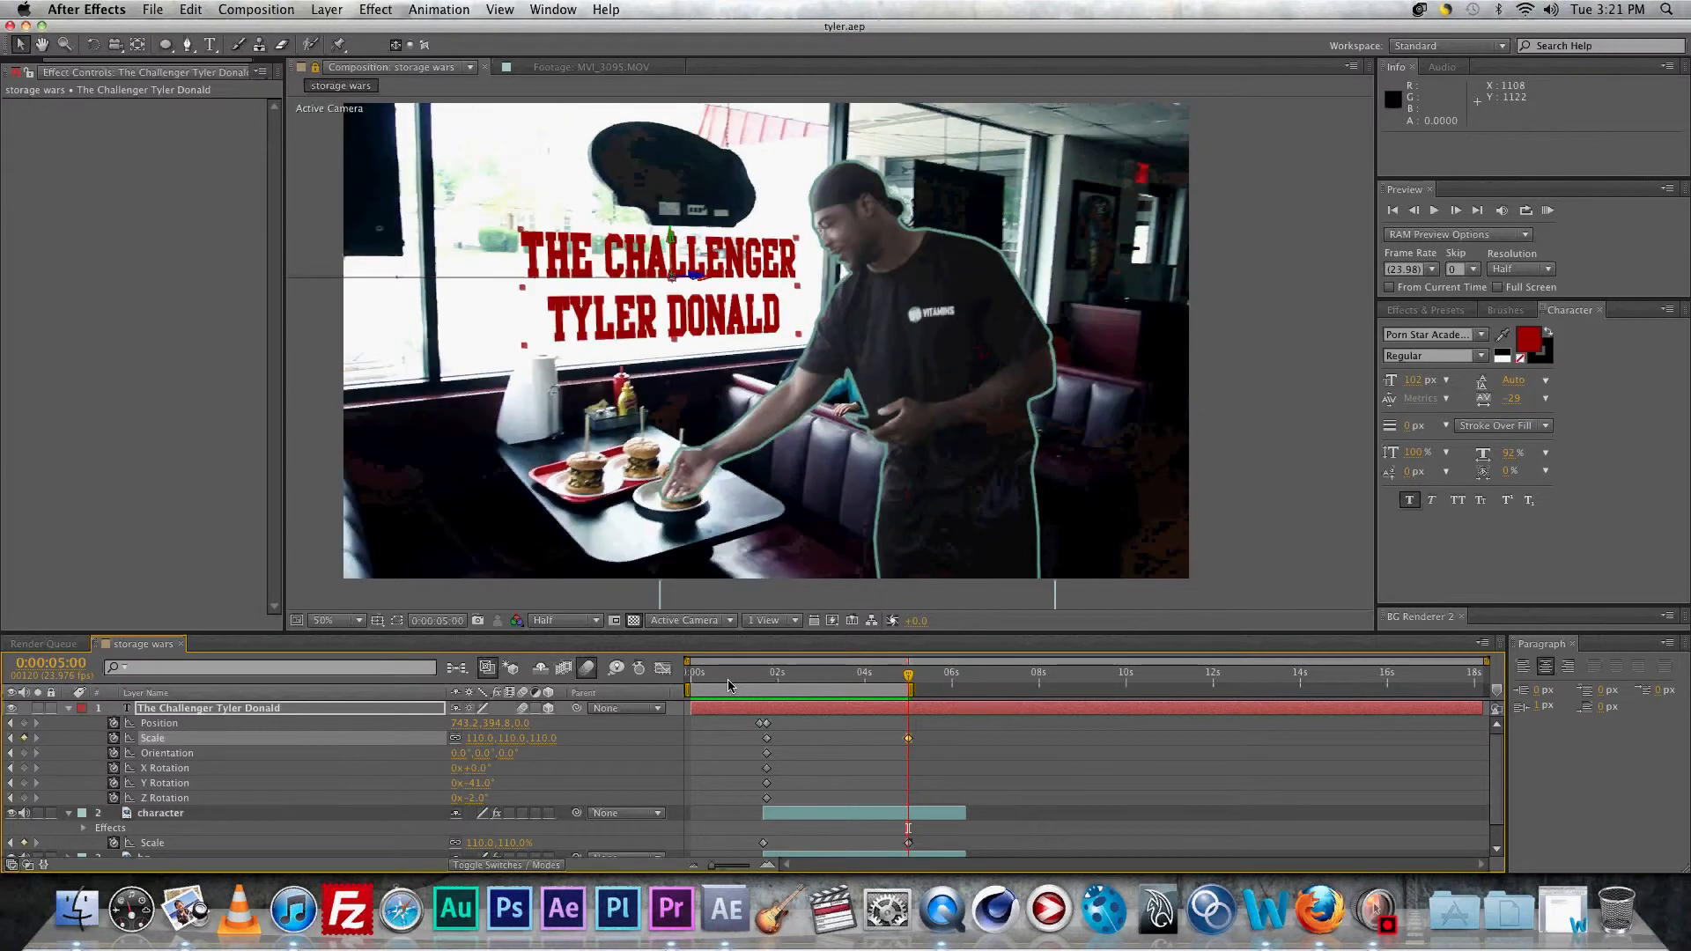
{"action": "key", "text": "KP_0"}
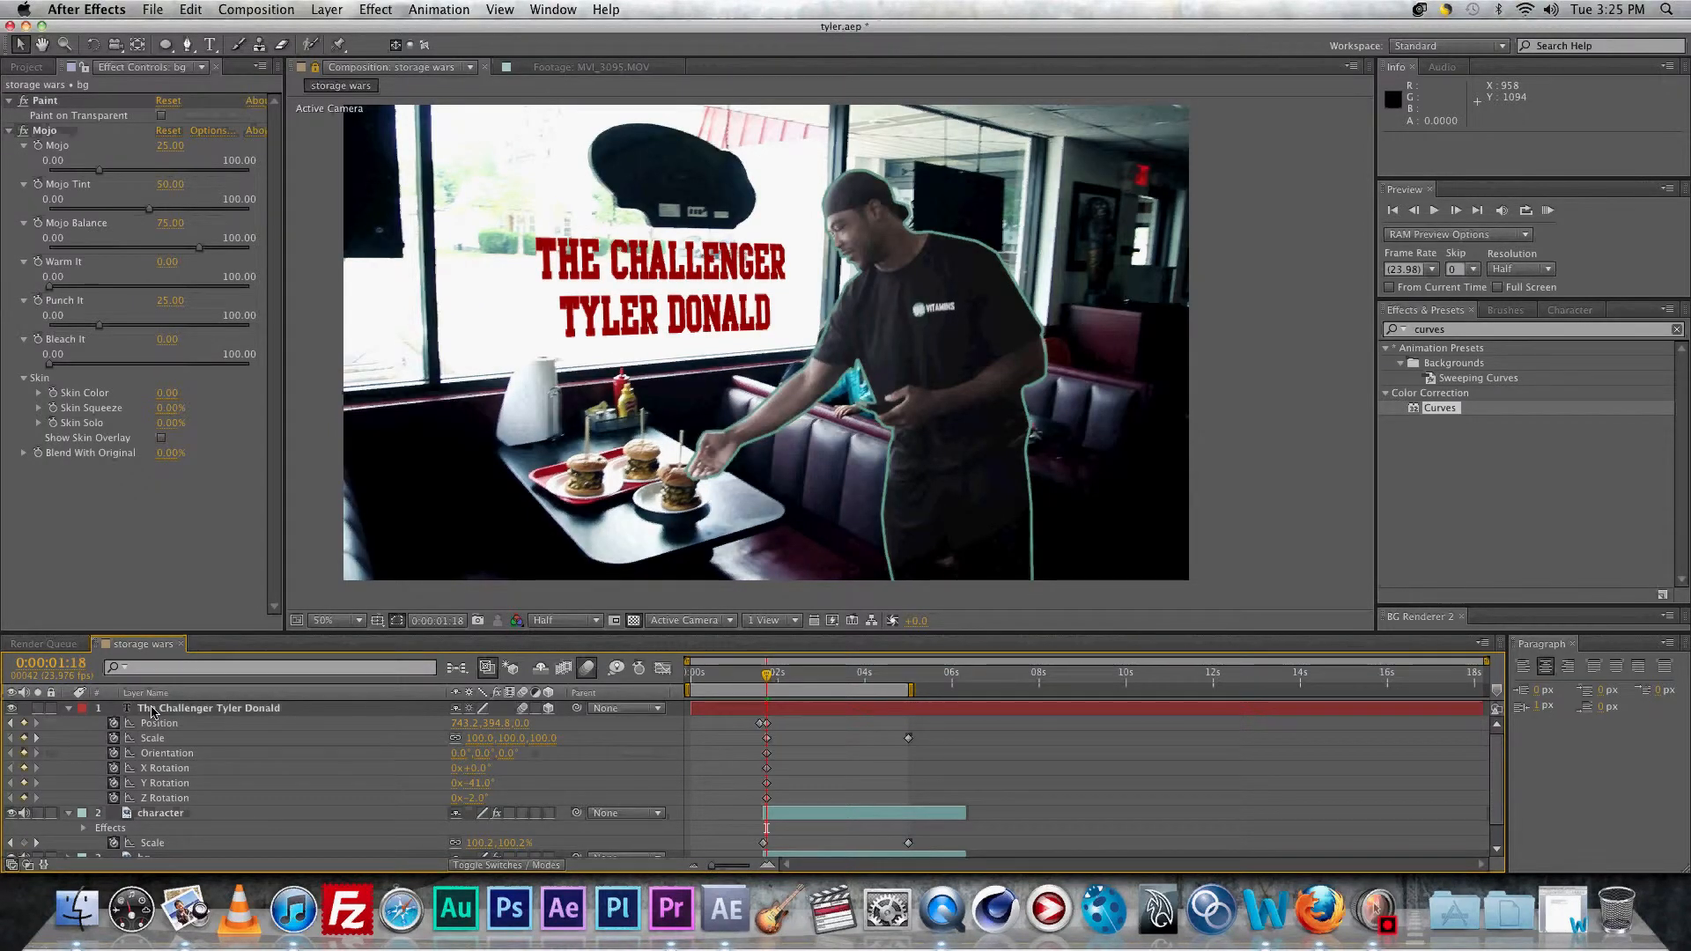
Step: Add a new adjustment layer named 'vignette'
{"action": "key", "text": "super+alt+y"}
{"action": "left_click", "coordinate": [151, 712]}
{"action": "key", "text": "Return"}
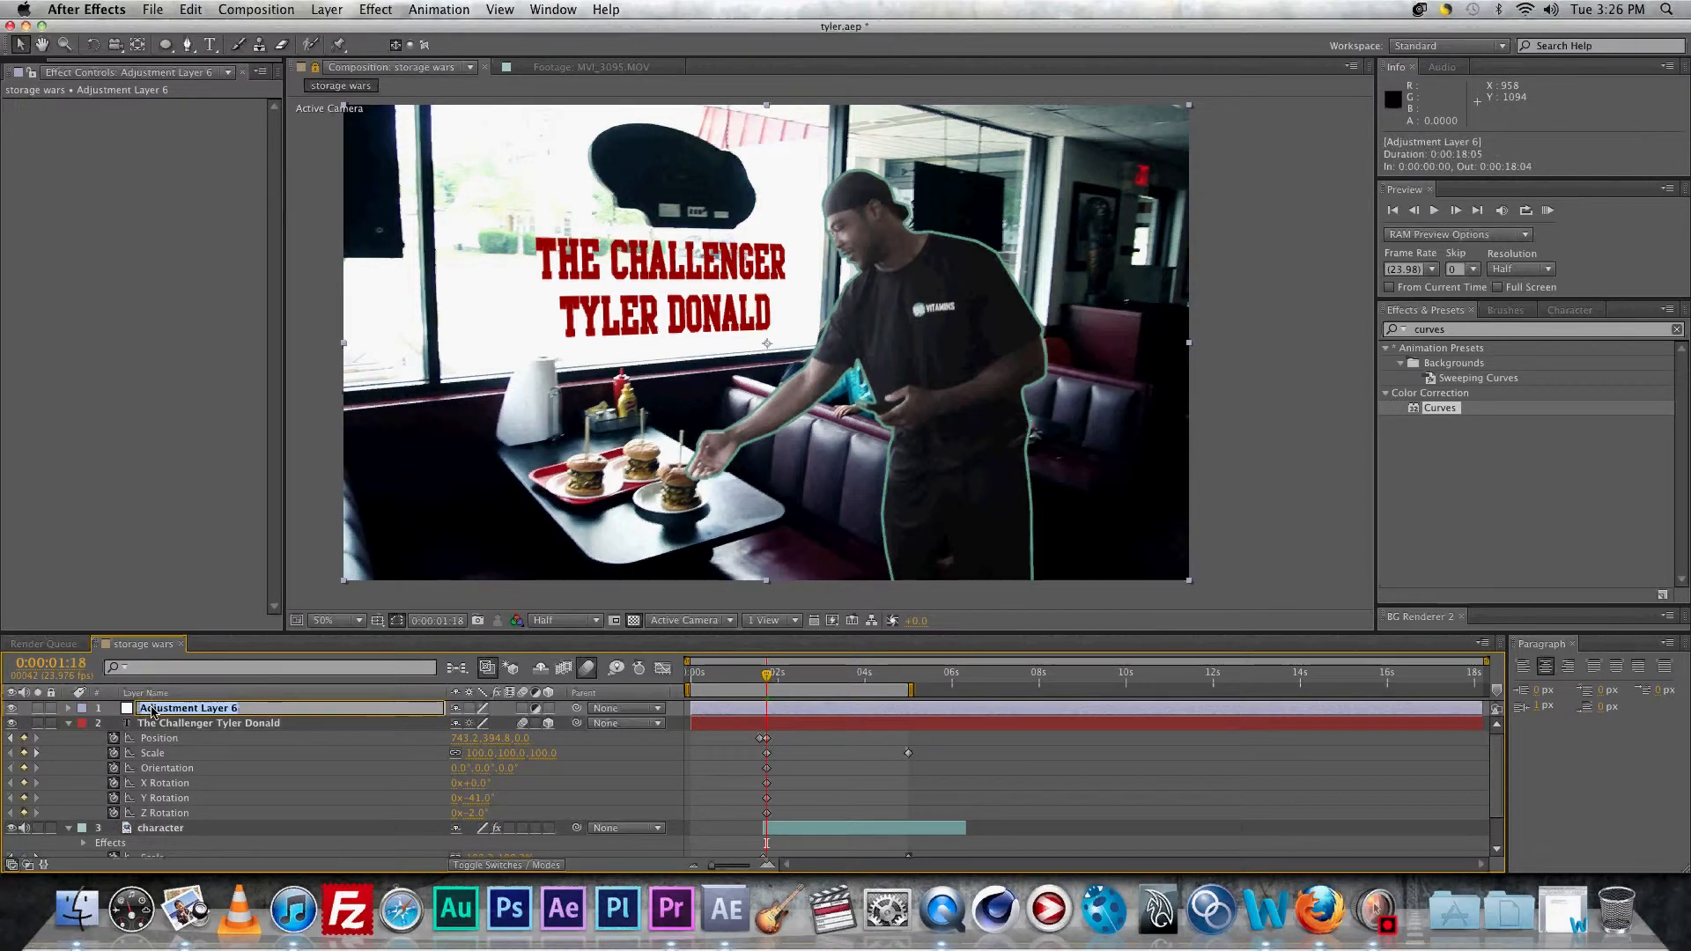
{"action": "type", "text": "vignette"}
{"action": "key", "text": "Return"}
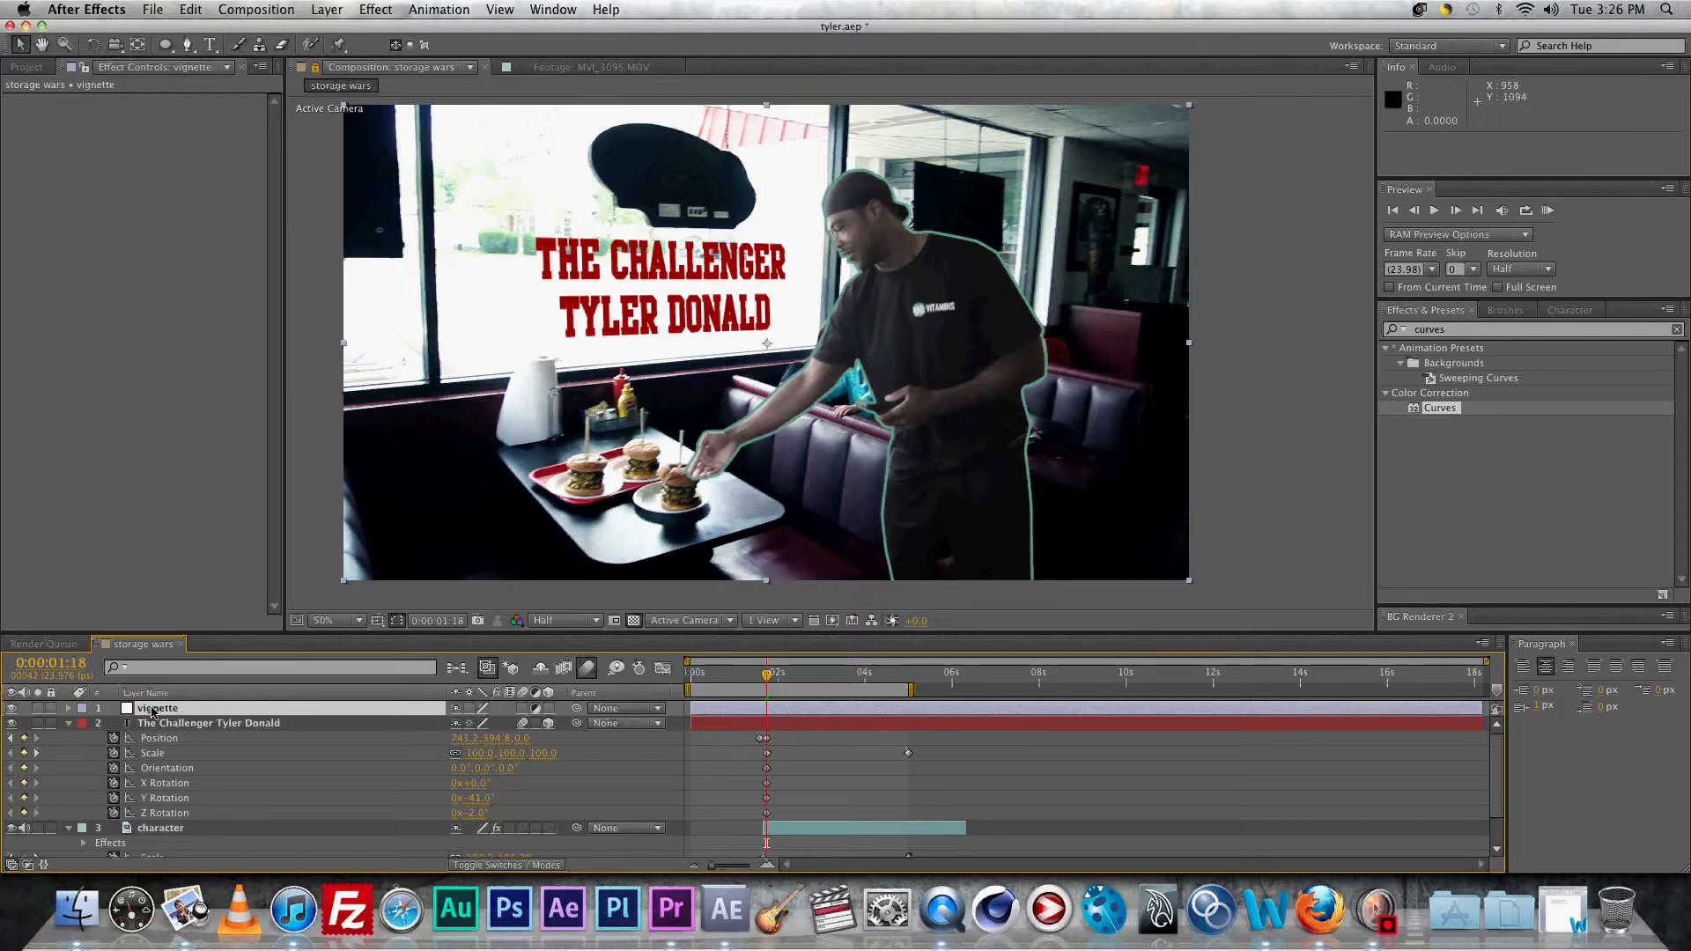
Step: Give it a full-frame elliptical mask and a Curves effect pulled down to darken
{"action": "double_click", "coordinate": [165, 44]}
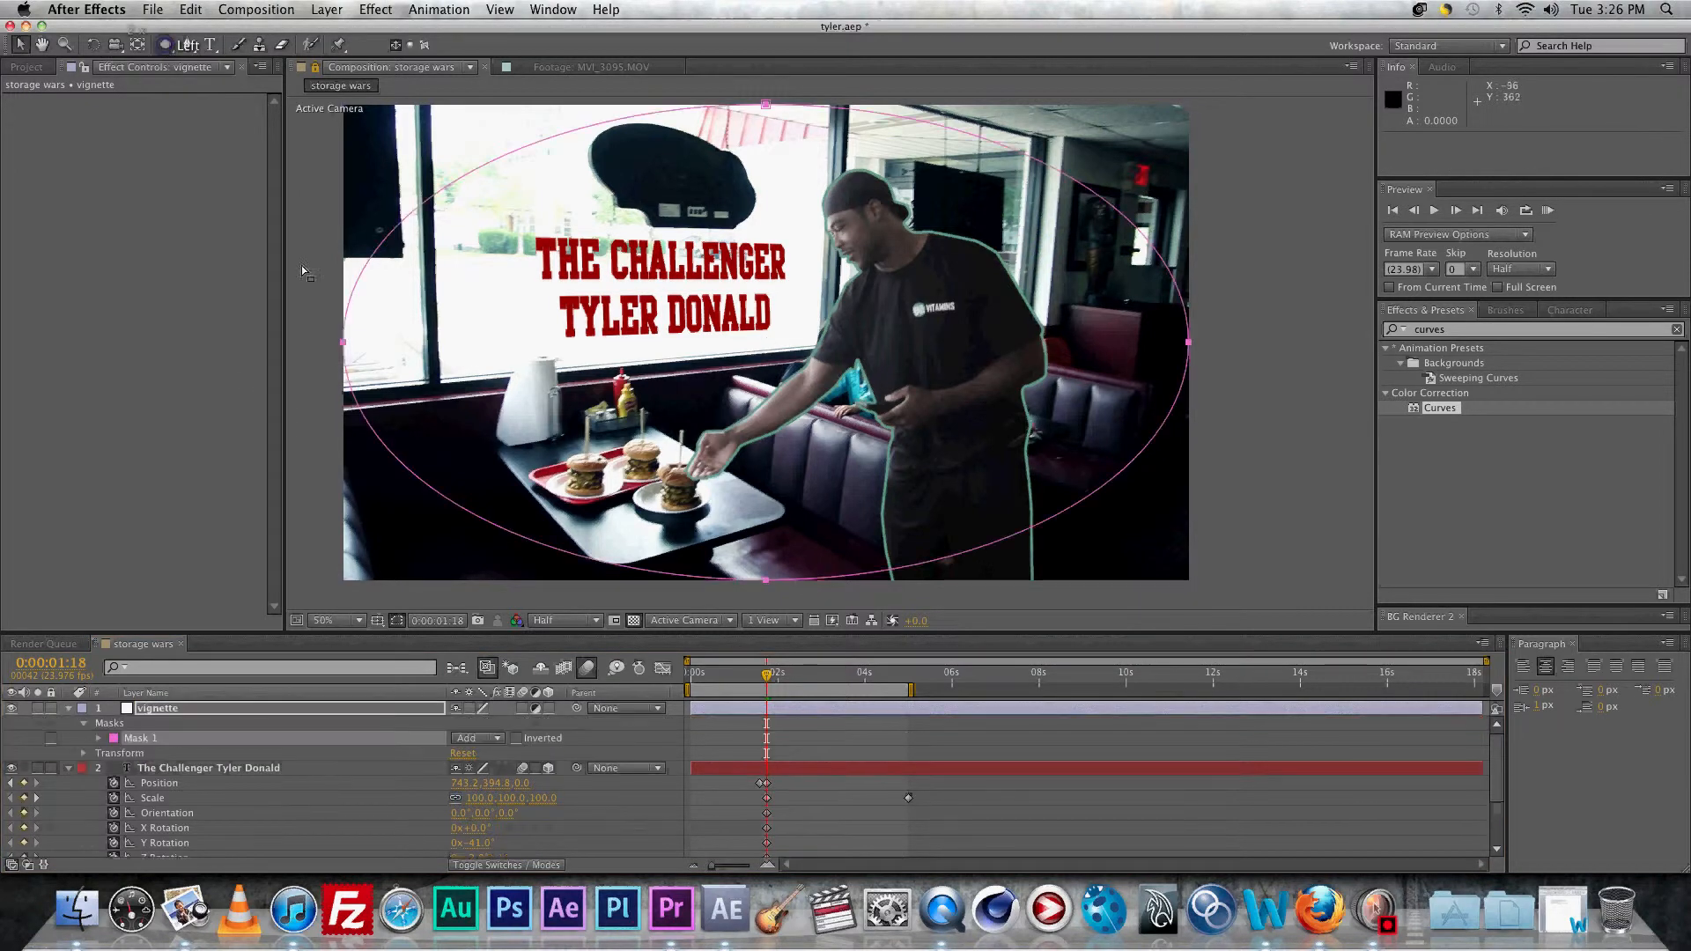
{"action": "left_click_drag", "start_coordinate": [1439, 408], "coordinate": [32, 413]}
{"action": "left_click_drag", "start_coordinate": [86, 252], "coordinate": [90, 266]}
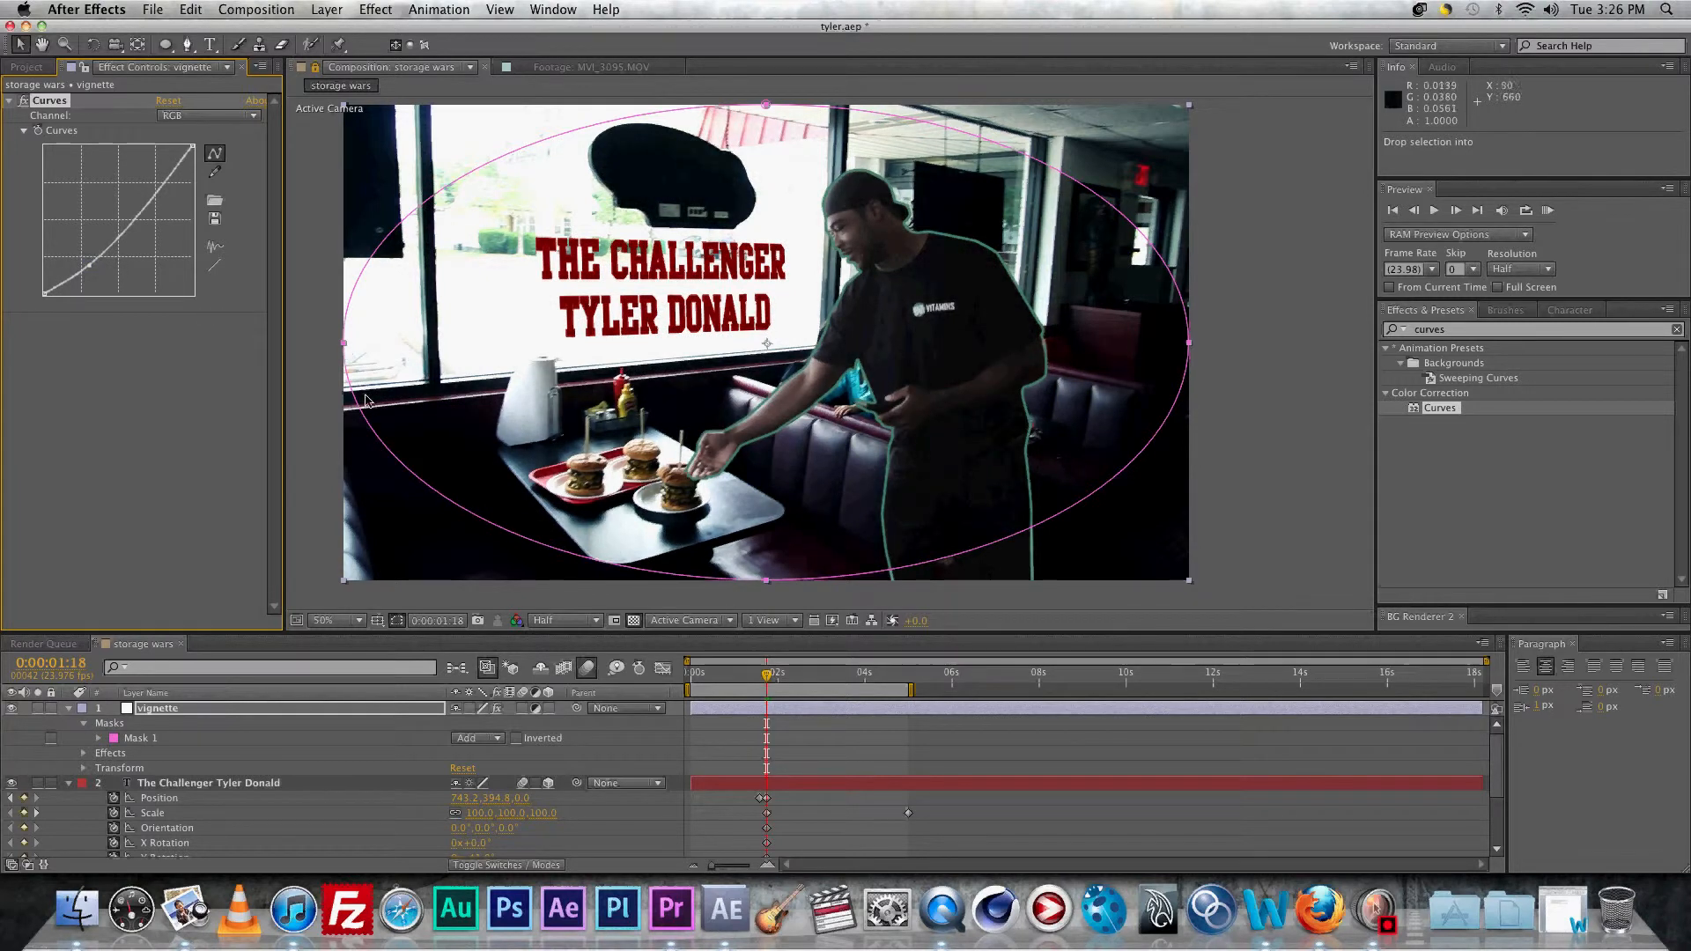
Step: Feather the vignette mask 20 pixels, set it to Subtract, and pull its edges in around the man
{"action": "key", "text": "f"}
{"action": "left_click", "coordinate": [494, 738]}
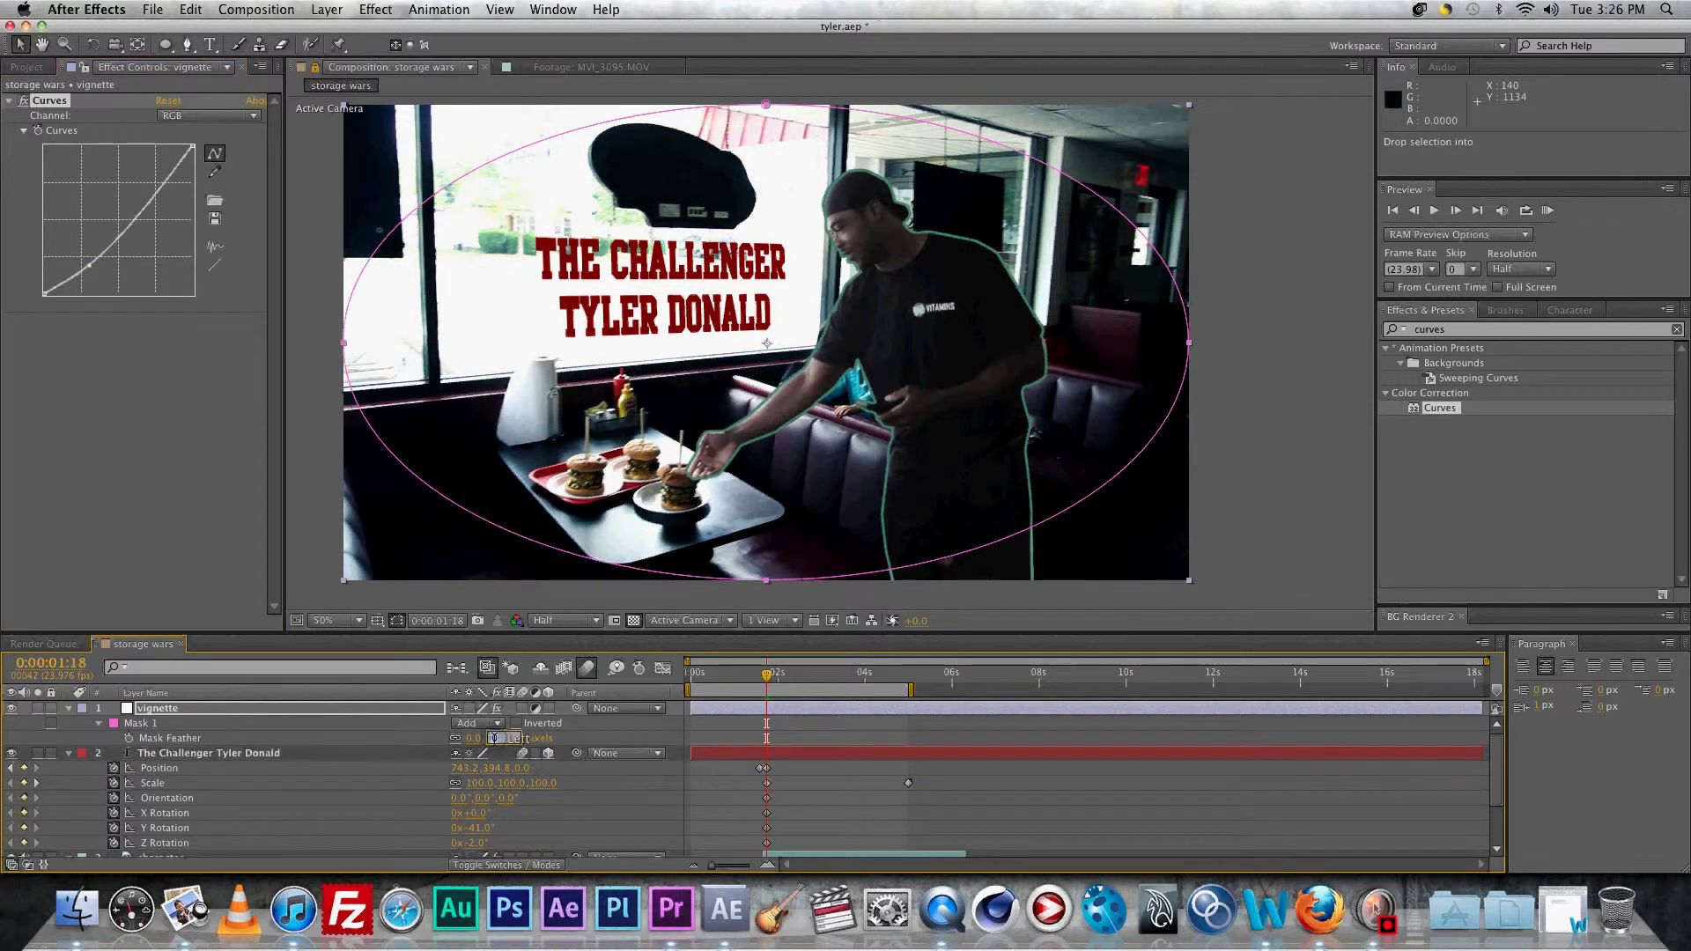
{"action": "type", "text": "20"}
{"action": "key", "text": "Return"}
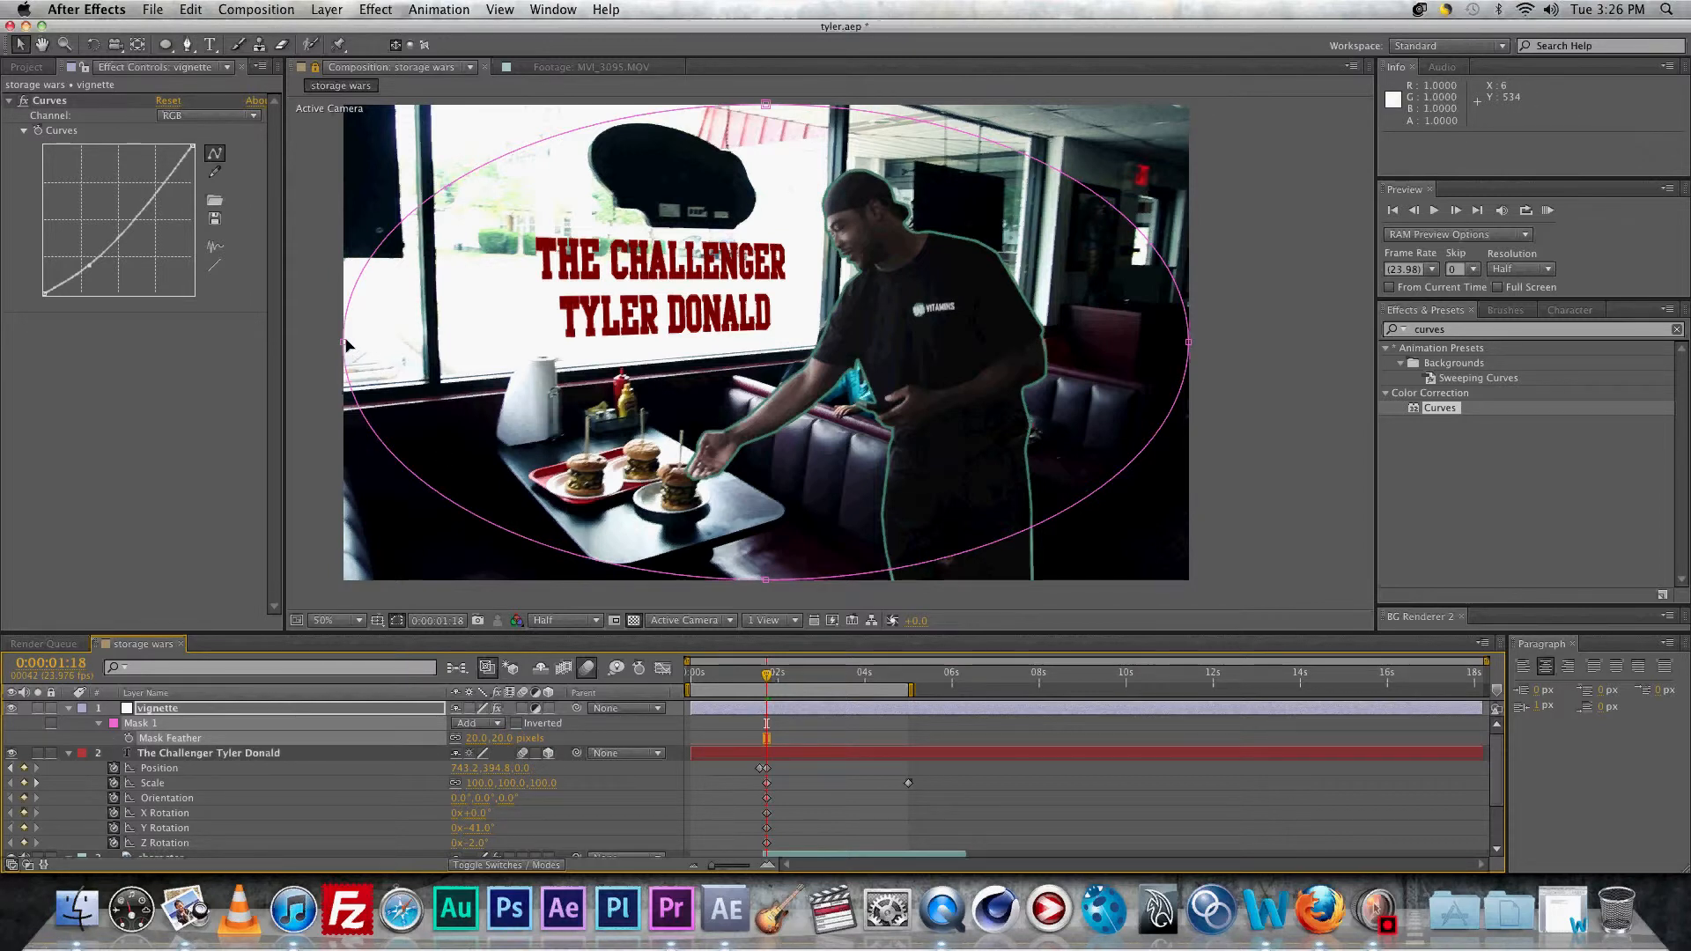
{"action": "left_click_drag", "start_coordinate": [344, 346], "coordinate": [625, 395]}
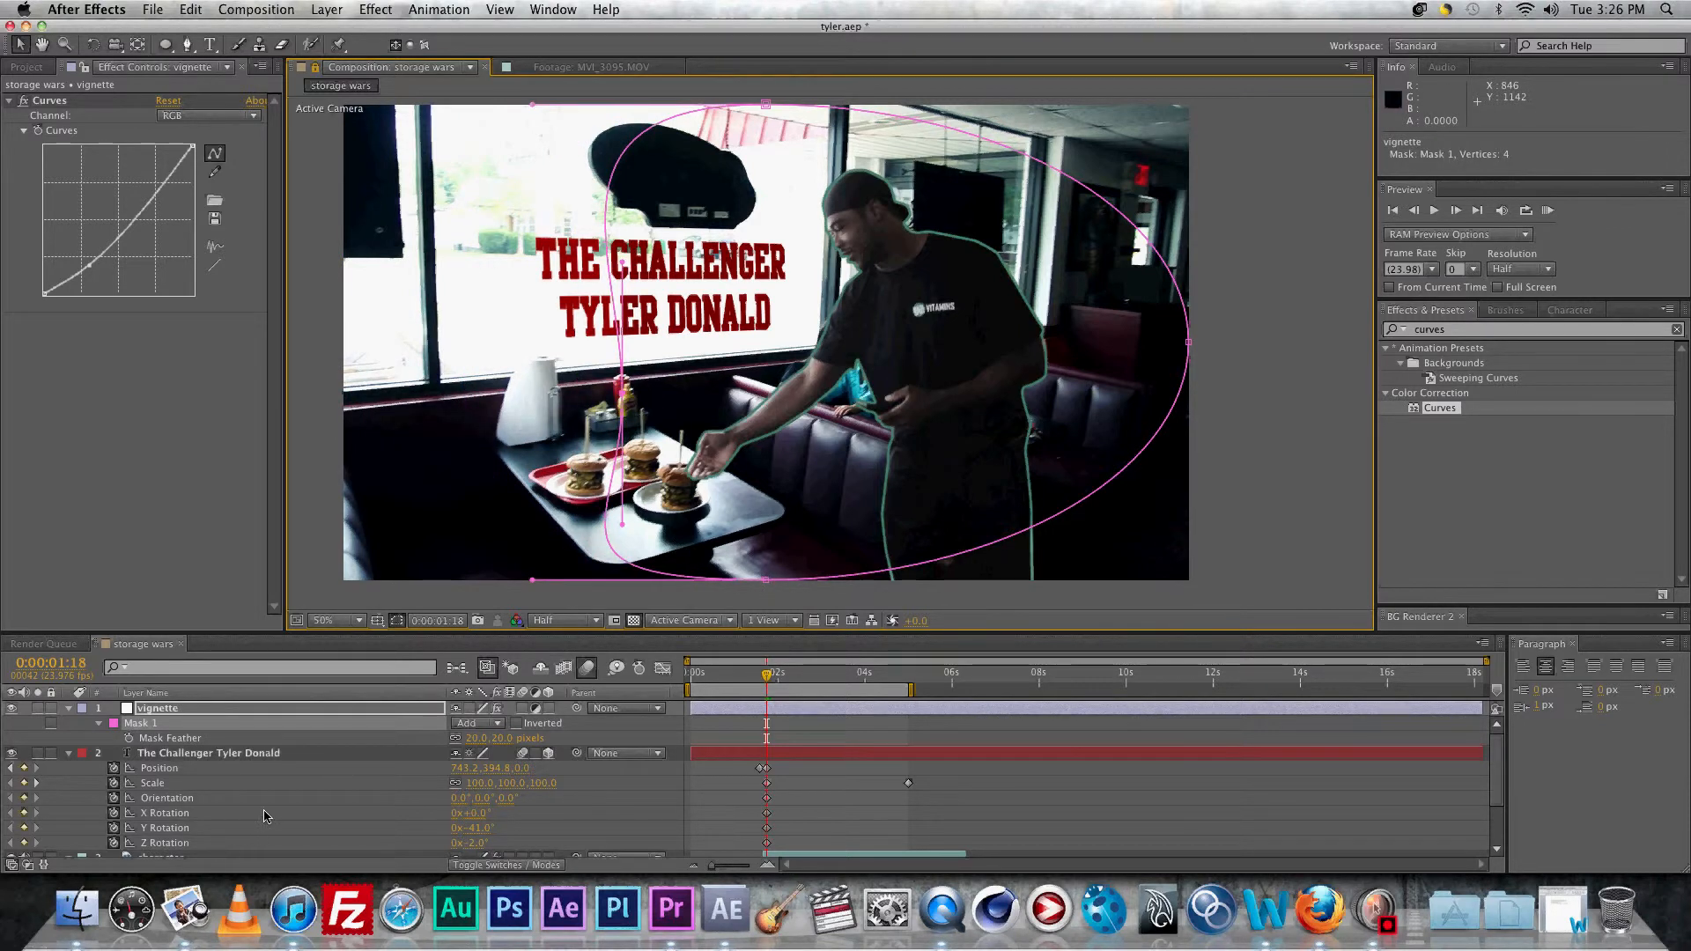
{"action": "key", "text": "m"}
{"action": "left_click", "coordinate": [482, 727]}
{"action": "left_click", "coordinate": [480, 766]}
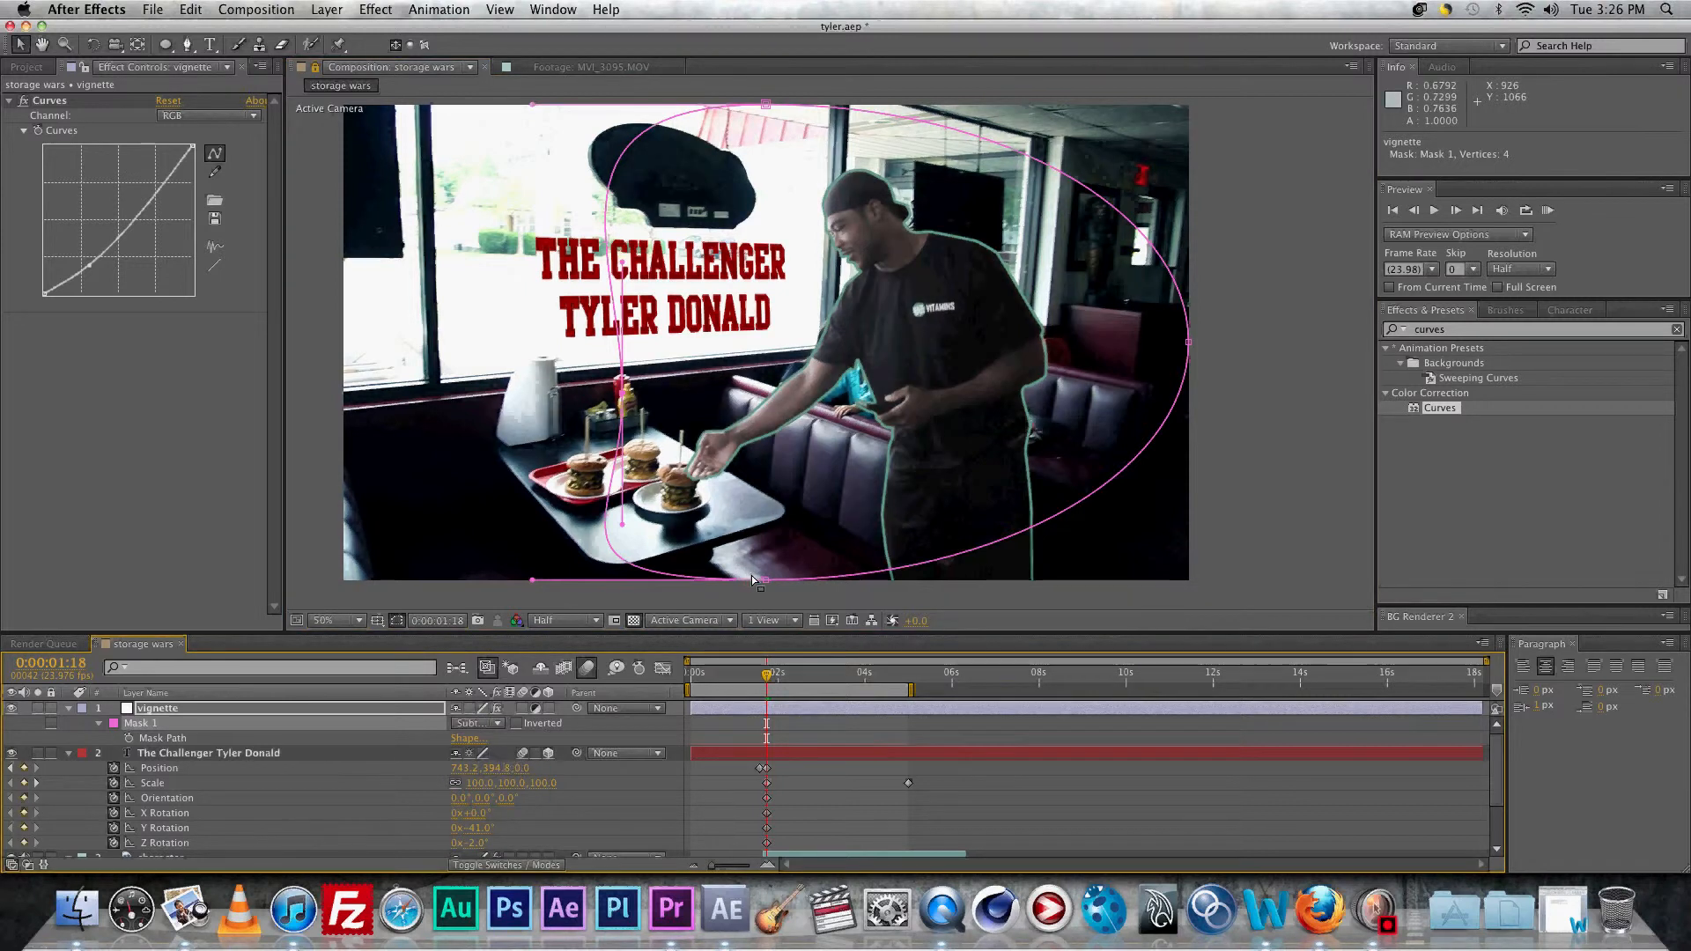
{"action": "left_click_drag", "start_coordinate": [764, 579], "coordinate": [763, 557]}
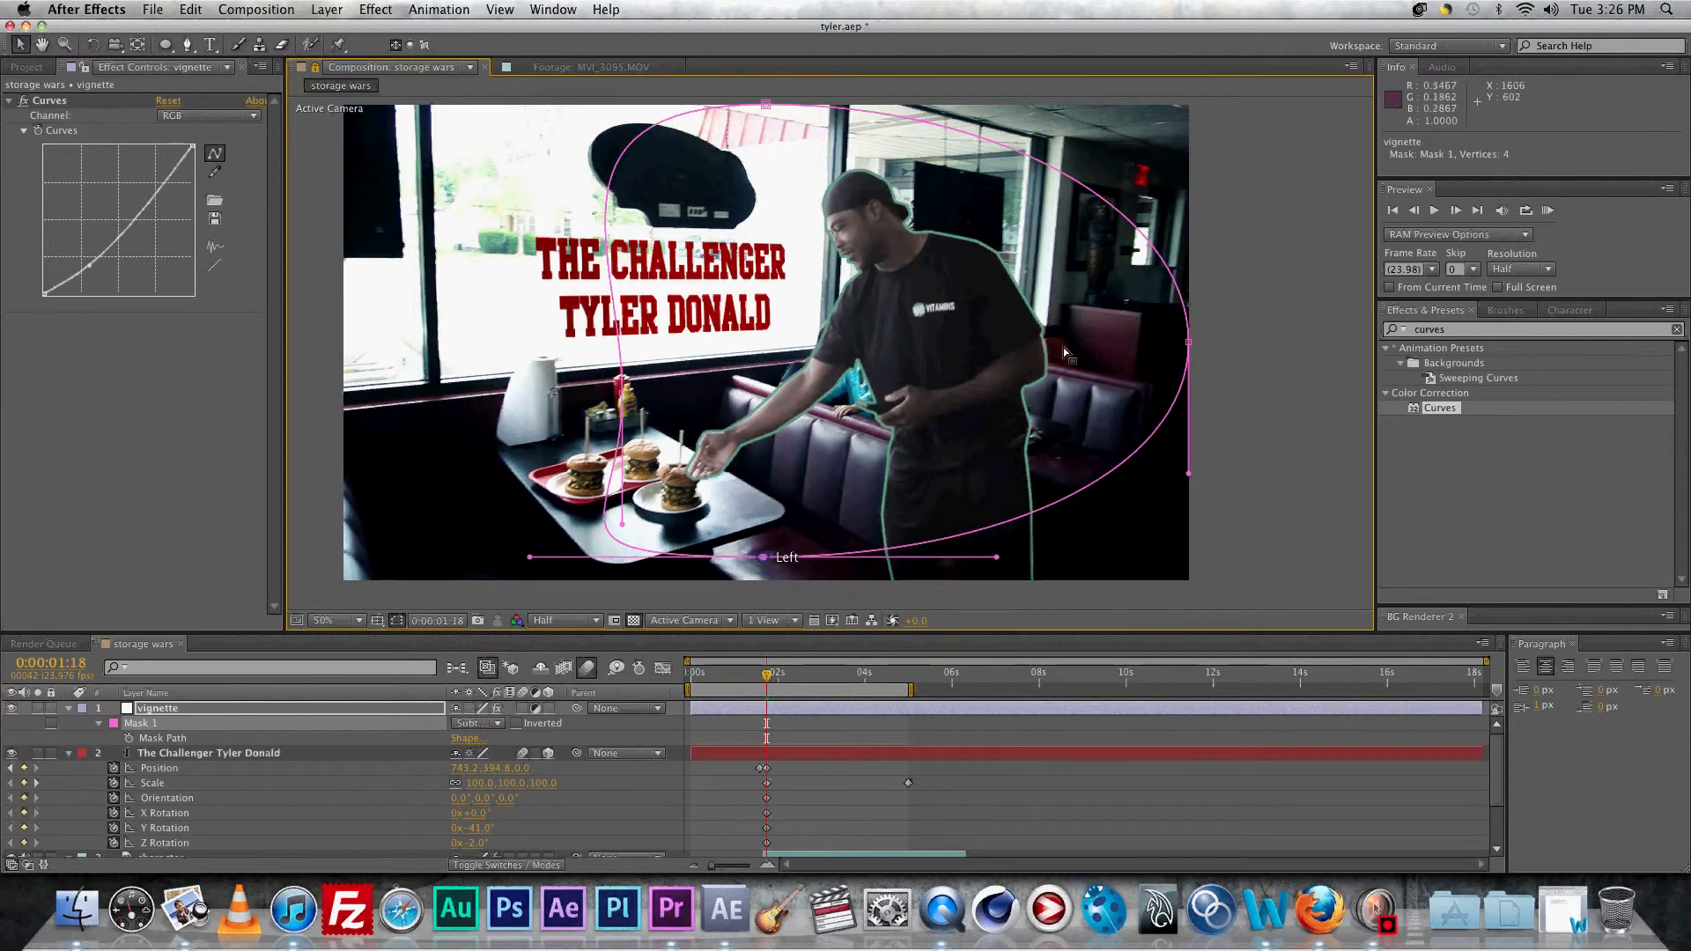
{"action": "left_click_drag", "start_coordinate": [1188, 342], "coordinate": [1107, 365]}
{"action": "left_click_drag", "start_coordinate": [768, 104], "coordinate": [765, 144]}
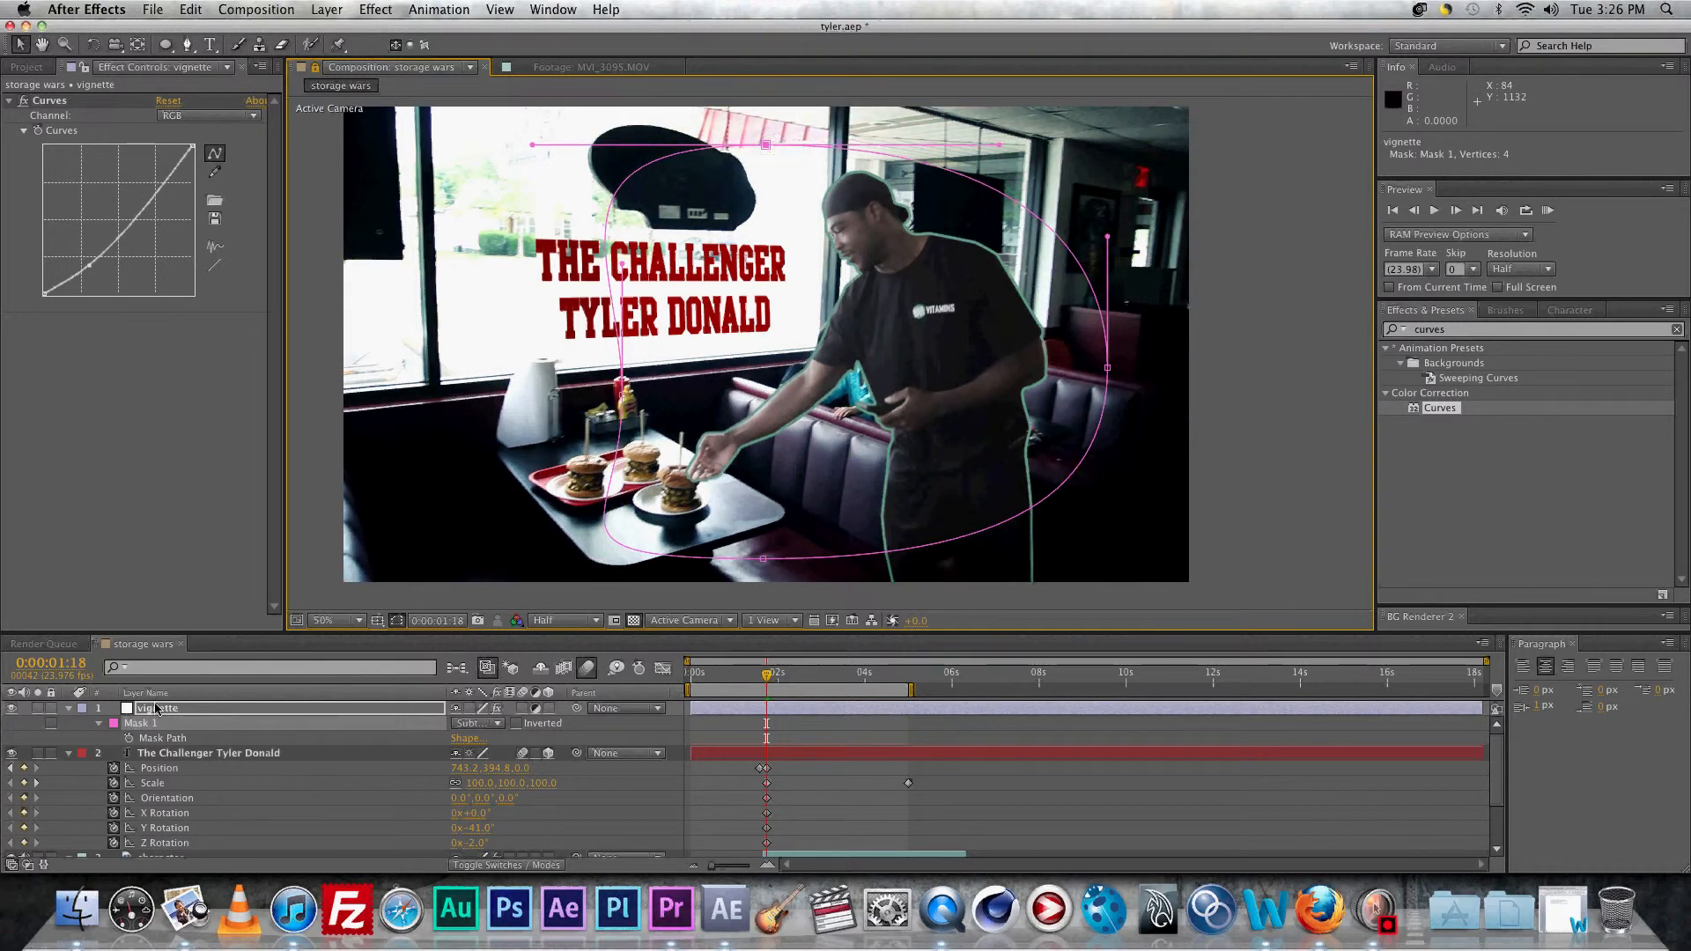
Step: Move the vignette layer below the title and toggle its visibility to compare
{"action": "left_click_drag", "start_coordinate": [156, 710], "coordinate": [172, 846]}
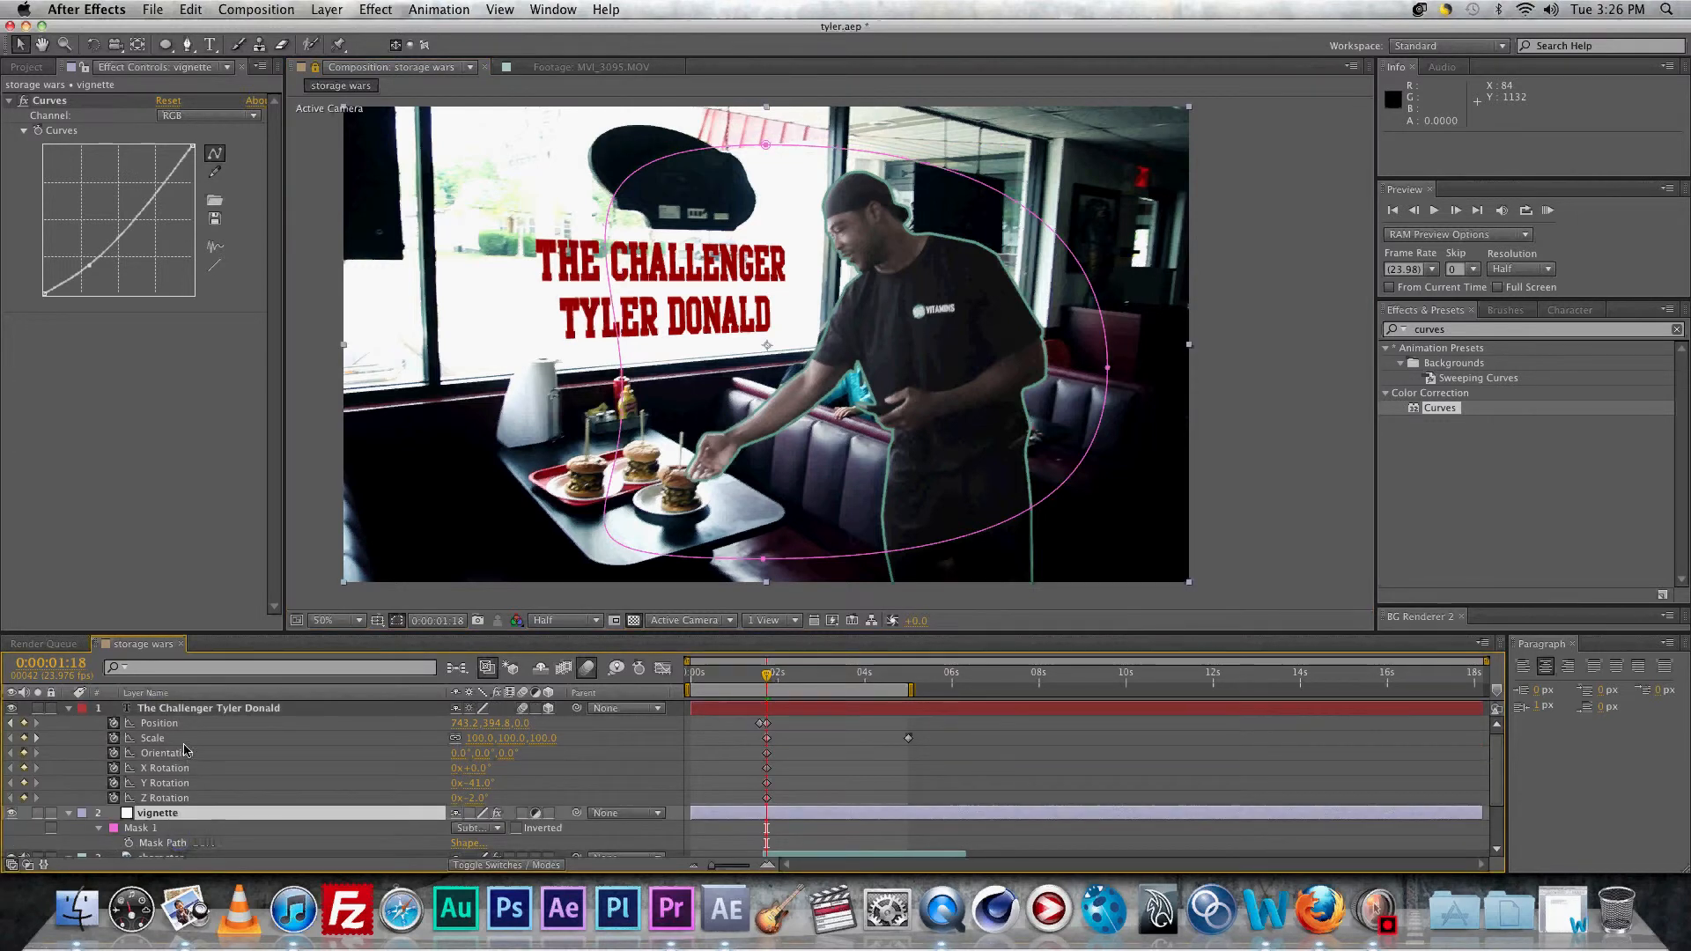
{"action": "left_click", "coordinate": [195, 709]}
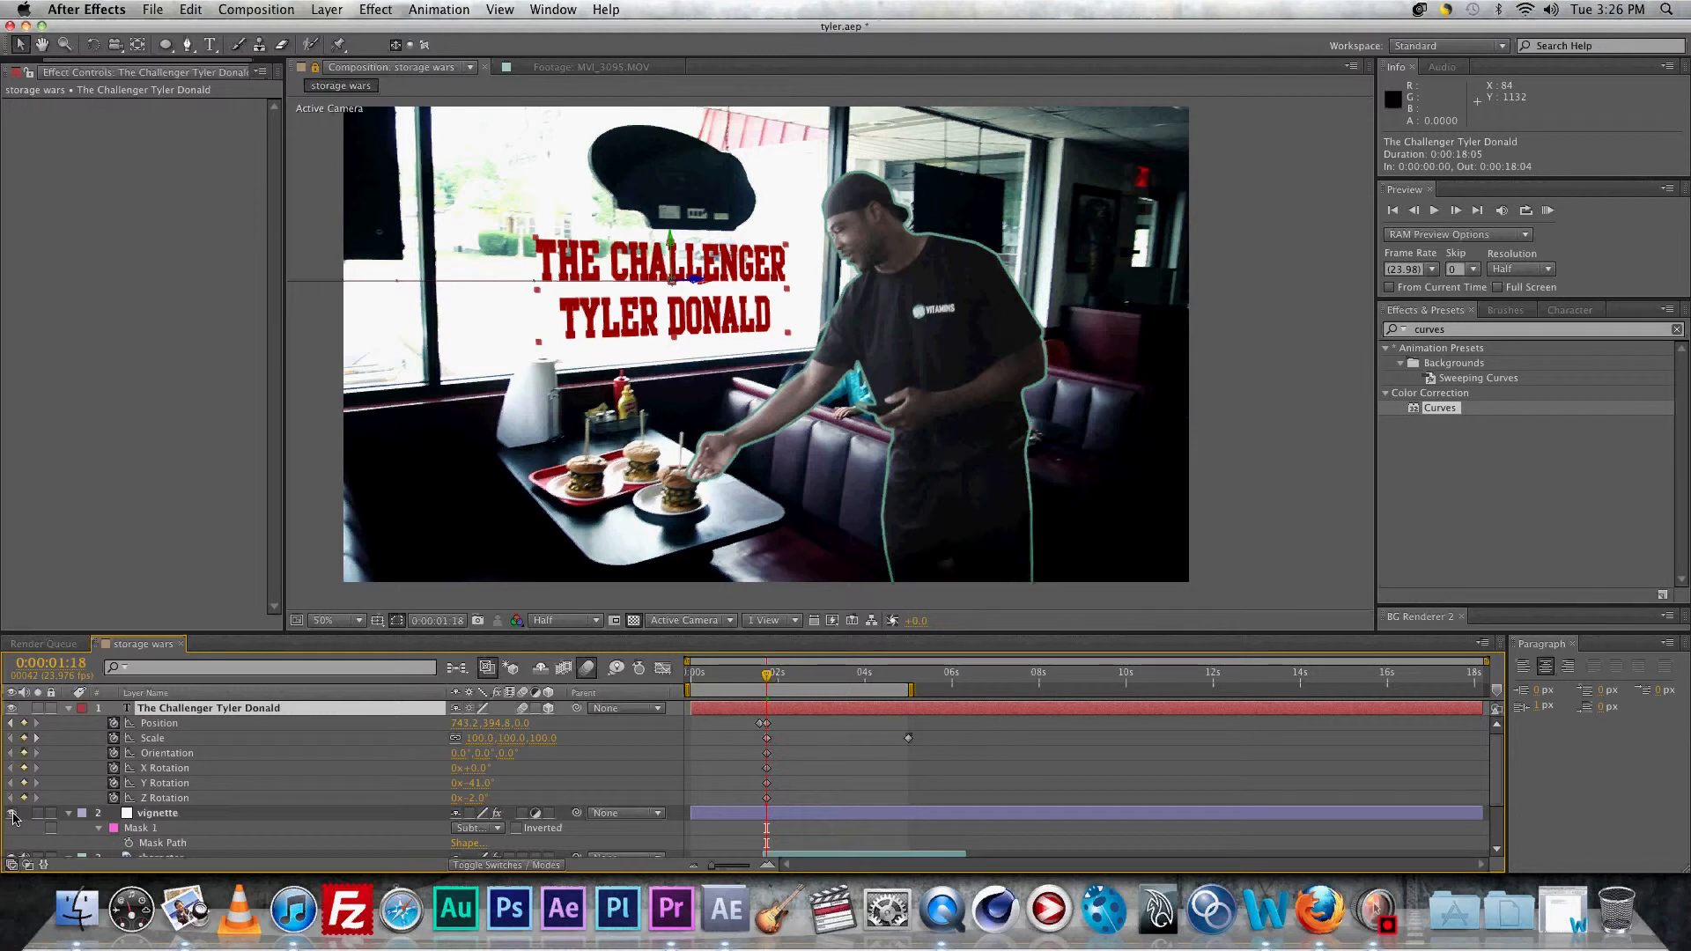
{"action": "left_click", "coordinate": [12, 815]}
{"action": "left_click", "coordinate": [12, 815]}
{"action": "left_click", "coordinate": [12, 814]}
{"action": "left_click", "coordinate": [13, 814]}
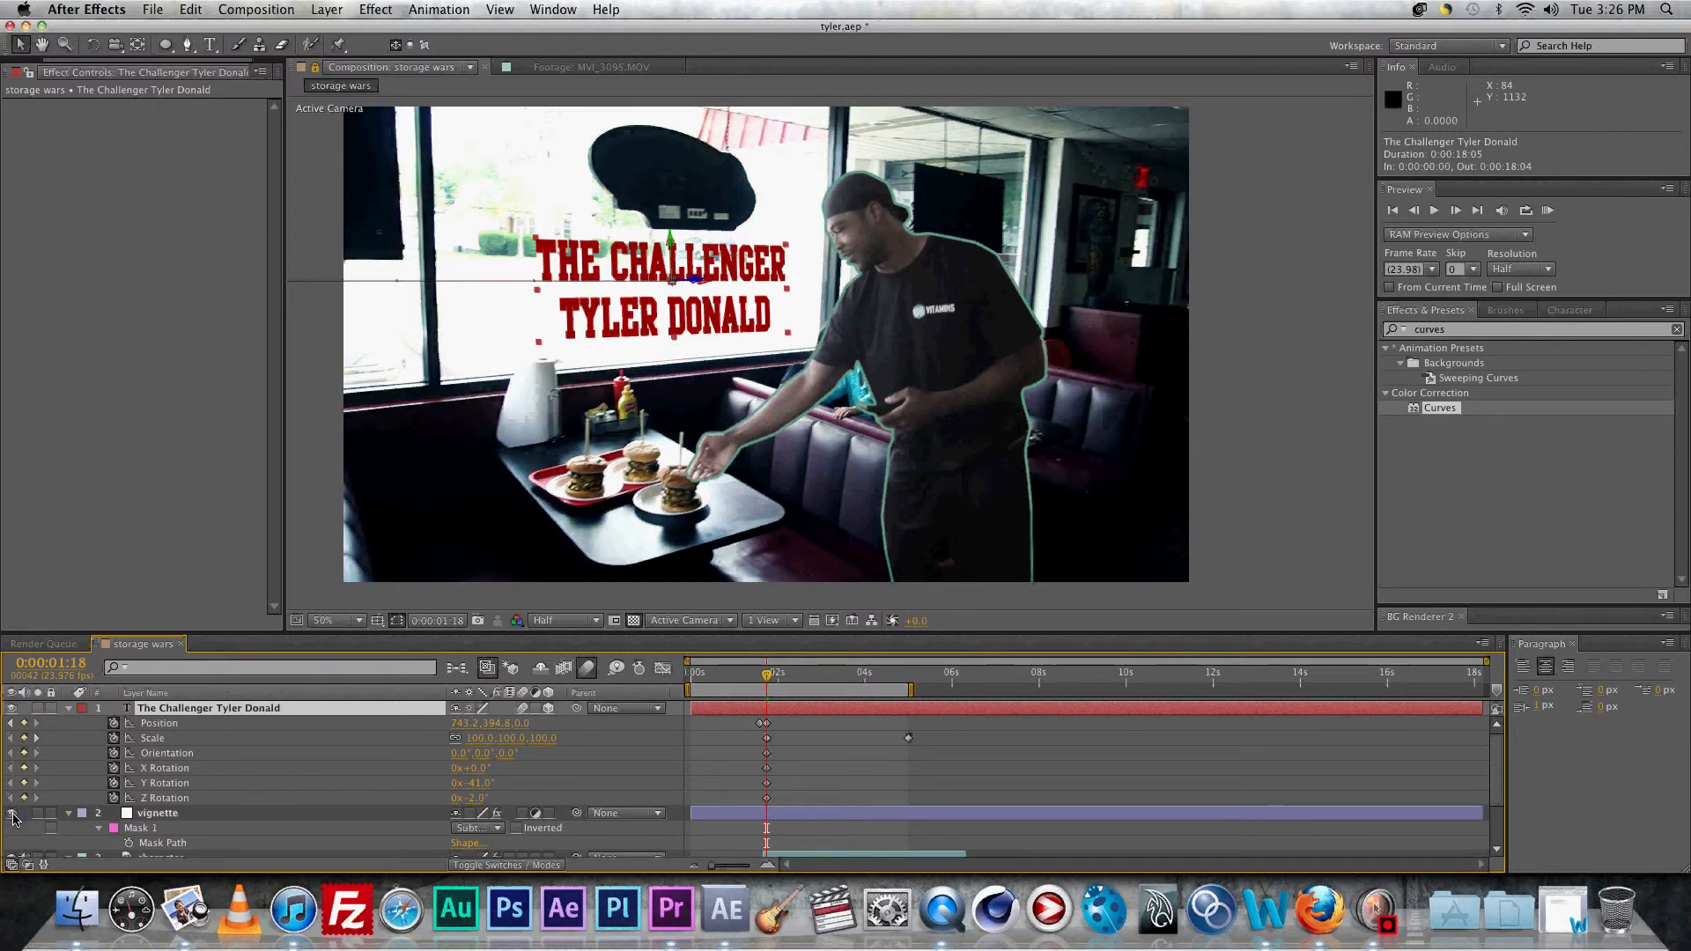